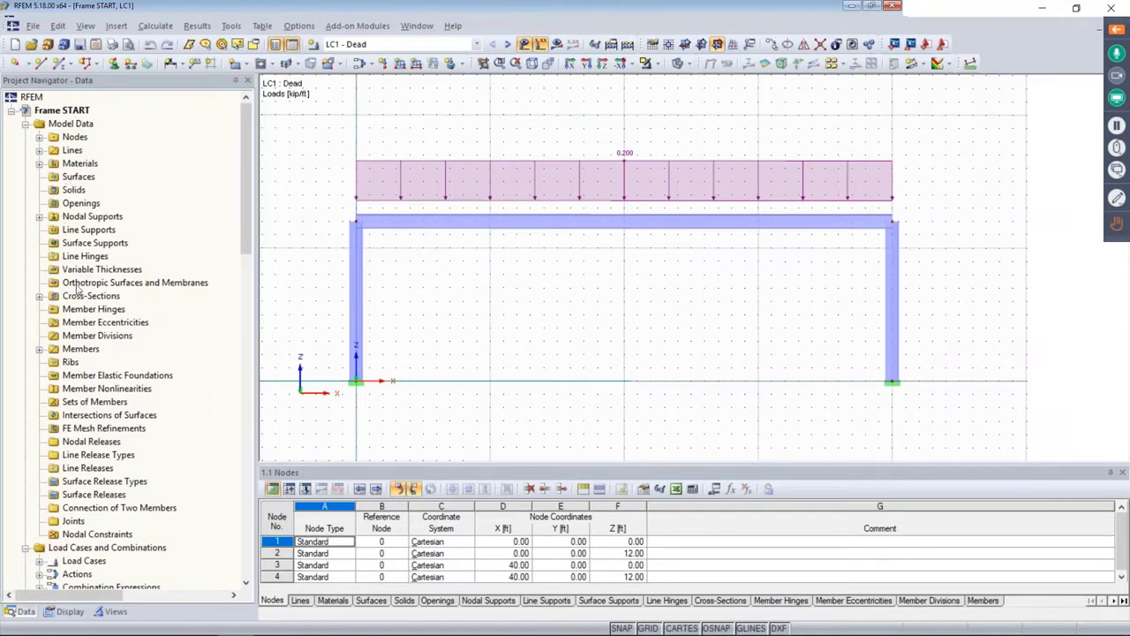
pyautogui.click(40, 295)
pyautogui.click(104, 311)
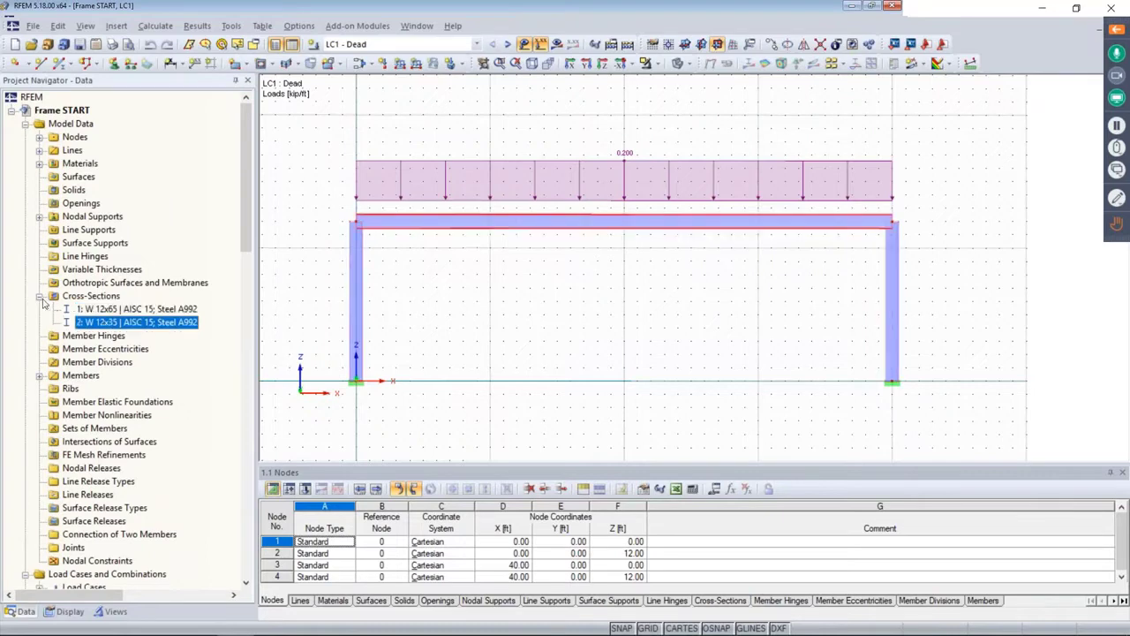
pyautogui.click(40, 296)
pyautogui.click(39, 164)
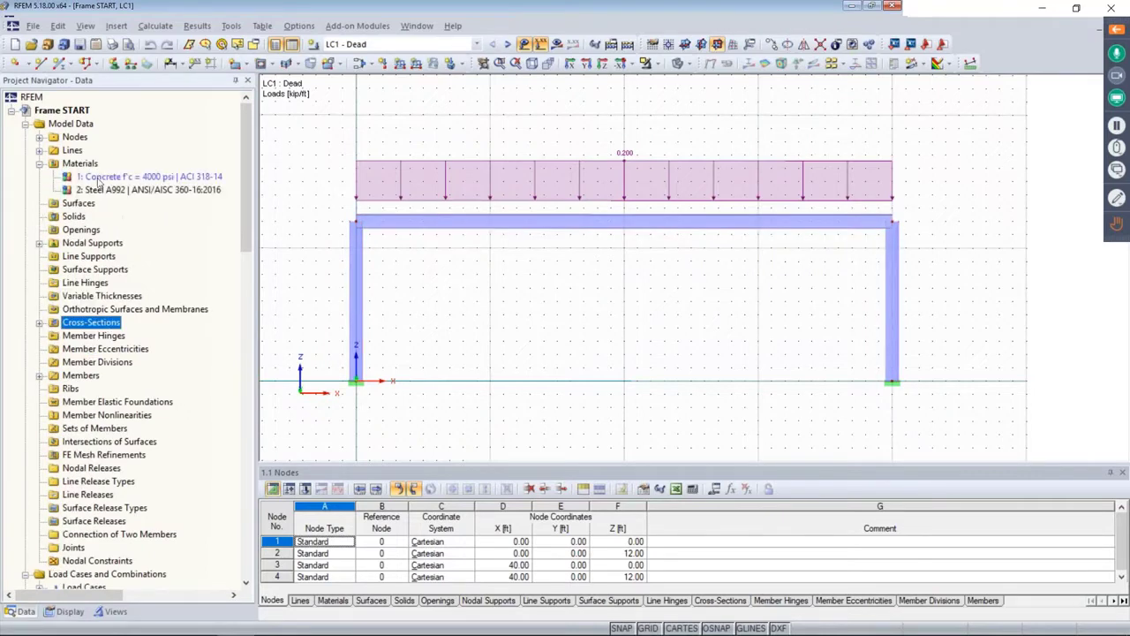
pyautogui.click(92, 191)
pyautogui.click(39, 164)
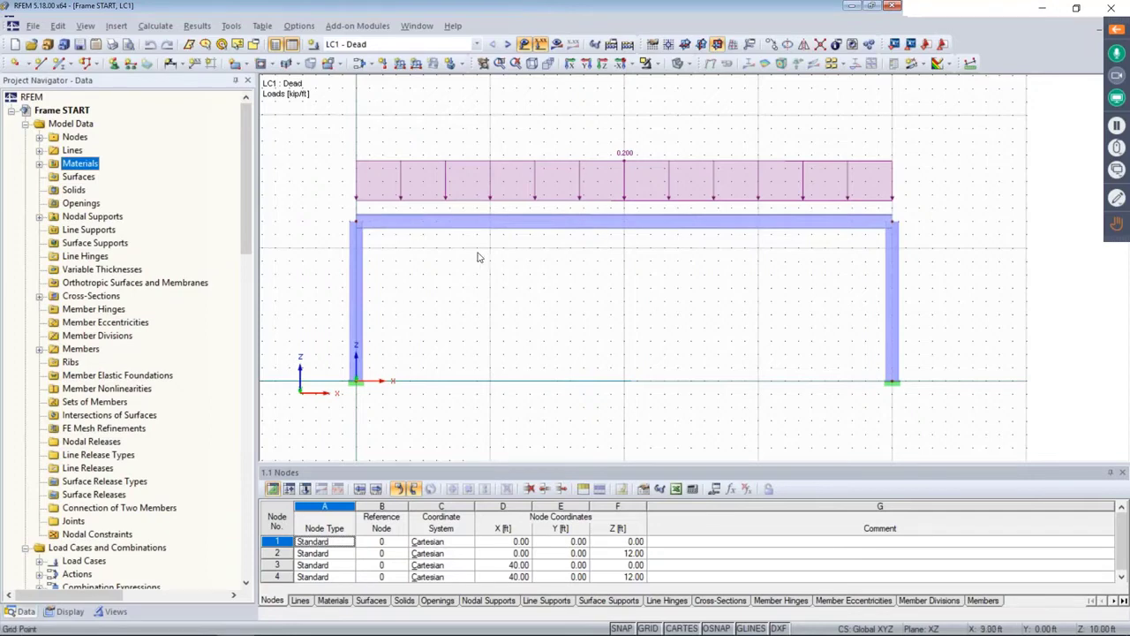
pyautogui.keyDown('ctrl'); pyautogui.moveTo(452, 268); pyautogui.dragTo(530, 262, button='middle'); pyautogui.keyUp('ctrl')
pyautogui.scroll(2, 634, 364)
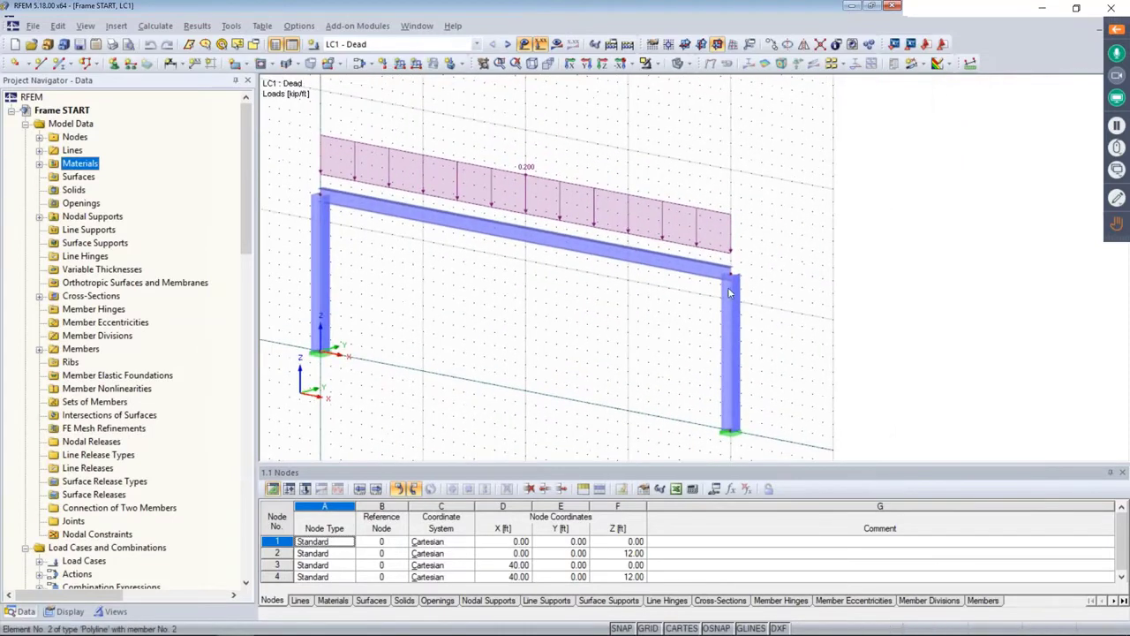
pyautogui.scroll(3, 732, 283)
pyautogui.scroll(2, 732, 283)
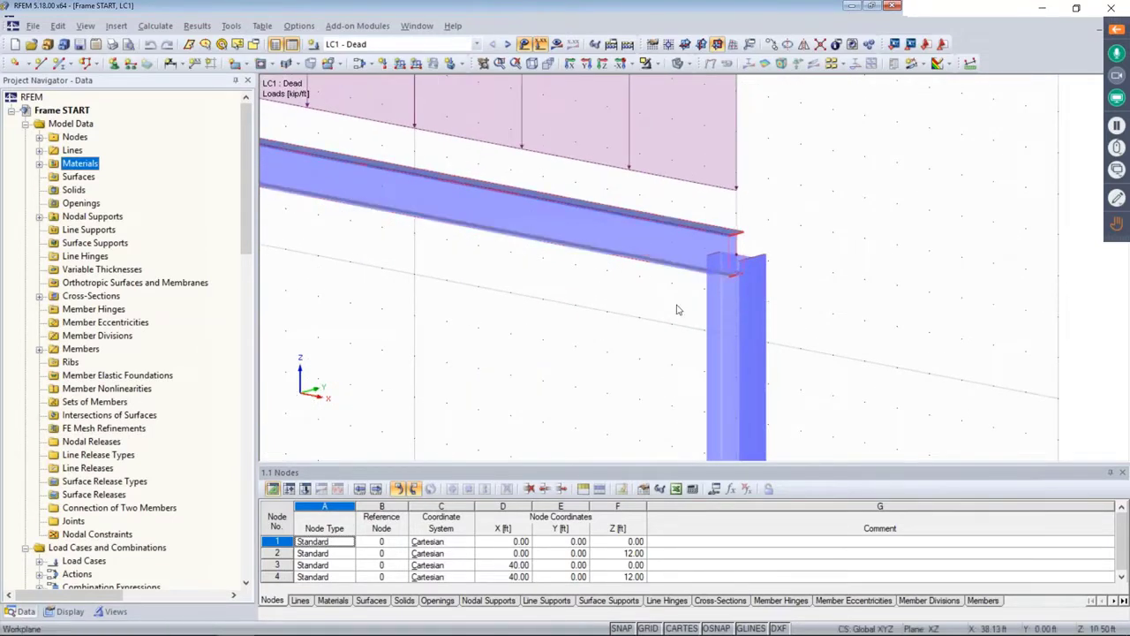
pyautogui.moveTo(677, 308); pyautogui.dragTo(743, 284, button='middle')
pyautogui.scroll(-3, 657, 231)
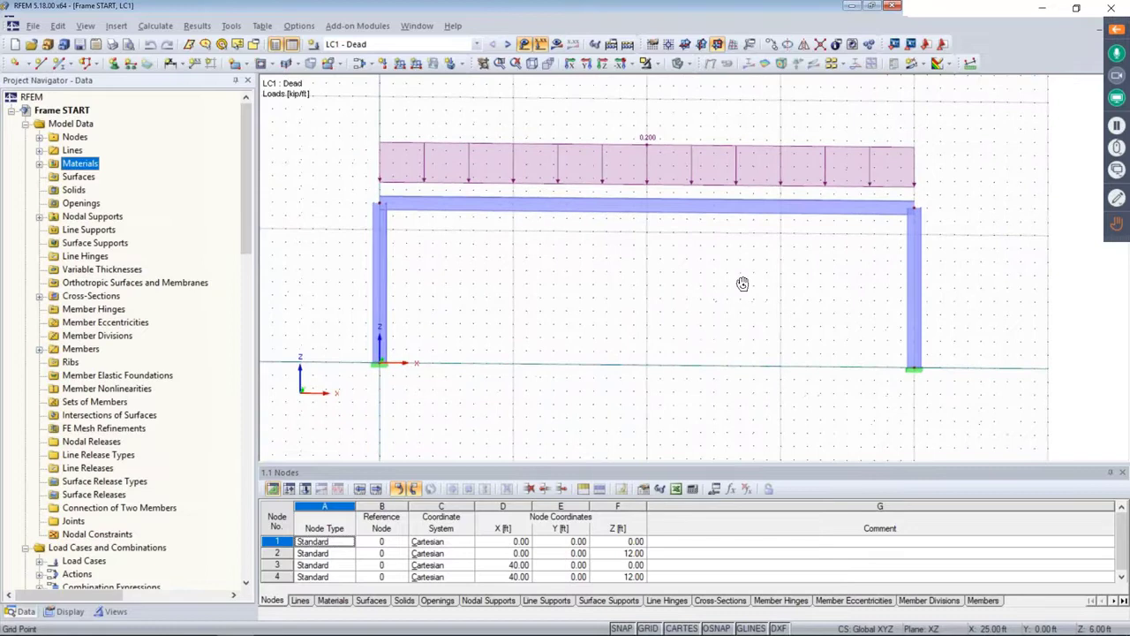
pyautogui.click(383, 372)
pyautogui.doubleClick(384, 371)
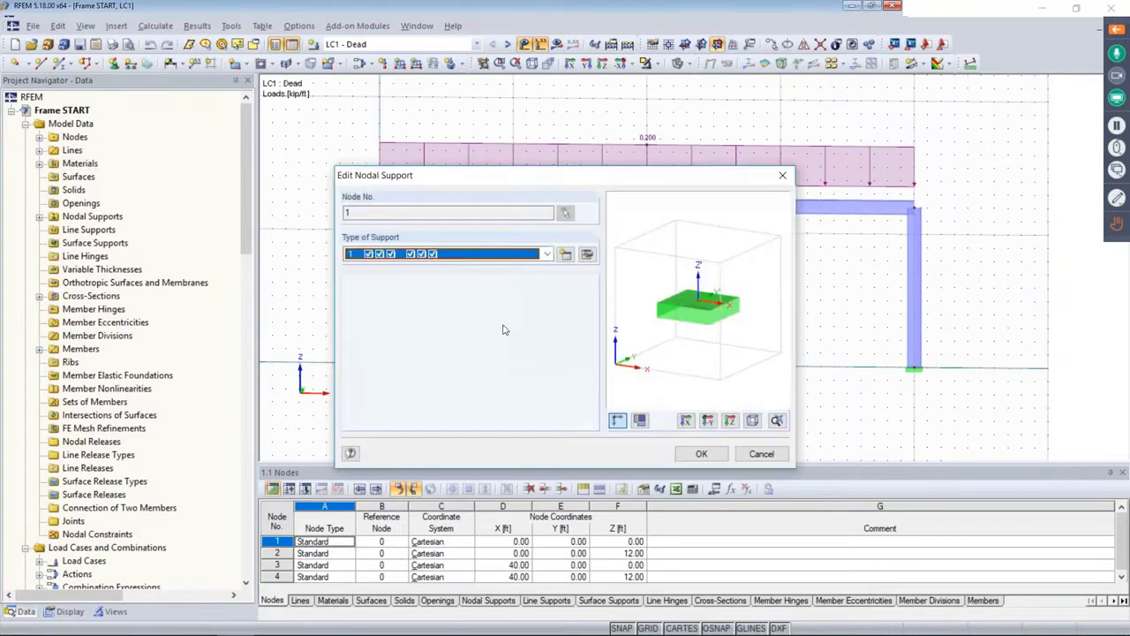
pyautogui.click(565, 255)
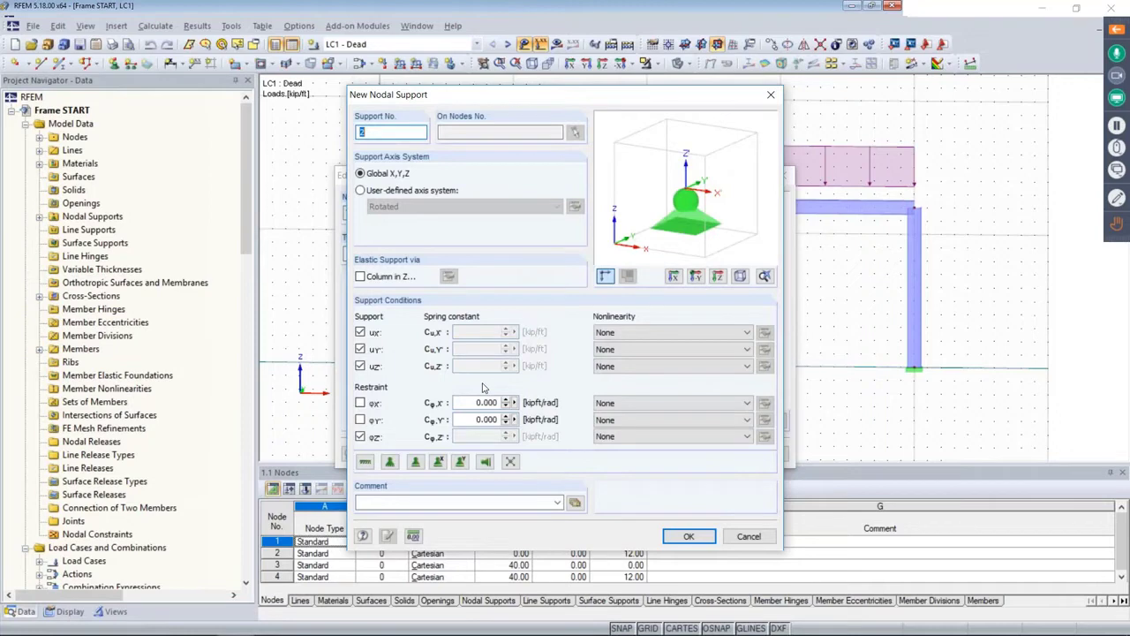
pyautogui.click(644, 369)
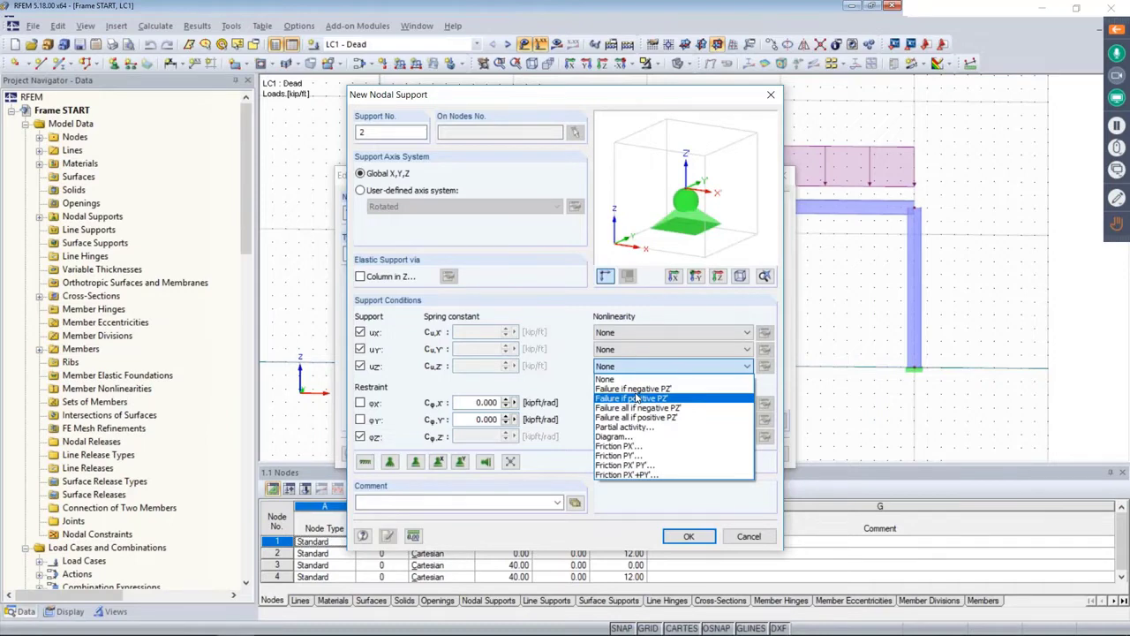
pyautogui.click(618, 379)
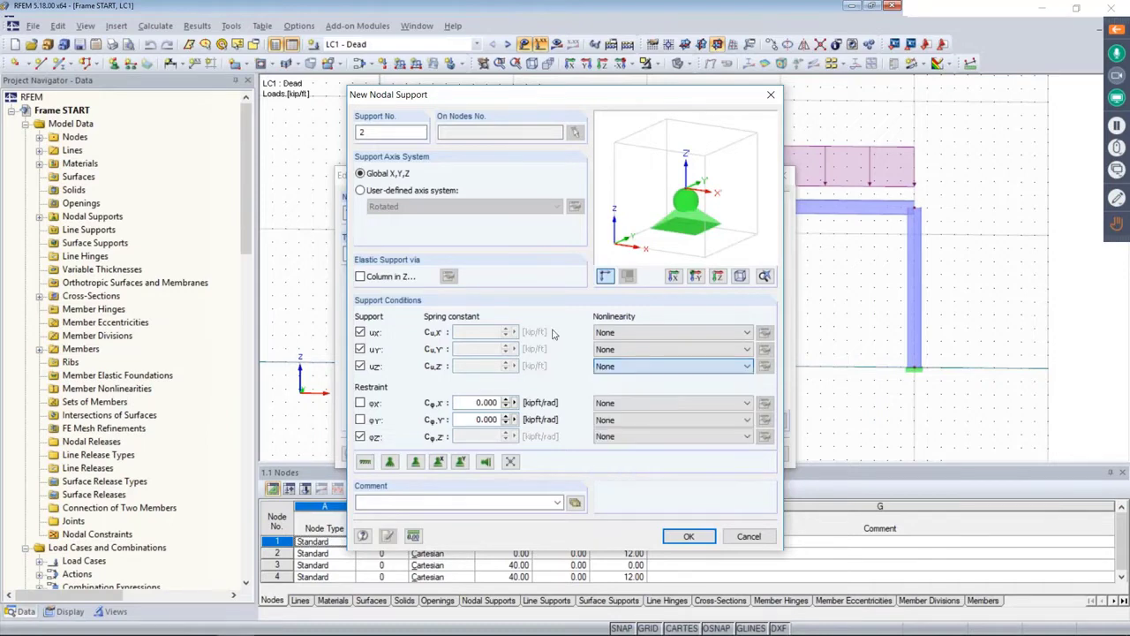
pyautogui.click(749, 537)
pyautogui.click(759, 454)
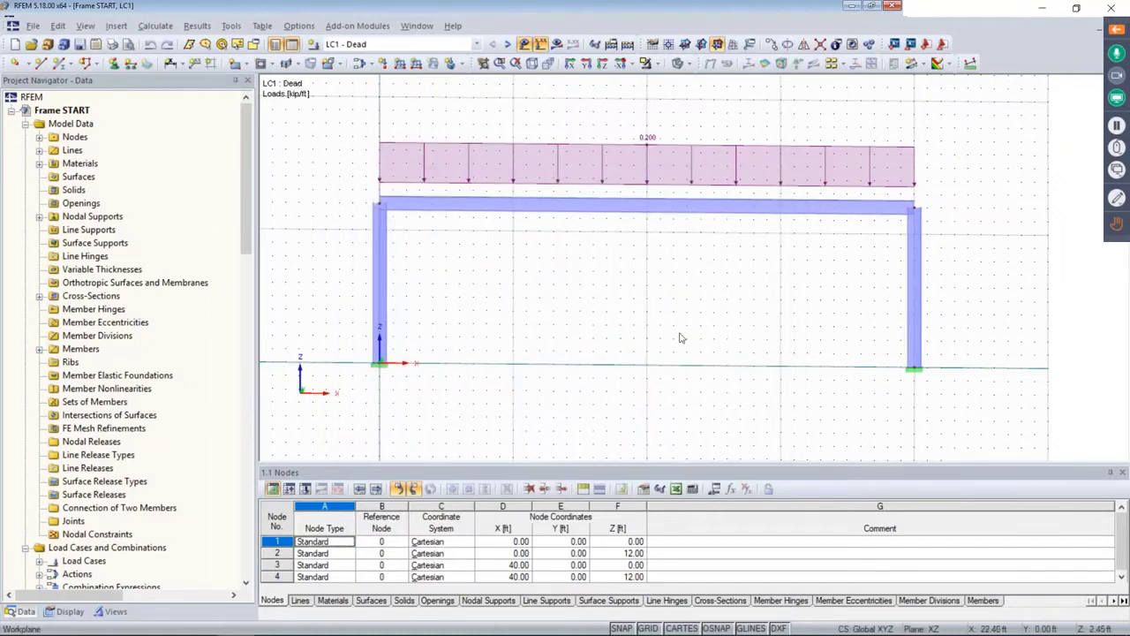
# Step: Step from LC1 through Live LC2 to Wind LC3, then bring up the load cases and combinations editor
pyautogui.moveTo(644, 341); pyautogui.dragTo(587, 359, button='middle')
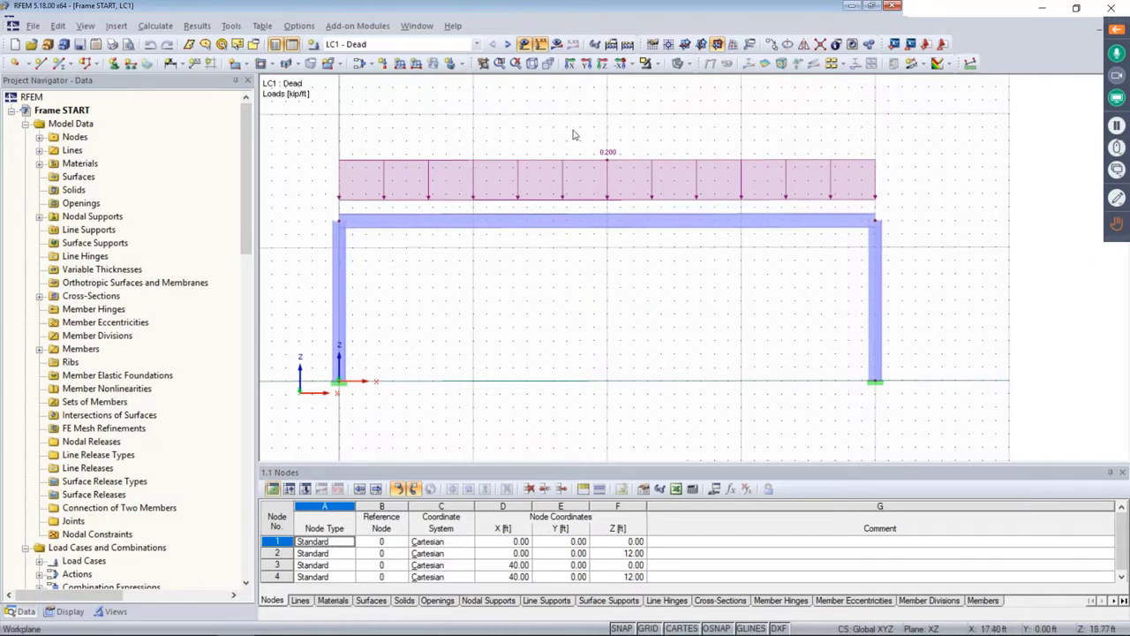
pyautogui.click(509, 45)
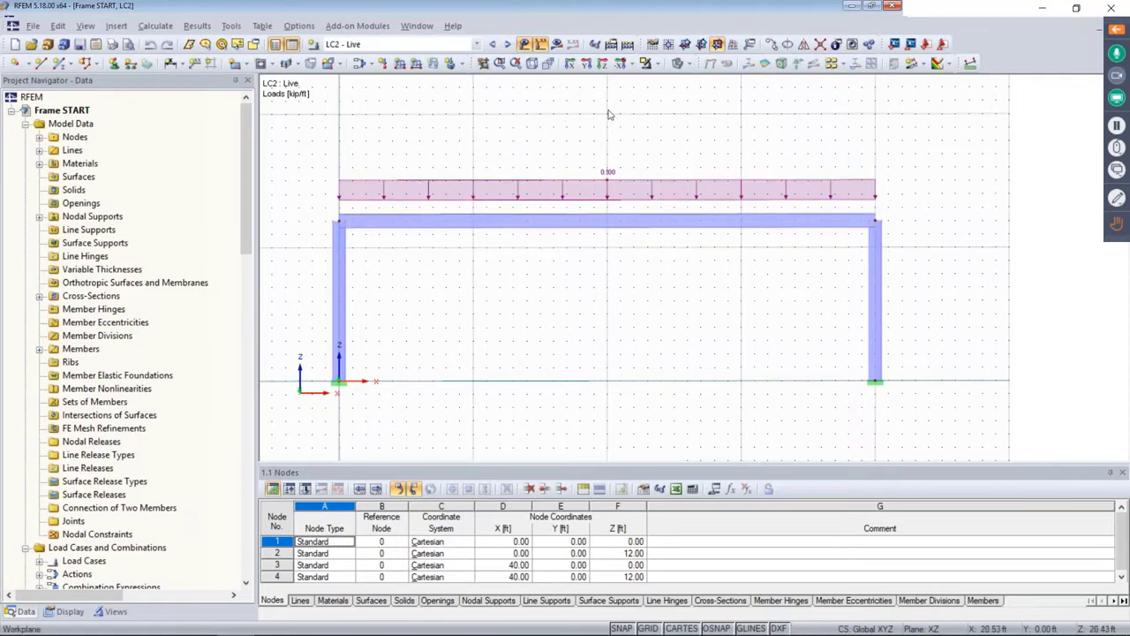
pyautogui.click(507, 45)
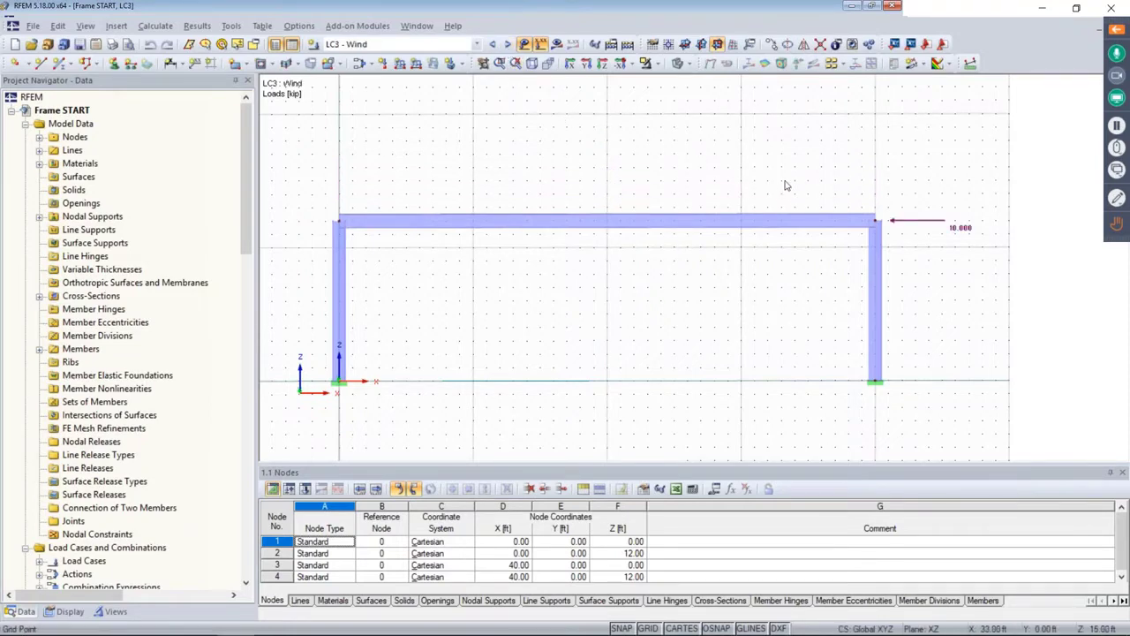
pyautogui.keyDown('ctrl'); pyautogui.moveTo(787, 188); pyautogui.dragTo(606, 214, button='middle'); pyautogui.keyUp('ctrl')
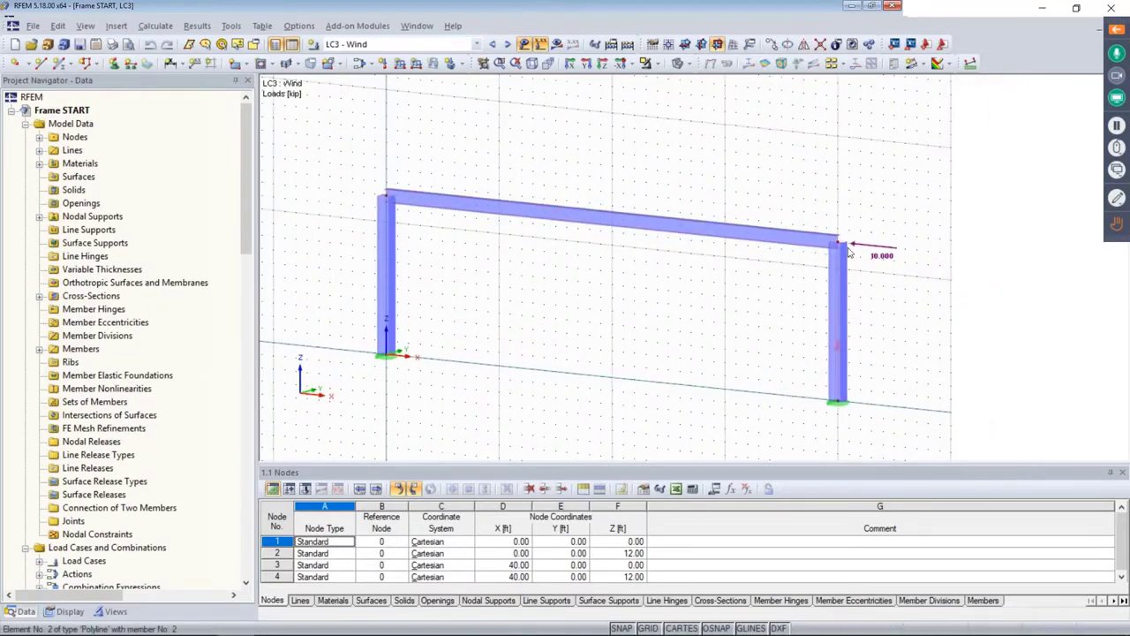
pyautogui.scroll(2, 852, 253)
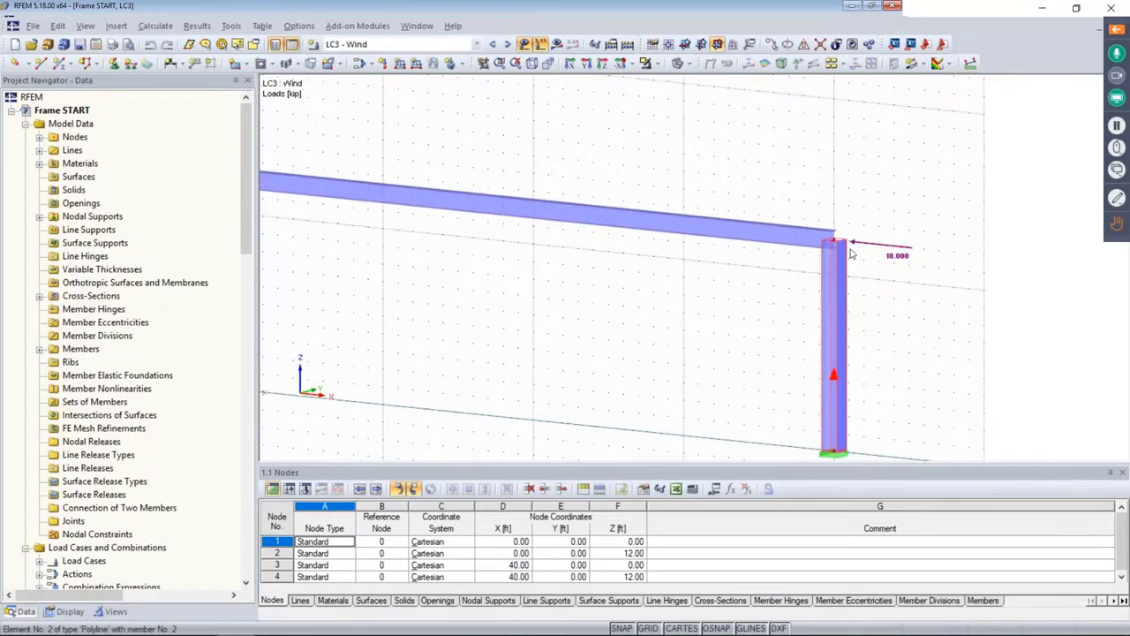
pyautogui.keyDown('ctrl'); pyautogui.moveTo(651, 306); pyautogui.dragTo(728, 287, button='middle'); pyautogui.keyUp('ctrl')
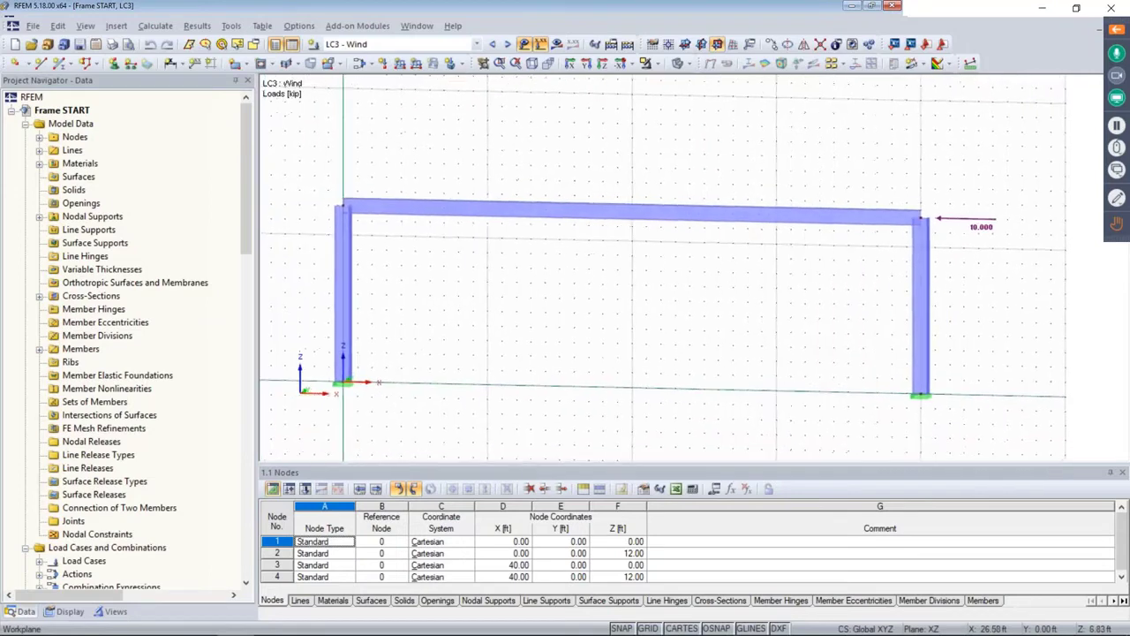
pyautogui.click(359, 65)
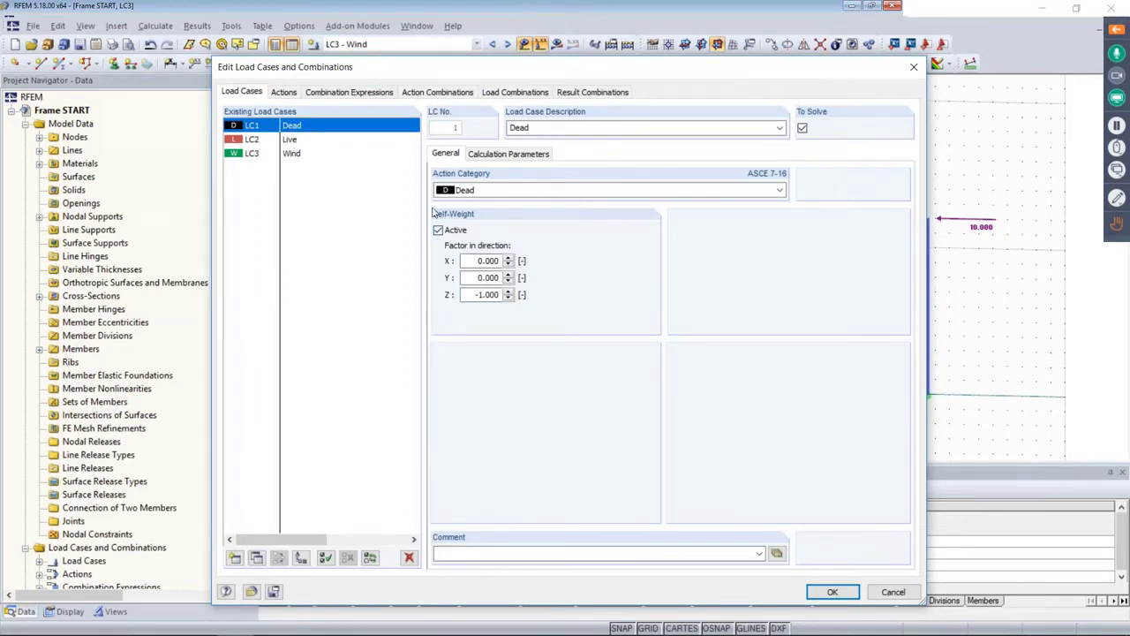
# Step: Review expression CE2, combinations CO1–CO10 and result combinations, then accept RC2 (CO6 to CO10)
pyautogui.click(358, 92)
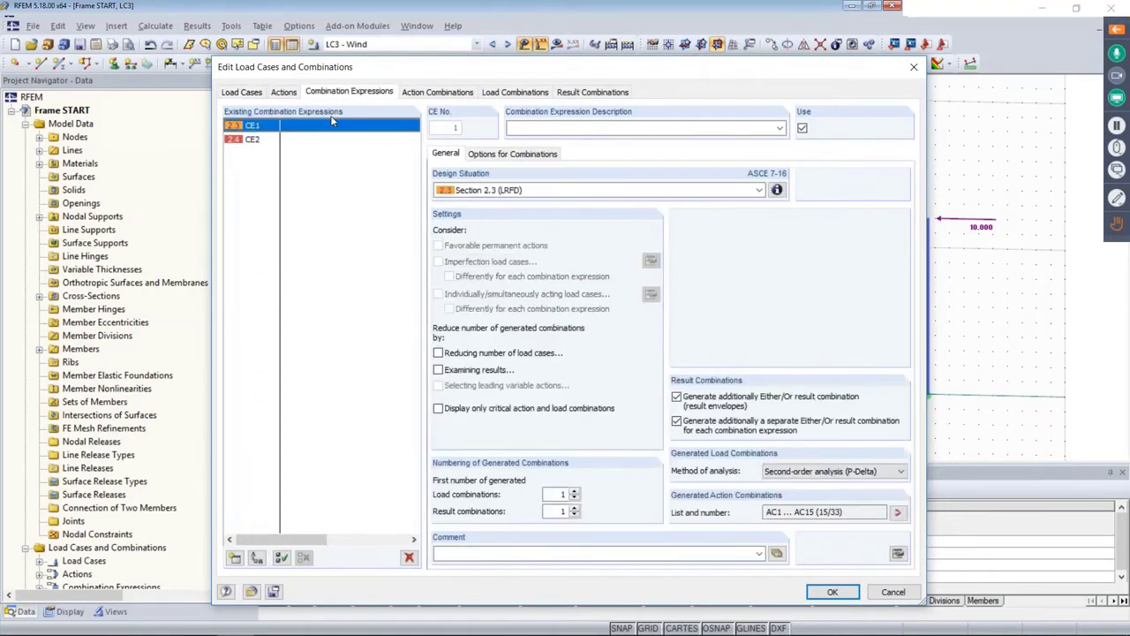
pyautogui.click(255, 140)
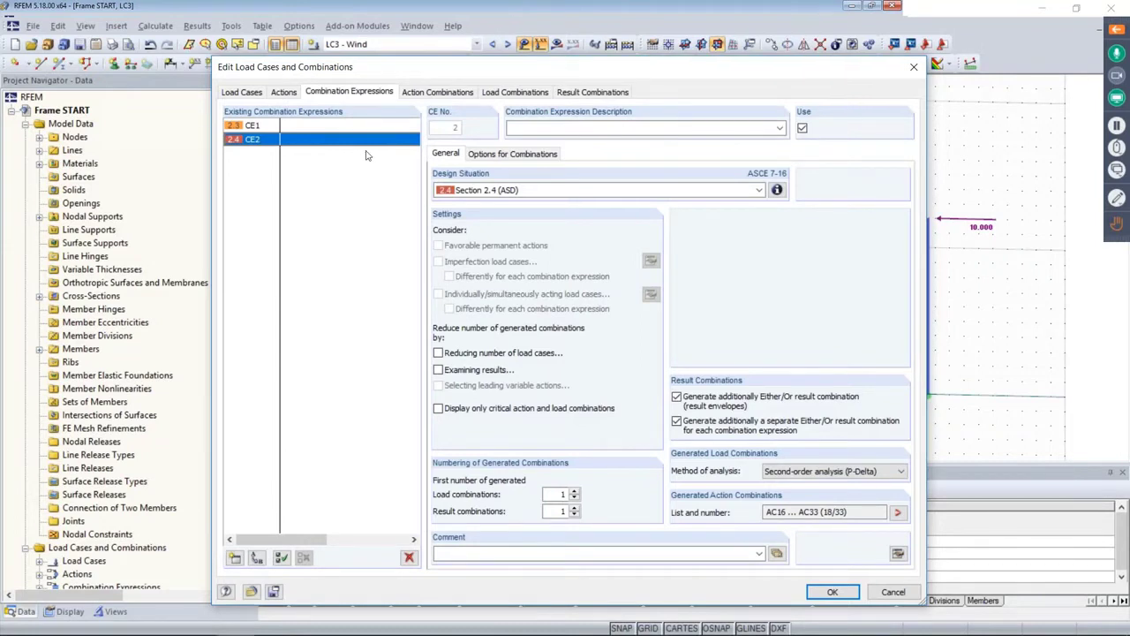
pyautogui.click(525, 94)
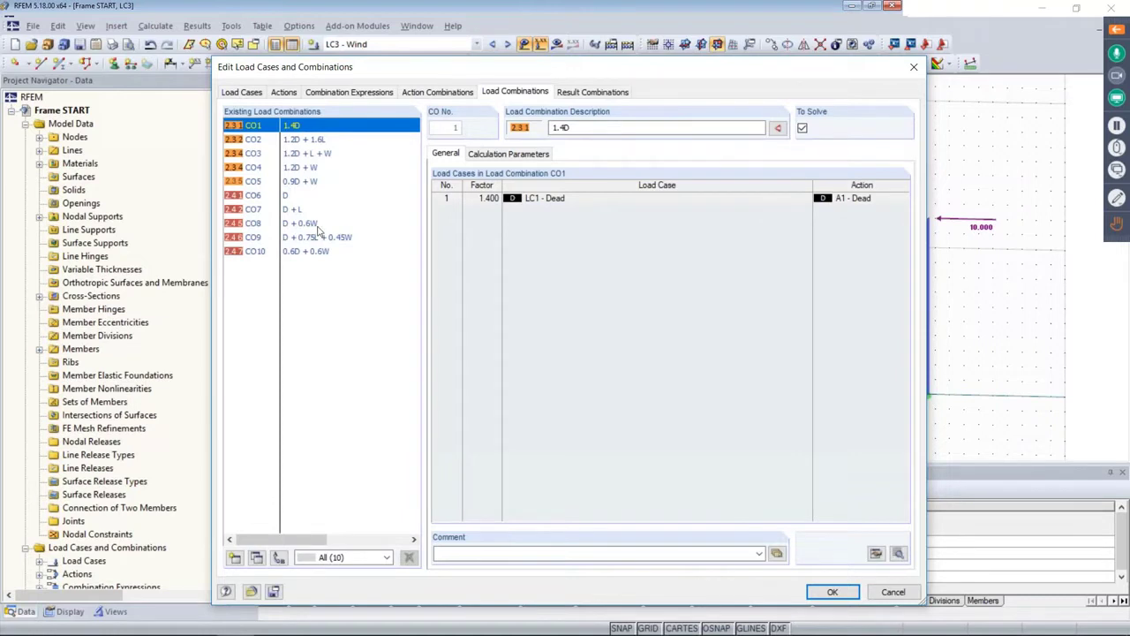
pyautogui.click(583, 92)
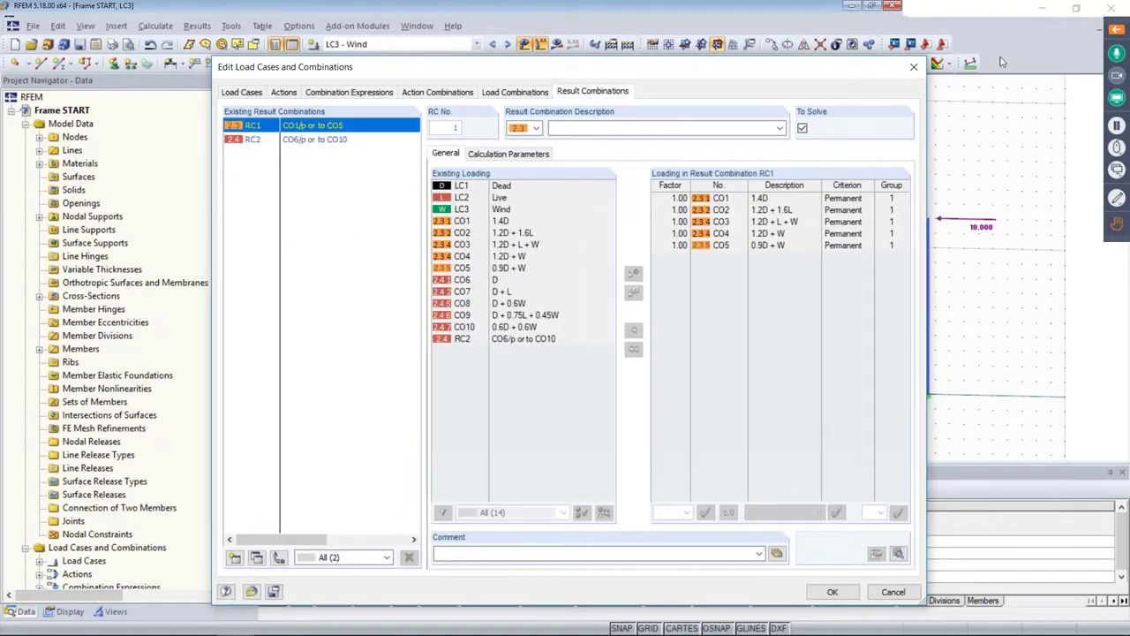
pyautogui.click(1117, 30)
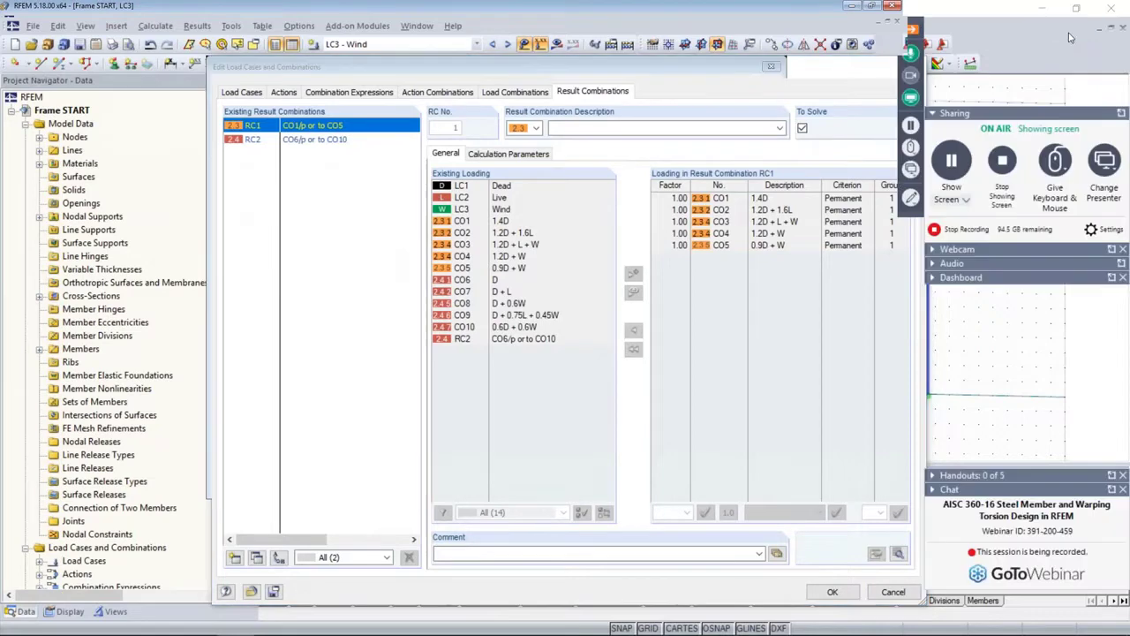
pyautogui.click(913, 31)
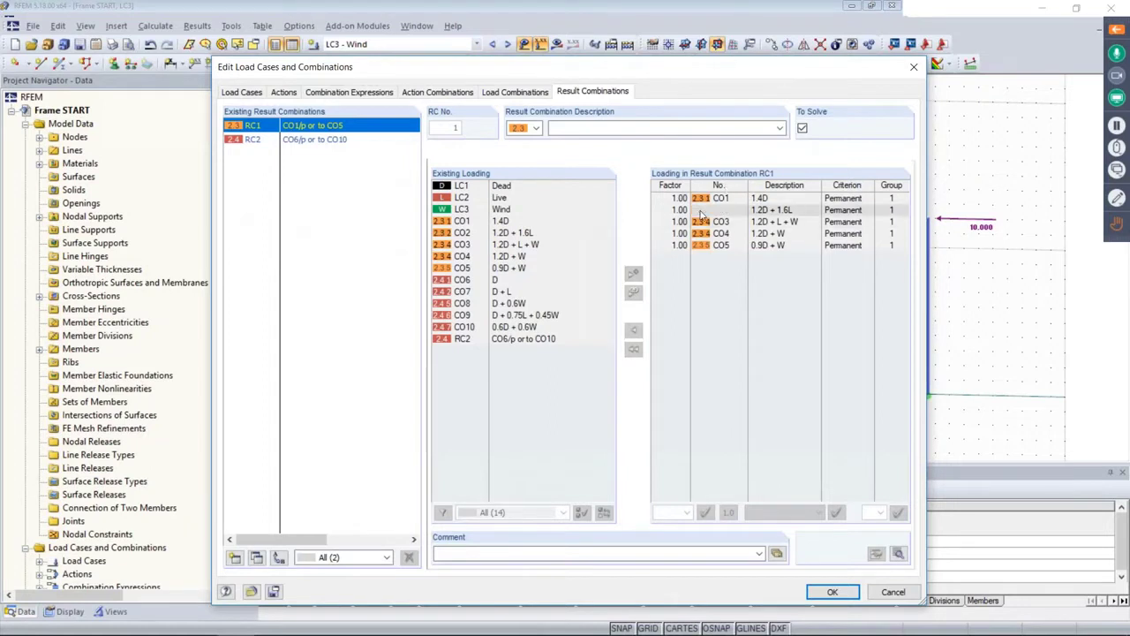
pyautogui.click(296, 142)
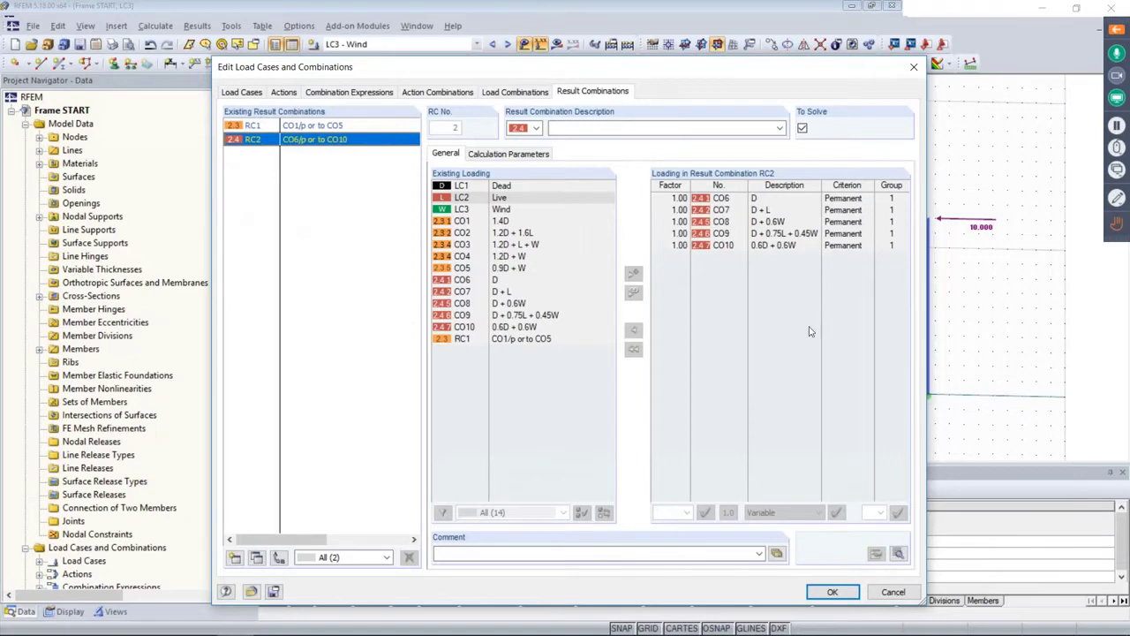
pyautogui.click(831, 590)
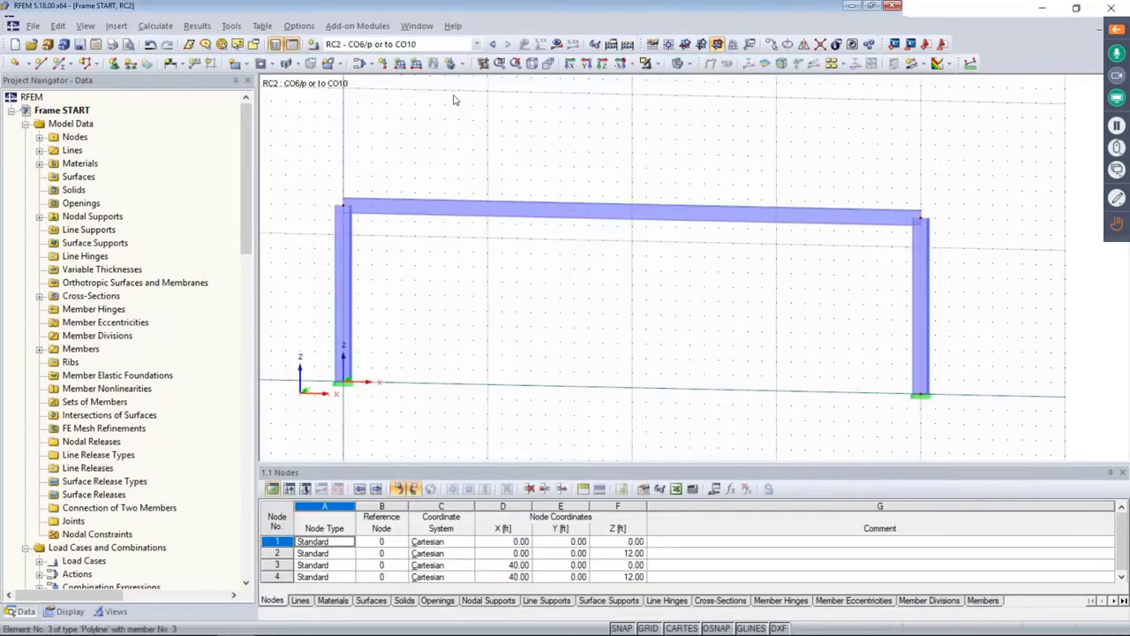
# Step: Step from CO1 - 1.4D through to CO6 - D and hide the load graphics
pyautogui.click(438, 49)
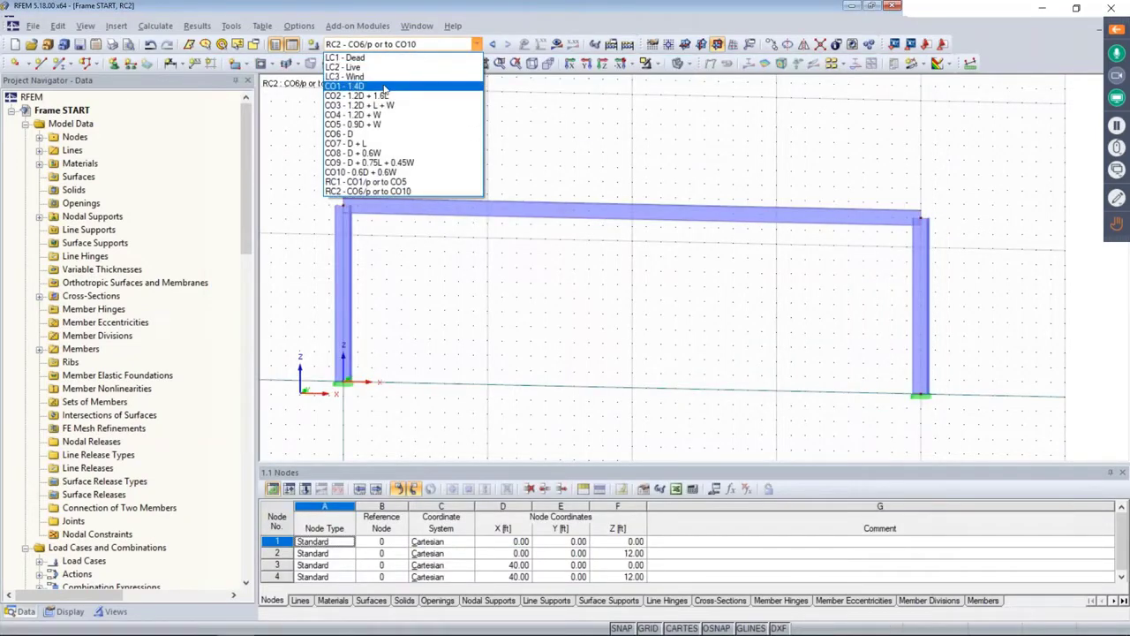
pyautogui.click(379, 63)
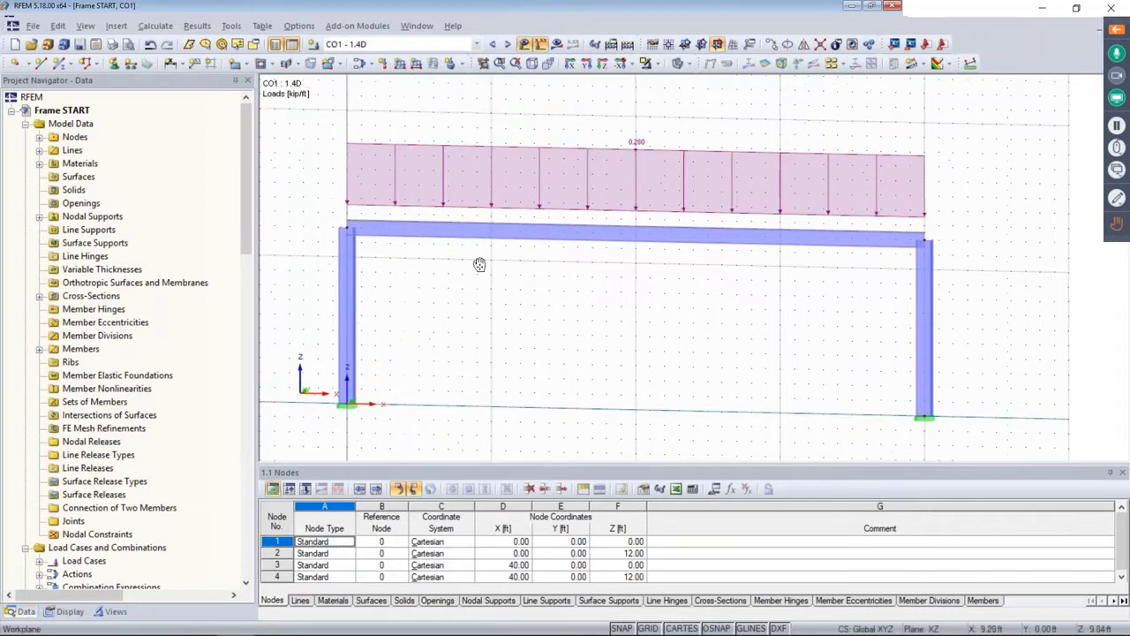
pyautogui.click(507, 44)
pyautogui.click(508, 44)
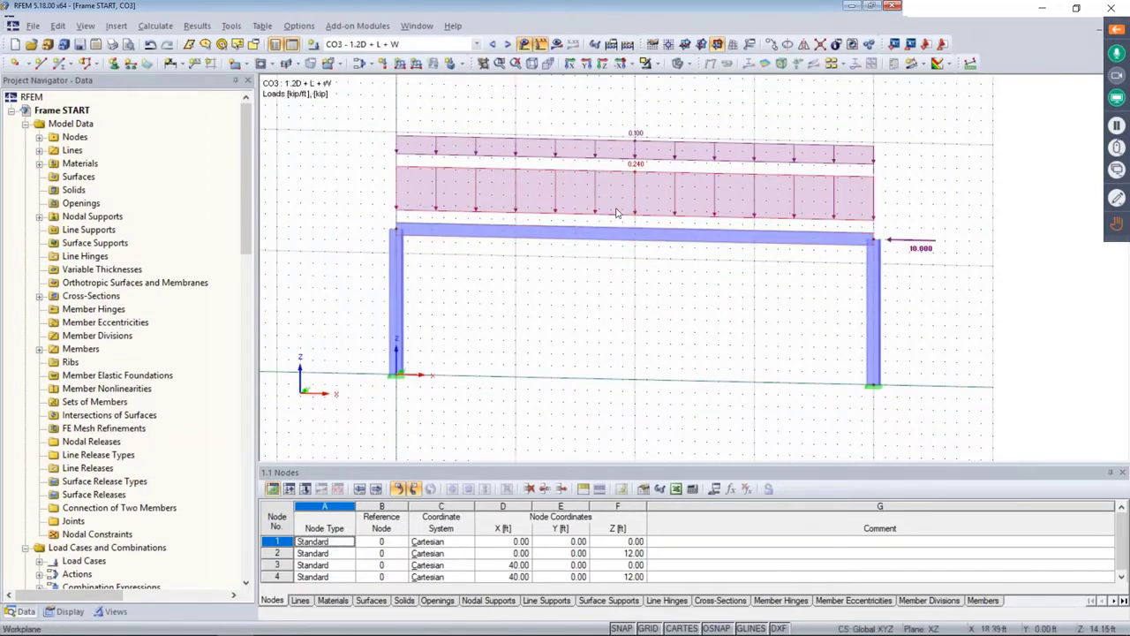
pyautogui.click(508, 44)
pyautogui.click(508, 45)
pyautogui.click(507, 44)
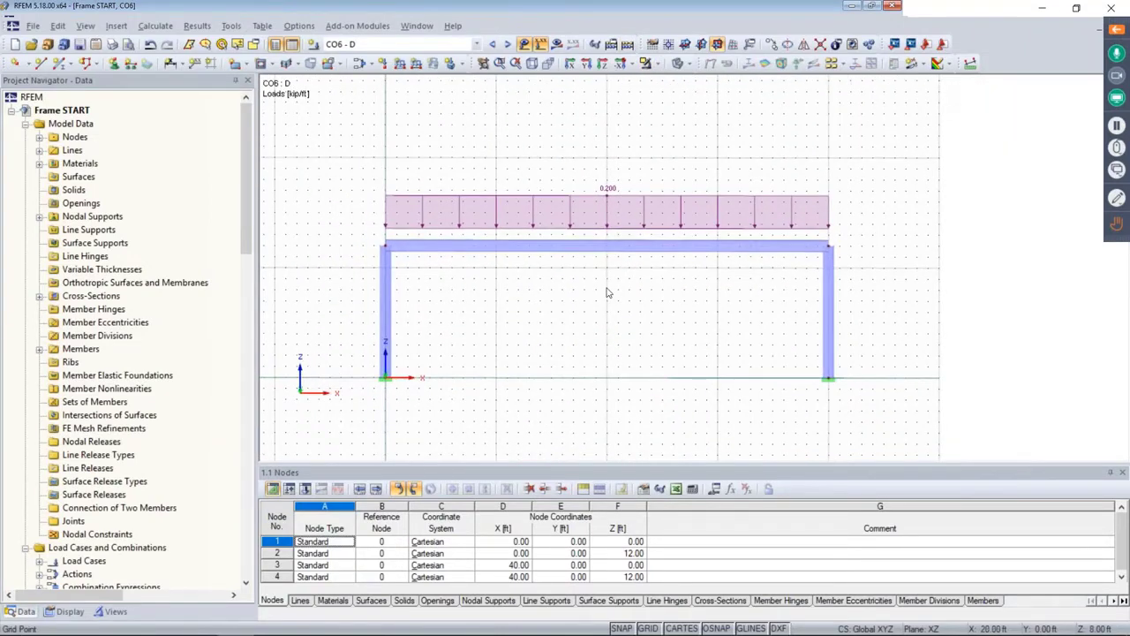
pyautogui.click(523, 46)
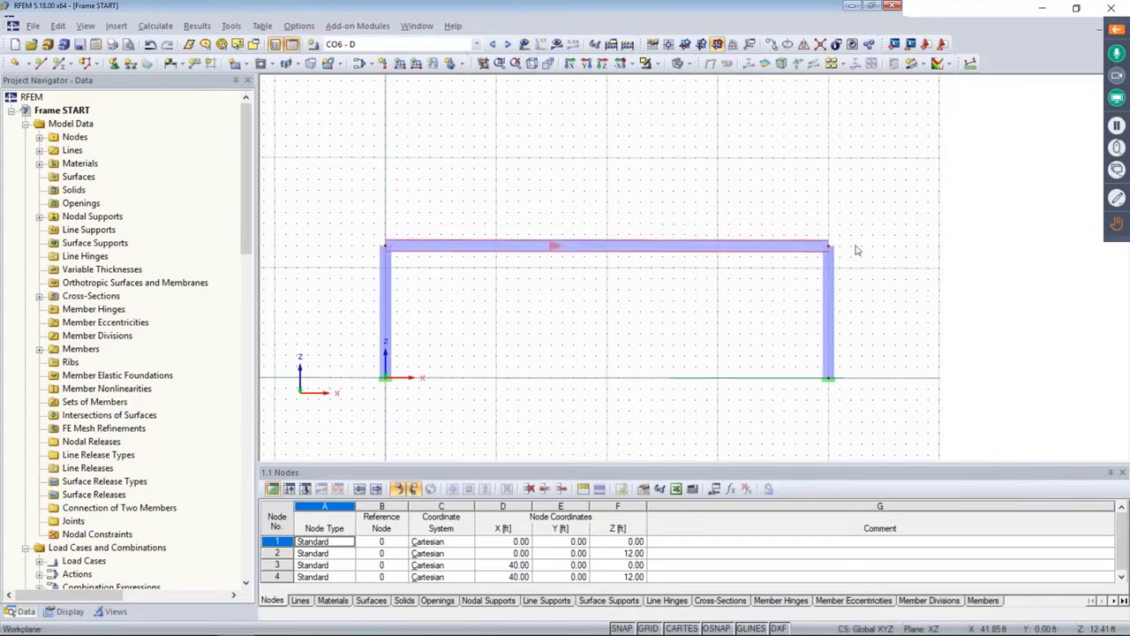
# Step: Give all three frame members the According to AISC 360-16 C2.3(2) stiffness modification
pyautogui.moveTo(869, 327); pyautogui.dragTo(358, 157)
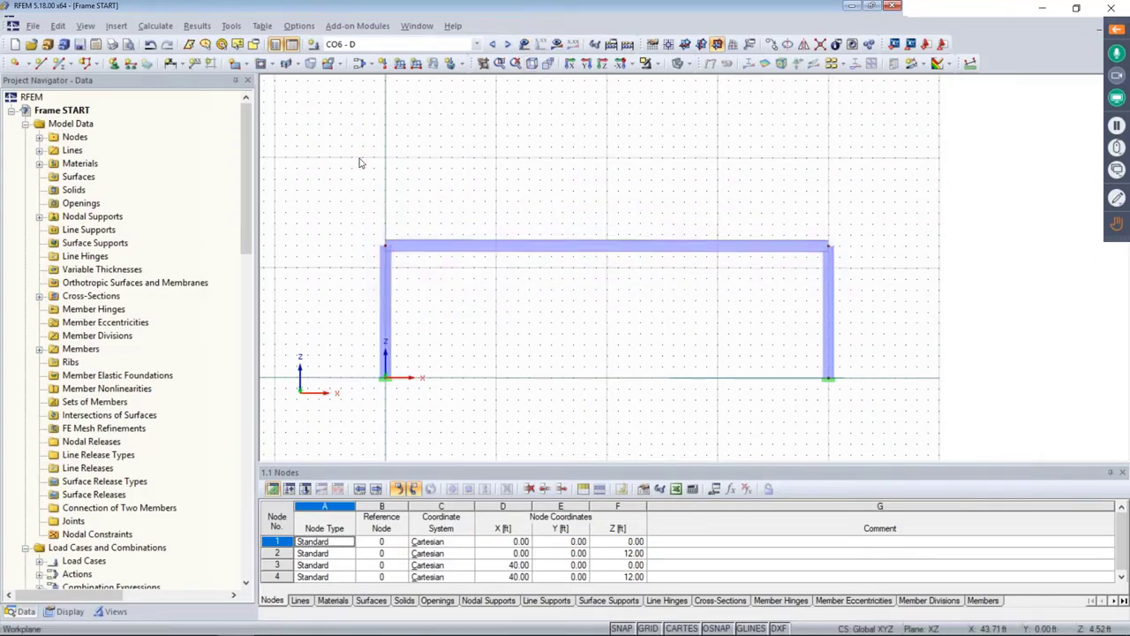
pyautogui.doubleClick(451, 251)
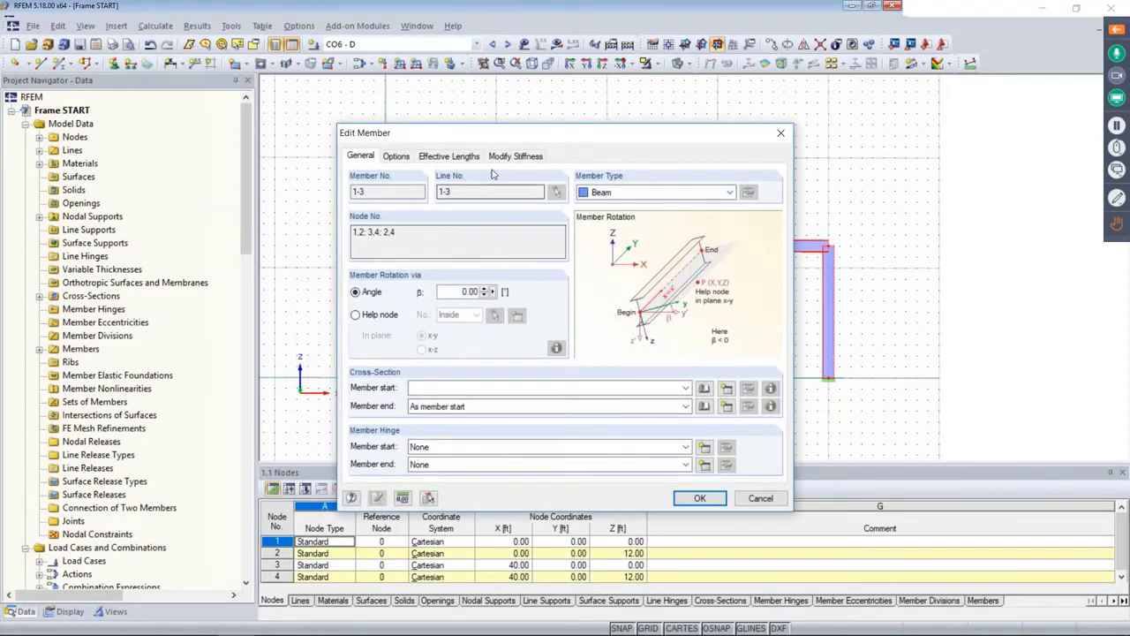
pyautogui.click(516, 156)
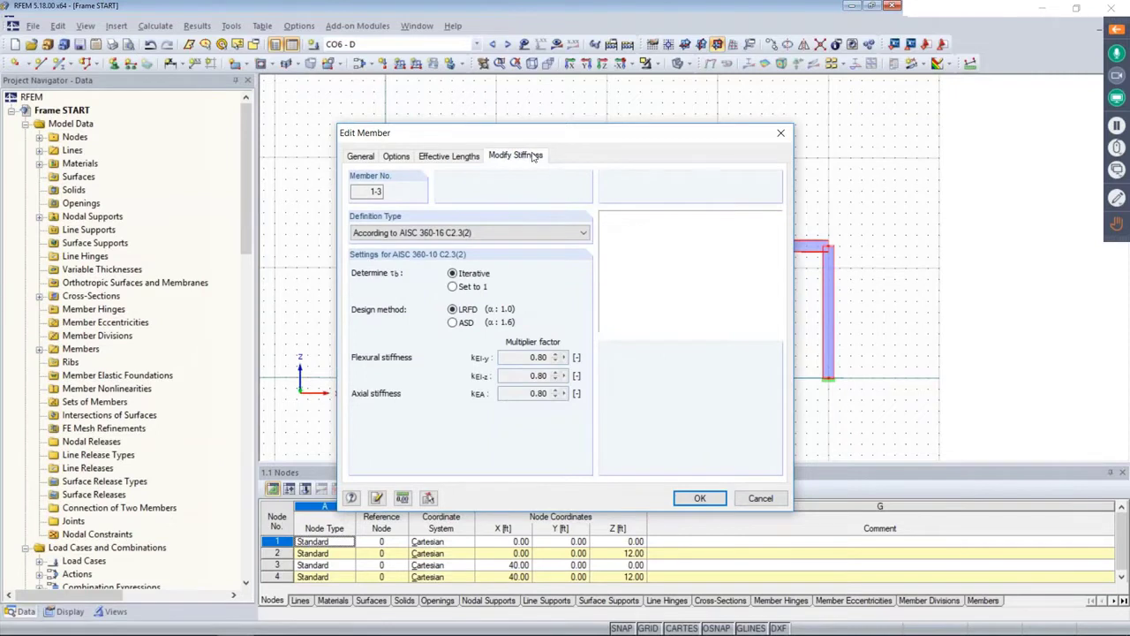
pyautogui.moveTo(537, 136); pyautogui.dragTo(540, 109)
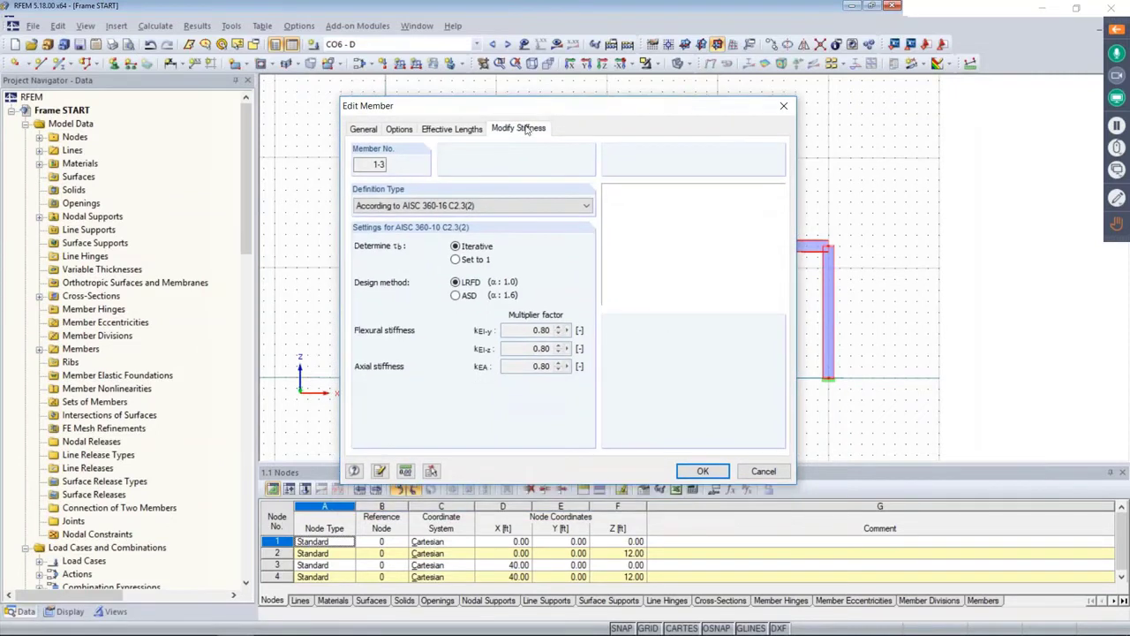
pyautogui.click(475, 206)
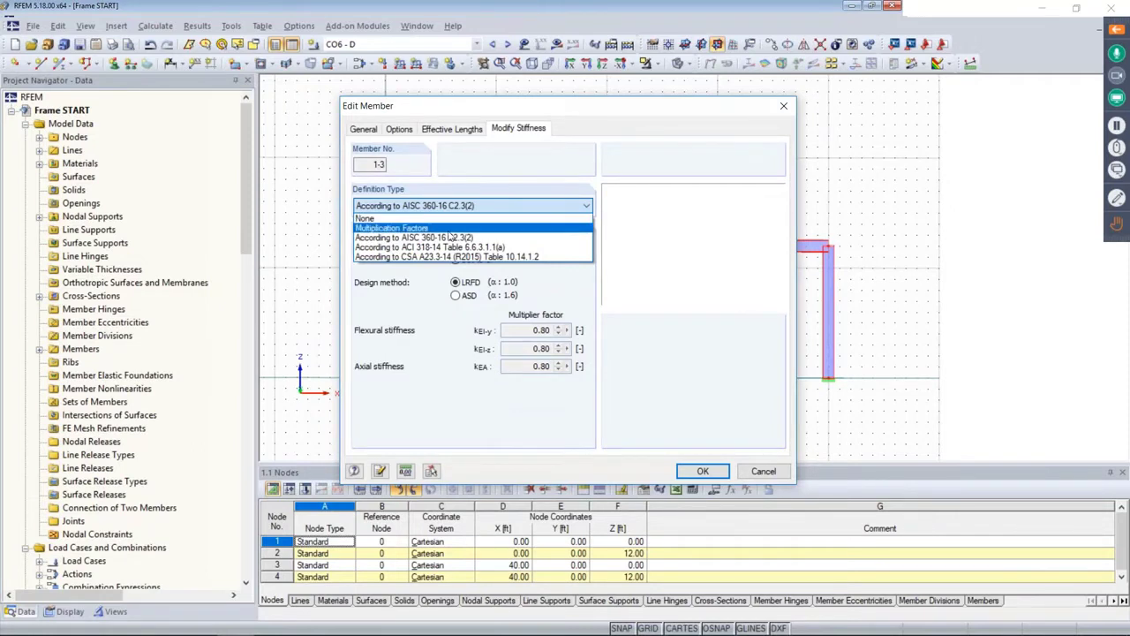
pyautogui.click(466, 240)
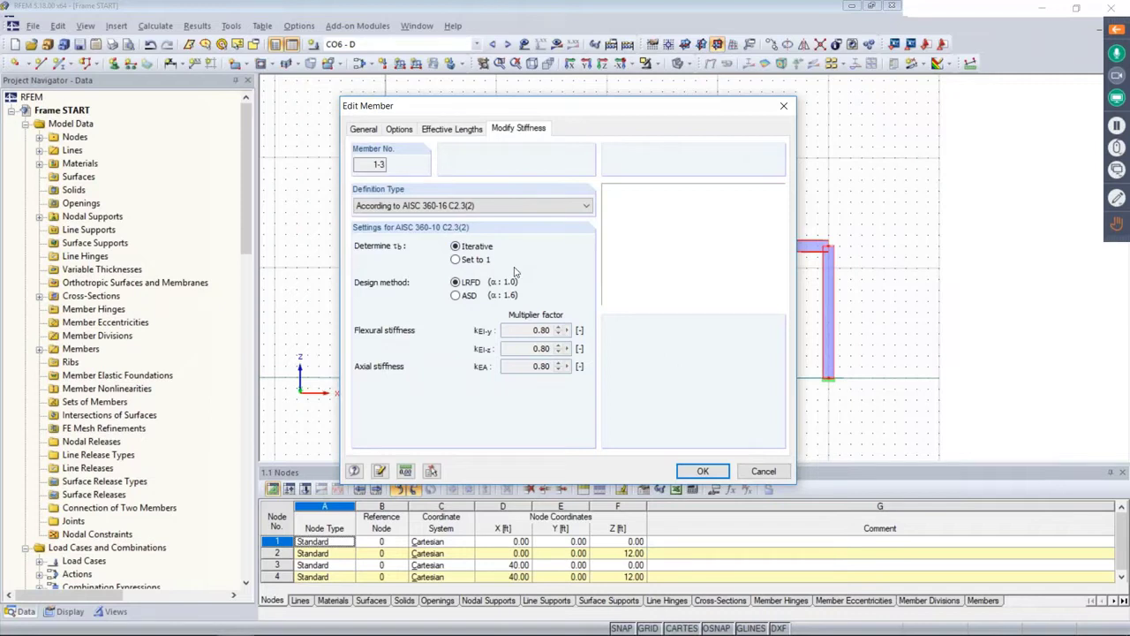
pyautogui.click(702, 471)
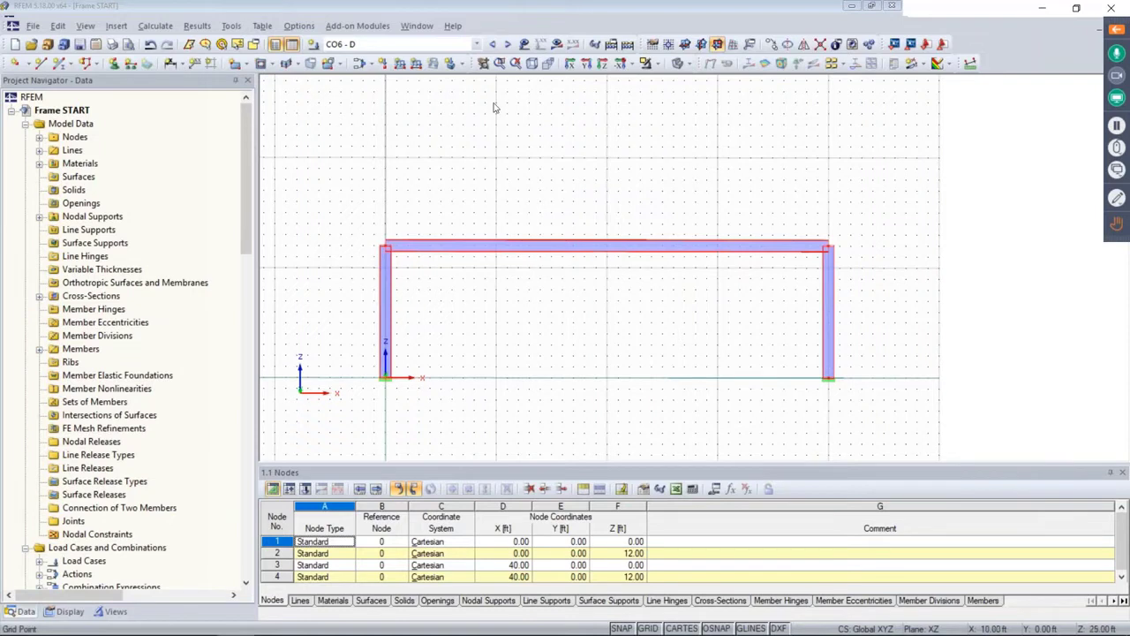
# Step: Clear the selection and run Calculate All to get the CO6 - D My moment diagram
pyautogui.click(475, 135)
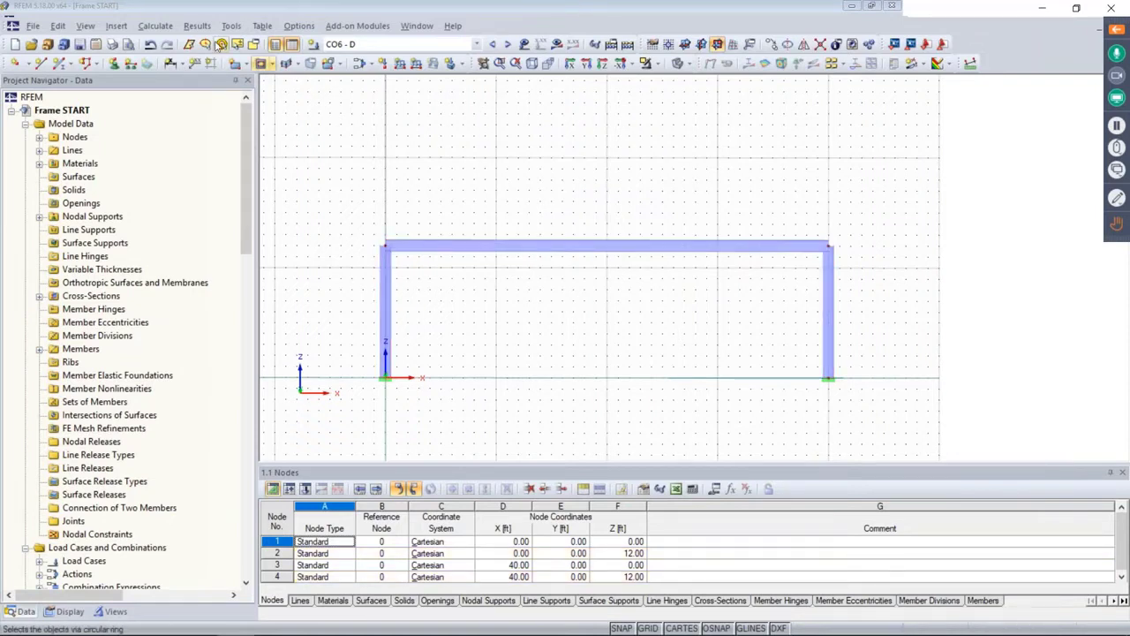
pyautogui.click(166, 26)
pyautogui.click(170, 44)
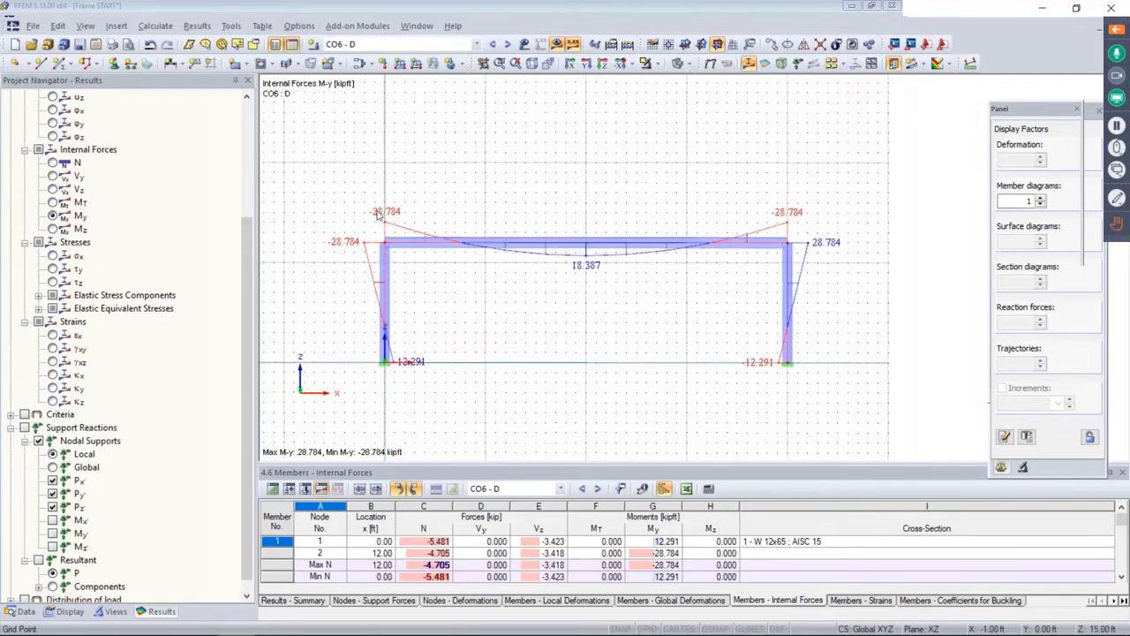
# Step: Display the frame's global deformations in a tilted view with the legend moved aside
pyautogui.scroll(-1, 379, 214)
pyautogui.scroll(4, 130, 415)
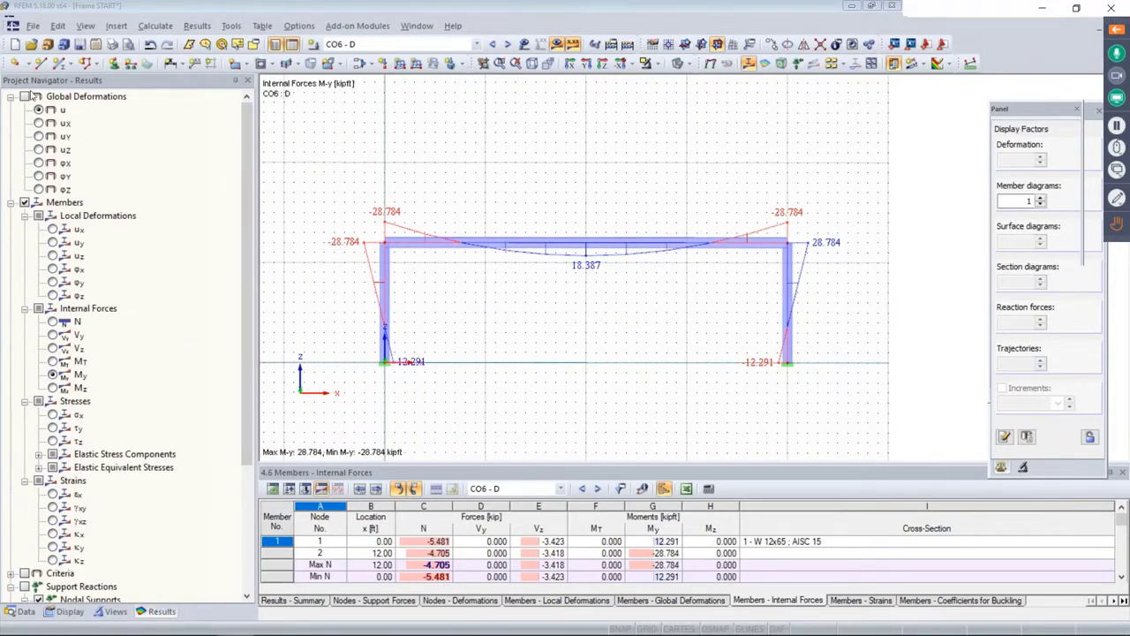
pyautogui.click(25, 96)
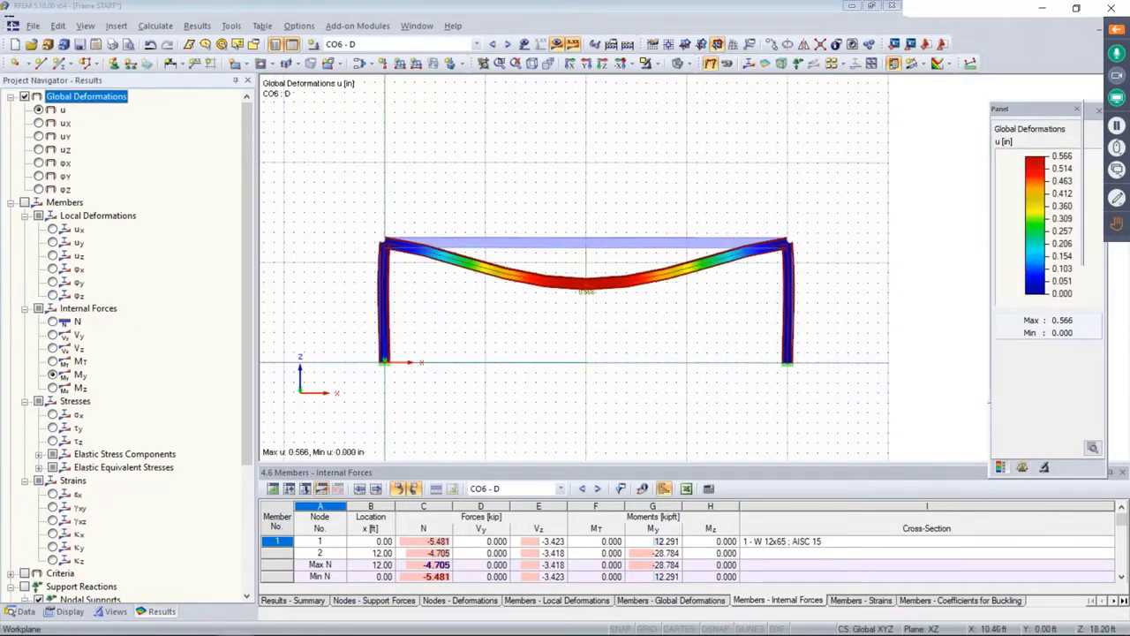
pyautogui.keyDown('ctrl'); pyautogui.moveTo(496, 187); pyautogui.dragTo(911, 138, button='middle'); pyautogui.keyUp('ctrl')
pyautogui.moveTo(1037, 109); pyautogui.dragTo(1007, 91)
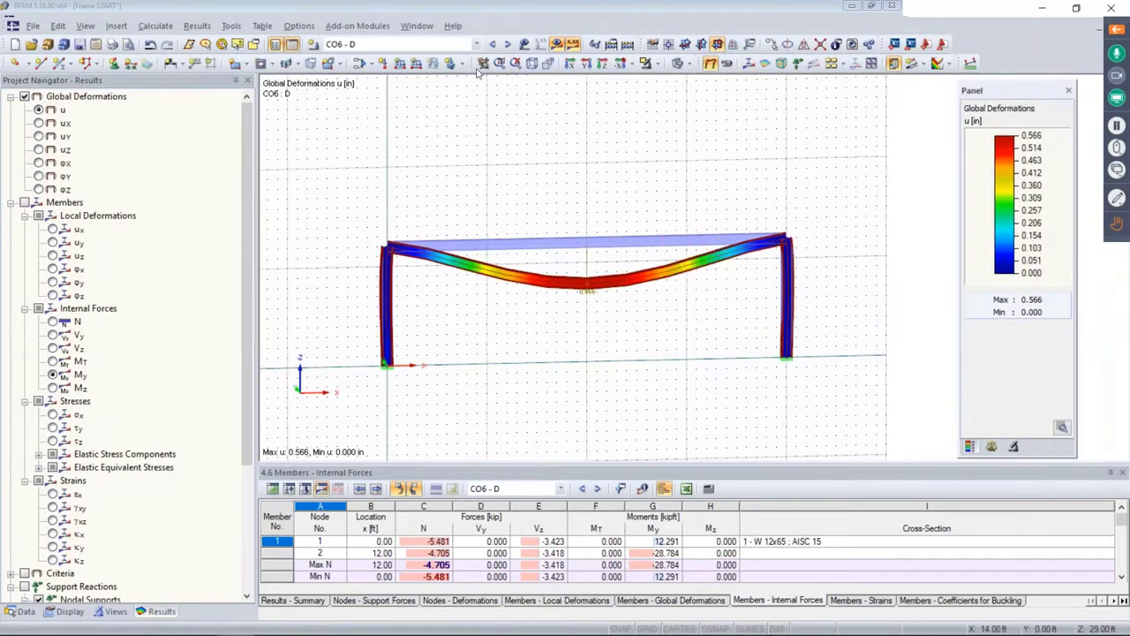
# Step: Step through the combinations to CO10 - 0.6D + 0.6W and show its My moment diagram
pyautogui.click(507, 44)
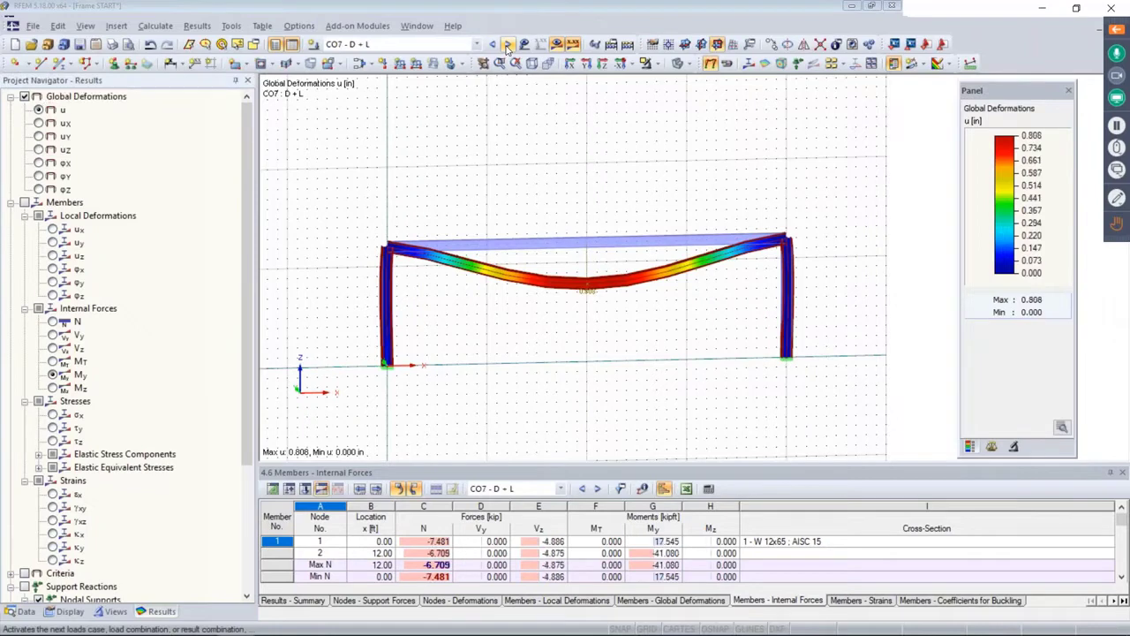
pyautogui.click(508, 44)
pyautogui.click(508, 45)
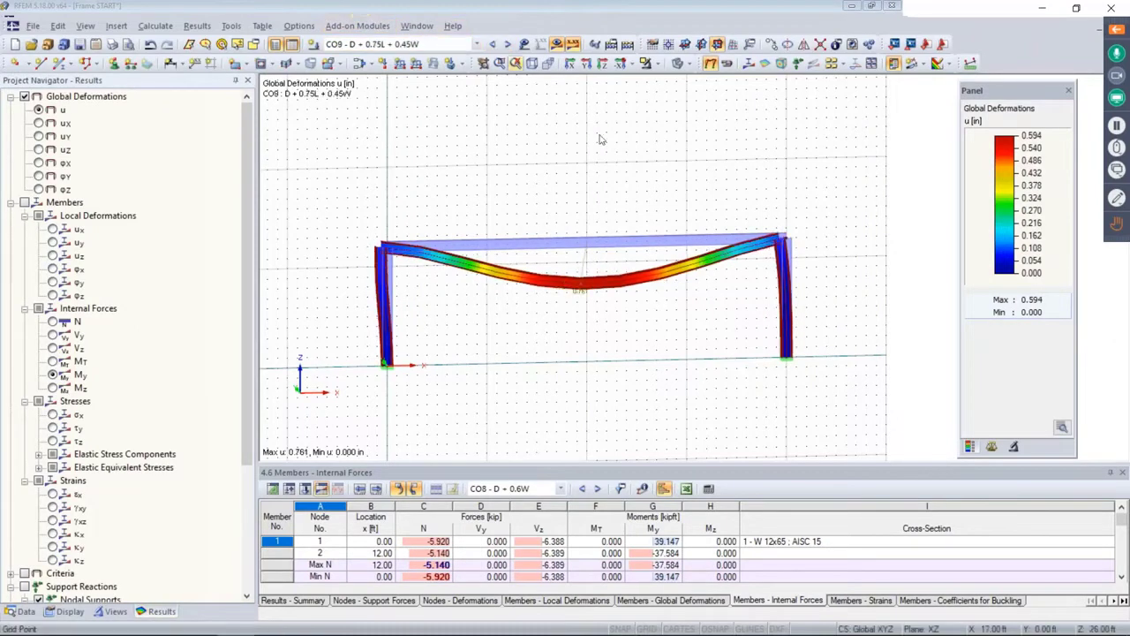
pyautogui.moveTo(596, 202)
pyautogui.keyDown('ctrl'); pyautogui.mouseDown(button='middle')
pyautogui.moveTo(524, 197)
pyautogui.moveTo(697, 204)
pyautogui.moveTo(596, 202)
pyautogui.mouseUp(button='middle'); pyautogui.keyUp('ctrl')
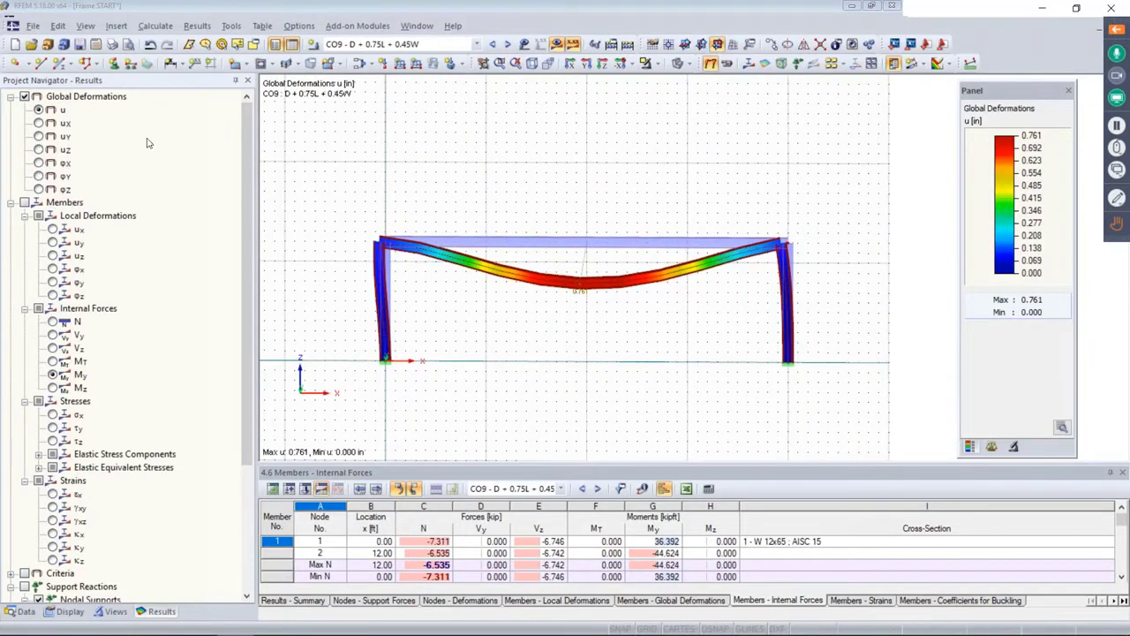
pyautogui.click(507, 45)
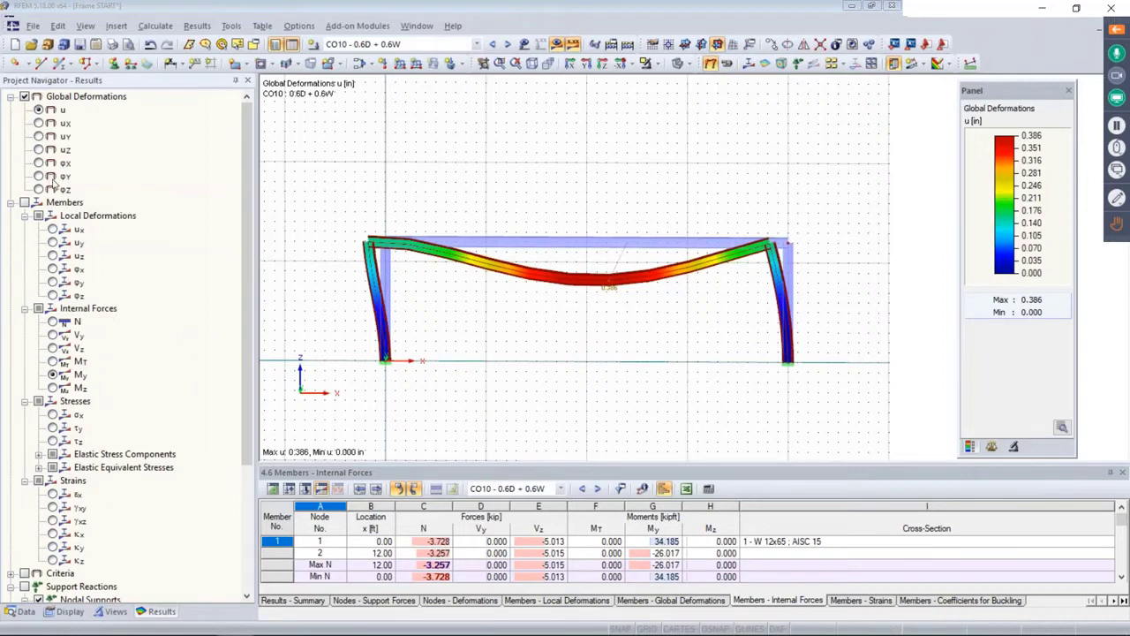
pyautogui.click(24, 203)
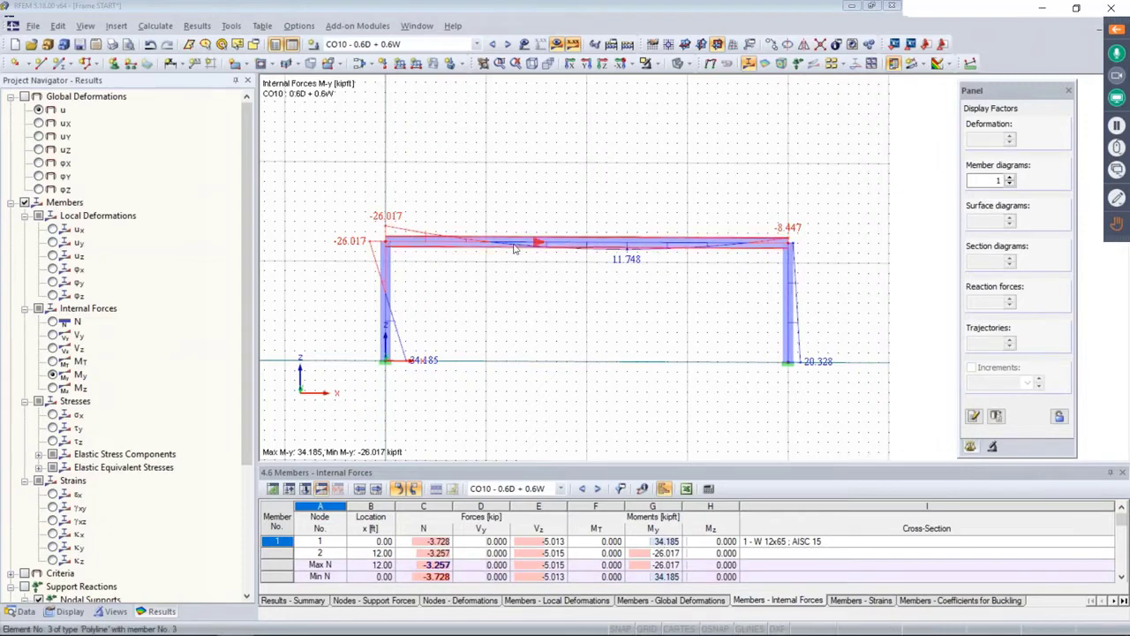
# Step: View the N and Vz diagrams, scale member diagrams by 2, and show CO10's My diagram
pyautogui.scroll(1, 459, 253)
pyautogui.click(53, 322)
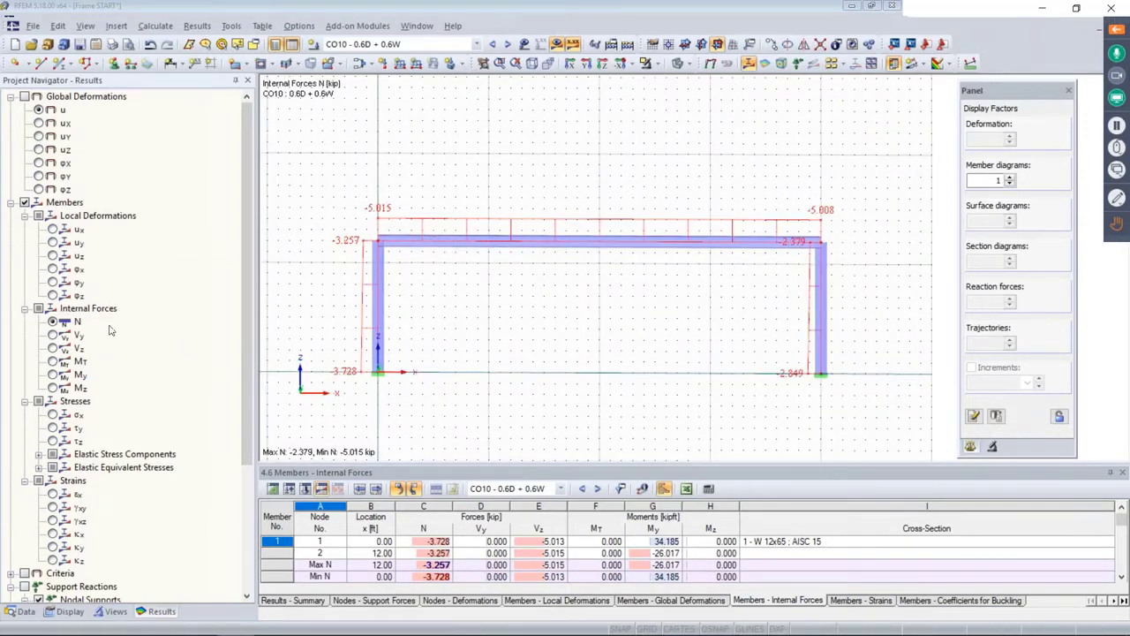
pyautogui.click(54, 349)
pyautogui.keyDown('ctrl'); pyautogui.moveTo(795, 229); pyautogui.dragTo(942, 184, button='middle'); pyautogui.keyUp('ctrl')
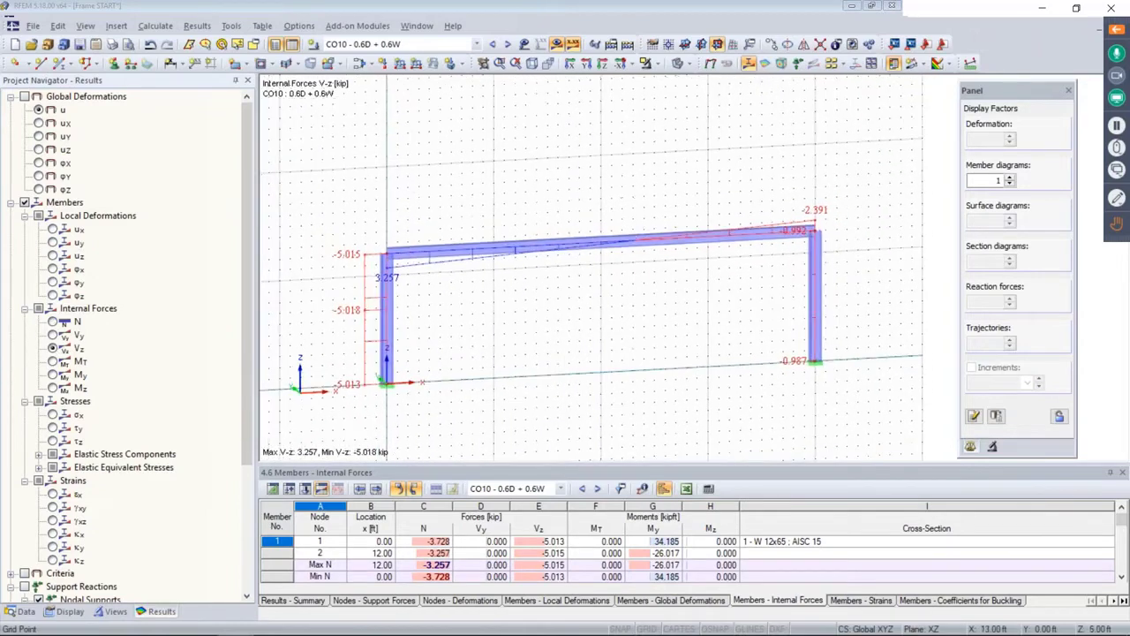
pyautogui.moveTo(1010, 180); pyautogui.dragTo(614, 184)
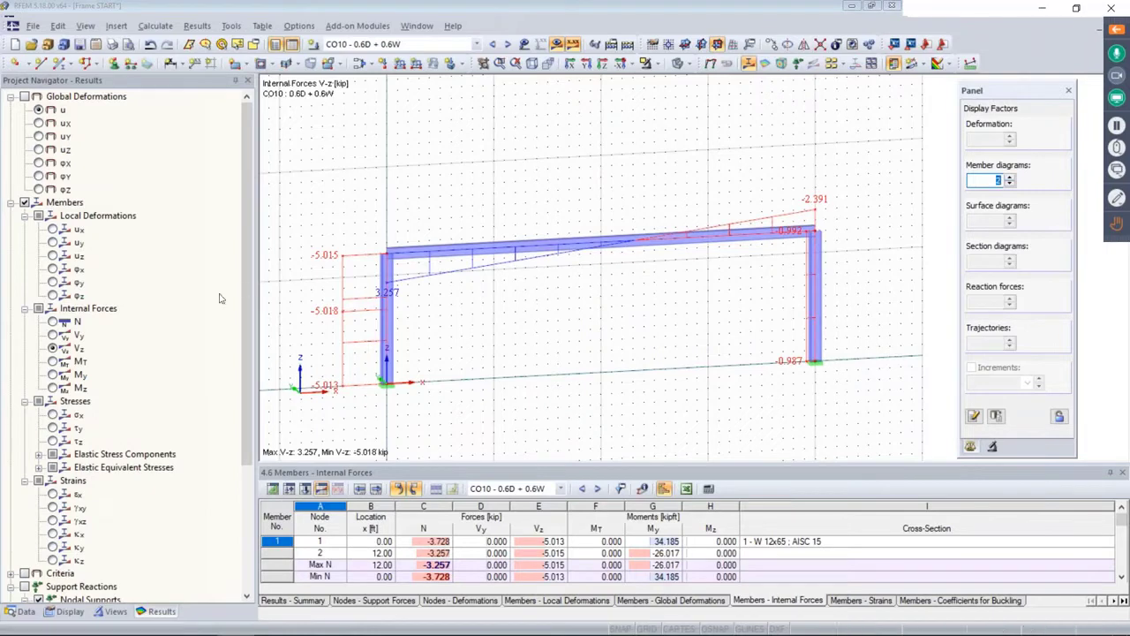
pyautogui.click(54, 375)
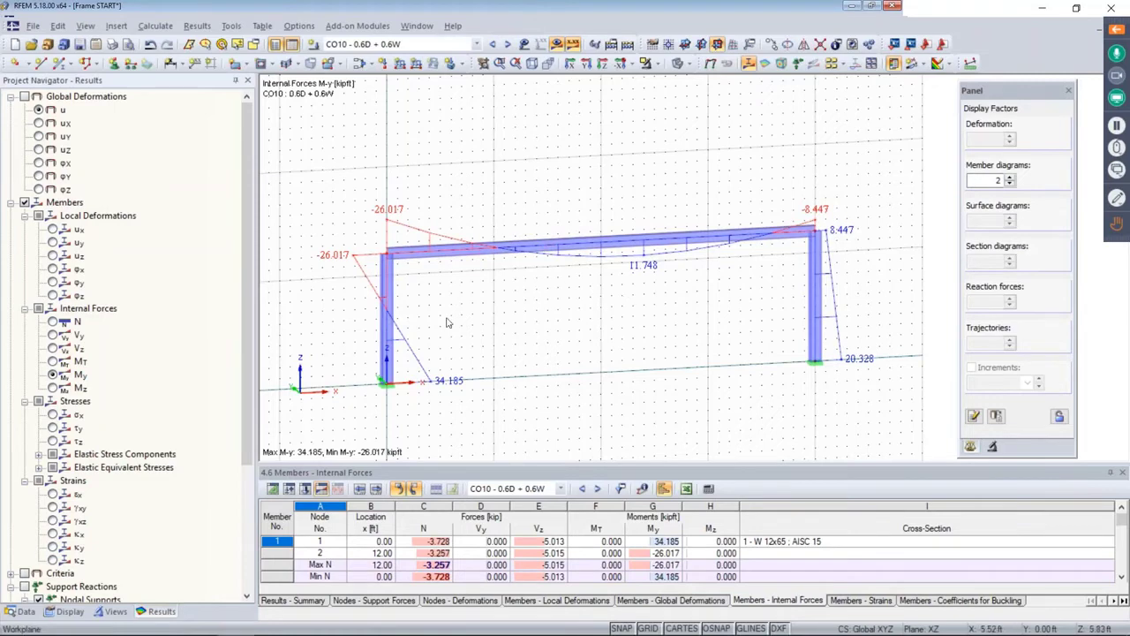
pyautogui.rightClick(581, 248)
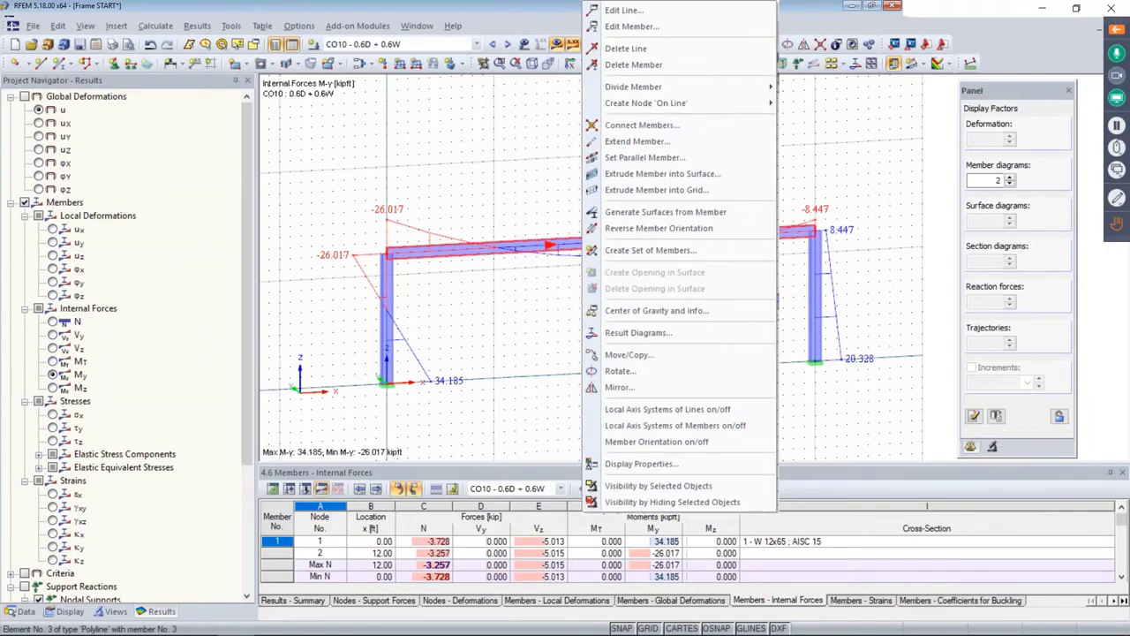
pyautogui.click(623, 332)
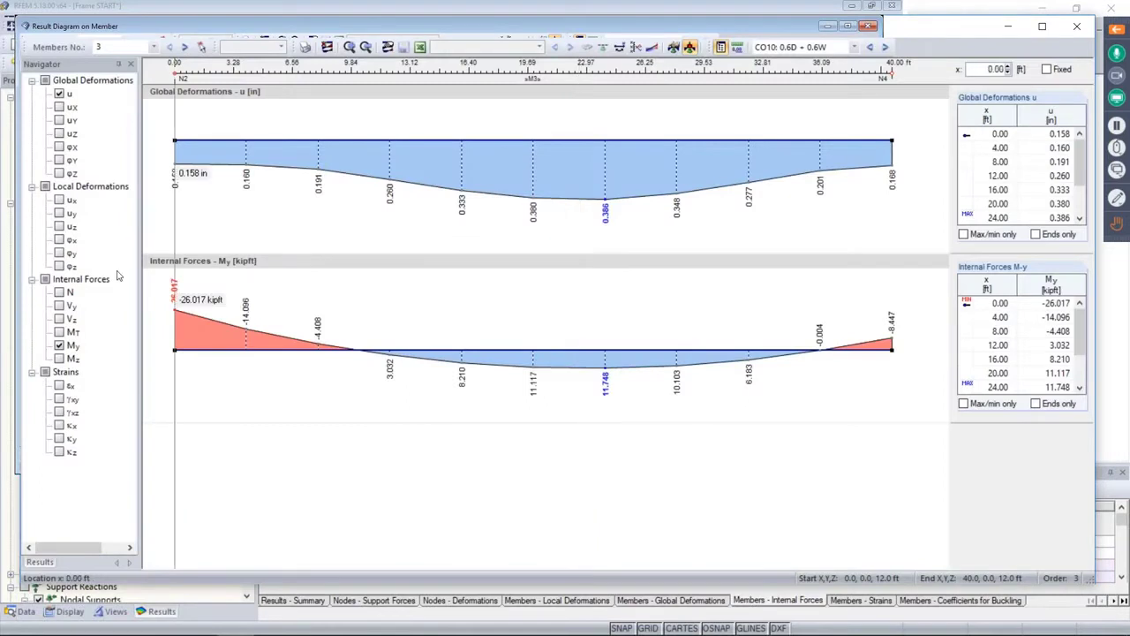
pyautogui.click(62, 294)
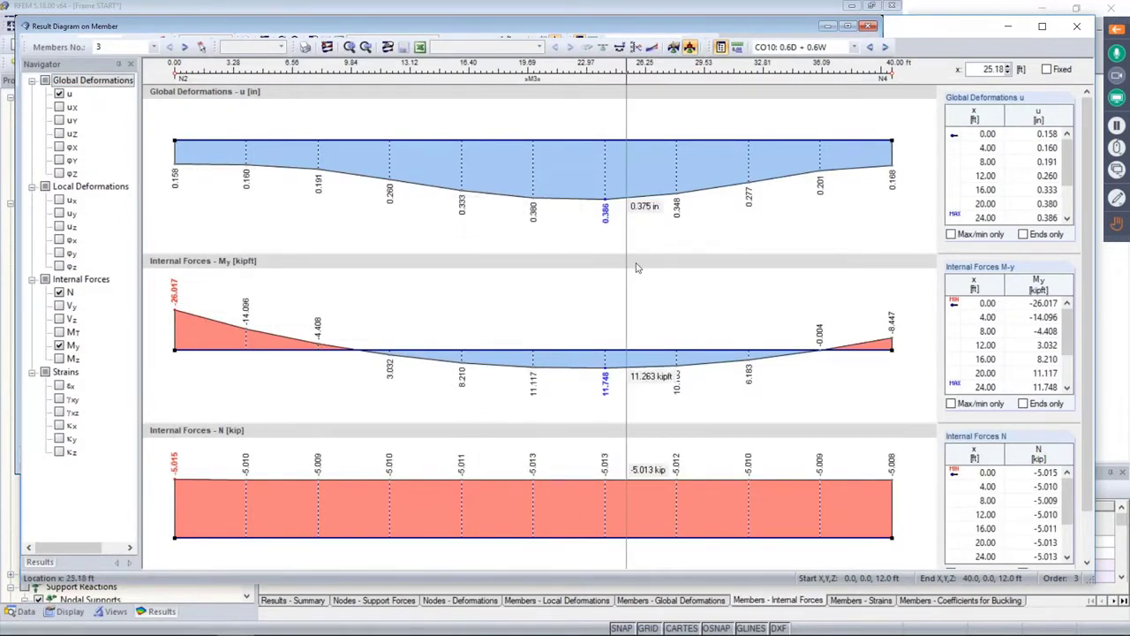
pyautogui.click(885, 47)
pyautogui.click(871, 48)
pyautogui.click(870, 47)
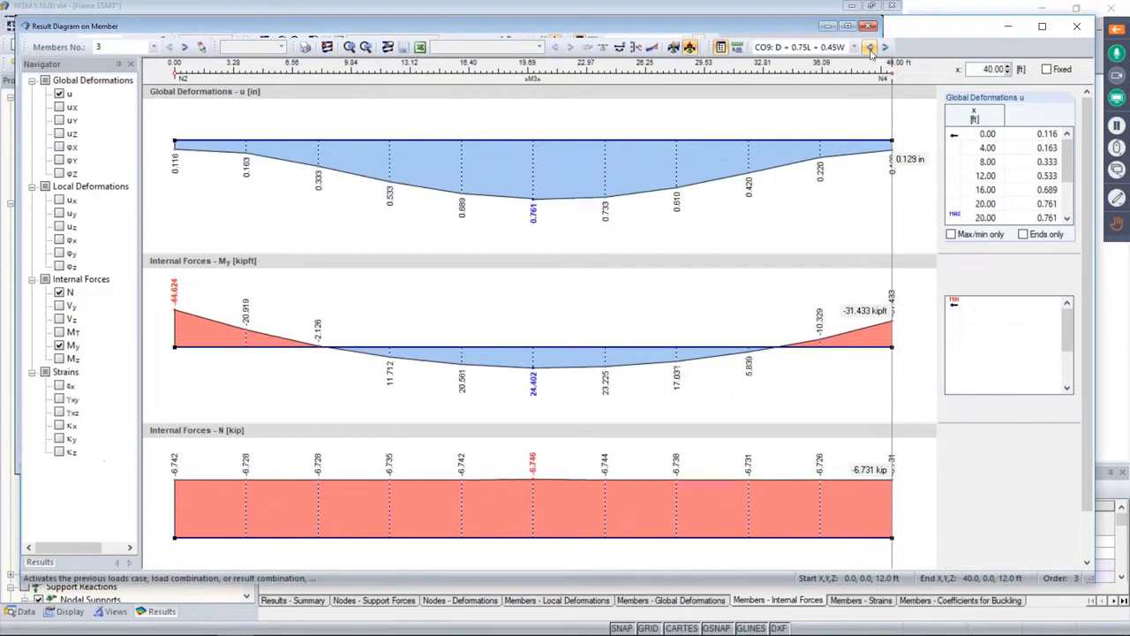
pyautogui.click(871, 47)
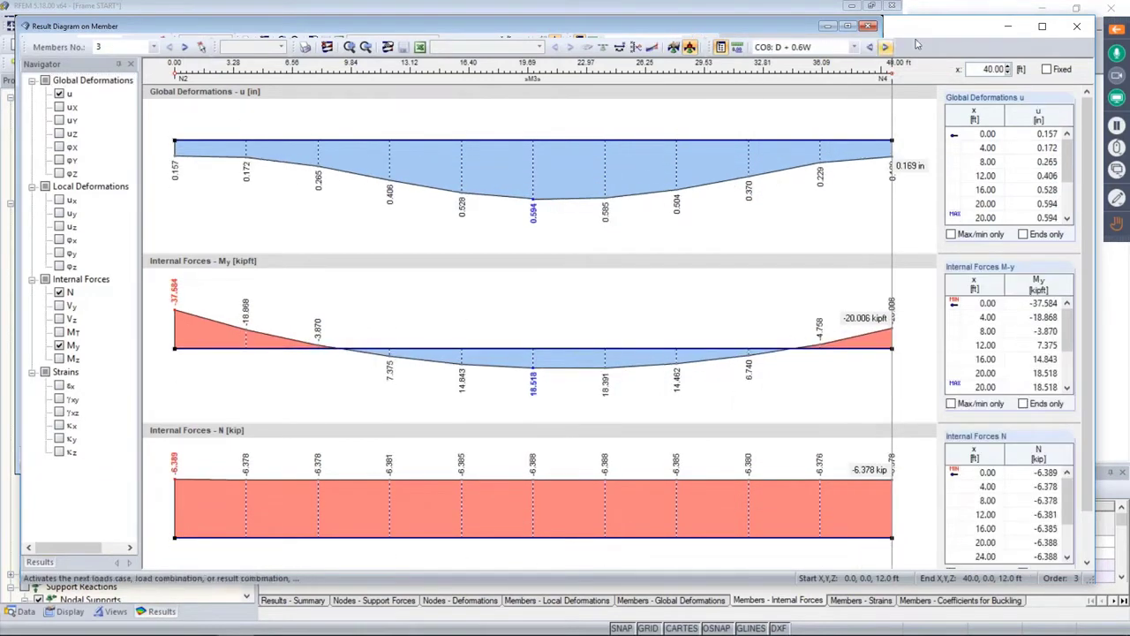
pyautogui.click(1079, 29)
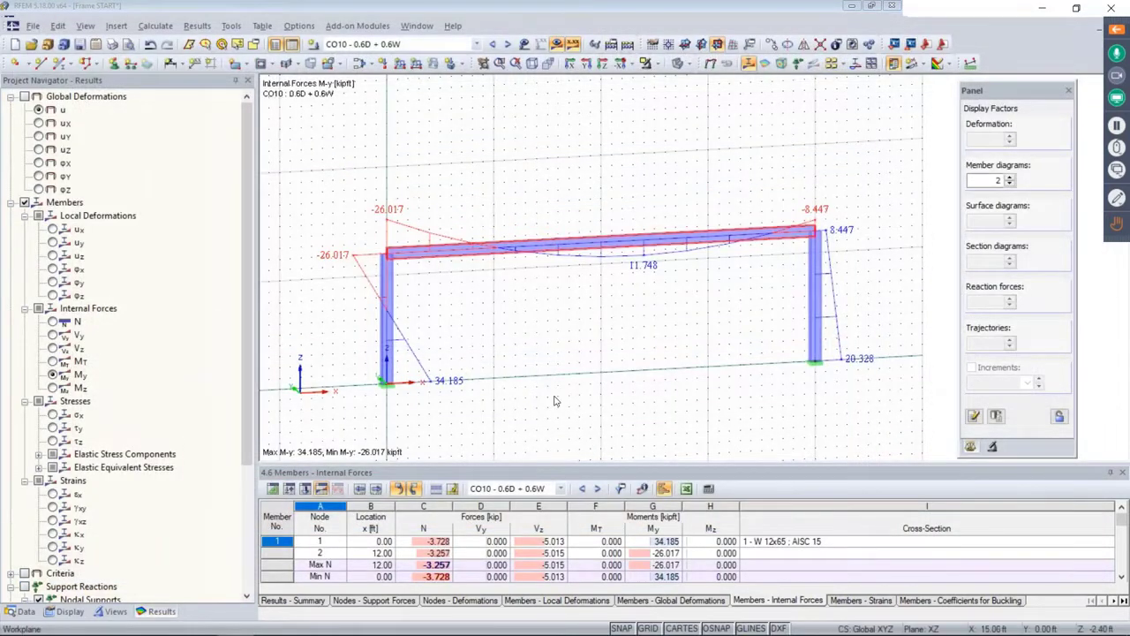
# Step: Enlarge and restore the results table, then switch the result display off
pyautogui.moveTo(558, 402); pyautogui.dragTo(568, 333, button='middle')
pyautogui.moveTo(540, 472); pyautogui.dragTo(543, 370)
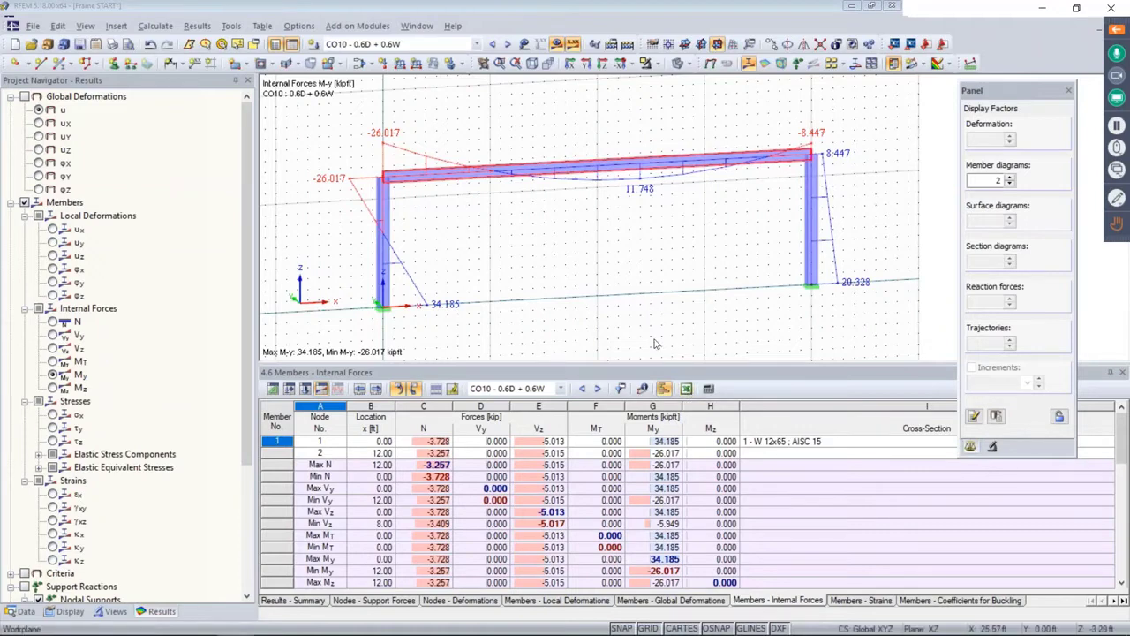
pyautogui.moveTo(639, 363); pyautogui.dragTo(619, 459)
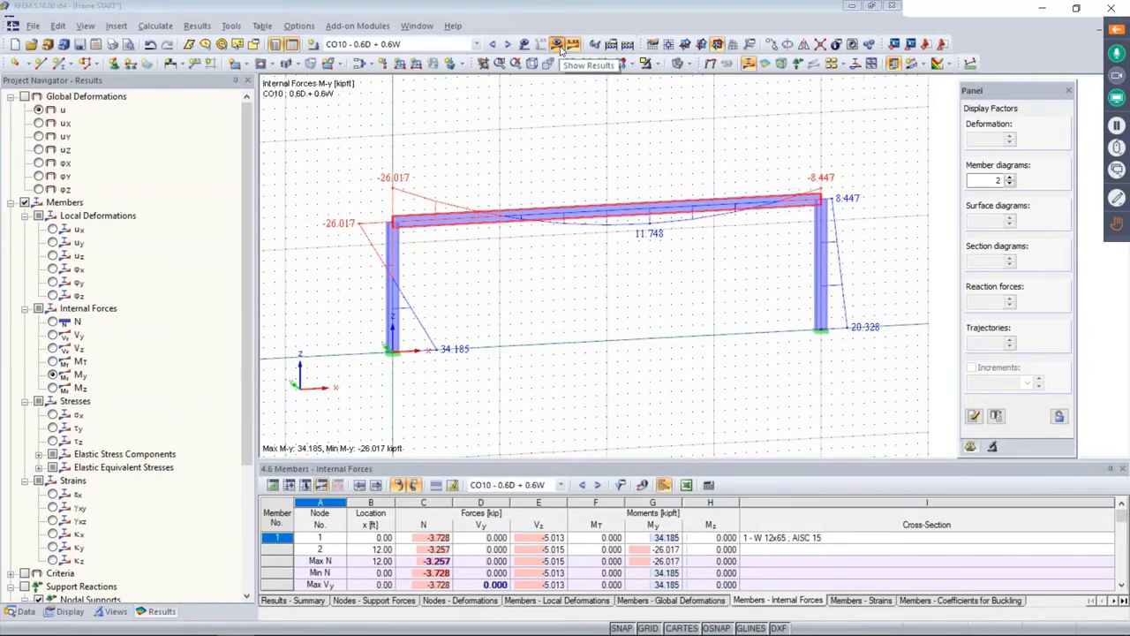
pyautogui.click(559, 50)
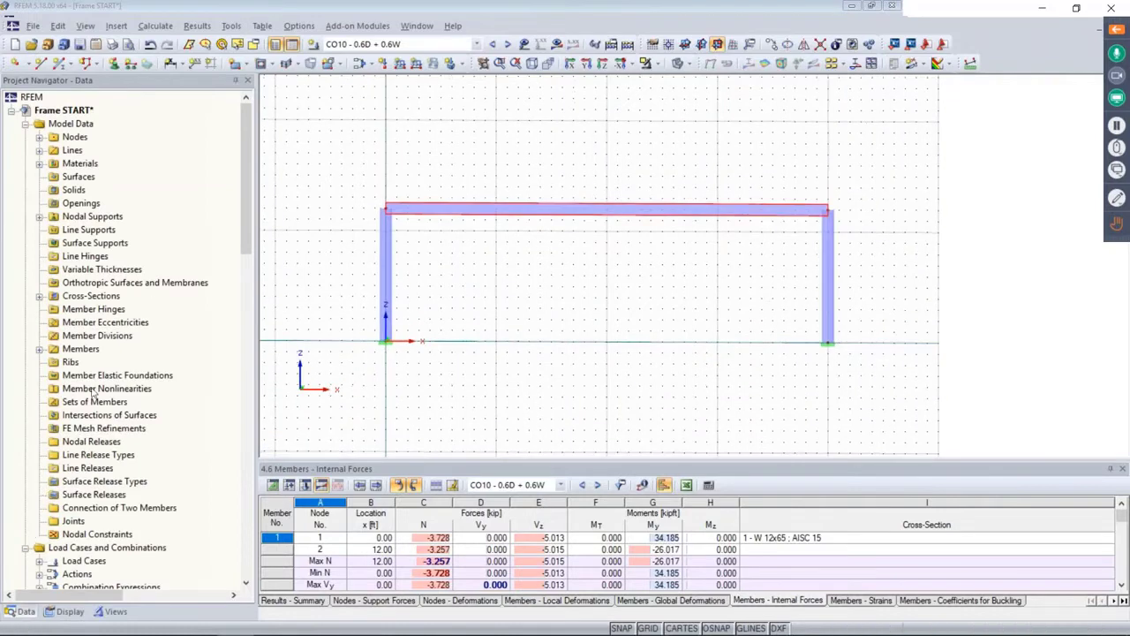
# Step: Browse the Add-on Modules list in the Project Navigator, then show the Add-on Modules menu
pyautogui.scroll(-4, 95, 391)
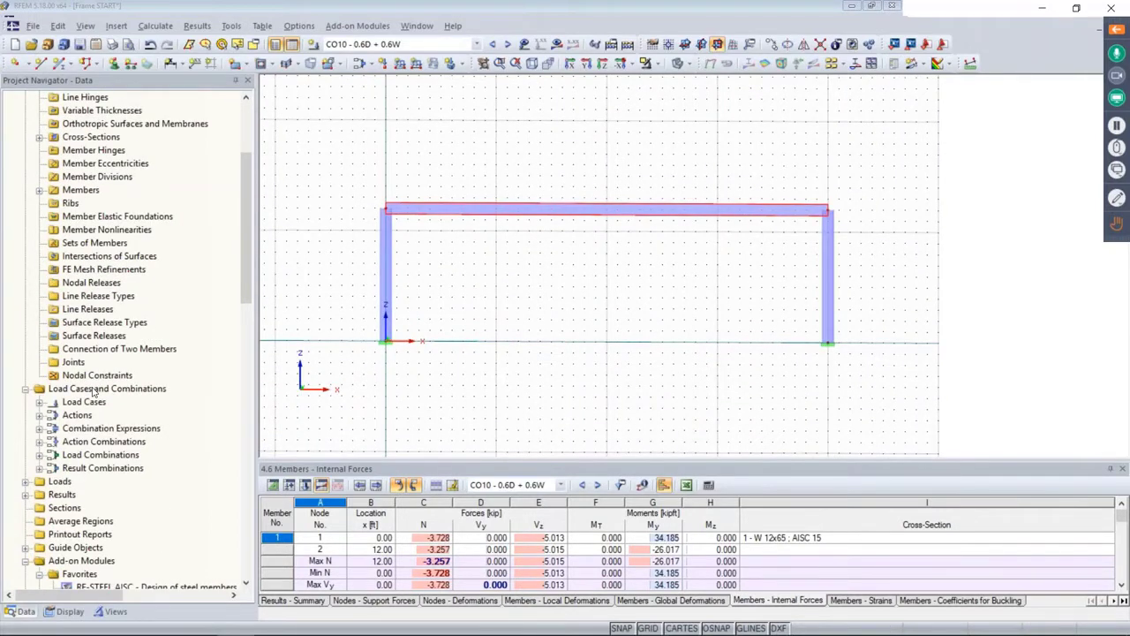
pyautogui.click(243, 257)
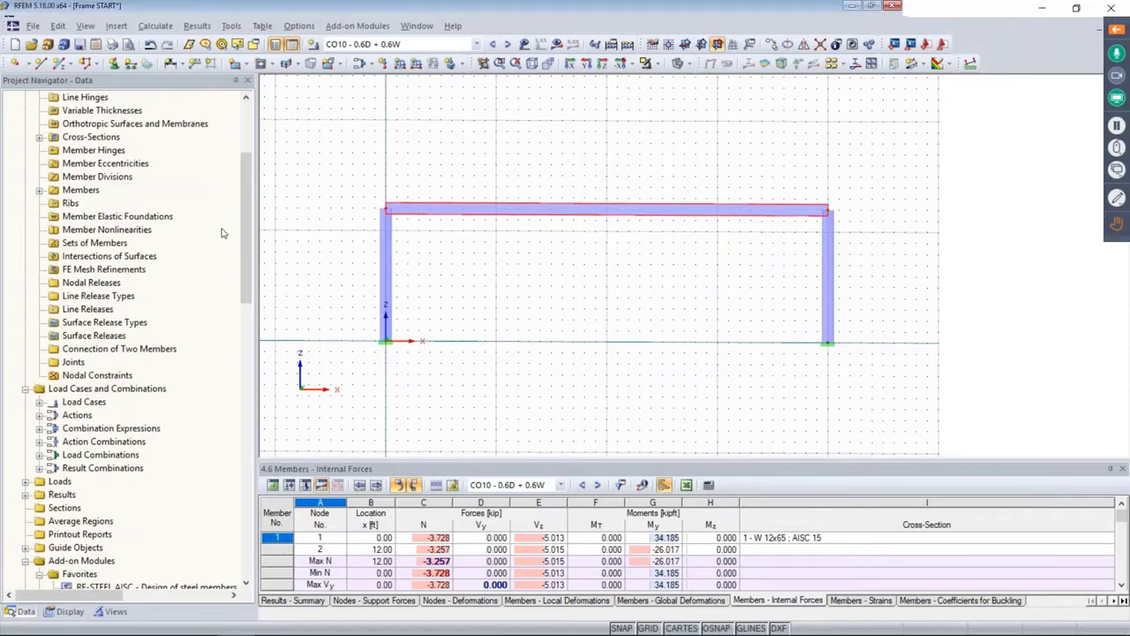
pyautogui.moveTo(244, 184); pyautogui.dragTo(248, 273)
pyautogui.moveTo(246, 285); pyautogui.dragTo(252, 320)
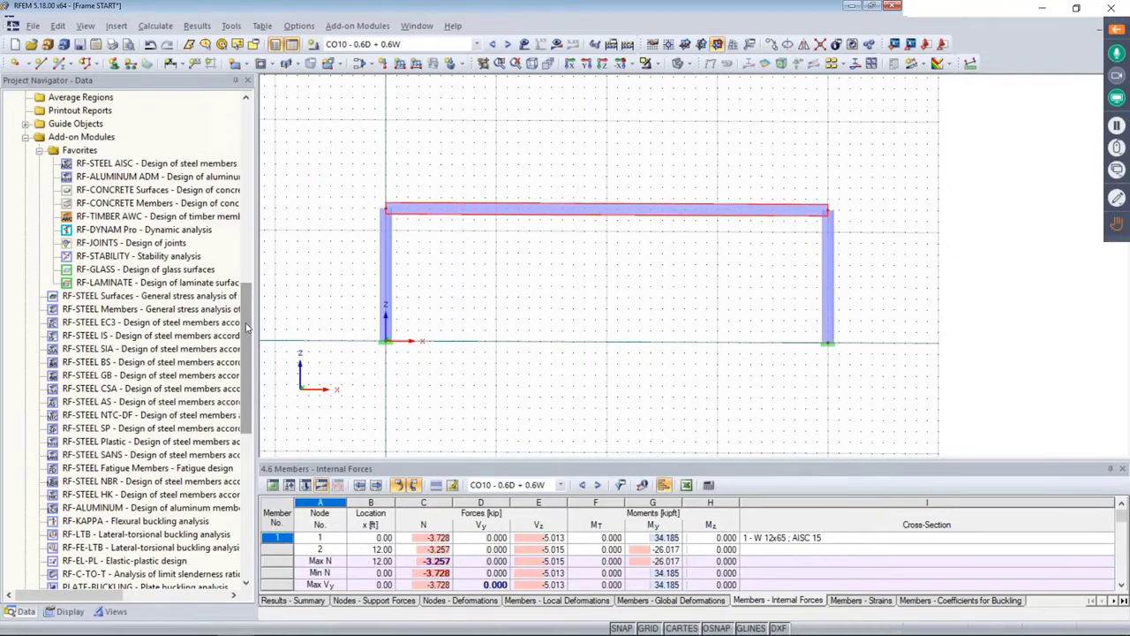
pyautogui.scroll(2, 247, 327)
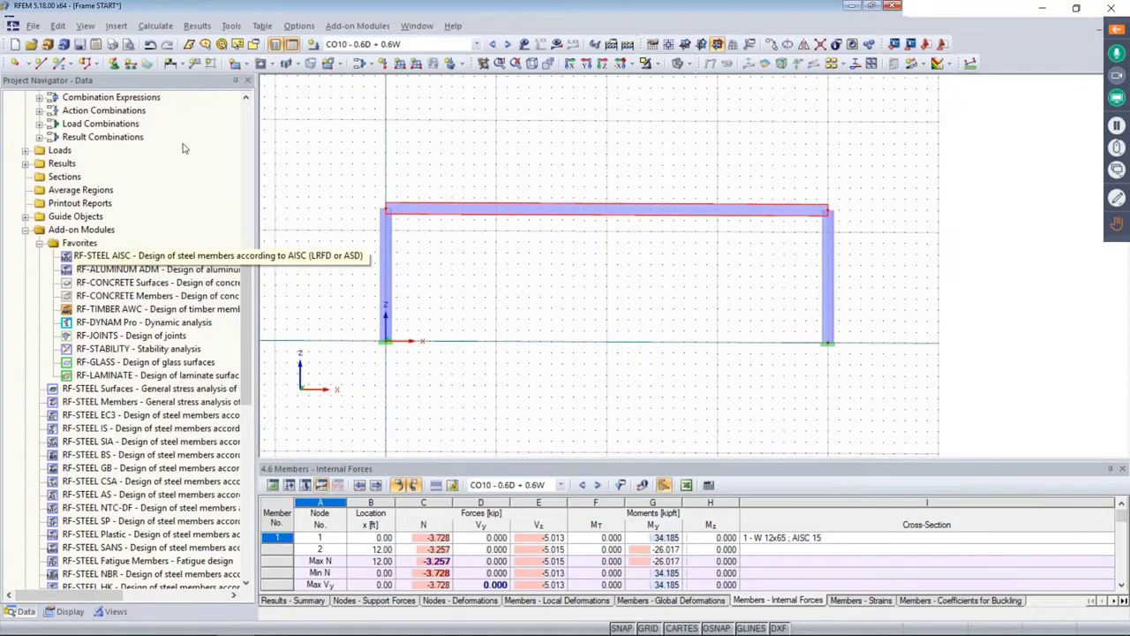
pyautogui.click(358, 26)
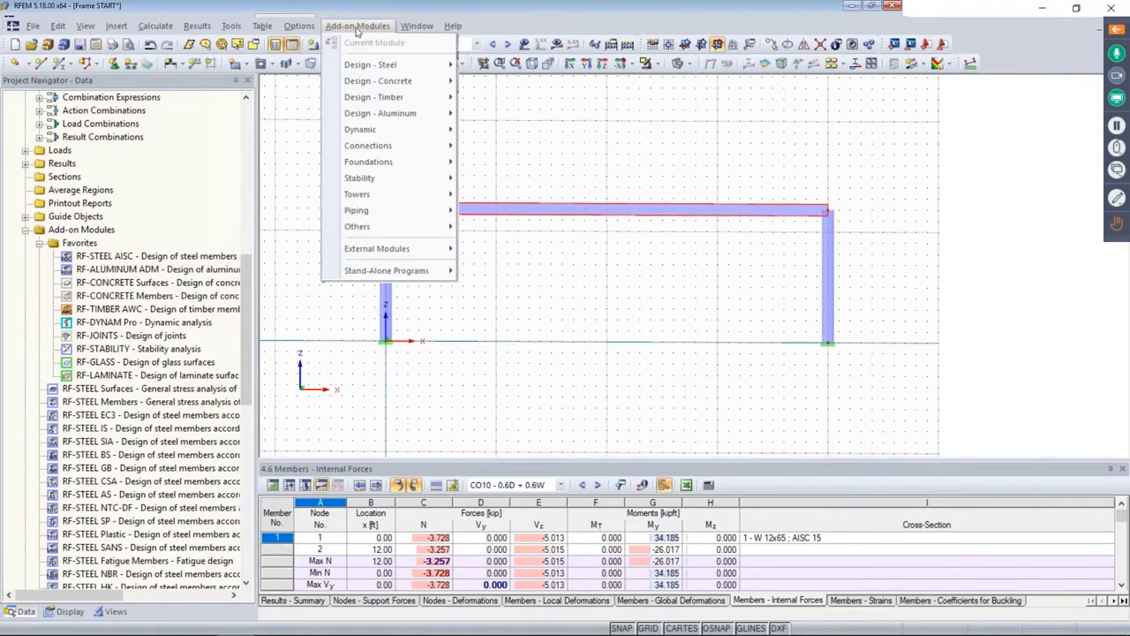
# Step: Start RF-STEEL AISC from Design - Steel and keep LRFD 2016 as the design standard
pyautogui.moveTo(367, 71)
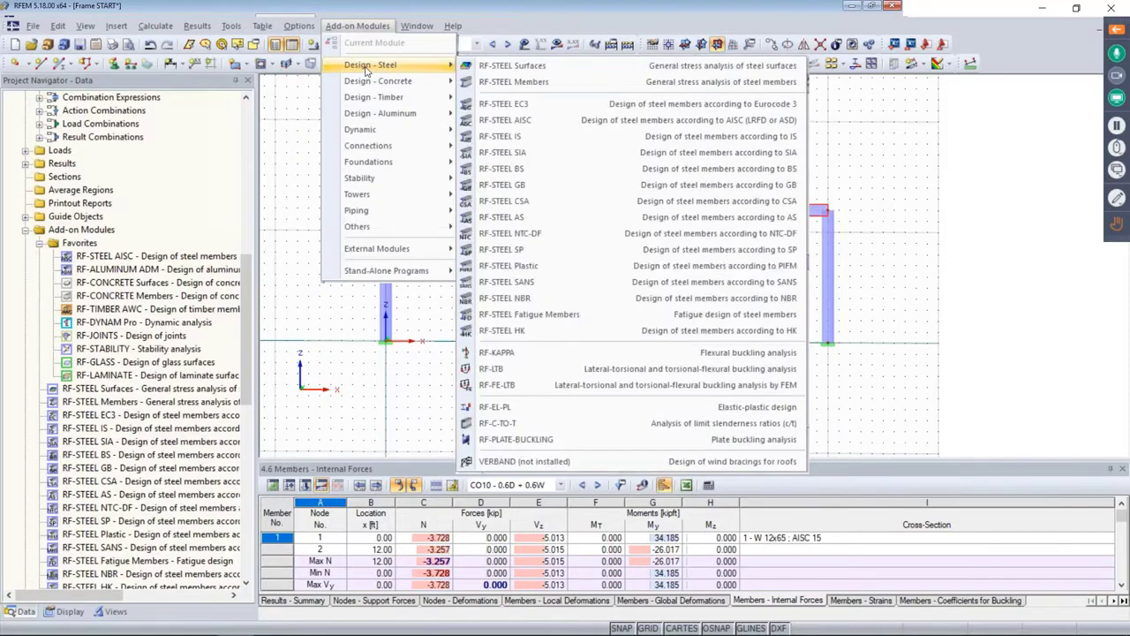
pyautogui.click(500, 122)
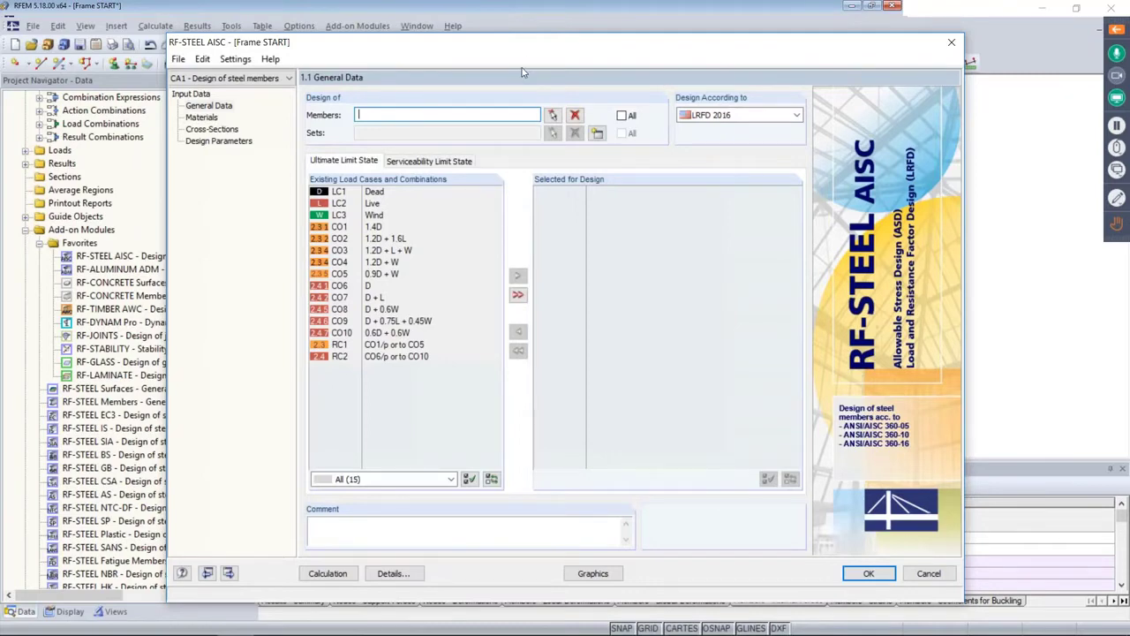
pyautogui.moveTo(519, 48); pyautogui.dragTo(468, 300)
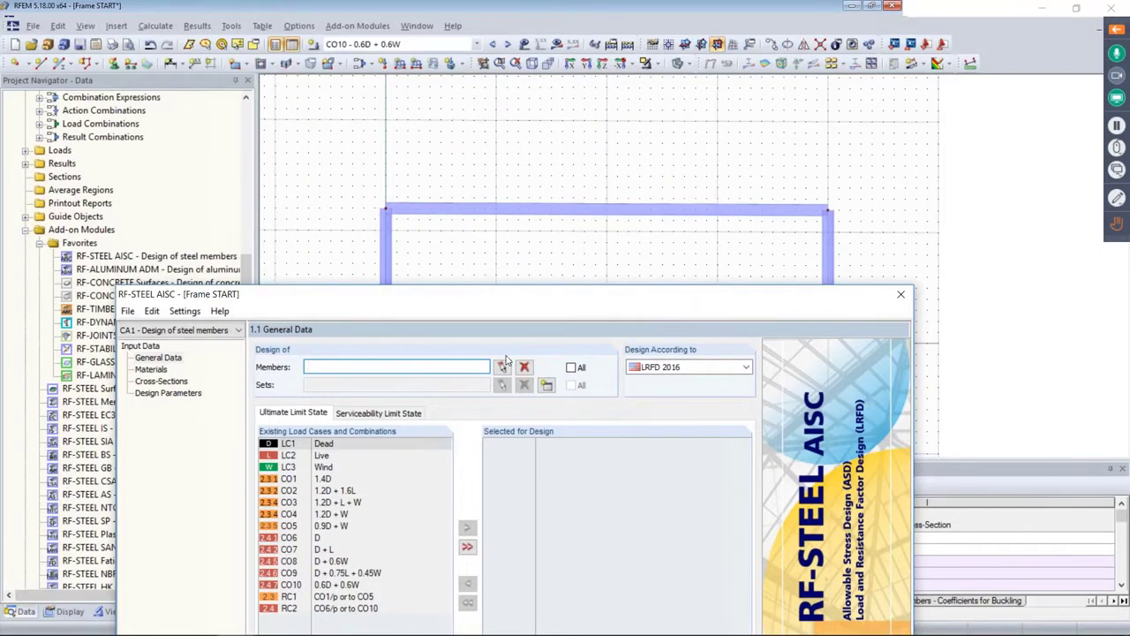
pyautogui.moveTo(549, 300); pyautogui.dragTo(611, 50)
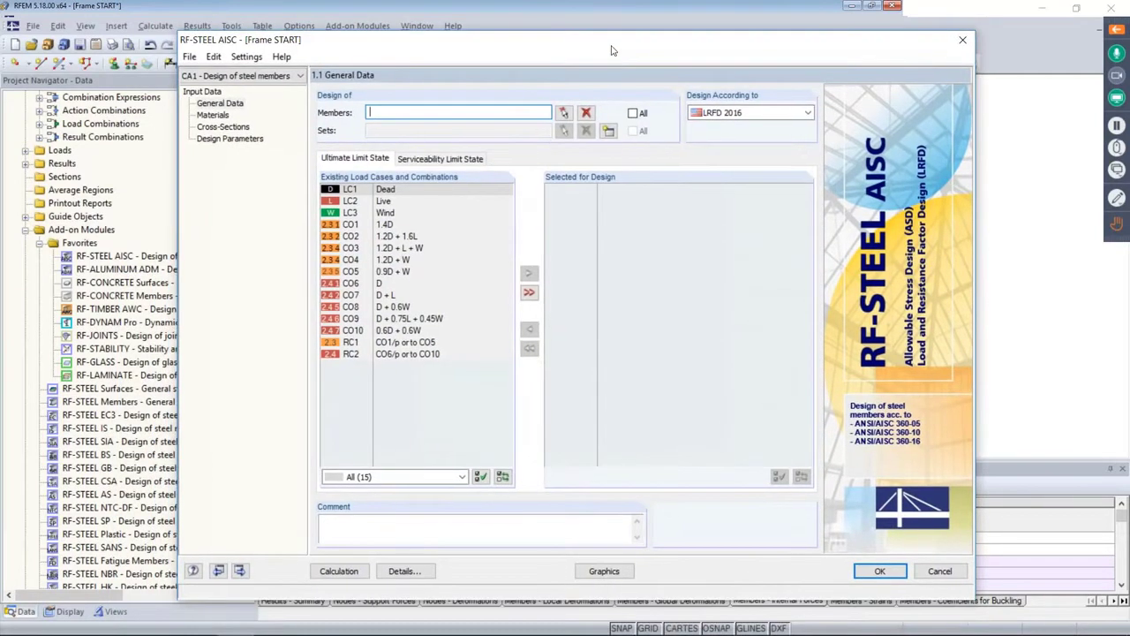
pyautogui.click(747, 113)
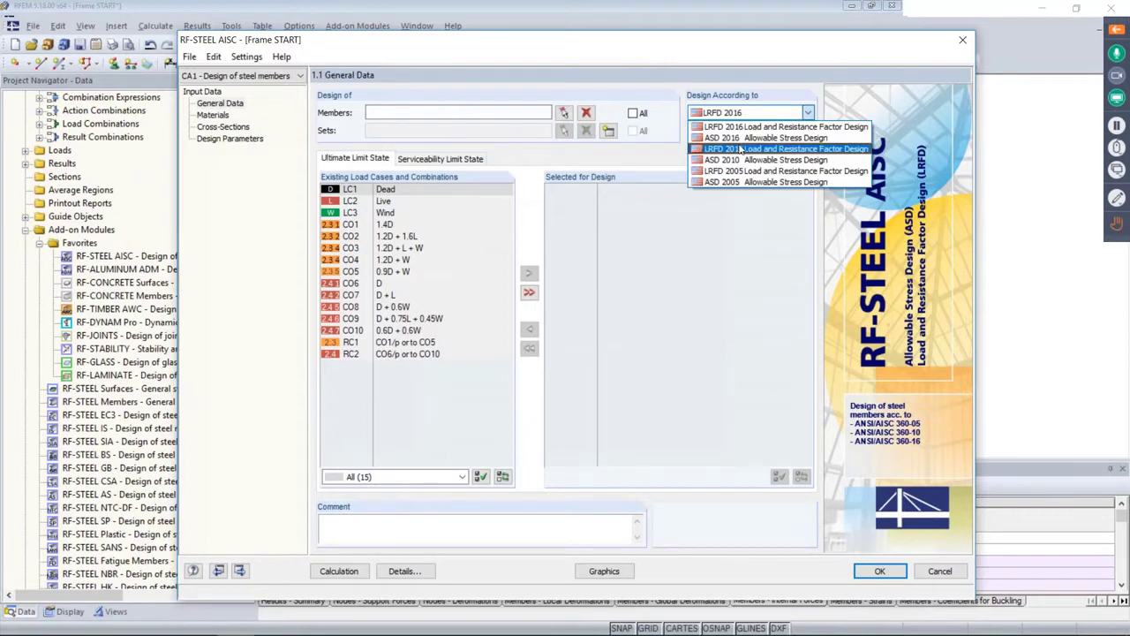
pyautogui.click(738, 129)
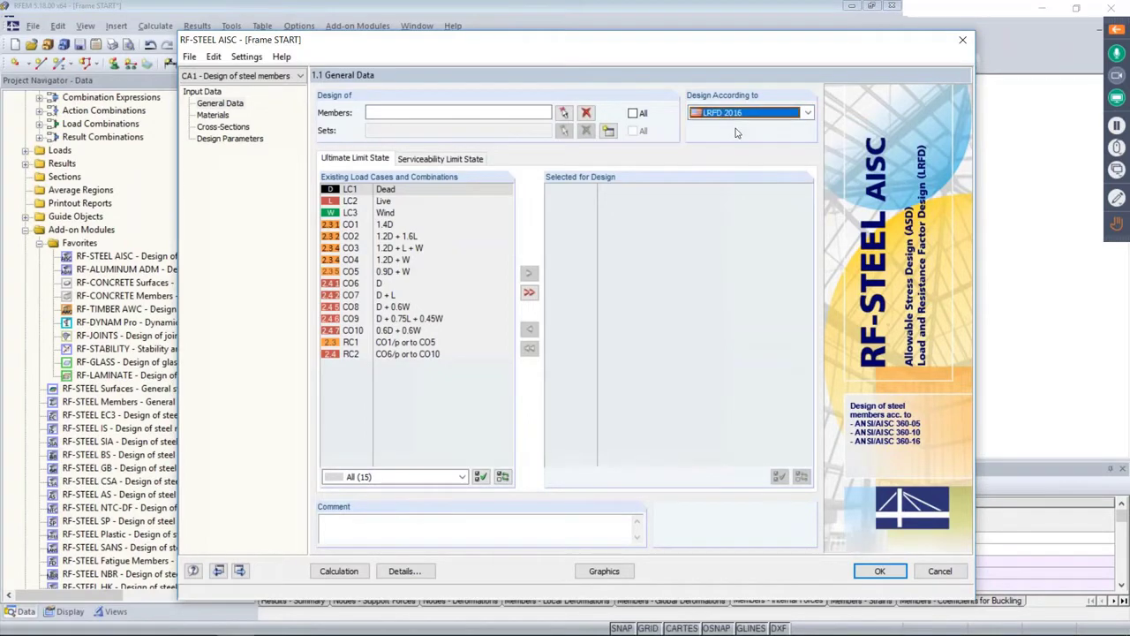
pyautogui.click(386, 225)
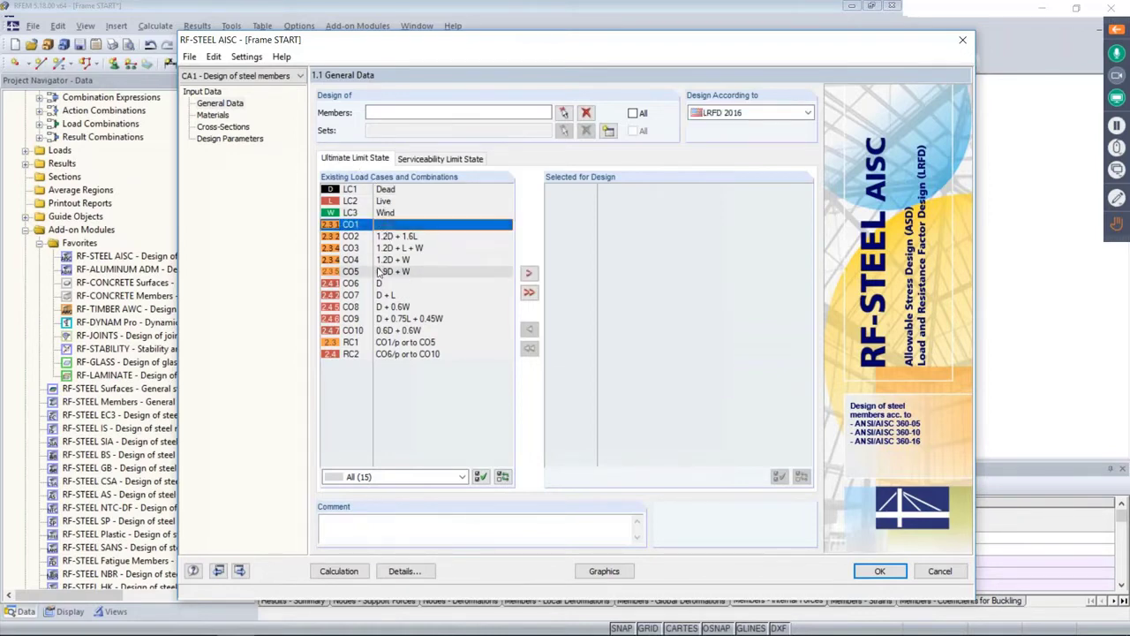
# Step: Add CO1–CO5 to the ultimate limit state design and CO6–CO10 to the serviceability design
pyautogui.keyDown('shift'); pyautogui.click(379, 271); pyautogui.keyUp('shift')
pyautogui.click(529, 273)
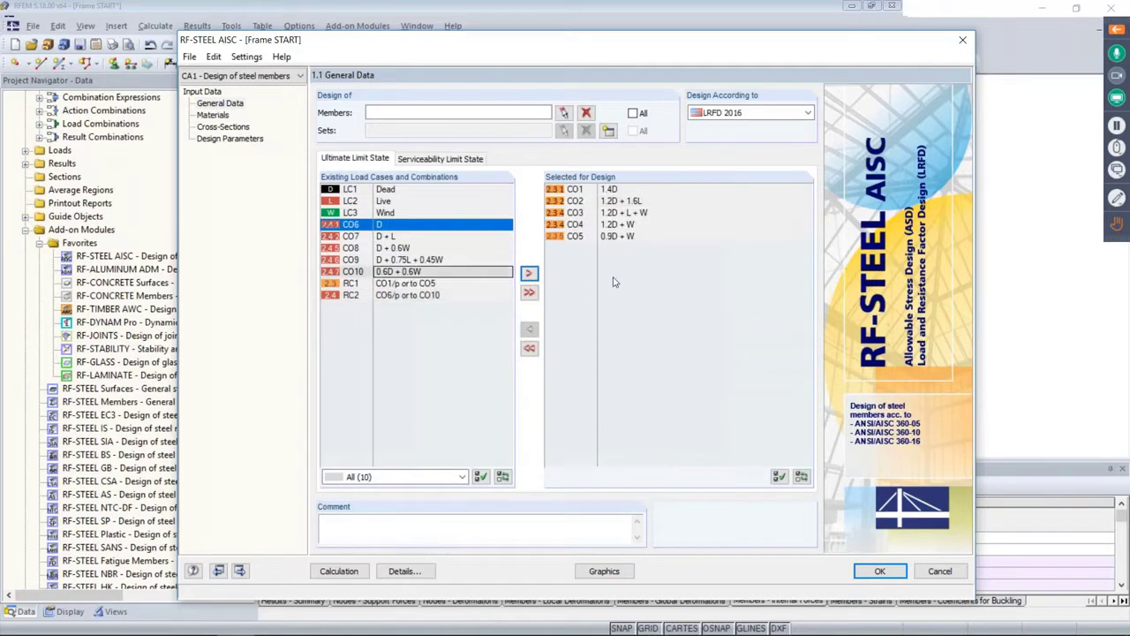
pyautogui.click(465, 159)
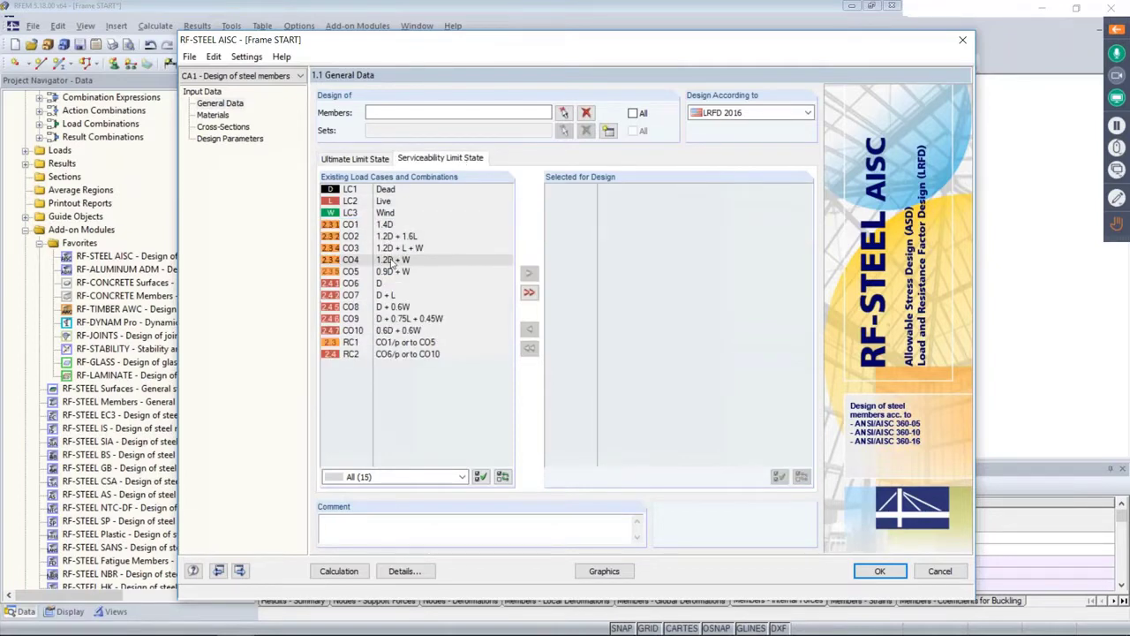
pyautogui.click(380, 283)
pyautogui.keyDown('shift'); pyautogui.click(378, 331); pyautogui.keyUp('shift')
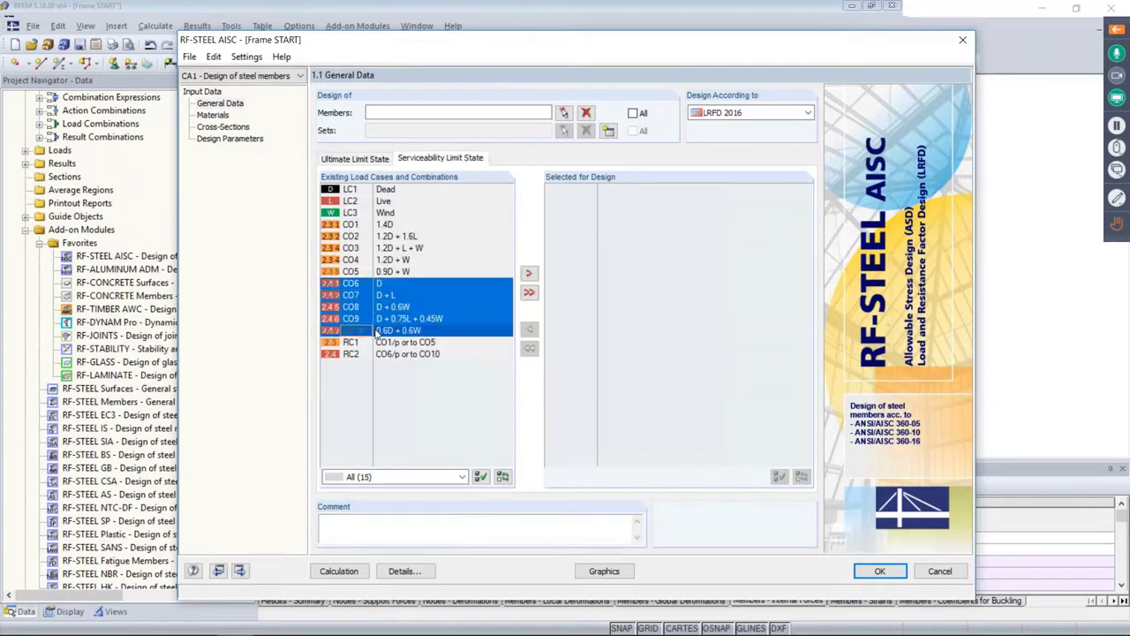
pyautogui.click(529, 273)
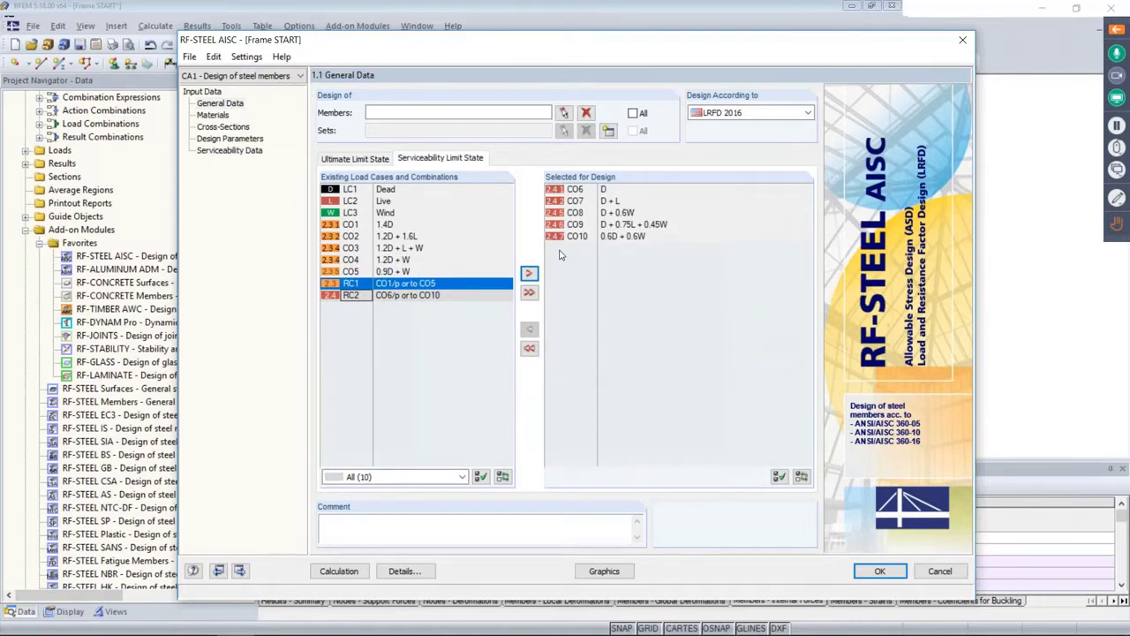
pyautogui.click(355, 158)
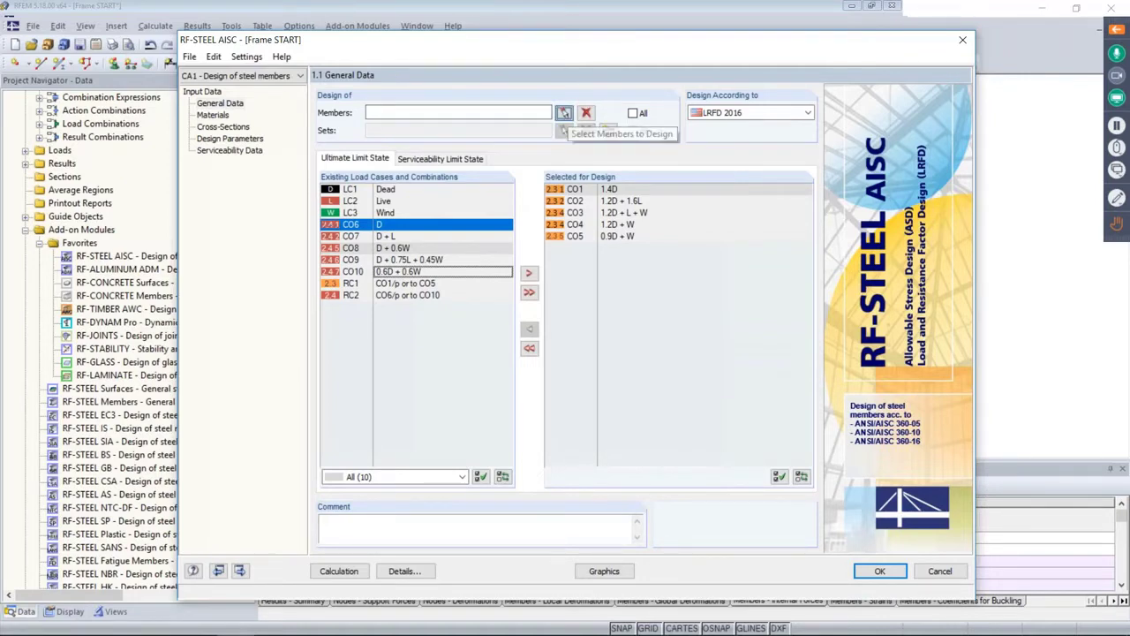
# Step: Pick the top beam, member 3, in the model as the member to design
pyautogui.click(564, 112)
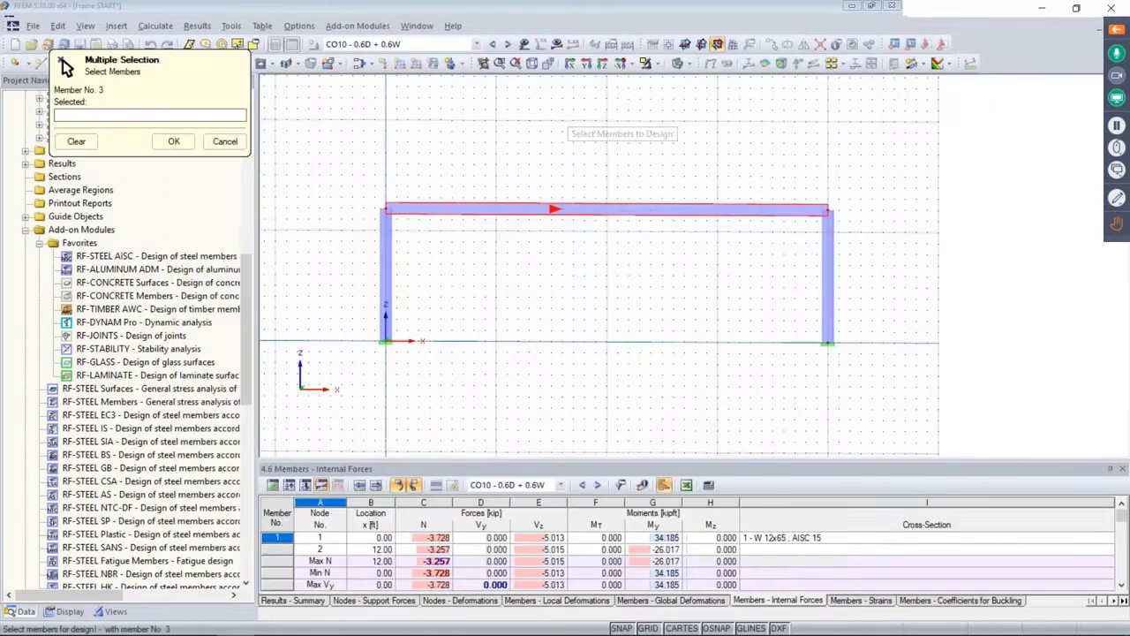
pyautogui.click(553, 209)
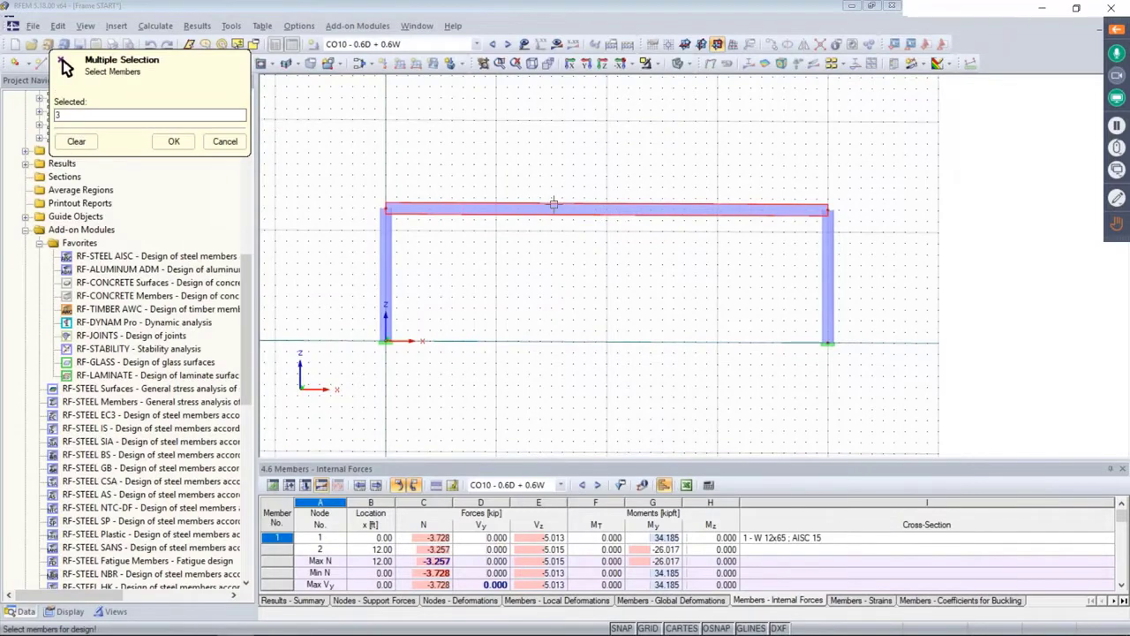
pyautogui.click(174, 141)
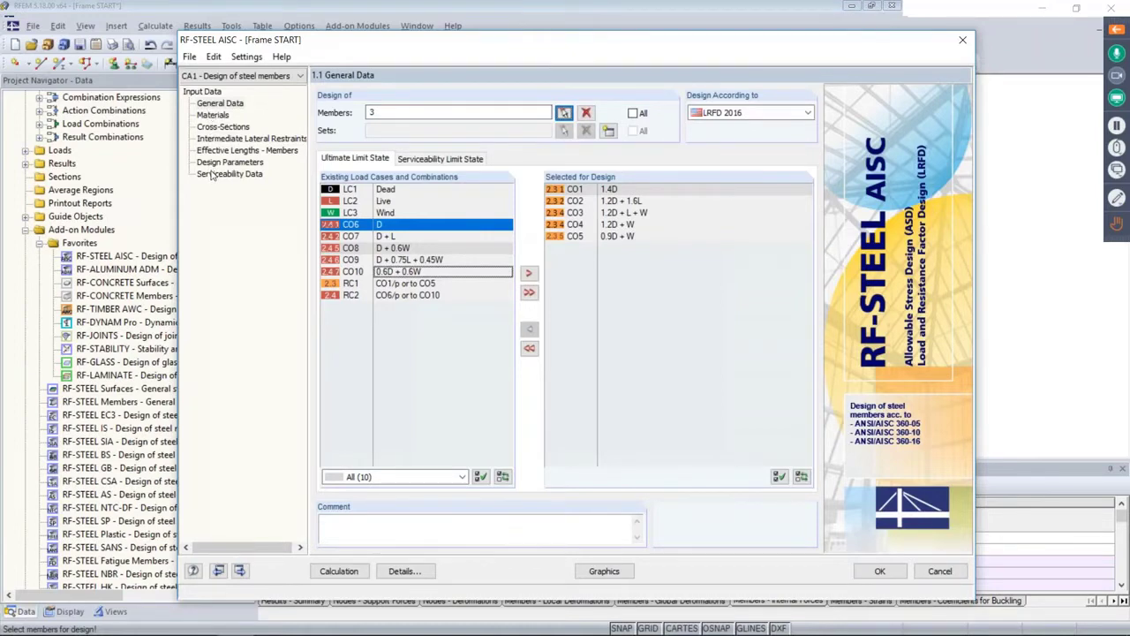
pyautogui.click(213, 114)
# Step: Check the A992 steel and W 12x35 section properties, then go to Intermediate Lateral Restraints
pyautogui.click(441, 143)
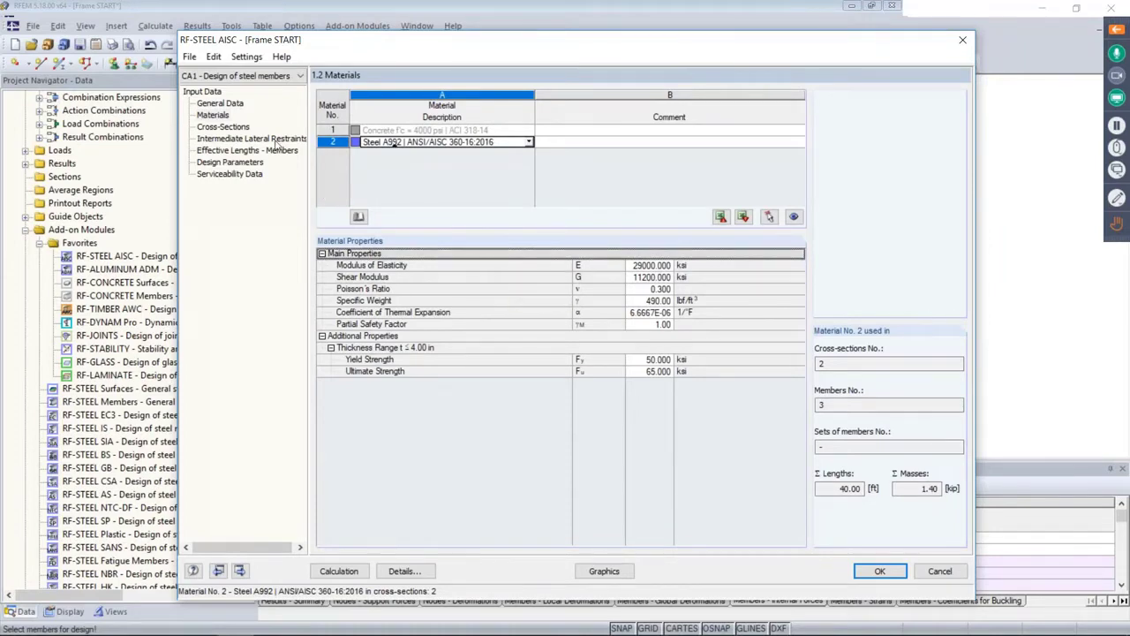
pyautogui.click(241, 130)
pyautogui.click(441, 142)
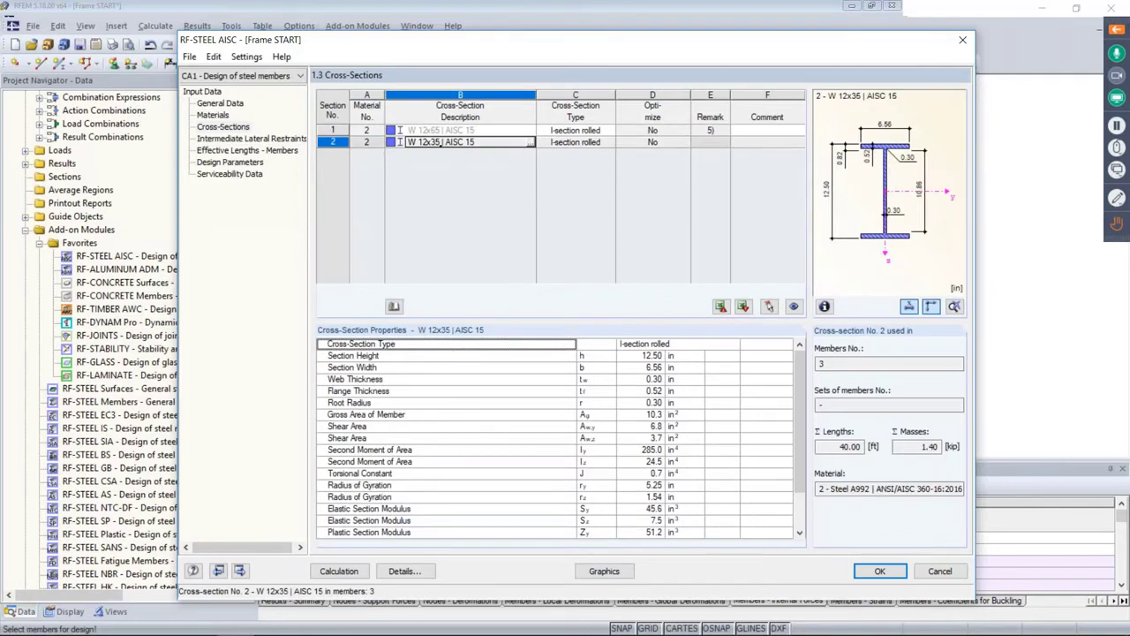
pyautogui.moveTo(438, 41); pyautogui.dragTo(462, 42)
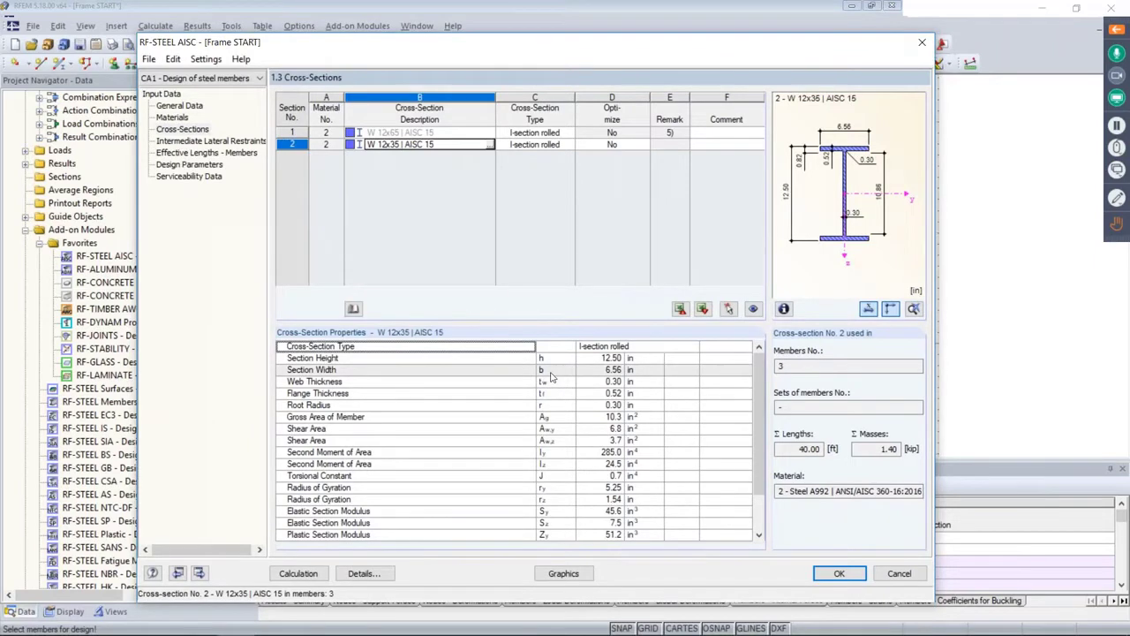
pyautogui.scroll(-1, 550, 379)
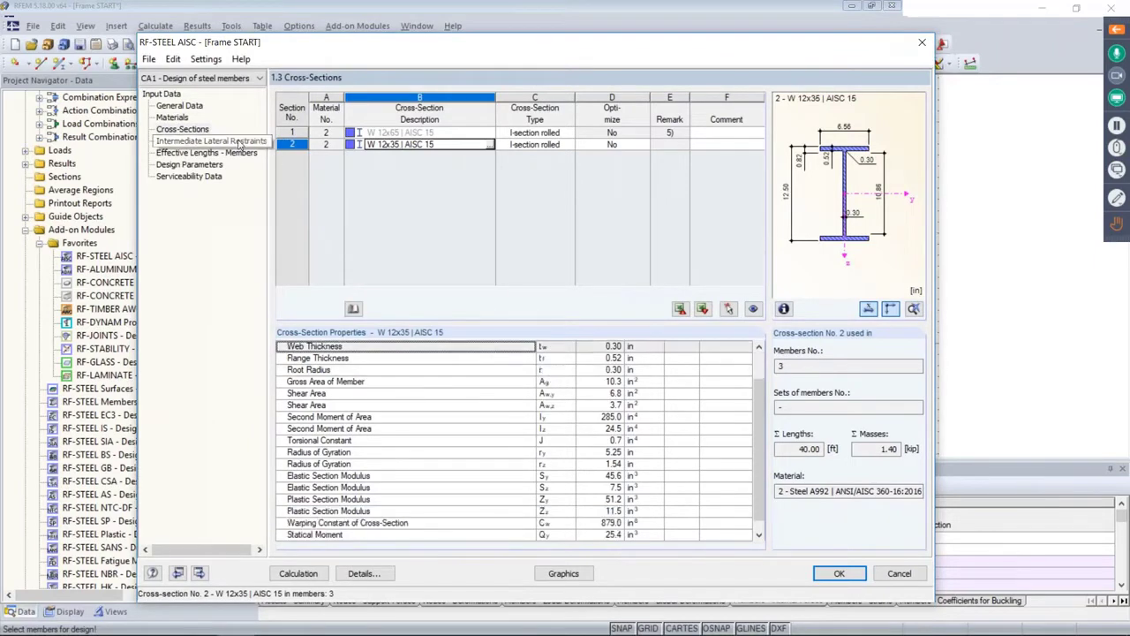
pyautogui.click(265, 143)
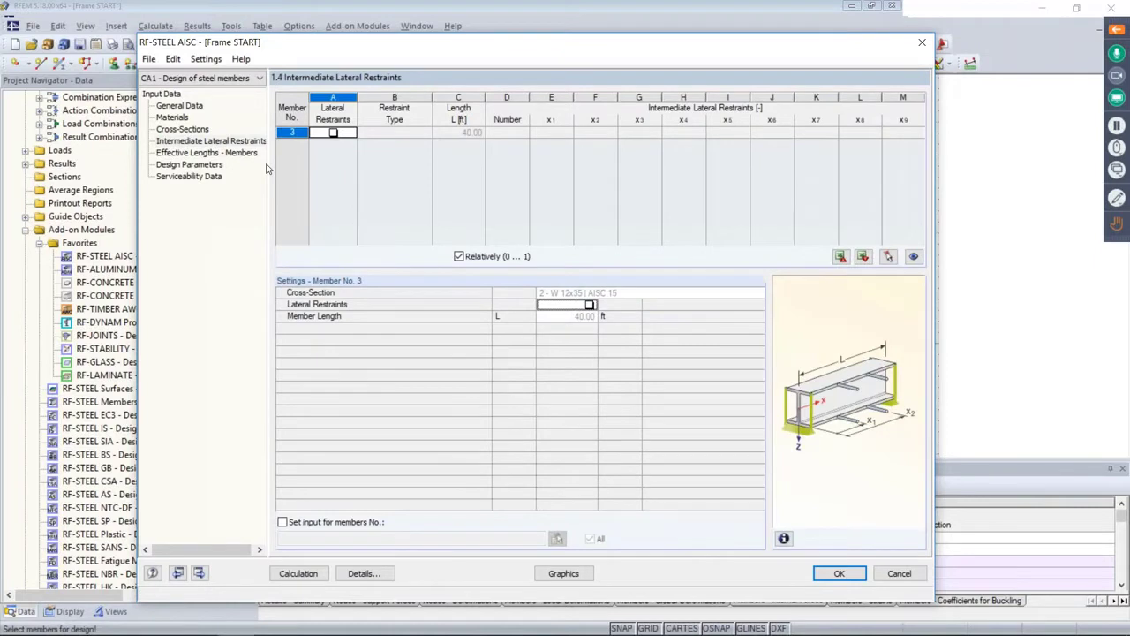
# Step: Give member 3 an intermediate lateral restraint of type 'Lateral and torsional'
pyautogui.click(333, 132)
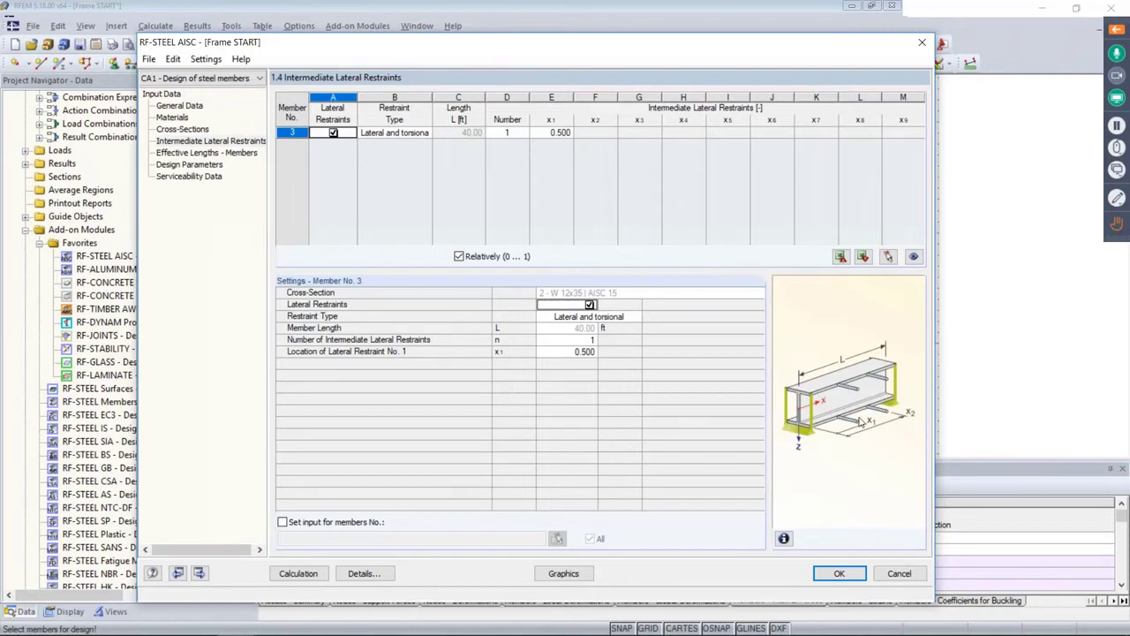
pyautogui.click(427, 133)
pyautogui.click(426, 133)
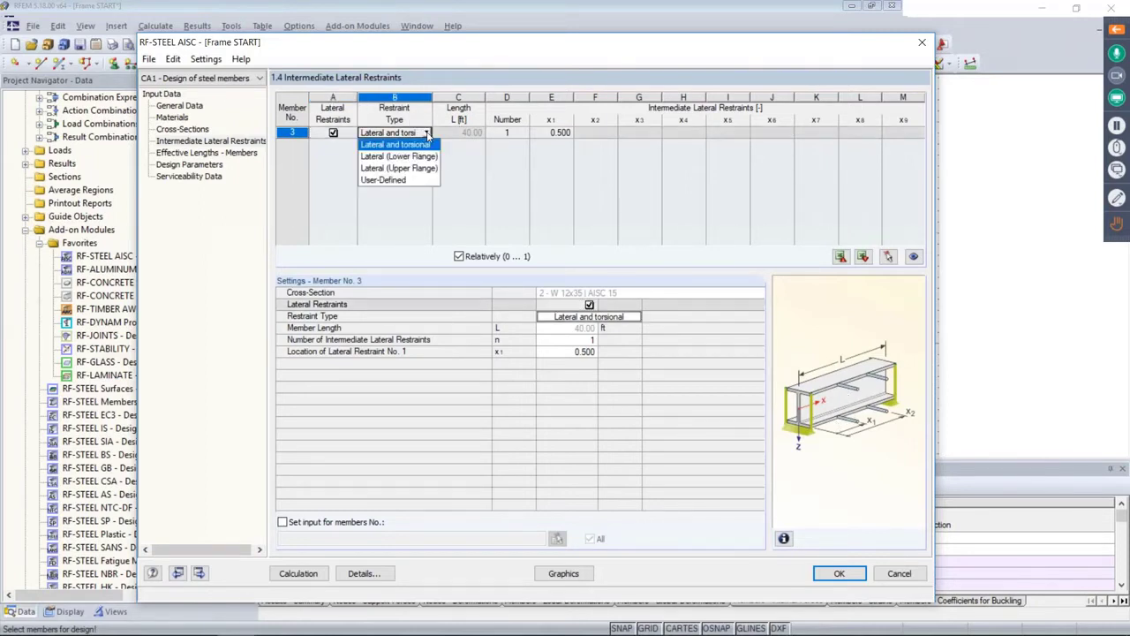
pyautogui.click(427, 133)
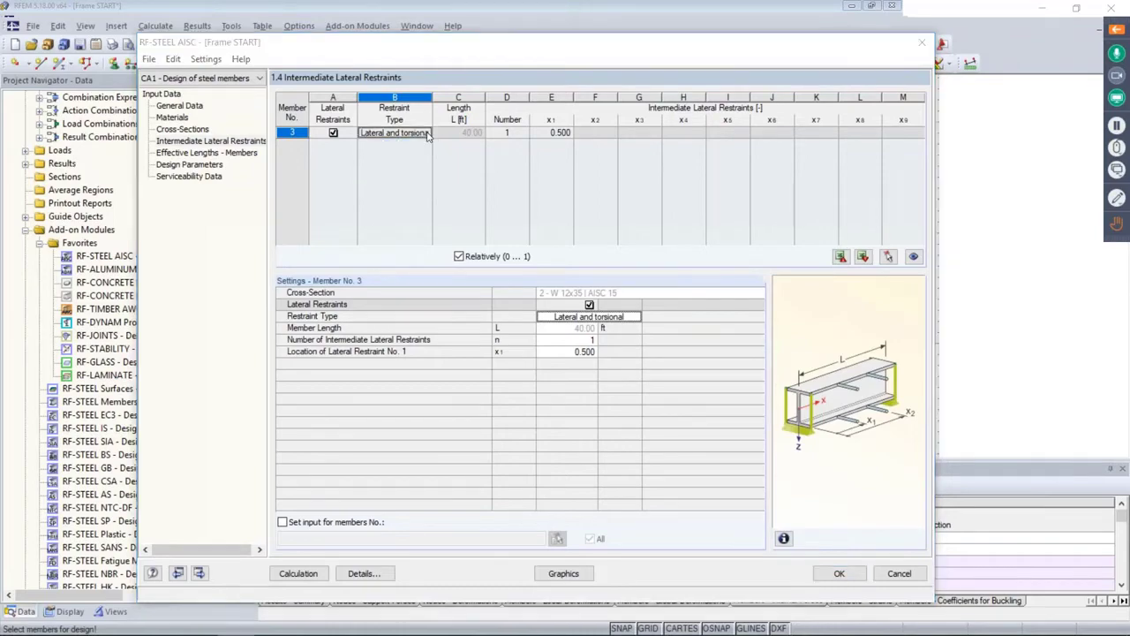
# Step: Switch to the PowerPoint slide show and reveal the Intermediate Lateral Restraints example
pyautogui.press('super+Tab')
pyautogui.click(498, 174)
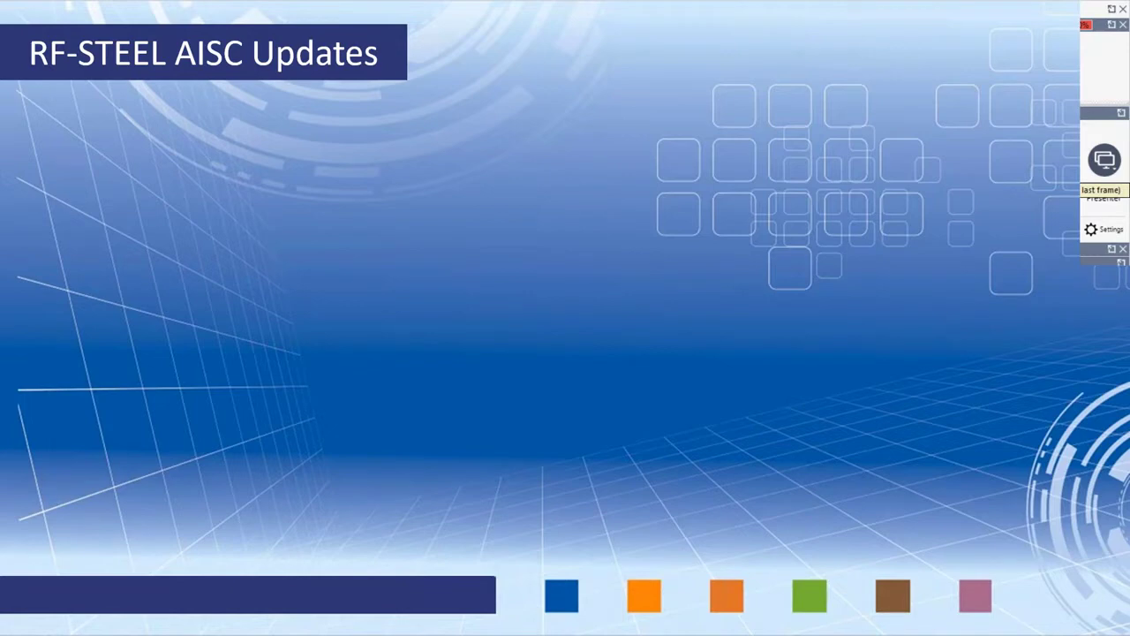
pyautogui.press('Right')
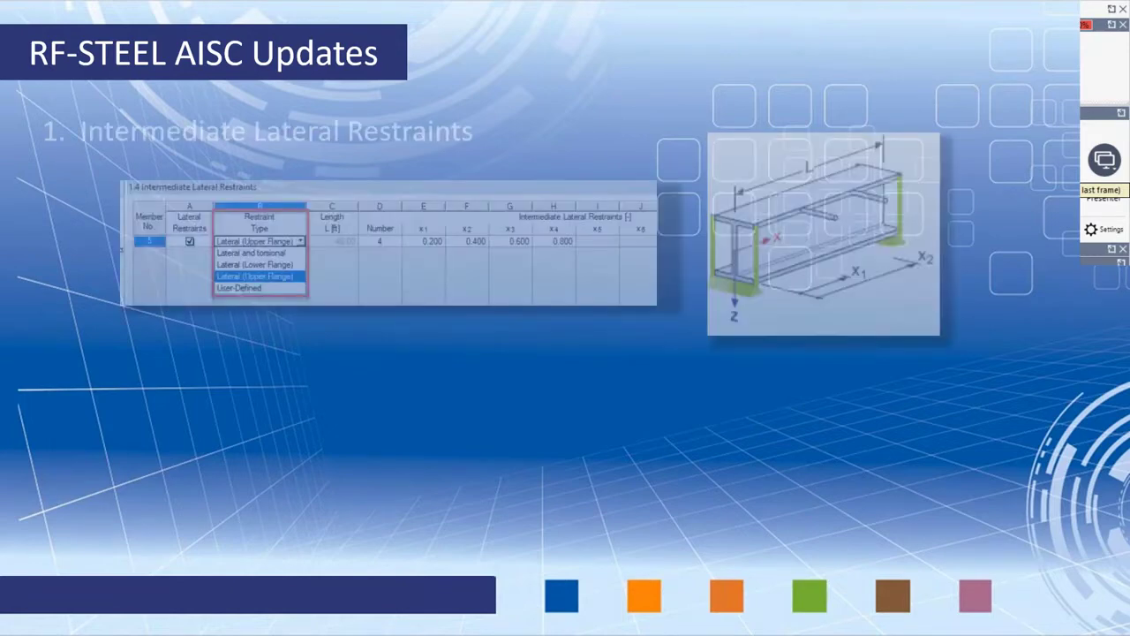
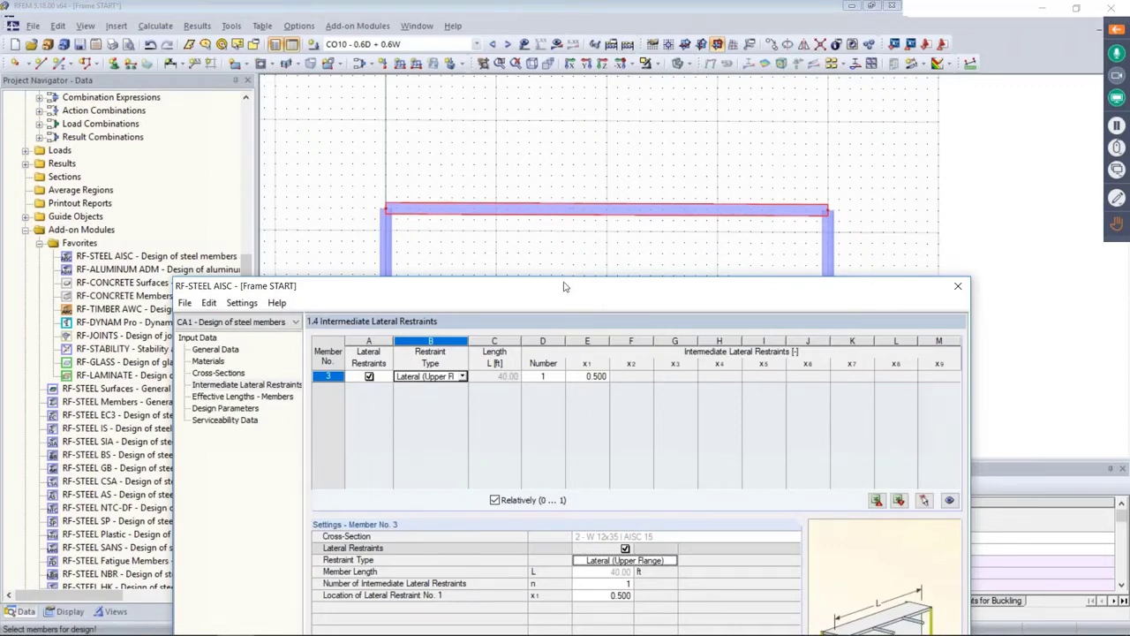
# Step: Raise member 3's lateral restraint count to 3 and show their locations in feet (10, 20, 30 ft)
pyautogui.moveTo(566, 284)
pyautogui.mouseDown()
pyautogui.moveTo(568, 115)
pyautogui.moveTo(552, 185)
pyautogui.moveTo(552, 289)
pyautogui.mouseUp()
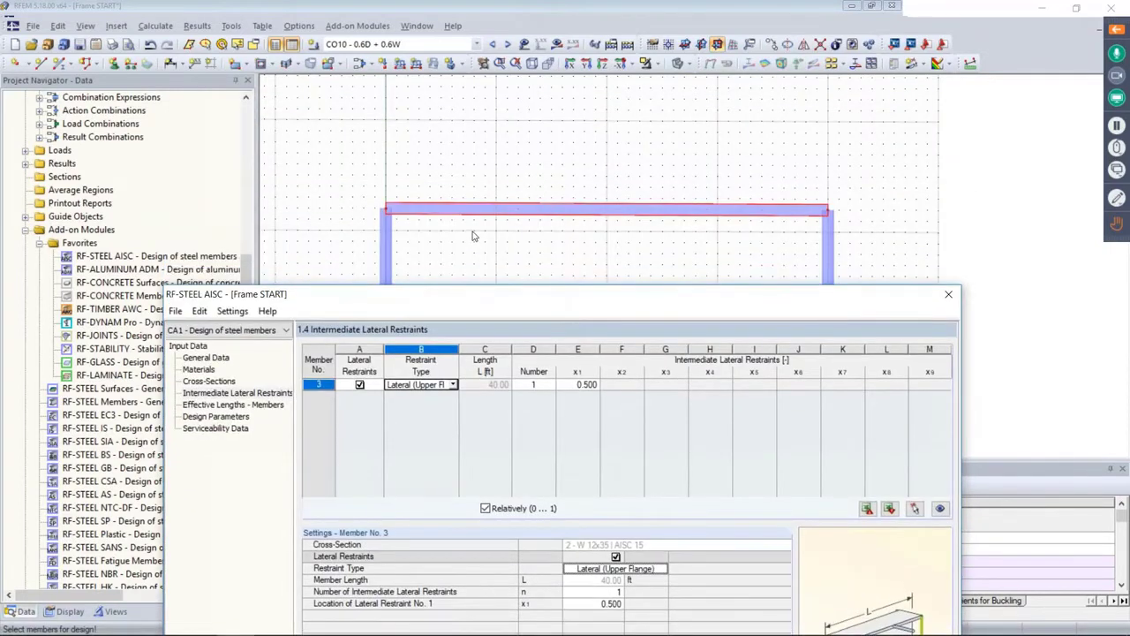
pyautogui.moveTo(468, 295); pyautogui.dragTo(486, 77)
pyautogui.click(565, 171)
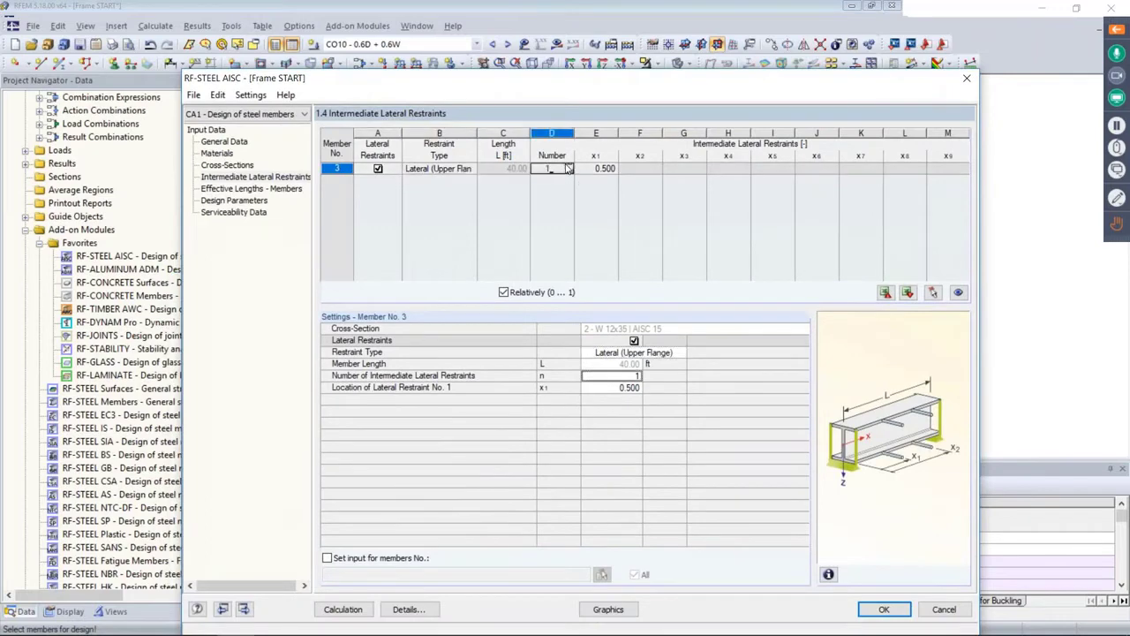
pyautogui.click(569, 166)
pyautogui.click(569, 166)
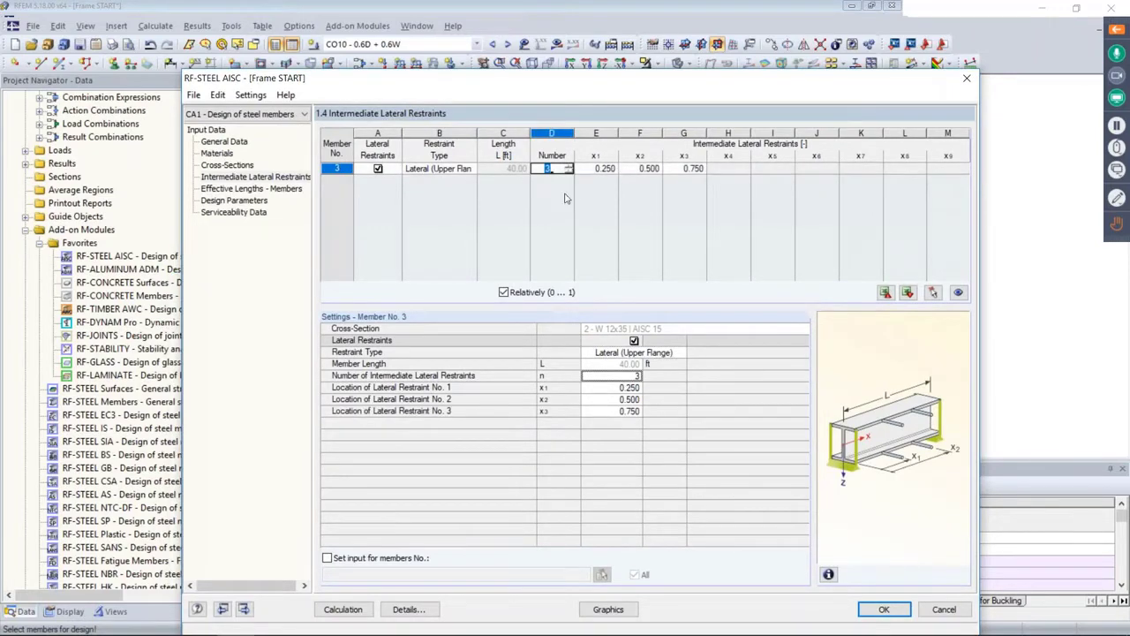
pyautogui.click(504, 292)
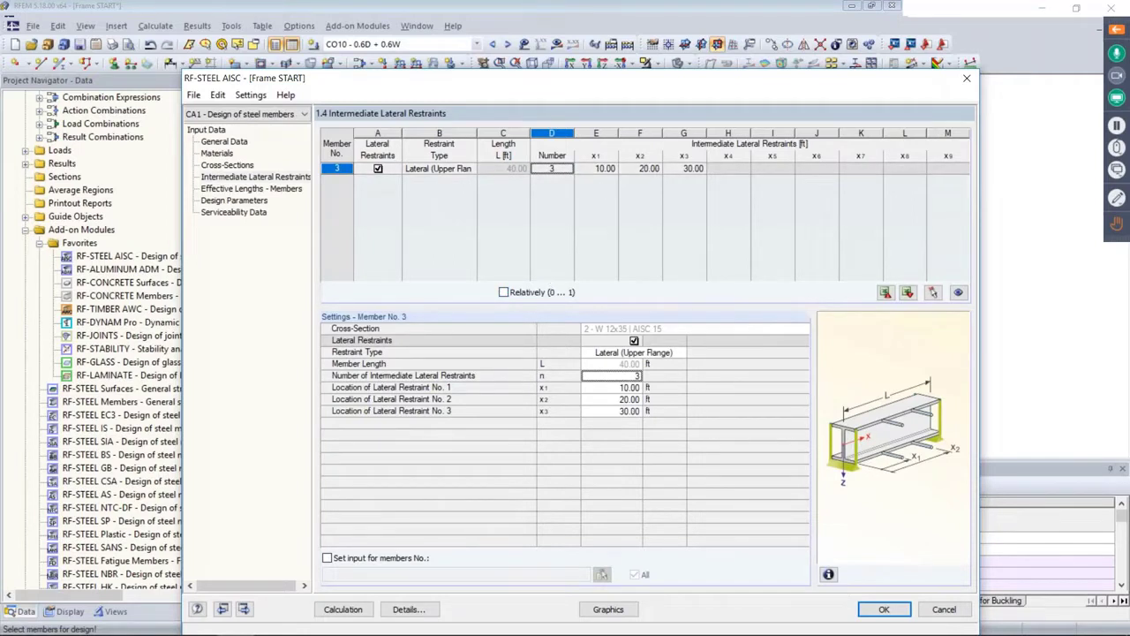
pyautogui.click(504, 292)
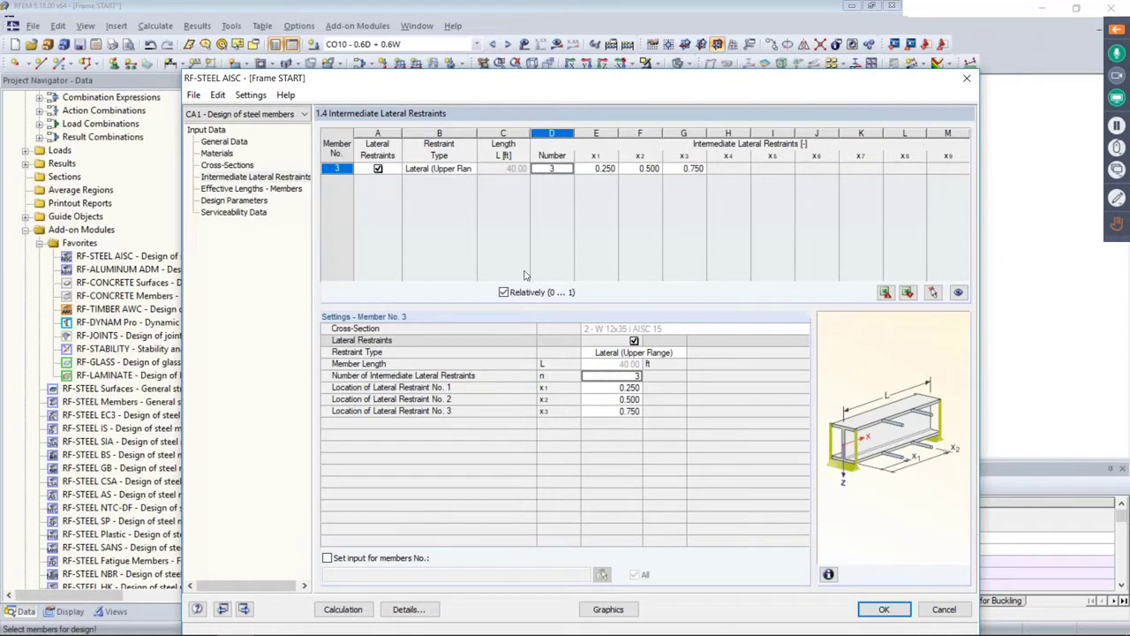
pyautogui.click(504, 293)
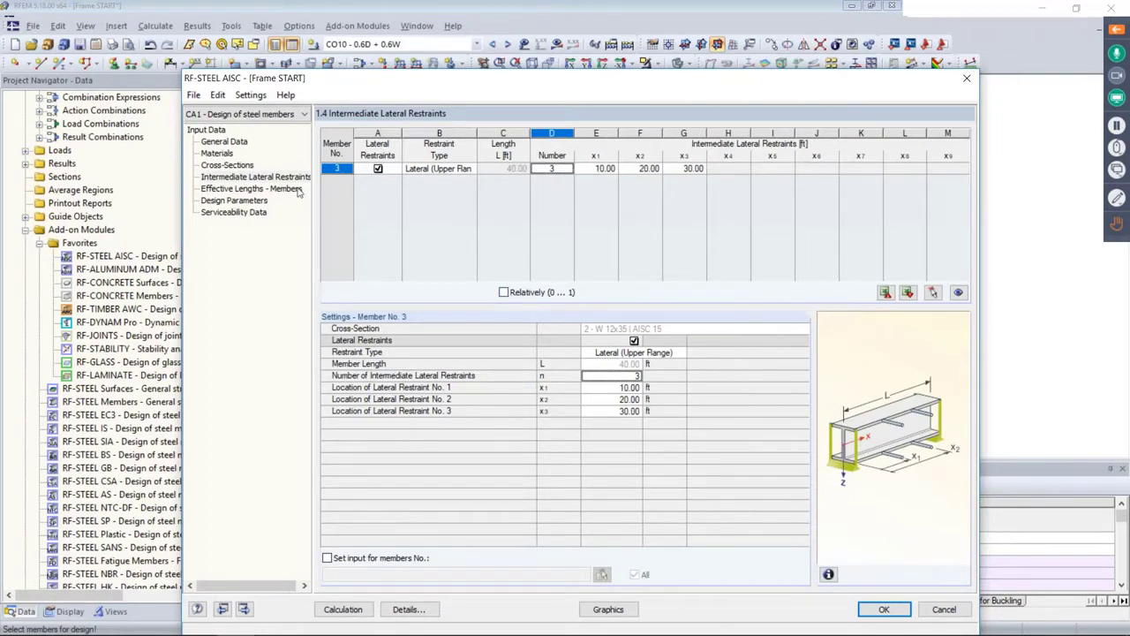
# Step: Show Effective Lengths - Members and review the Stability tab in Details before accepting
pyautogui.click(255, 189)
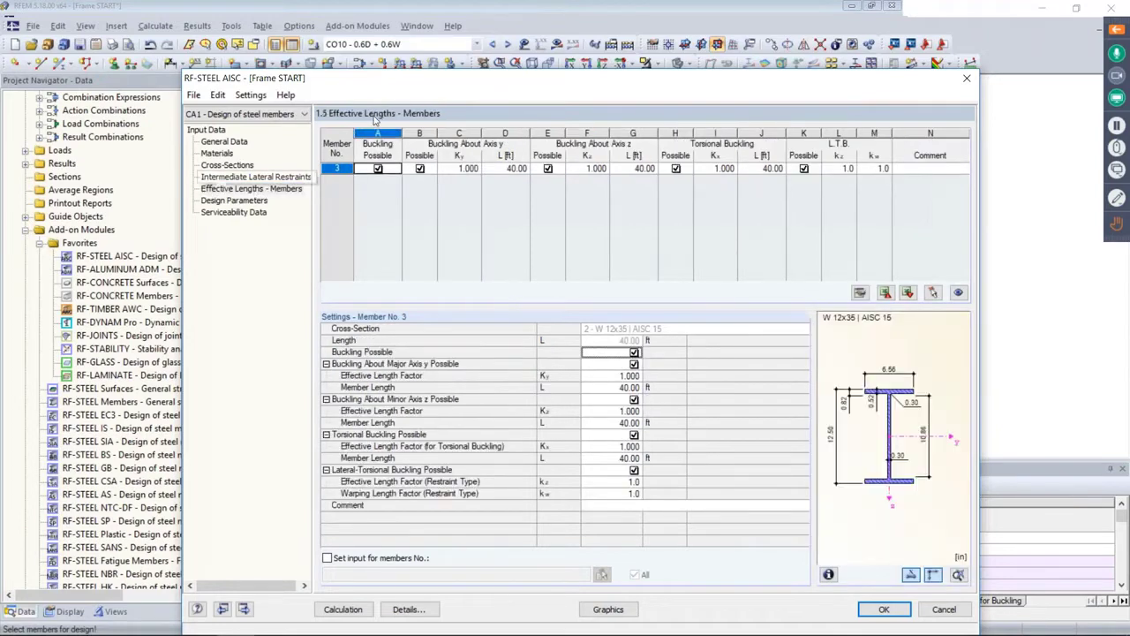
pyautogui.moveTo(403, 80); pyautogui.dragTo(395, 40)
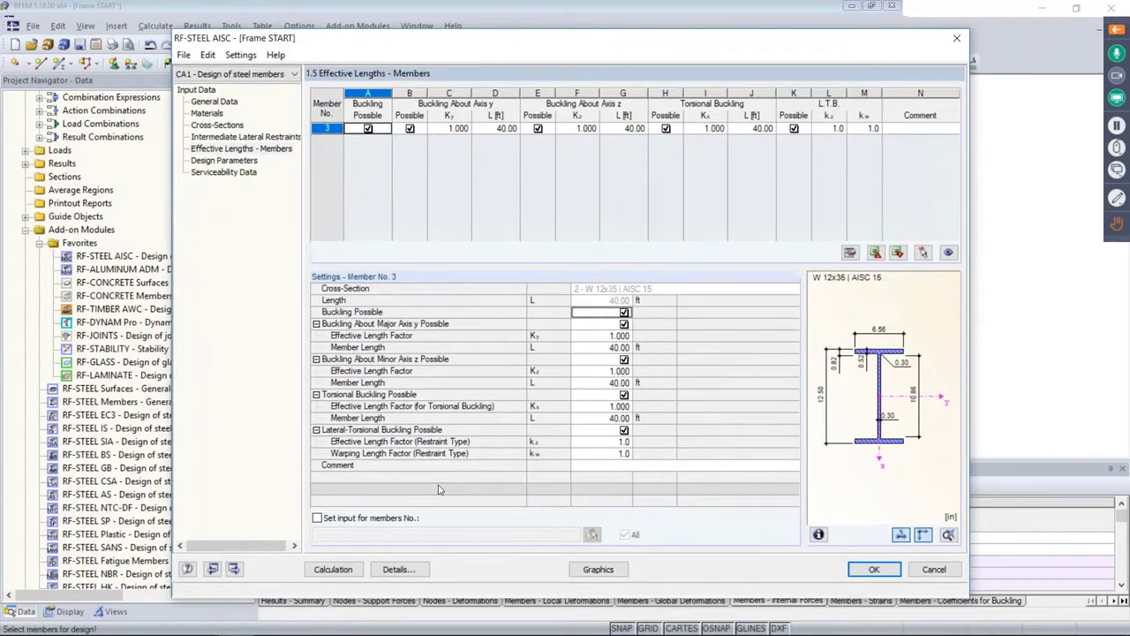
pyautogui.click(398, 569)
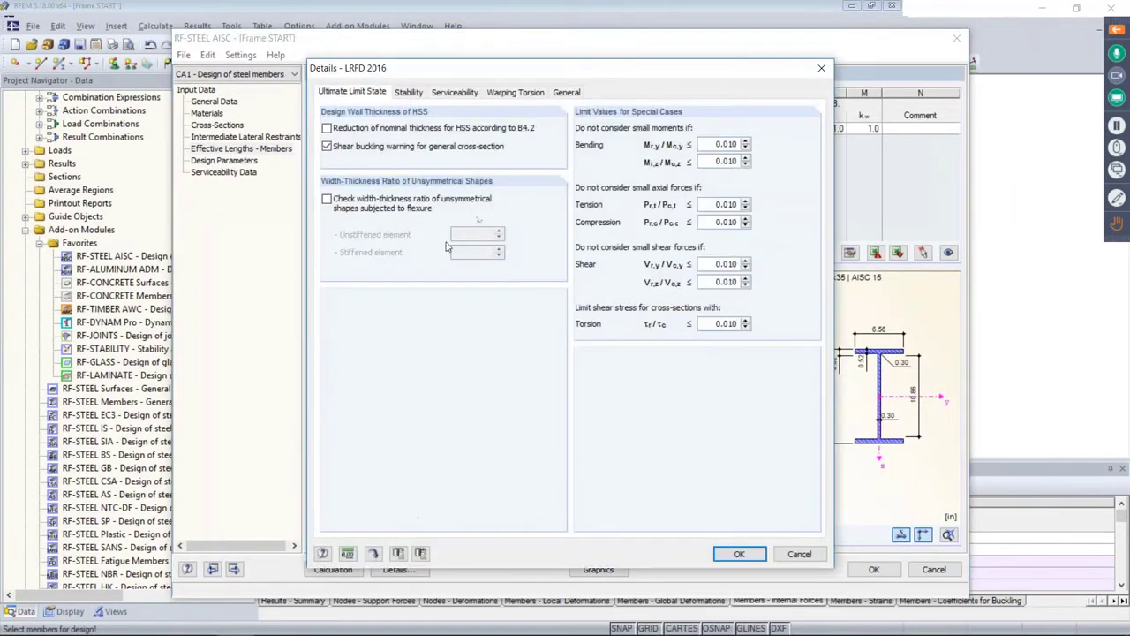
pyautogui.click(410, 94)
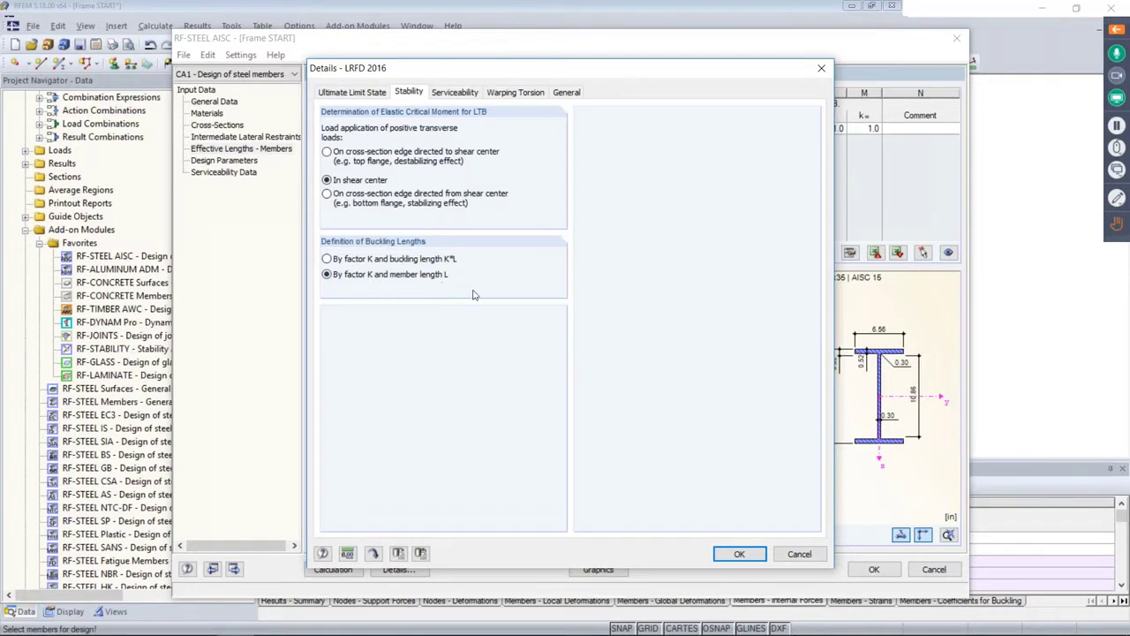
pyautogui.click(736, 554)
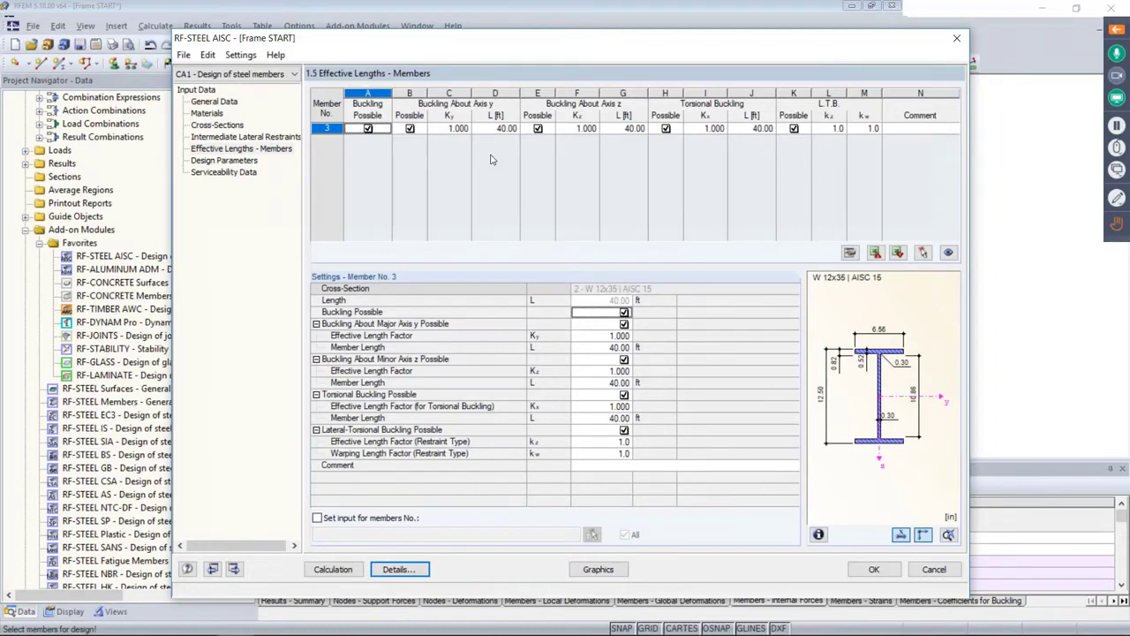
# Step: Enter 10 ft as member 3's minor-axis and torsional buckling lengths
pyautogui.click(447, 128)
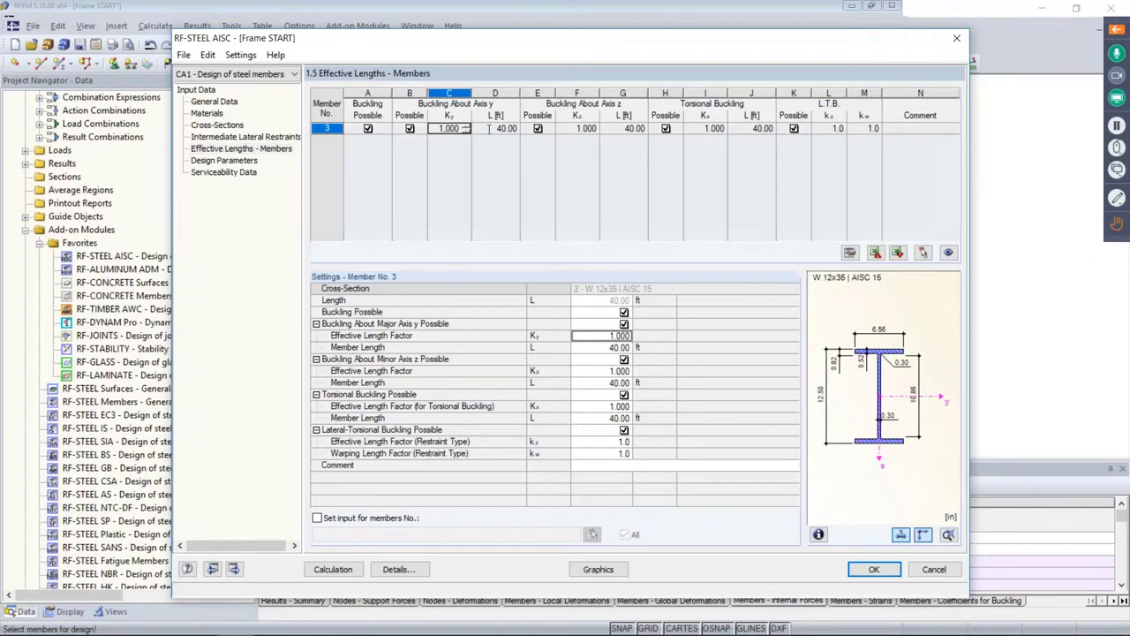
pyautogui.moveTo(496, 44); pyautogui.dragTo(484, 324)
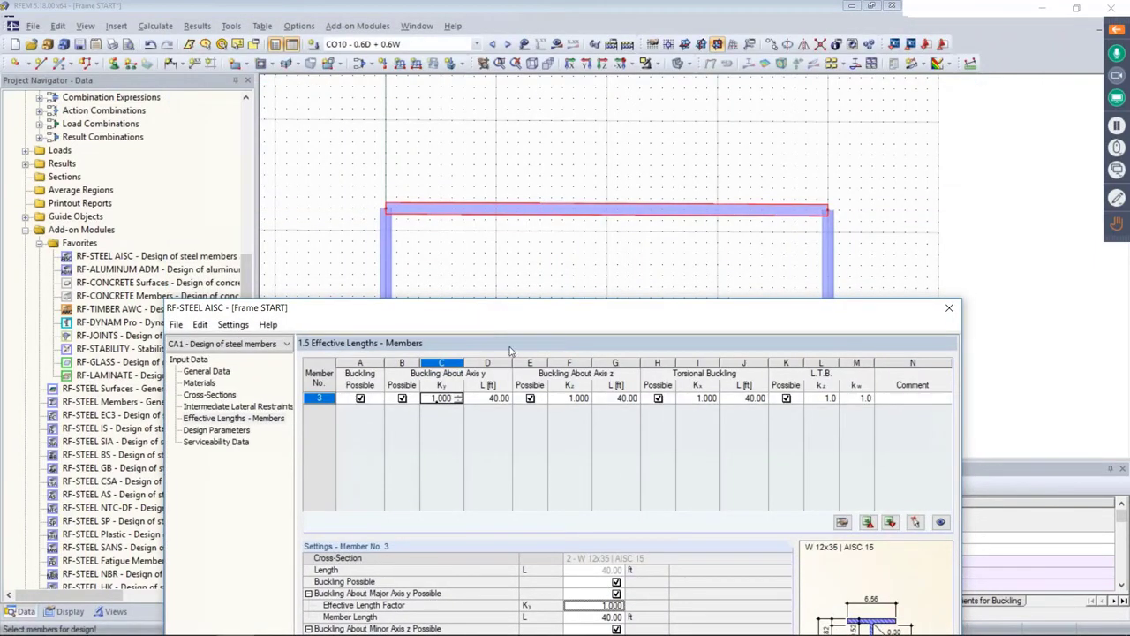
pyautogui.moveTo(504, 314)
pyautogui.mouseDown()
pyautogui.moveTo(521, 234)
pyautogui.moveTo(511, 295)
pyautogui.mouseUp()
pyautogui.click(624, 380)
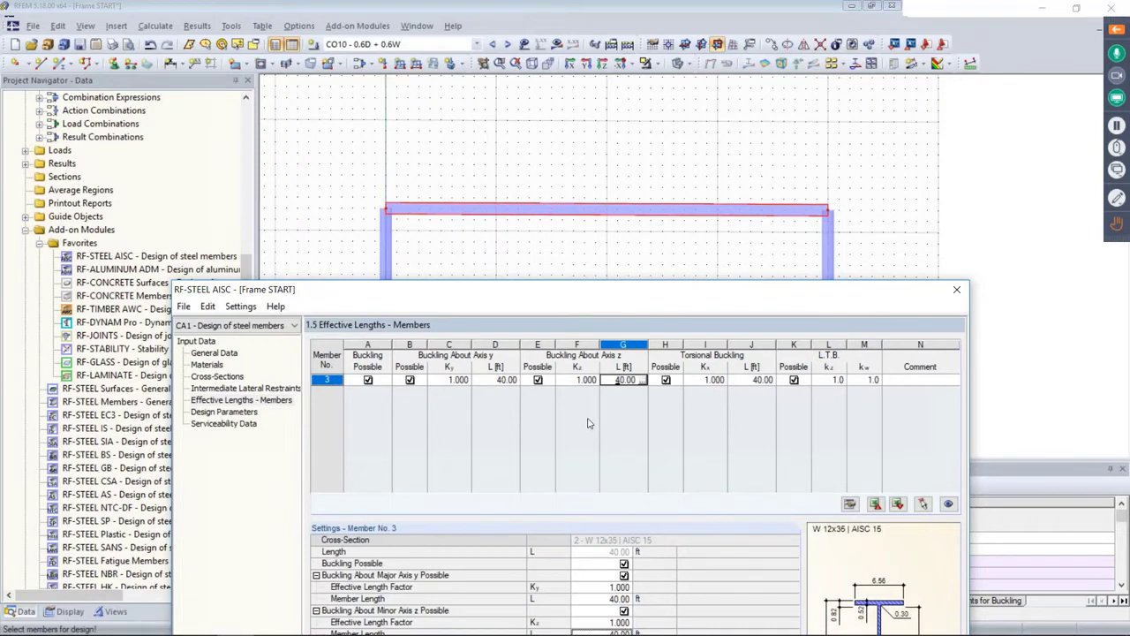
pyautogui.write('10')
pyautogui.moveTo(635, 298); pyautogui.dragTo(636, 106)
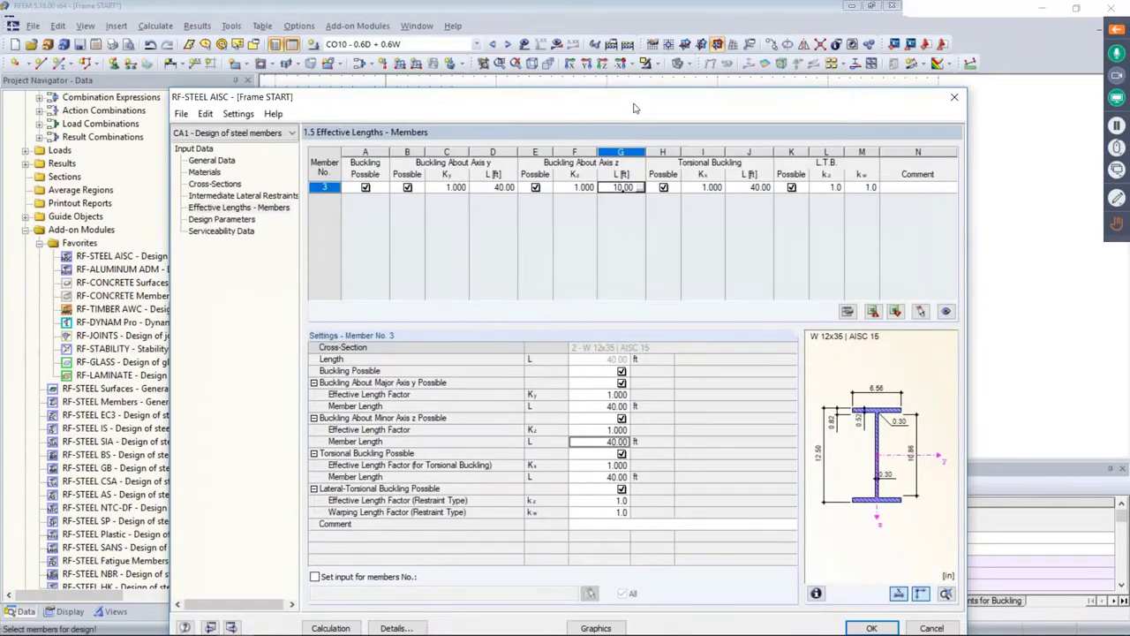
pyautogui.click(749, 188)
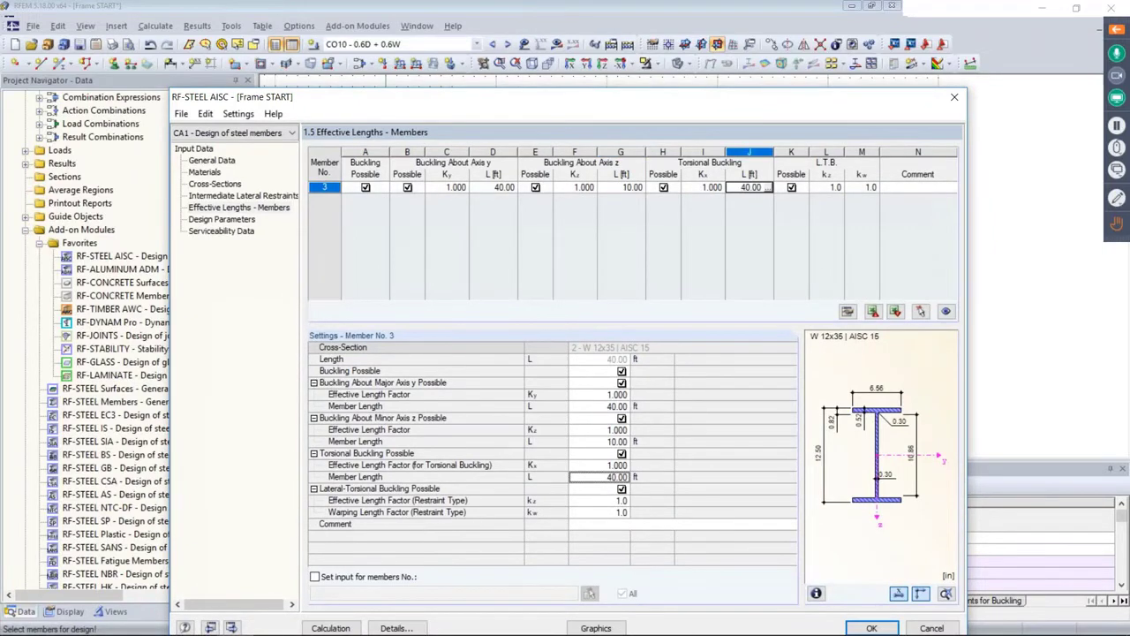
pyautogui.write('10')
# Step: Leave the kz and kw factors at 1.0
pyautogui.moveTo(788, 109); pyautogui.dragTo(783, 61)
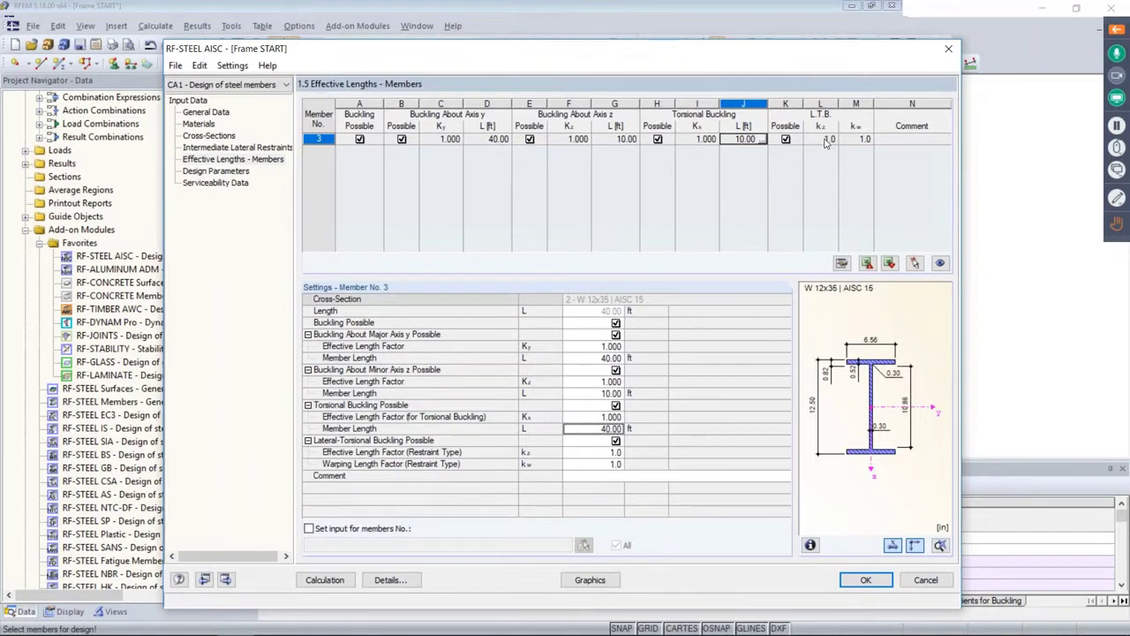
pyautogui.click(826, 139)
pyautogui.click(833, 140)
pyautogui.click(835, 139)
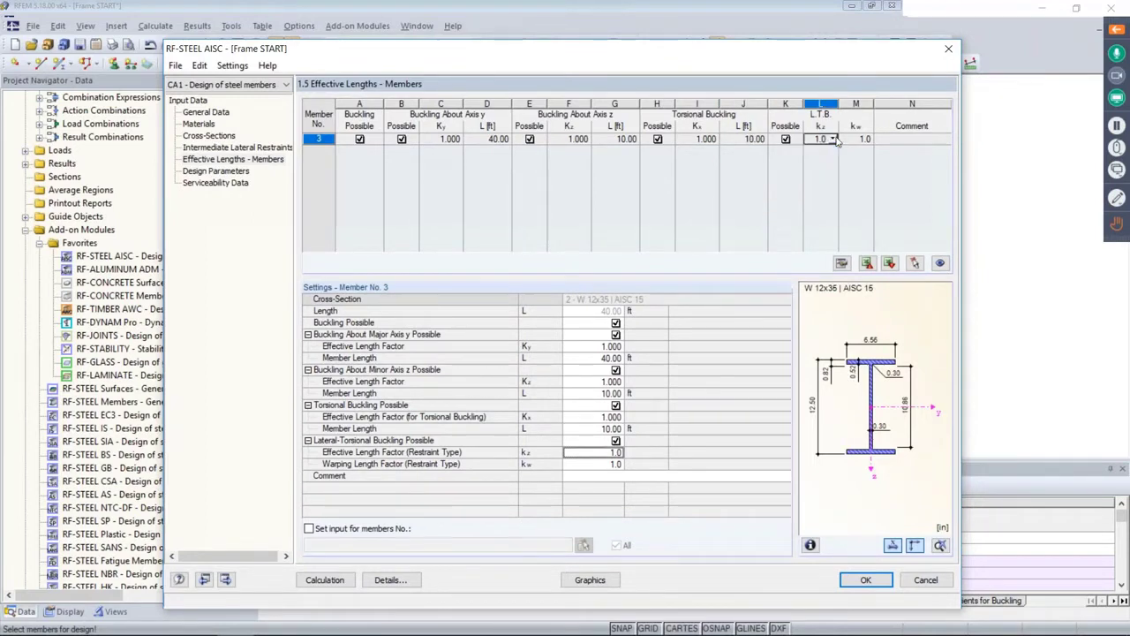
pyautogui.click(857, 139)
pyautogui.click(868, 140)
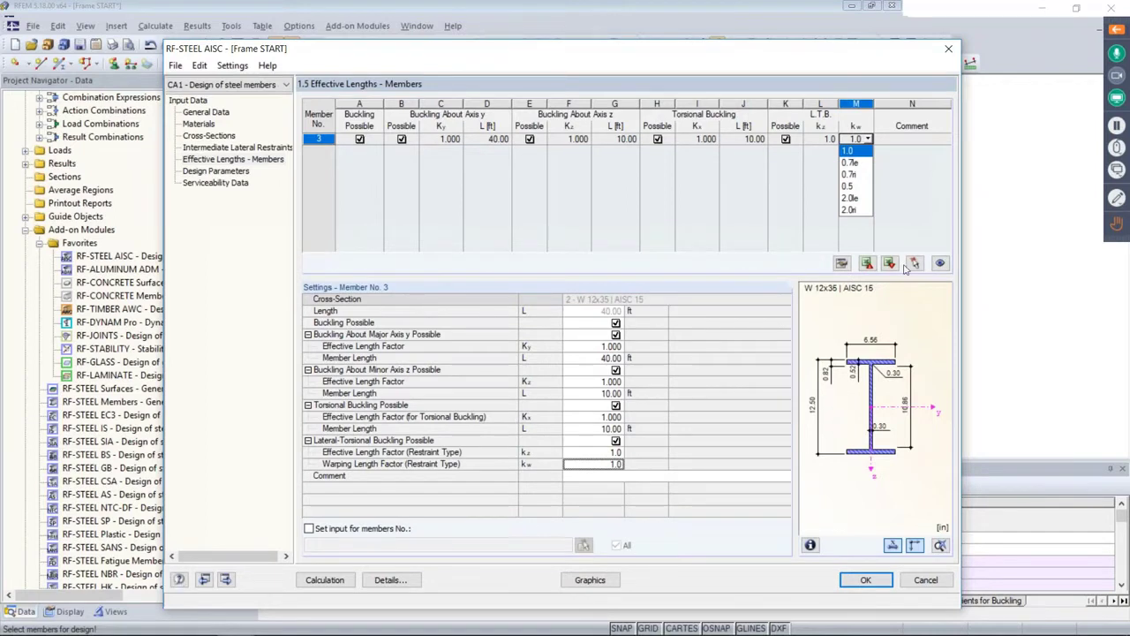
pyautogui.click(849, 153)
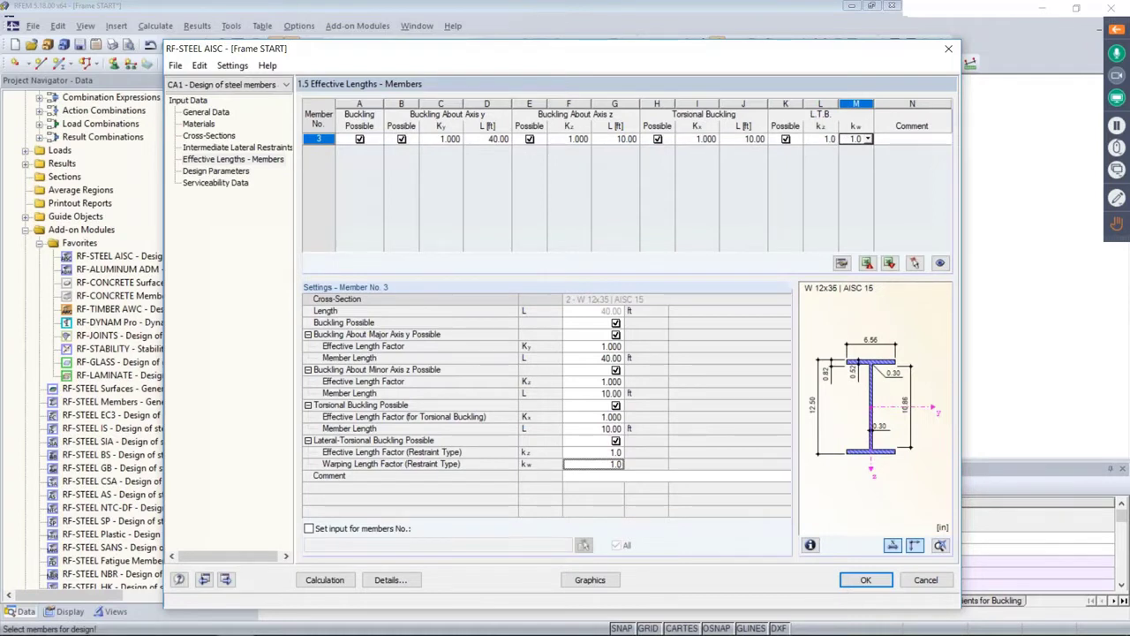
# Step: In Serviceability Data, set row 1 to reference a Member and pick member 3 from the model
pyautogui.click(221, 171)
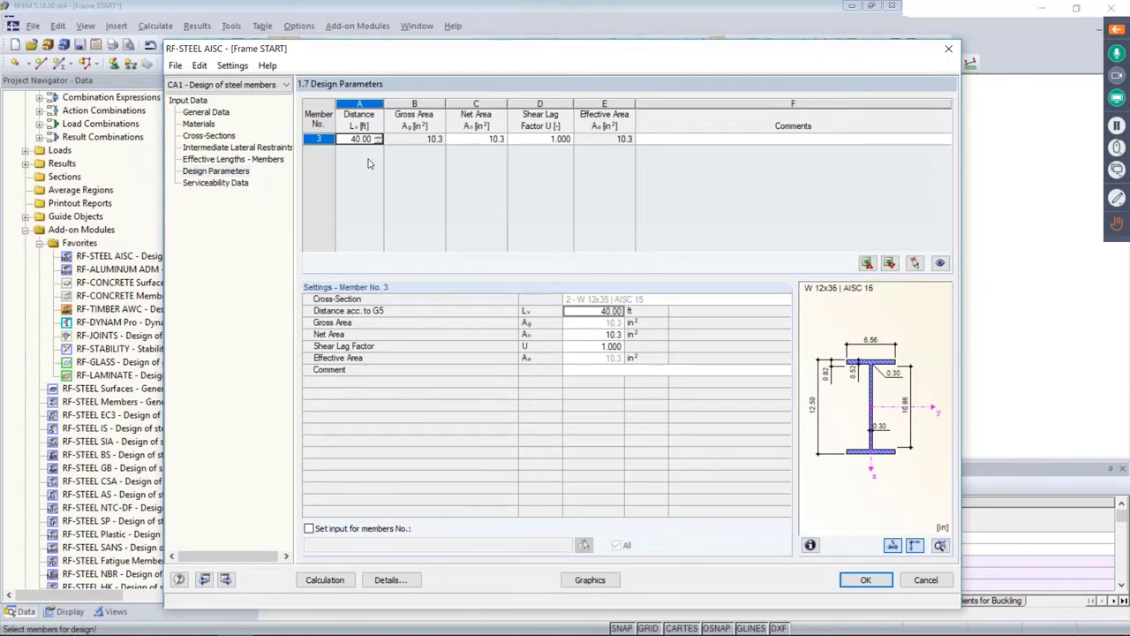
pyautogui.click(235, 188)
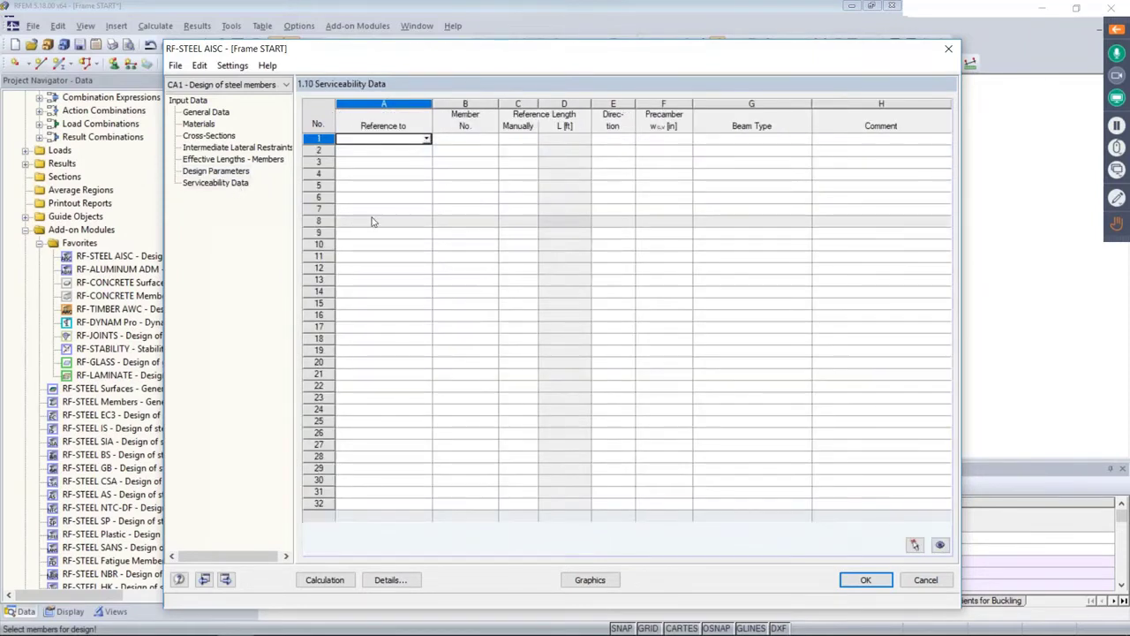
pyautogui.click(426, 141)
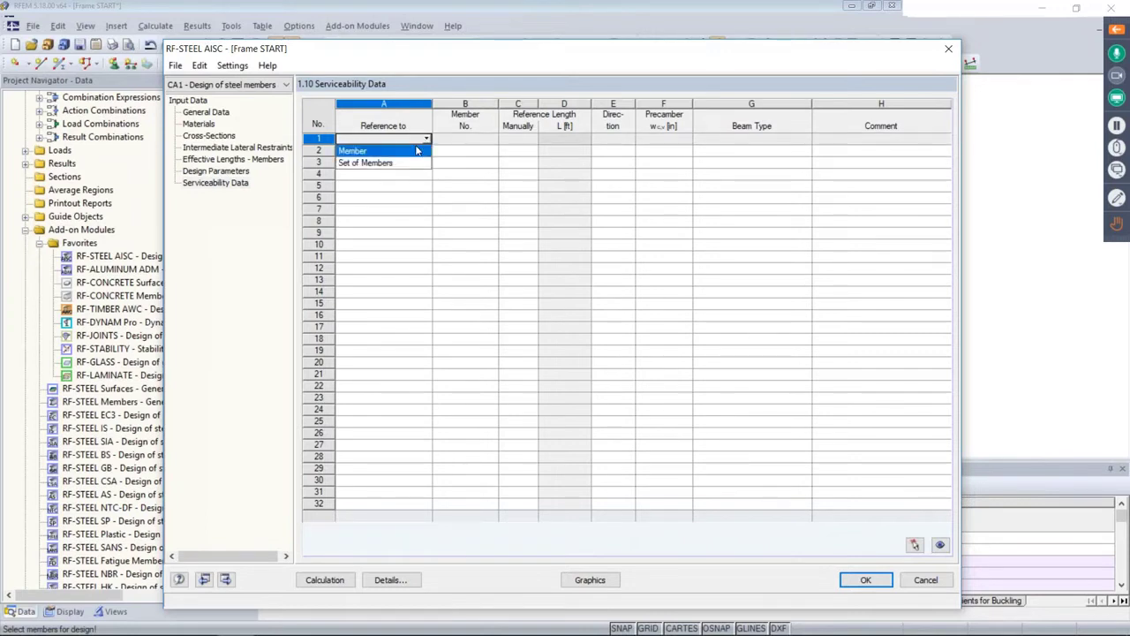
pyautogui.click(393, 151)
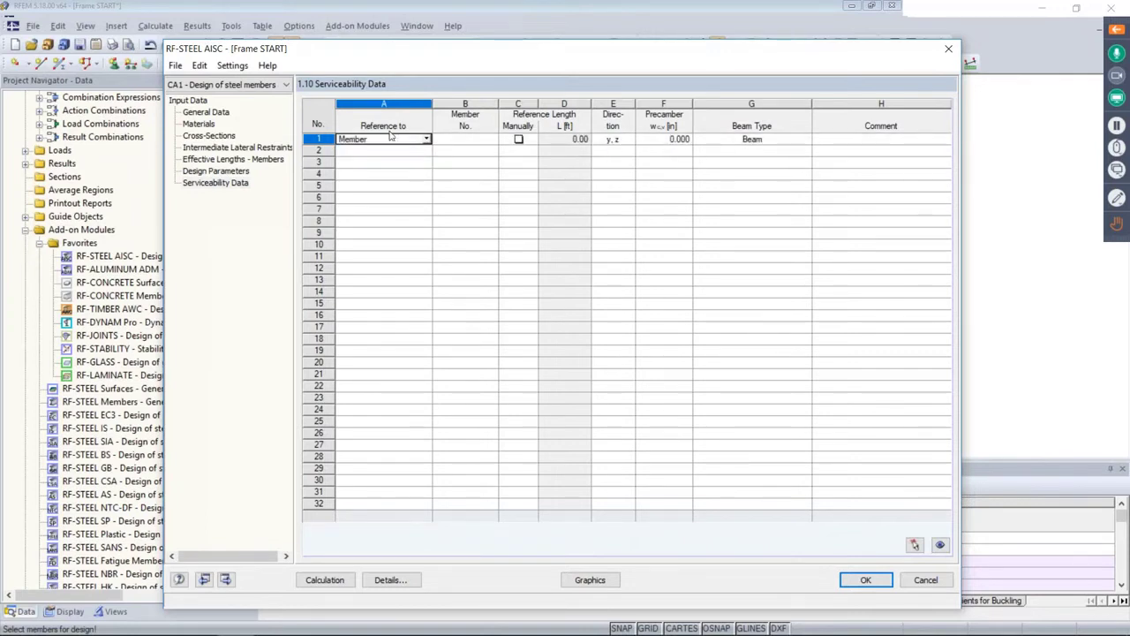
pyautogui.click(463, 140)
pyautogui.click(492, 140)
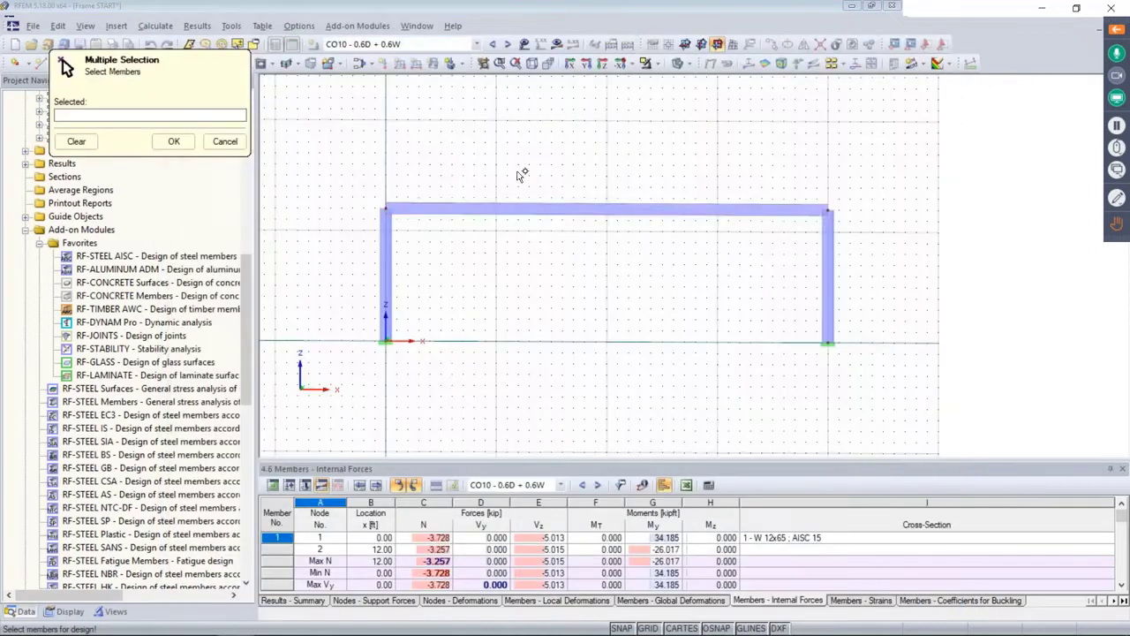
pyautogui.click(507, 207)
pyautogui.click(174, 141)
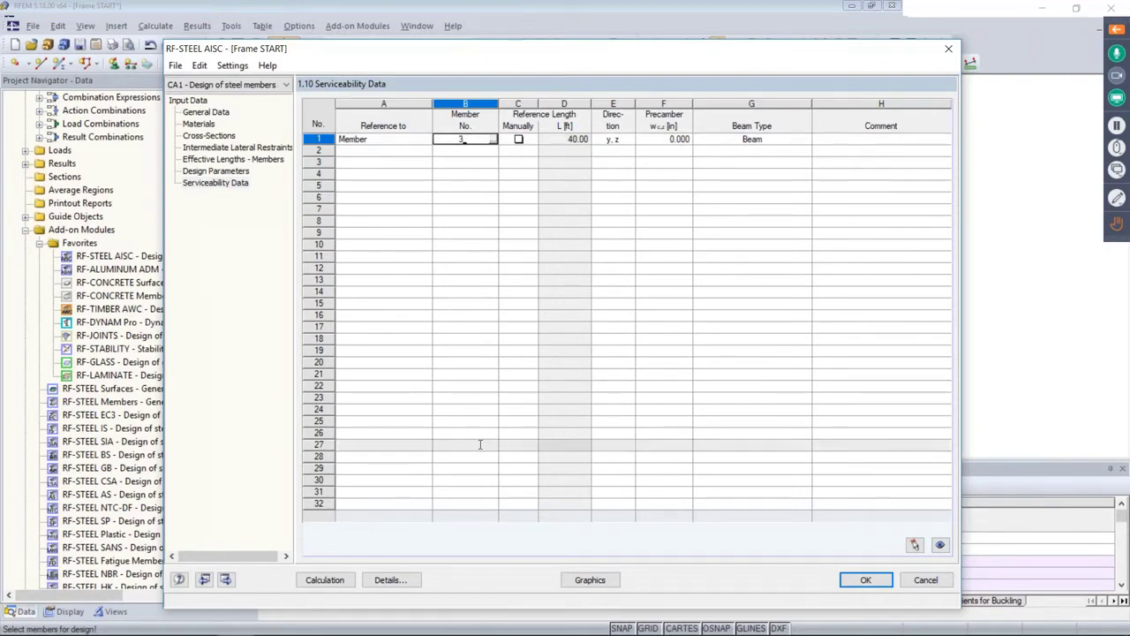
# Step: Review the serviceability limits in Details: deflection 360, cantilever limit left at 180
pyautogui.click(389, 579)
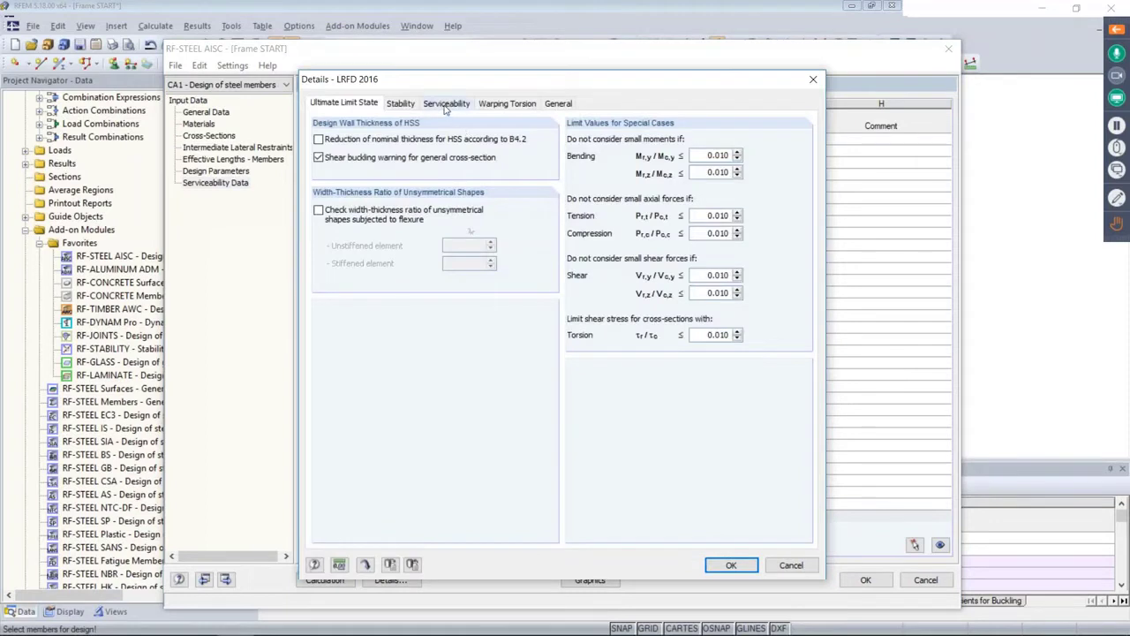
pyautogui.click(446, 104)
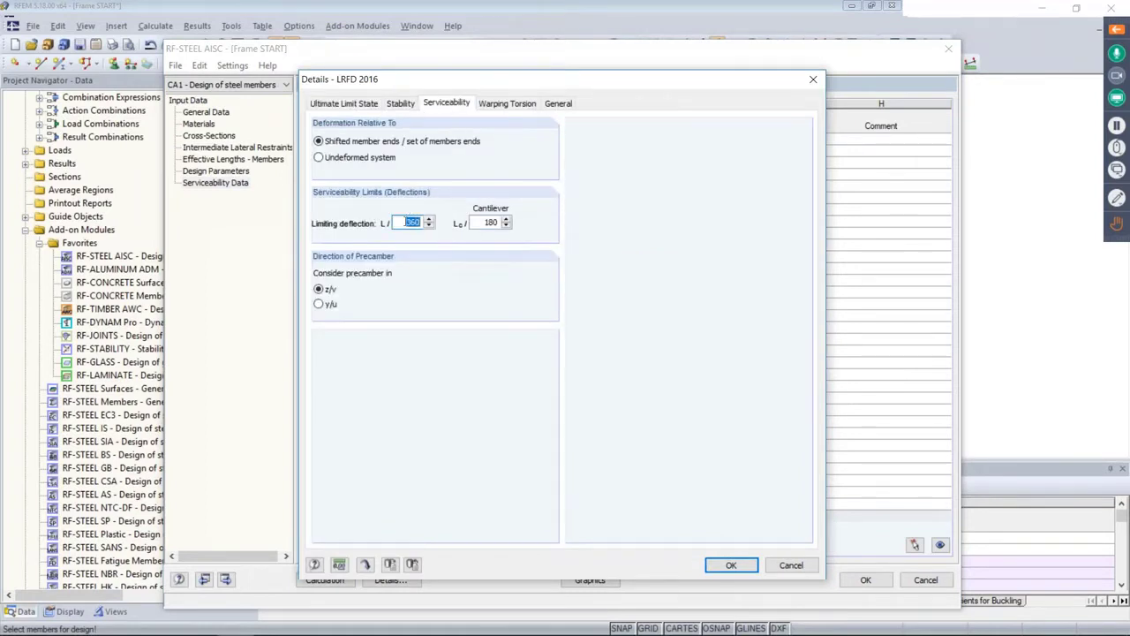
pyautogui.click(408, 221)
pyautogui.doubleClick(490, 223)
pyautogui.click(483, 236)
pyautogui.click(732, 565)
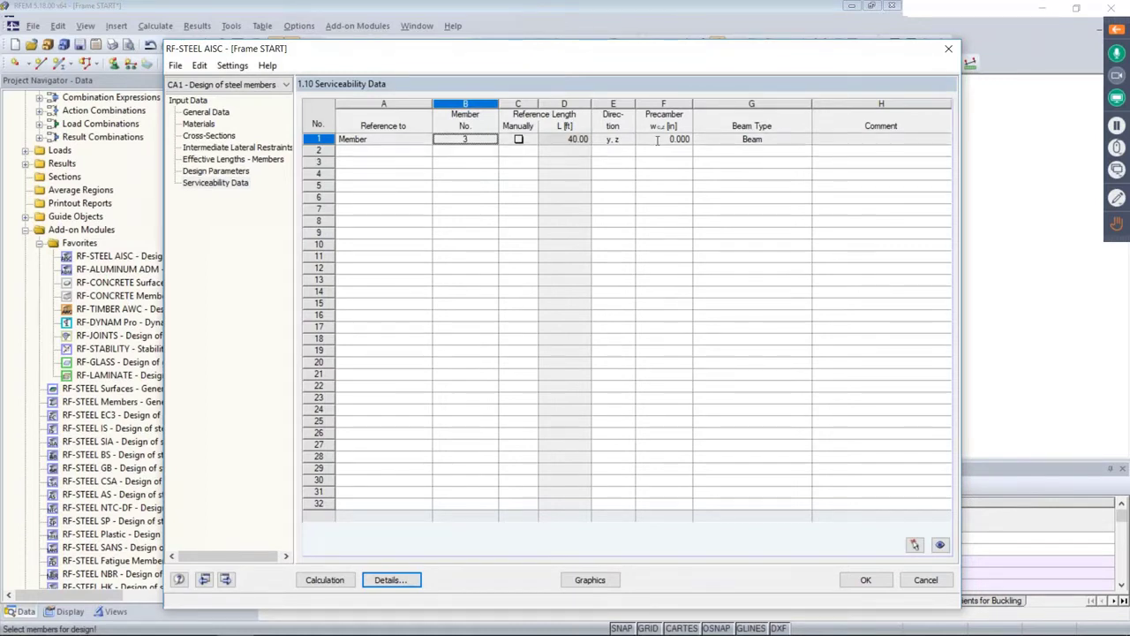
# Step: Keep 'Beam' as member 3's beam type in the serviceability table
pyautogui.click(799, 141)
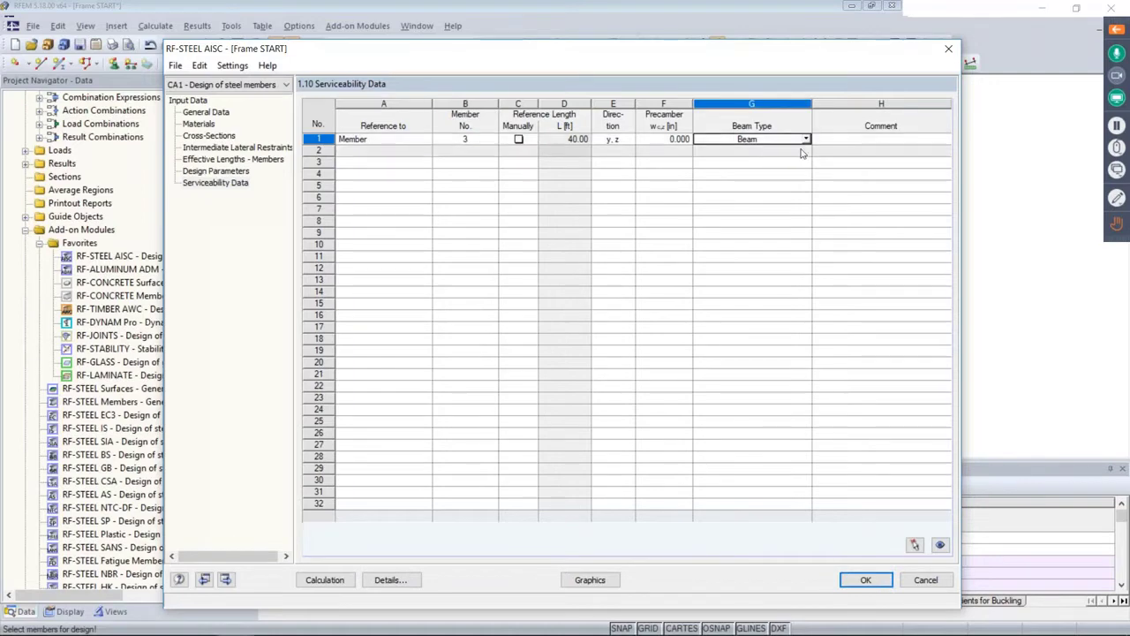
pyautogui.click(807, 141)
pyautogui.click(749, 151)
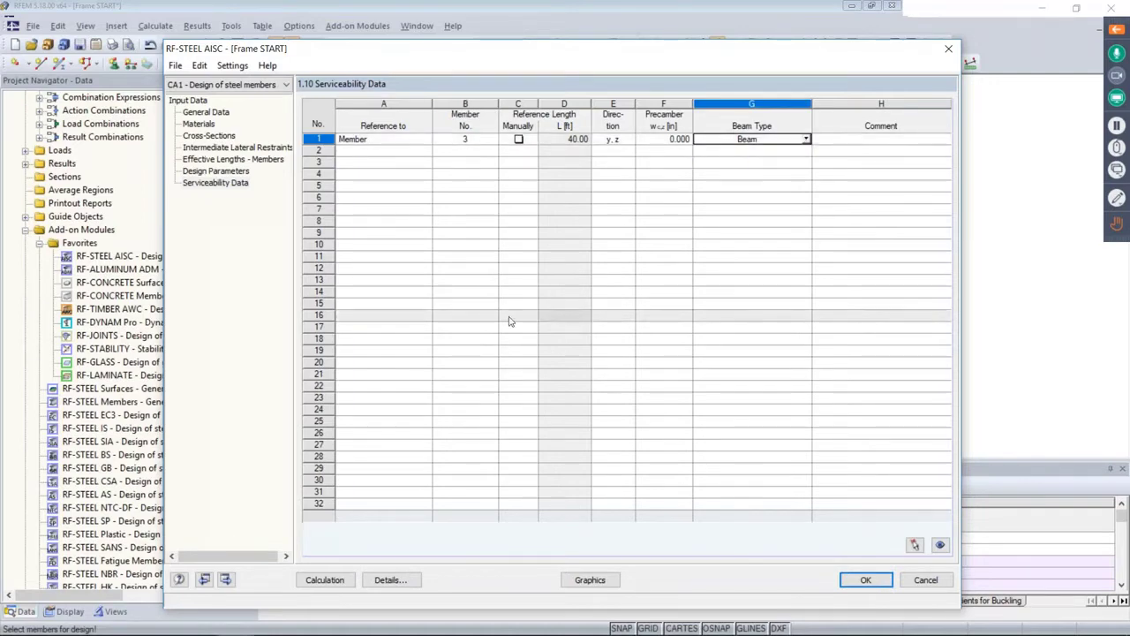
# Step: Run the calculation and list results by member for member 3 (W 12x35, max ratio 0.60)
pyautogui.click(325, 579)
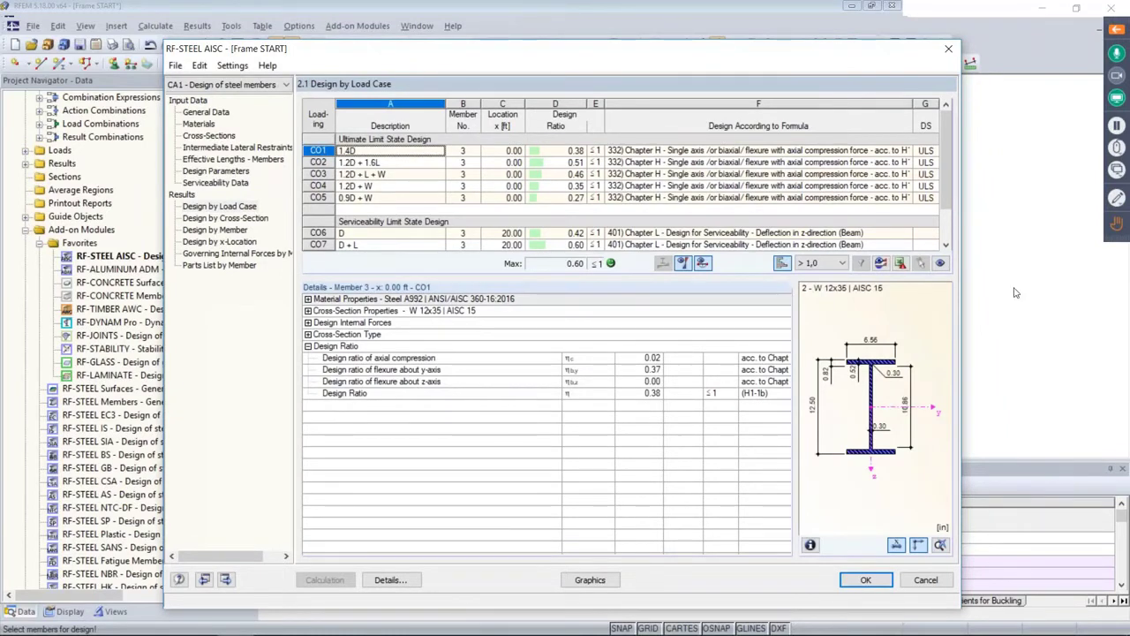
pyautogui.moveTo(903, 49); pyautogui.dragTo(729, 90)
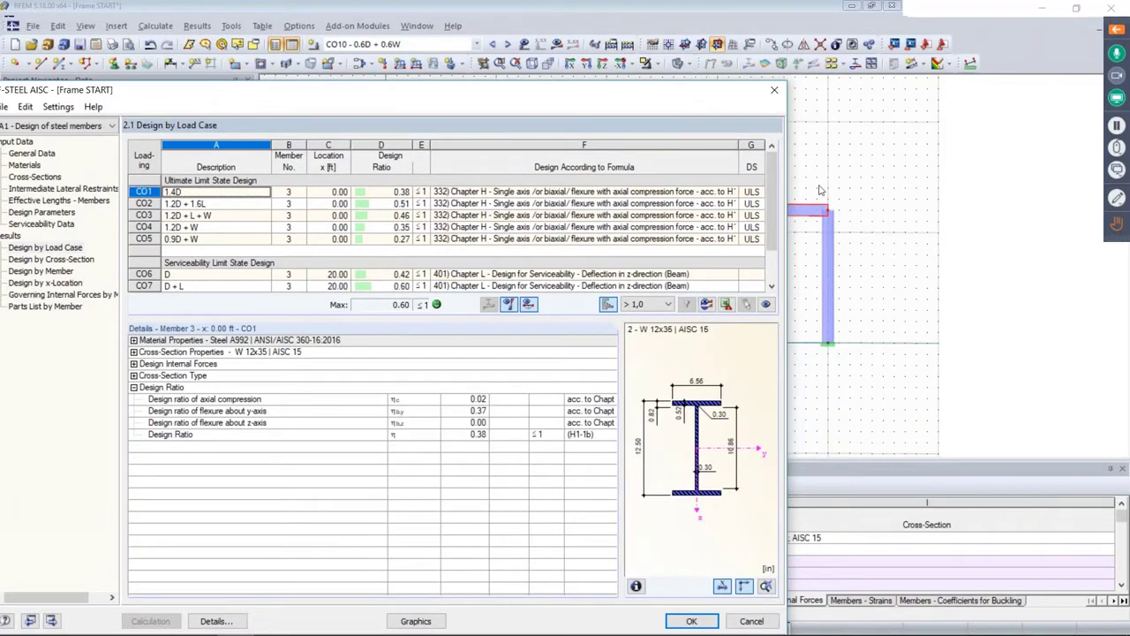
pyautogui.moveTo(471, 94); pyautogui.dragTo(648, 47)
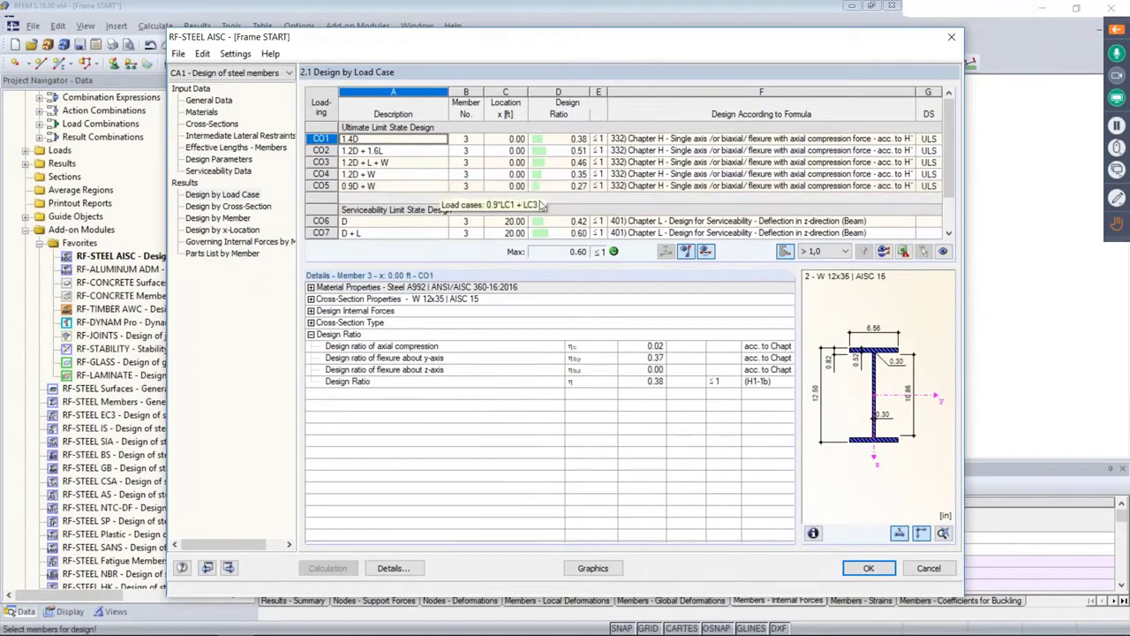
pyautogui.click(218, 218)
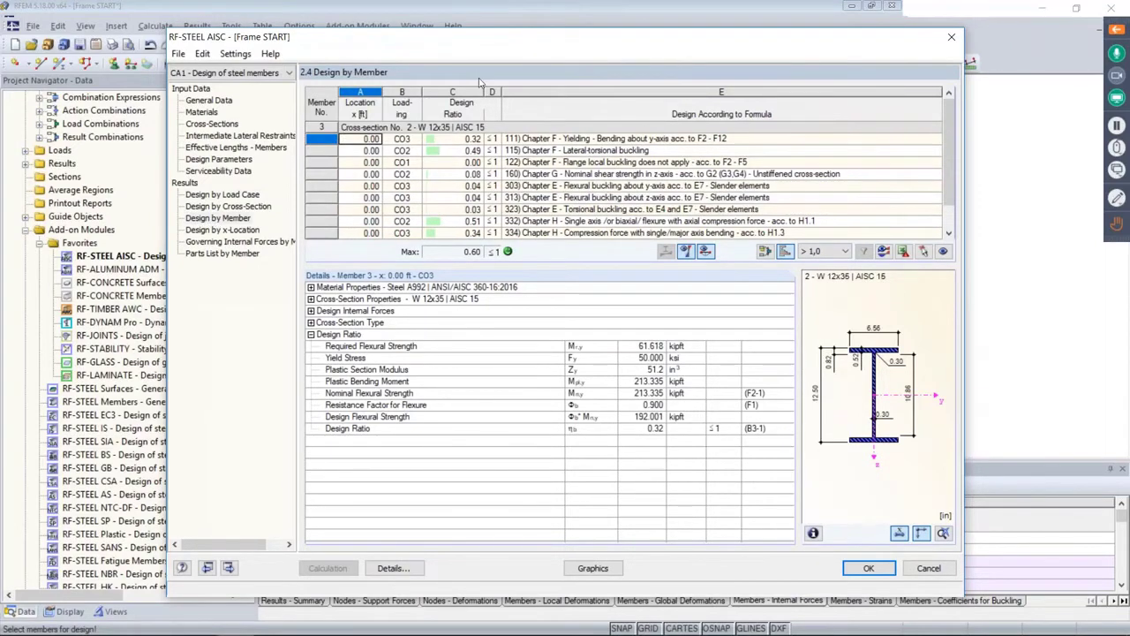
# Step: Step through member 3's design checks, including Chapter H combined axial-flexure and deflection
pyautogui.moveTo(477, 39); pyautogui.dragTo(500, 301)
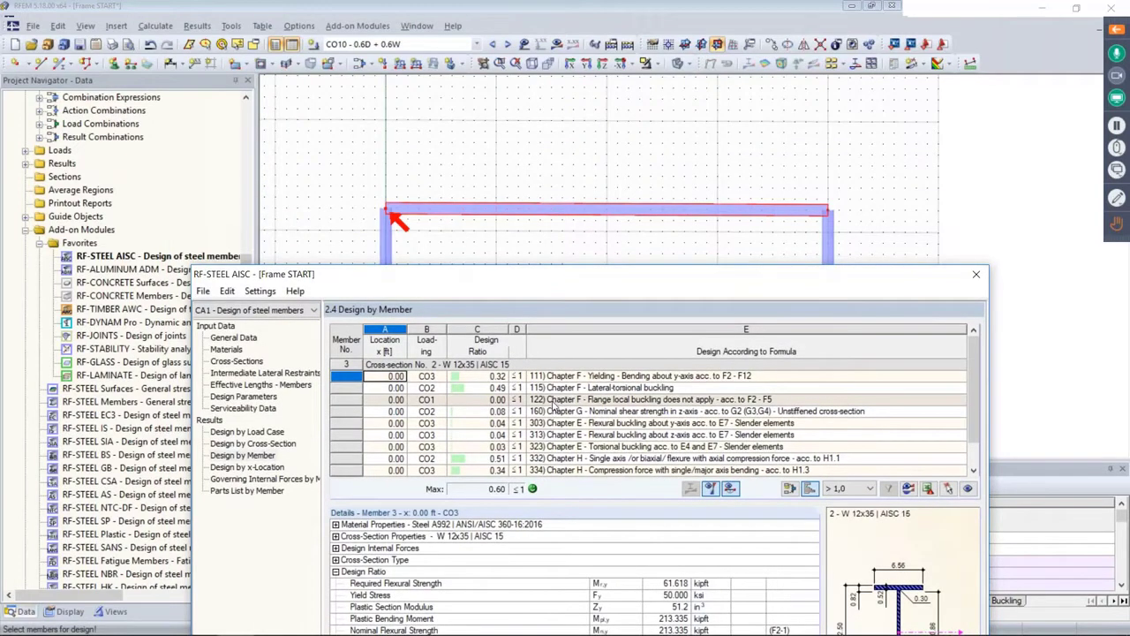
pyautogui.click(552, 409)
pyautogui.press('Down')
pyautogui.scroll(-1, 561, 433)
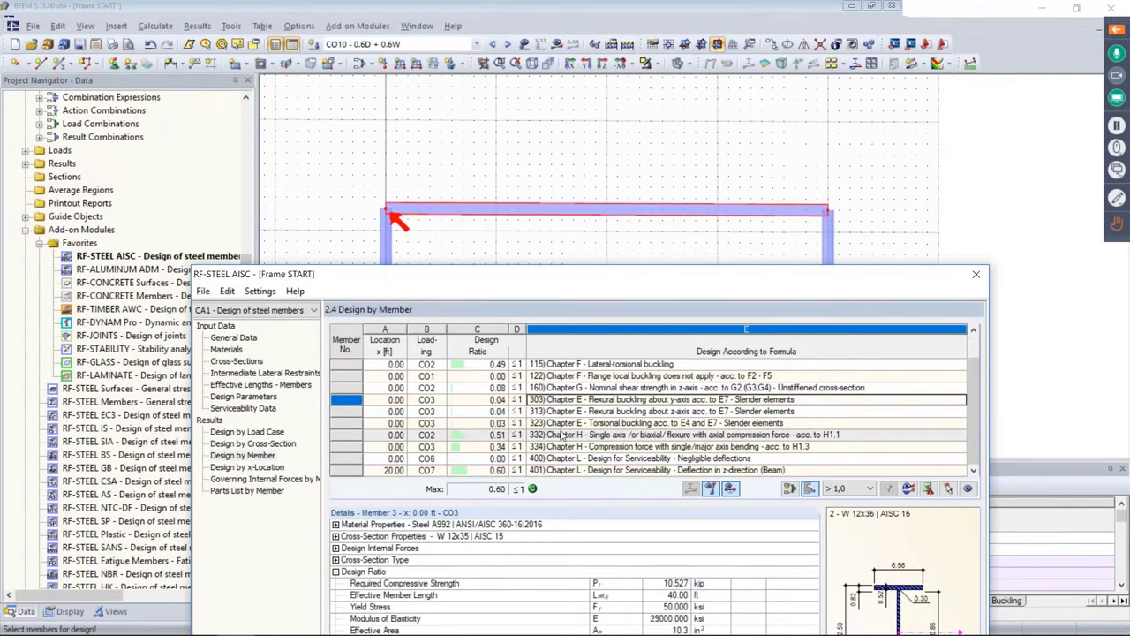
pyautogui.click(562, 435)
pyautogui.click(561, 447)
pyautogui.press('Down')
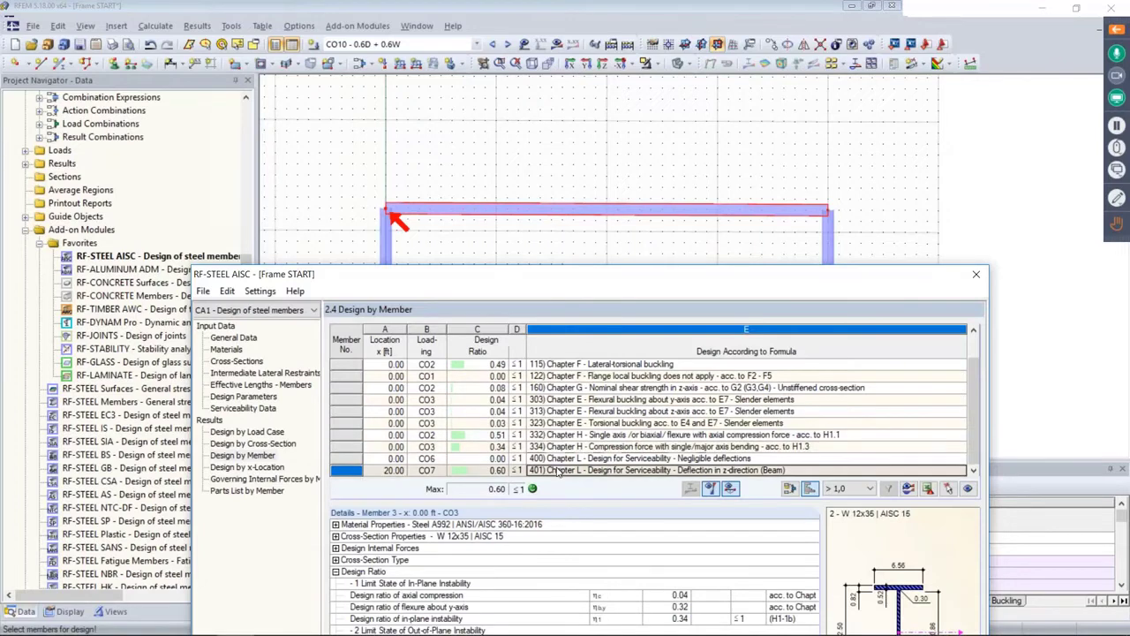
pyautogui.press('Down')
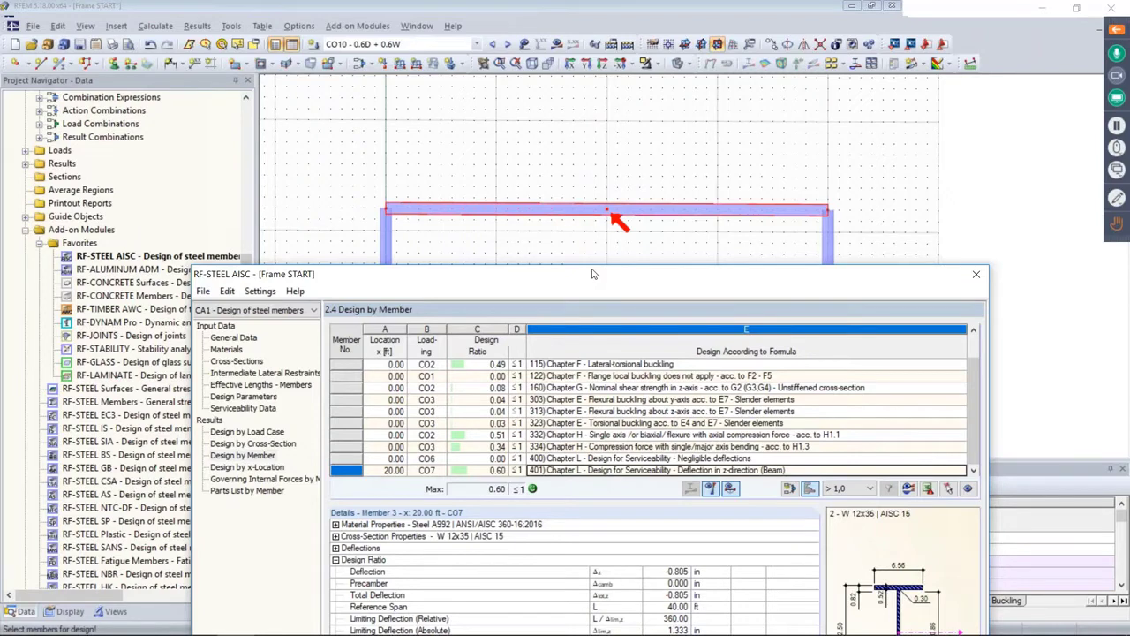
# Step: Review lateral-torsional, yielding, flange local buckling and shear checks, ending on y-axis flexural buckling (ratio 0.04)
pyautogui.moveTo(593, 274); pyautogui.dragTo(580, 51)
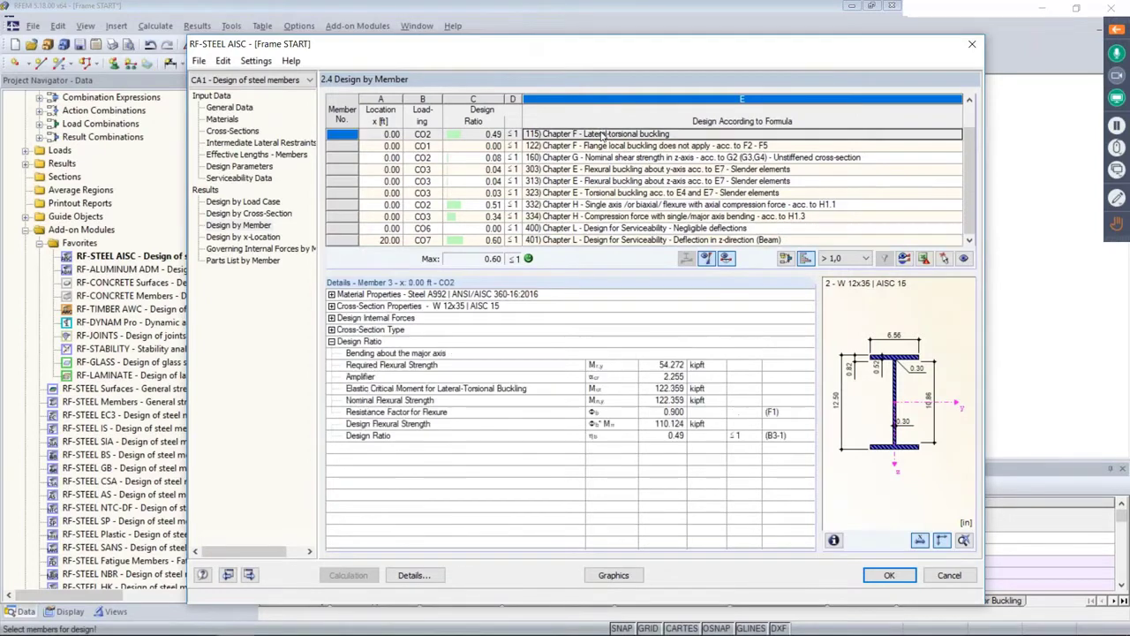
pyautogui.click(603, 134)
pyautogui.scroll(1, 604, 150)
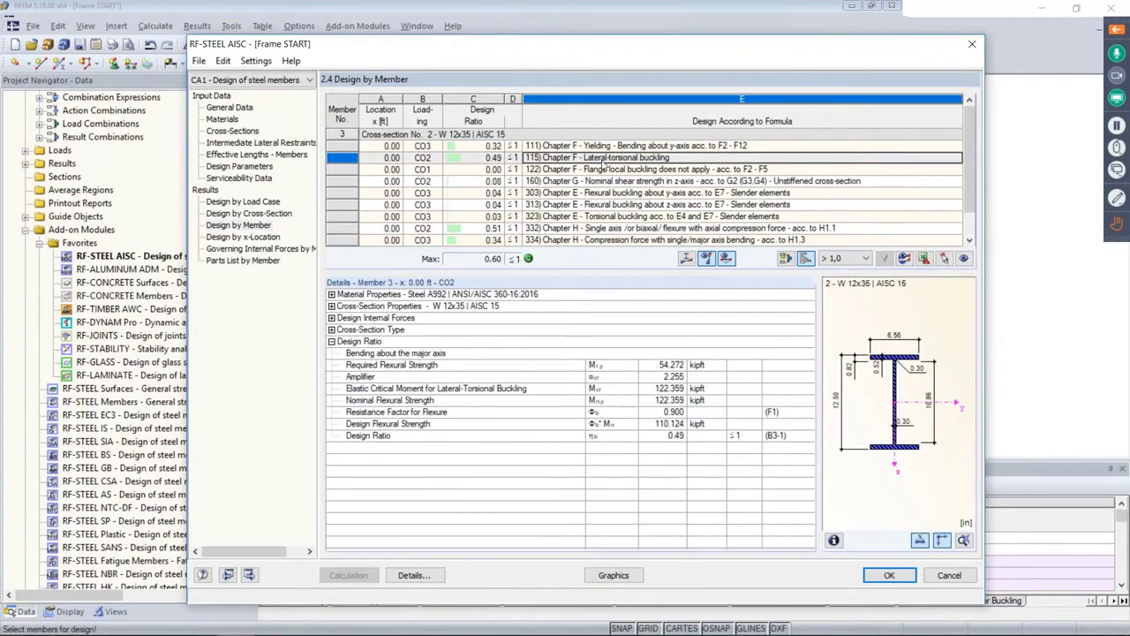
pyautogui.click(599, 147)
pyautogui.click(598, 158)
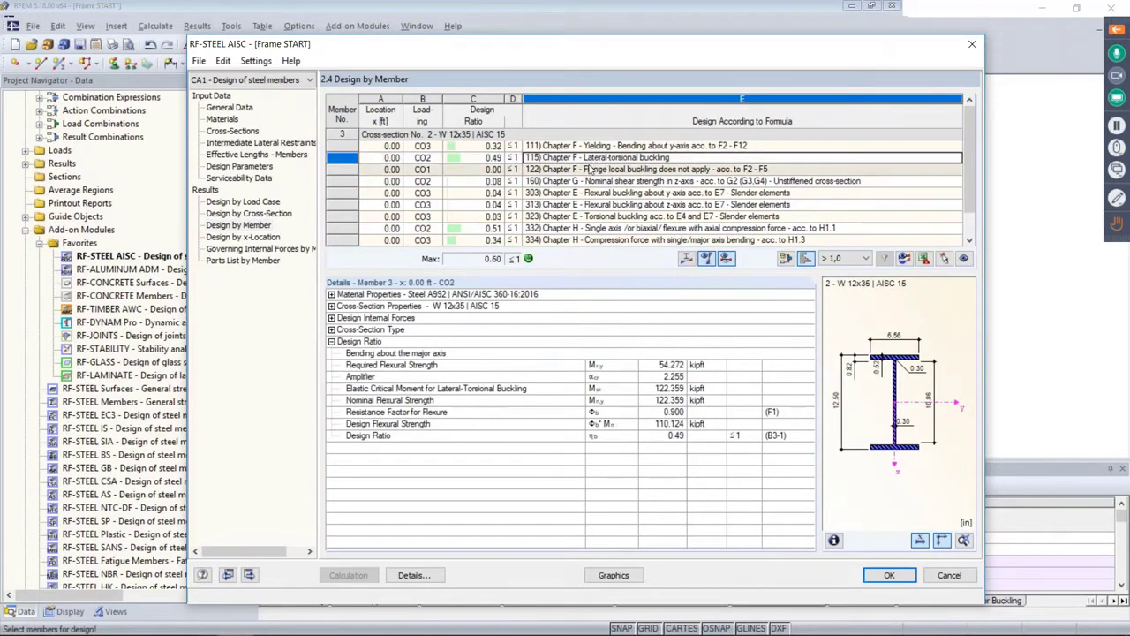
pyautogui.click(590, 169)
pyautogui.click(594, 181)
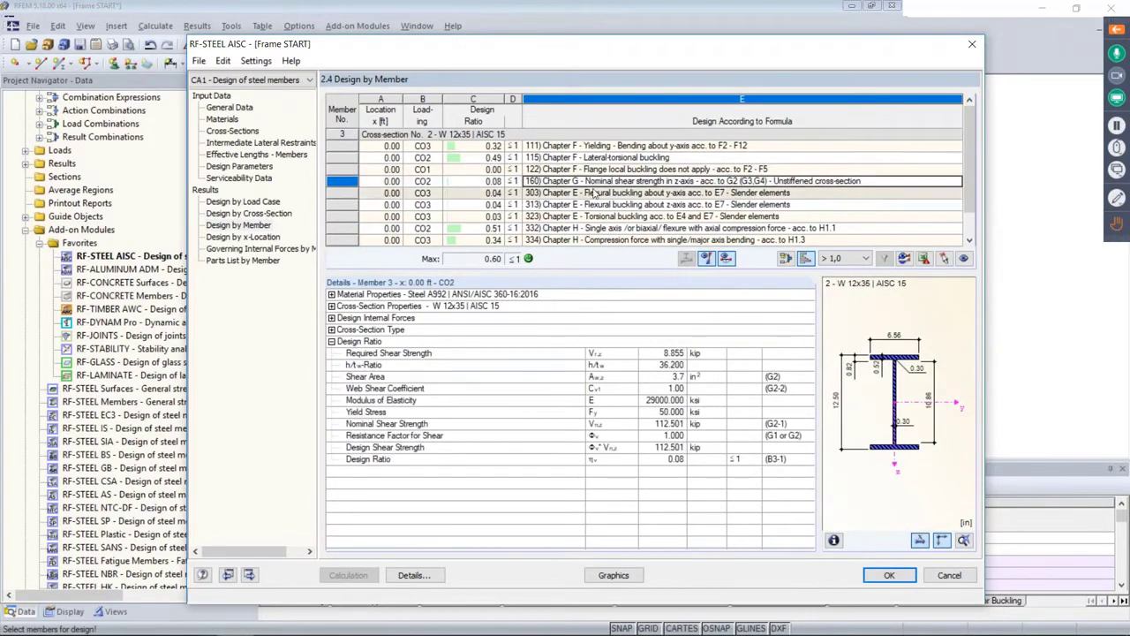
pyautogui.click(595, 193)
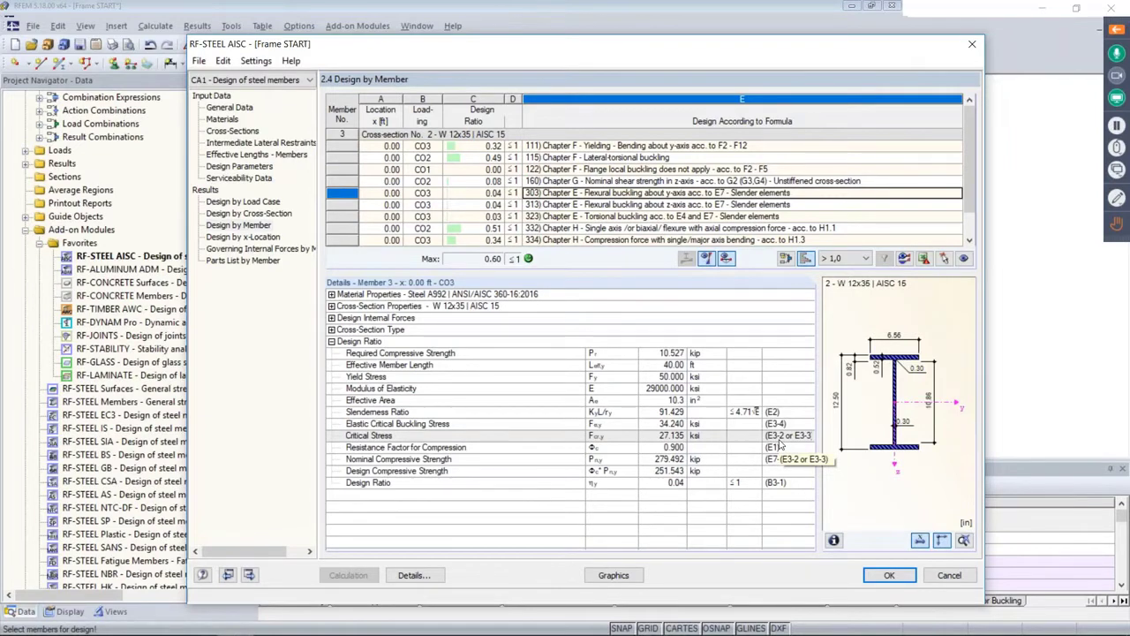
# Step: Filter the design checks to Max to list only the governing check
pyautogui.click(843, 258)
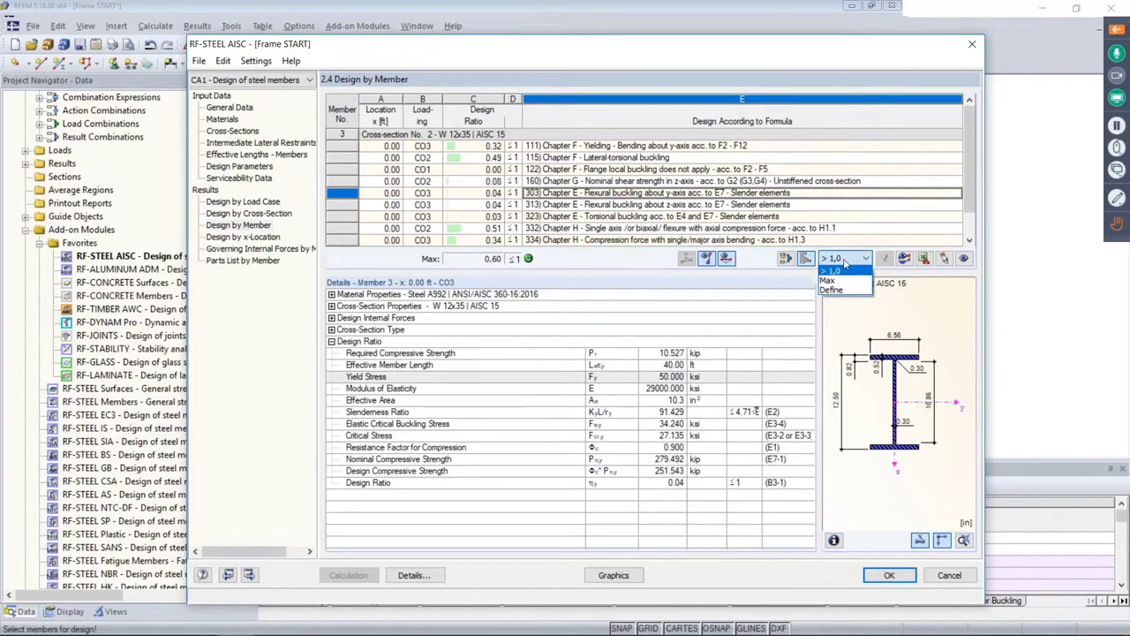
pyautogui.click(828, 280)
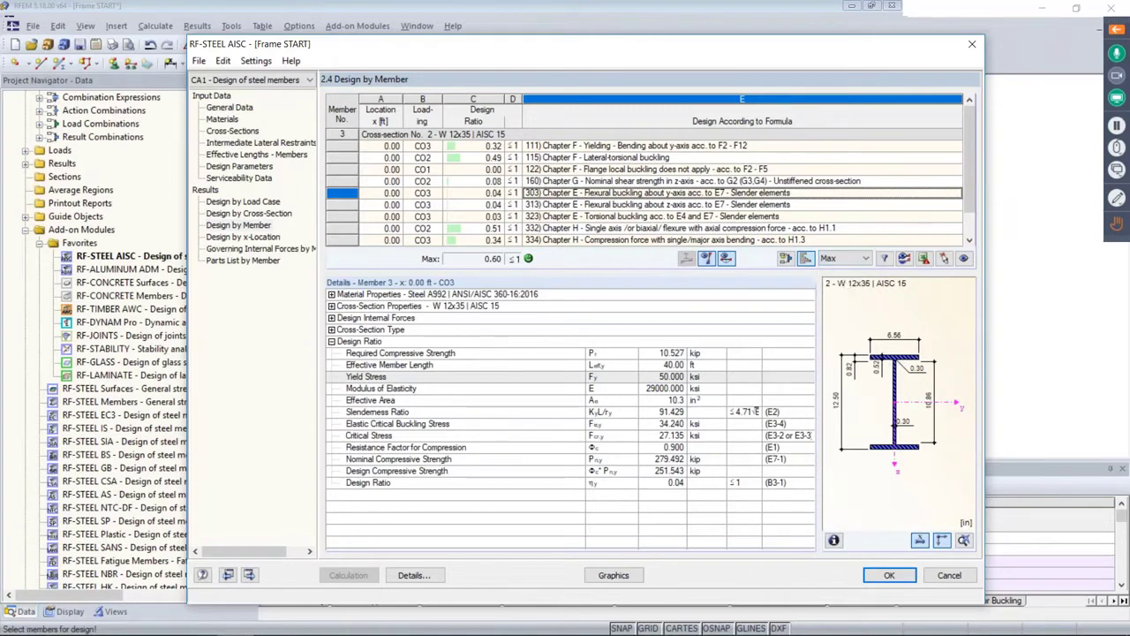
pyautogui.click(885, 259)
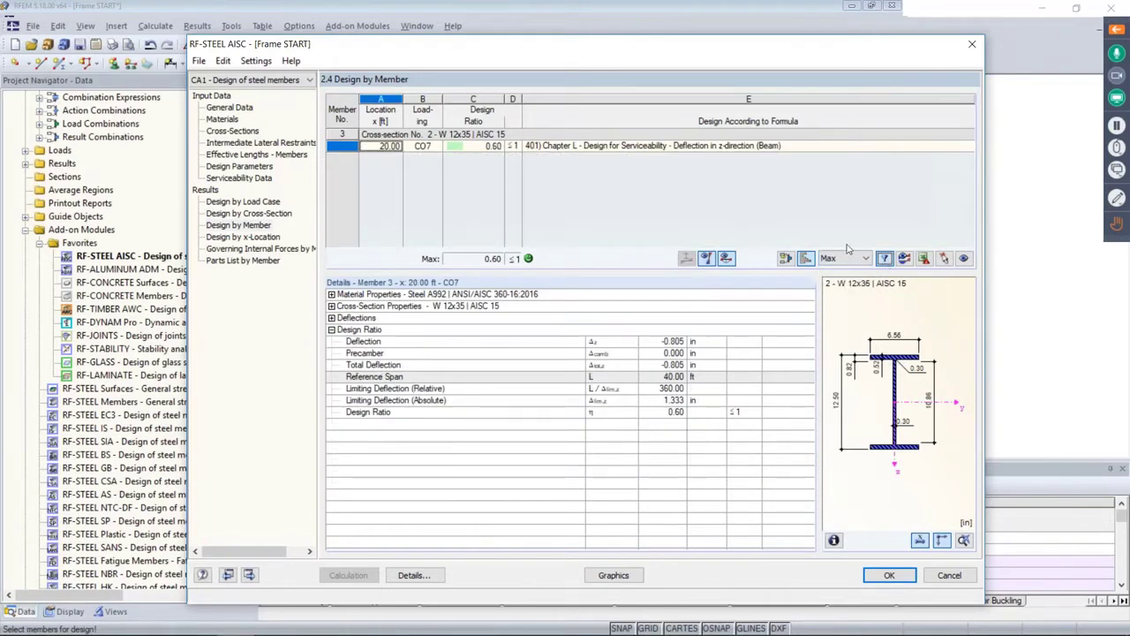
pyautogui.click(582, 148)
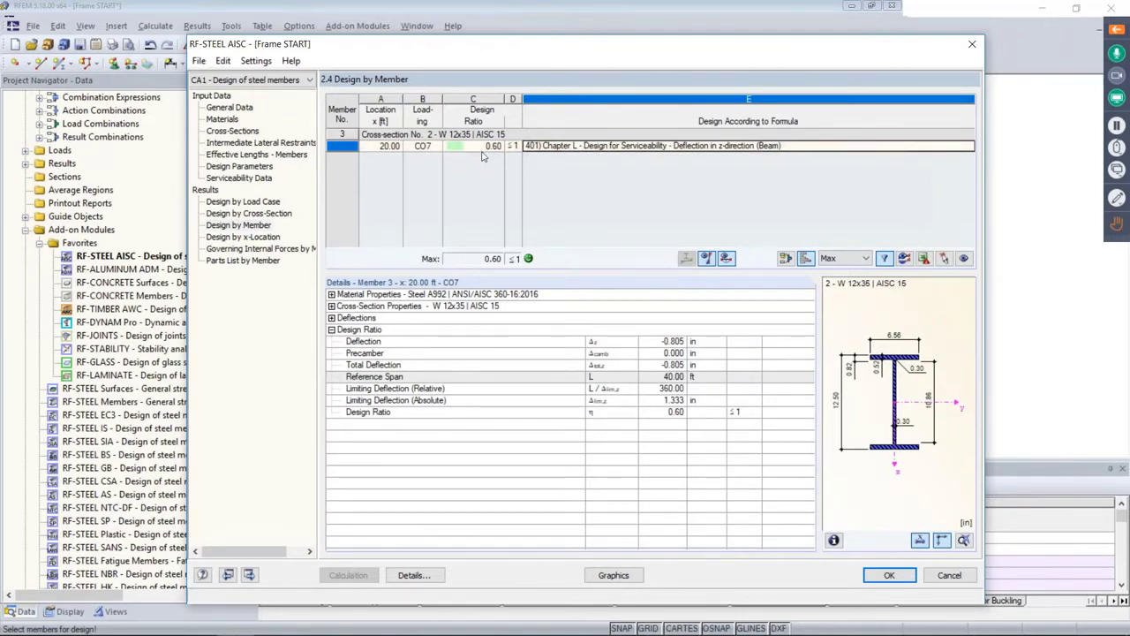
# Step: Switch the filter back to '> 1,0' and show the lateral-torsional buckling check (CO2, ratio 0.49)
pyautogui.click(853, 259)
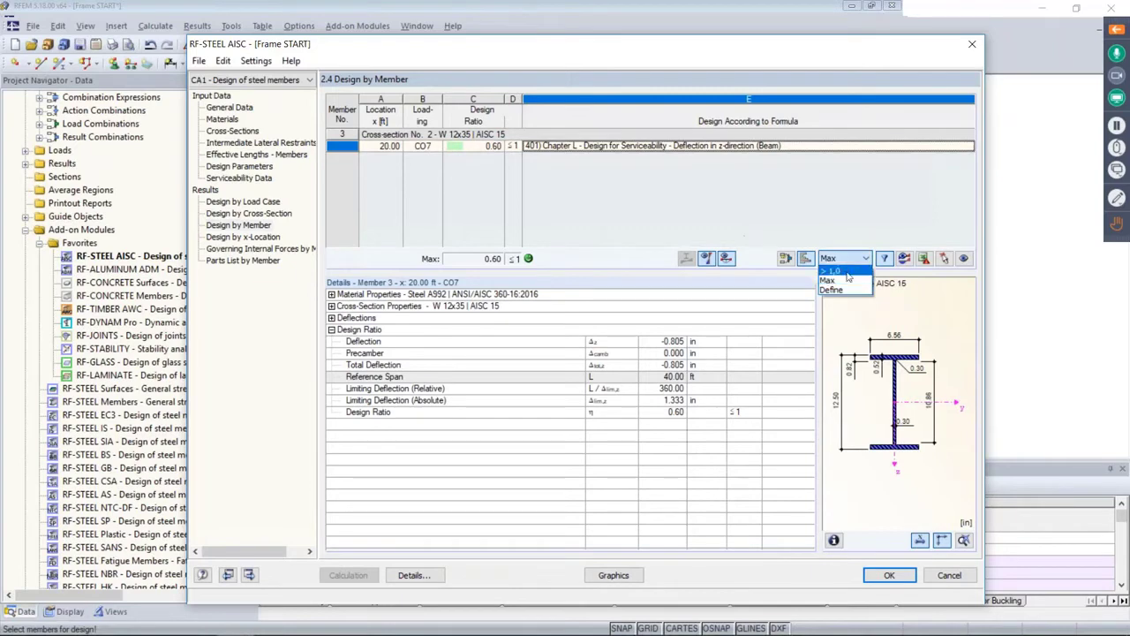
pyautogui.click(846, 272)
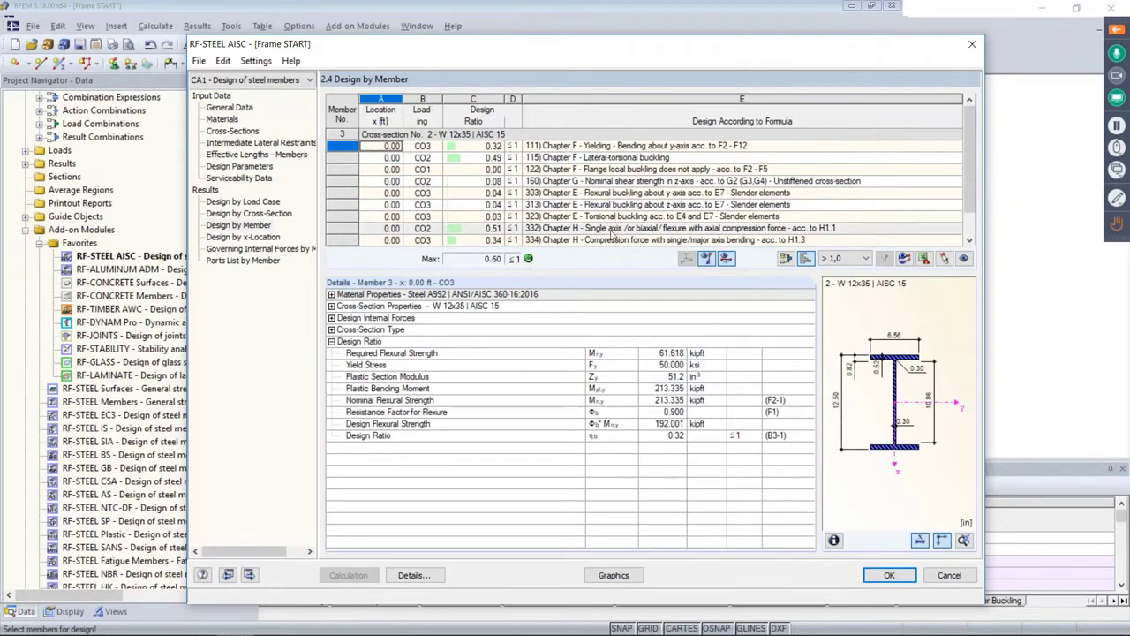
pyautogui.click(592, 159)
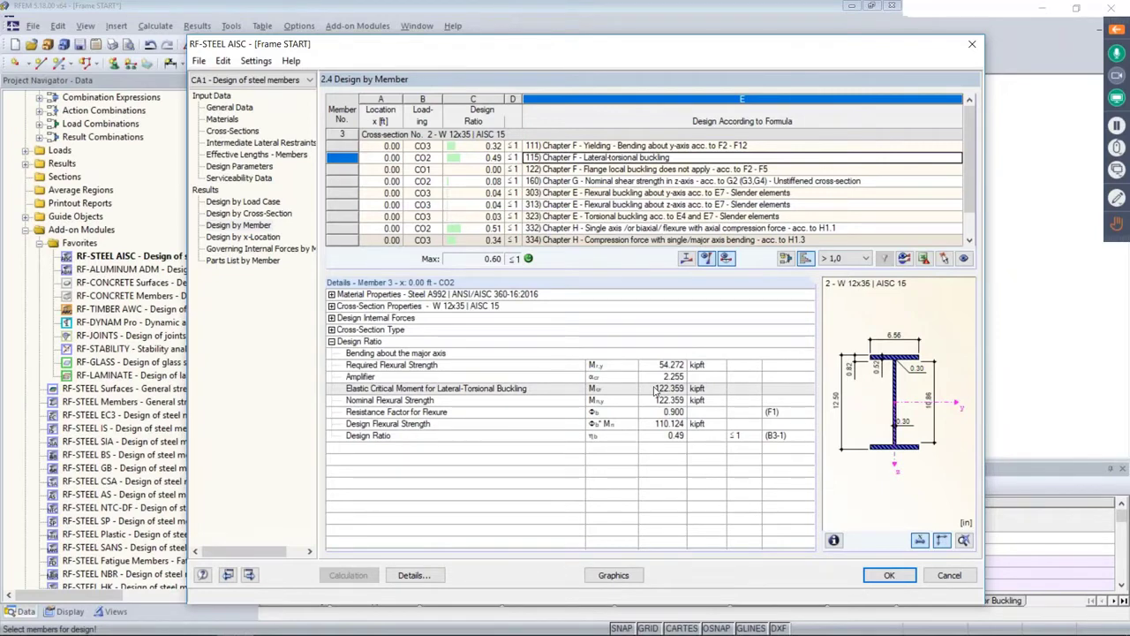
pyautogui.click(686, 259)
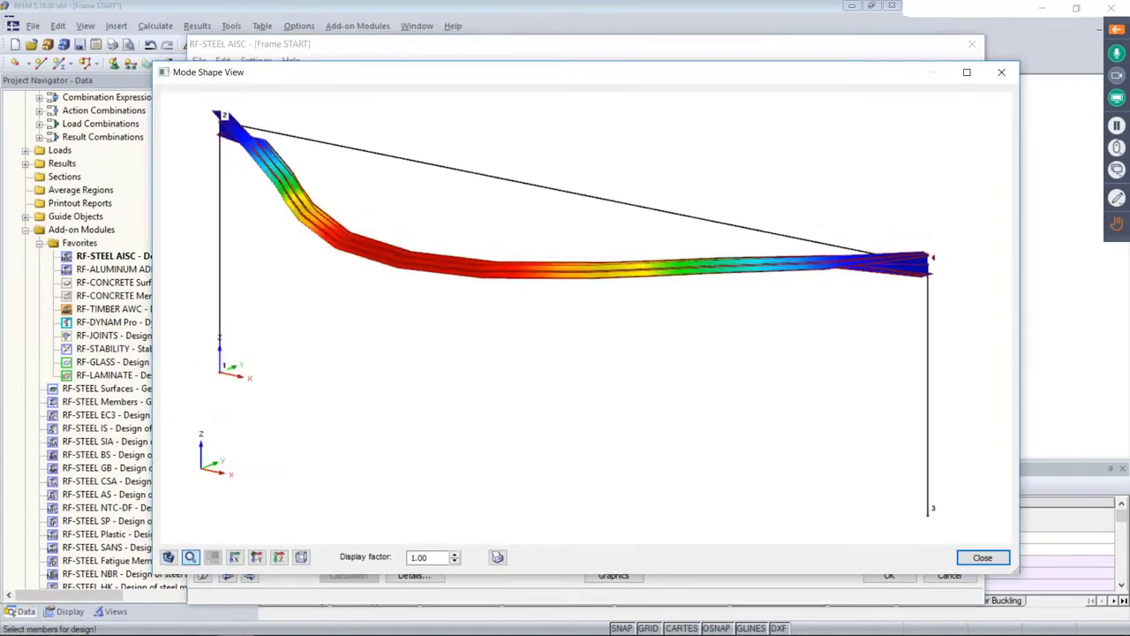
pyautogui.click(454, 562)
pyautogui.click(455, 562)
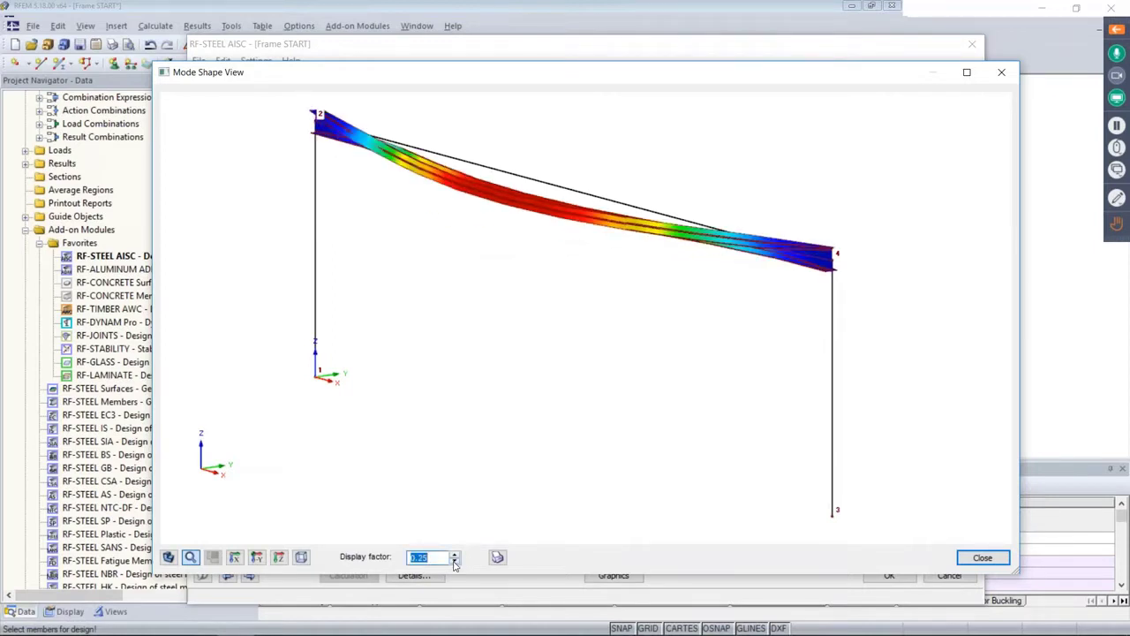
pyautogui.keyDown('ctrl'); pyautogui.moveTo(684, 322); pyautogui.dragTo(457, 267, button='middle'); pyautogui.keyUp('ctrl')
pyautogui.click(455, 562)
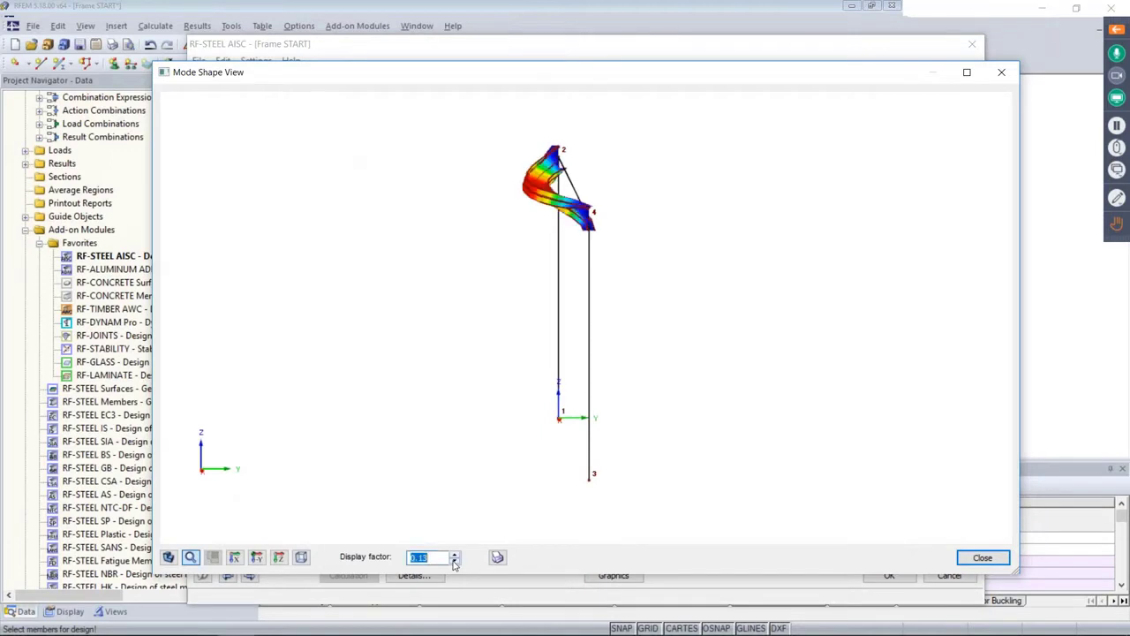
pyautogui.click(455, 563)
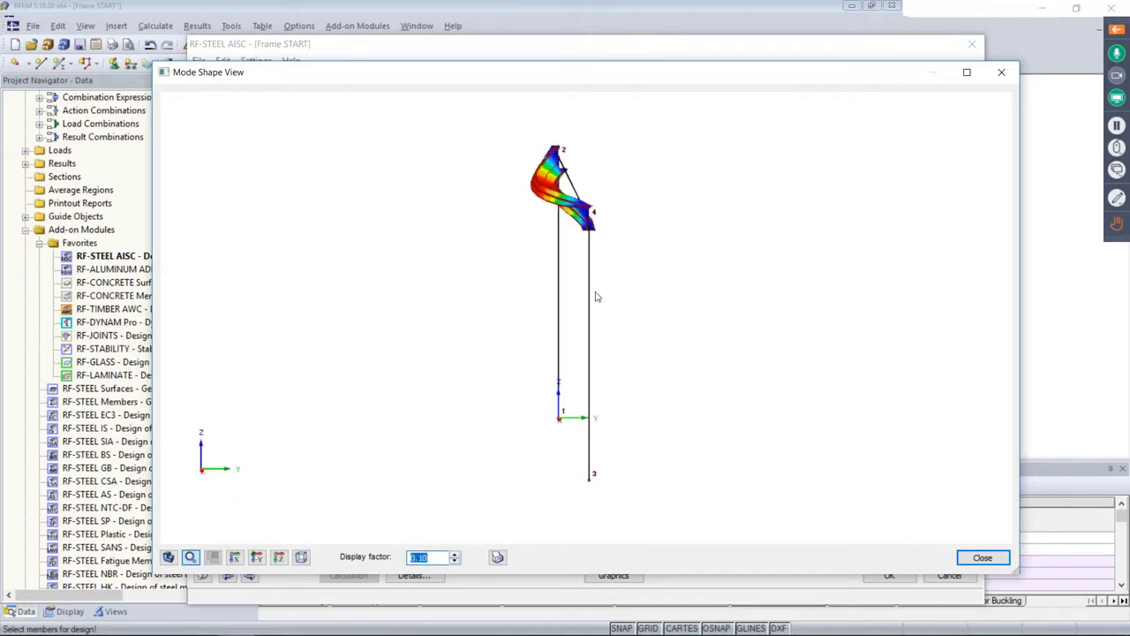
pyautogui.click(168, 557)
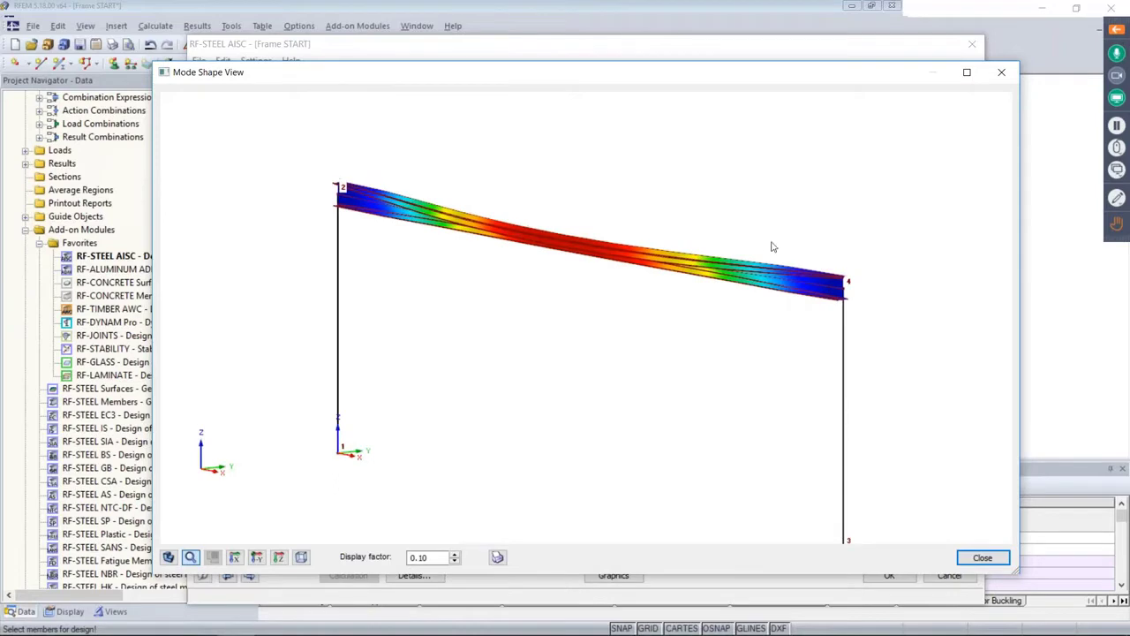
pyautogui.click(983, 557)
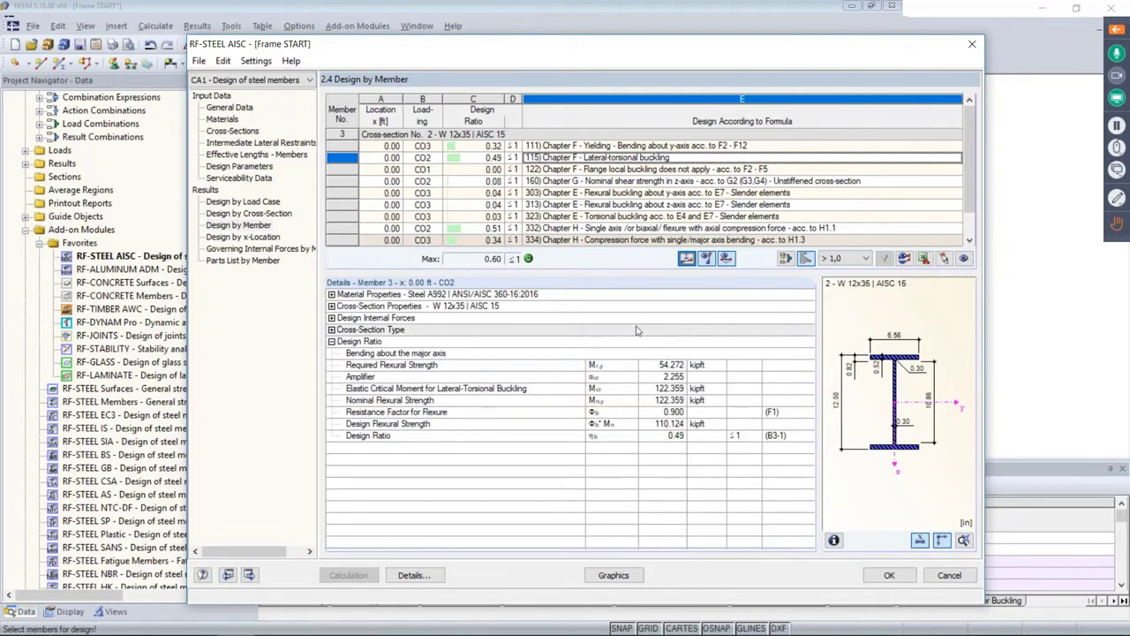
# Step: Display the RF-STEEL AISC CA1 design ratios graphically on the model
pyautogui.click(613, 575)
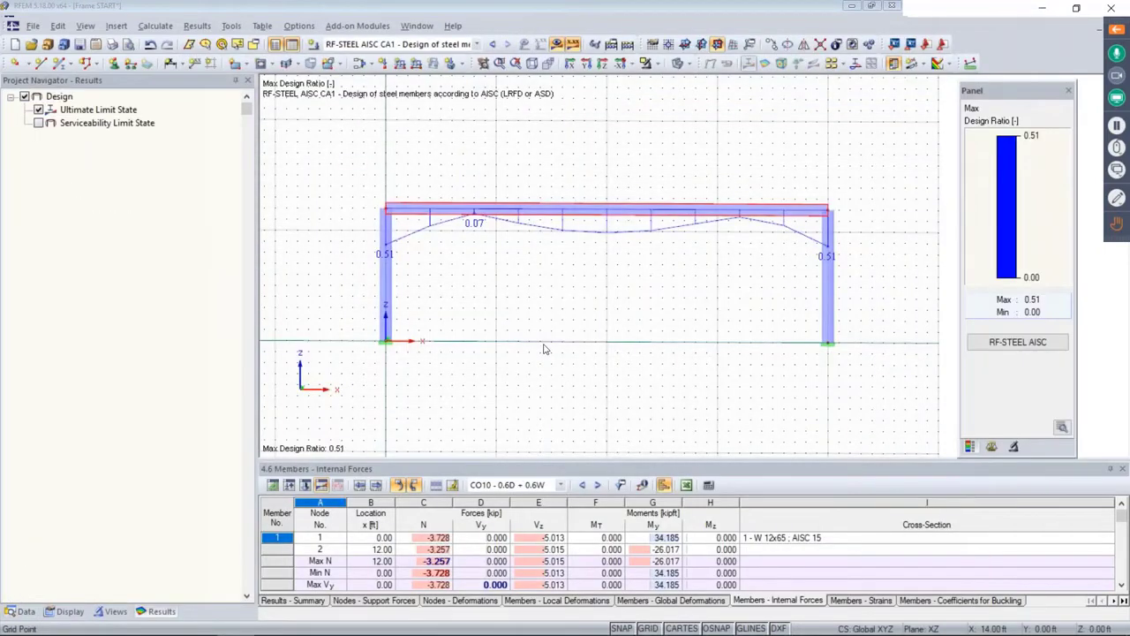
pyautogui.click(477, 45)
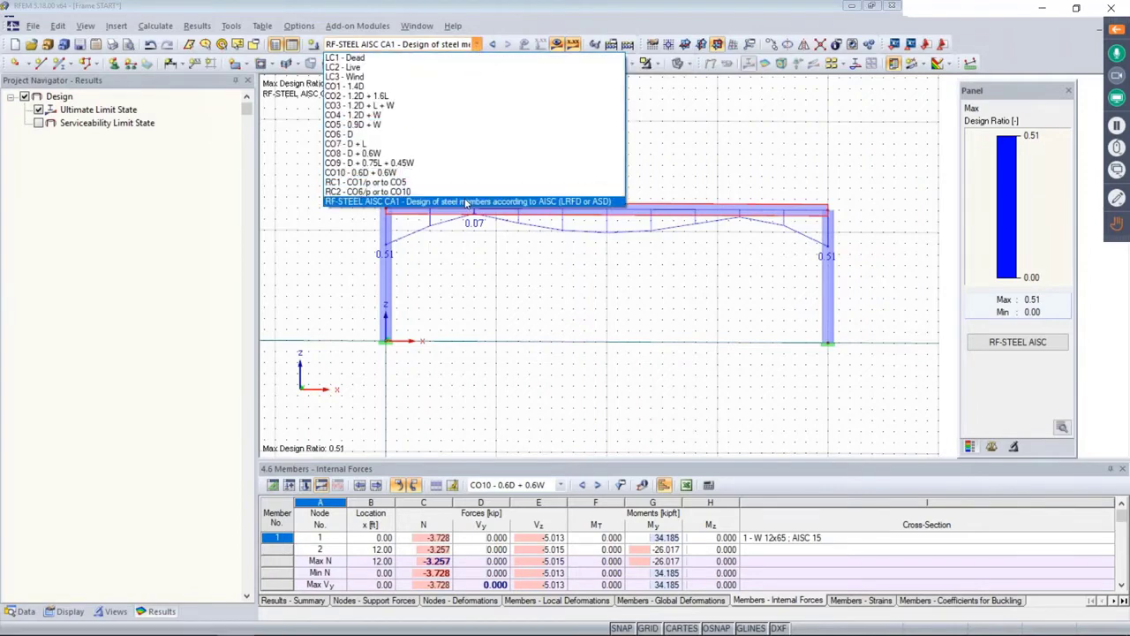
pyautogui.click(323, 44)
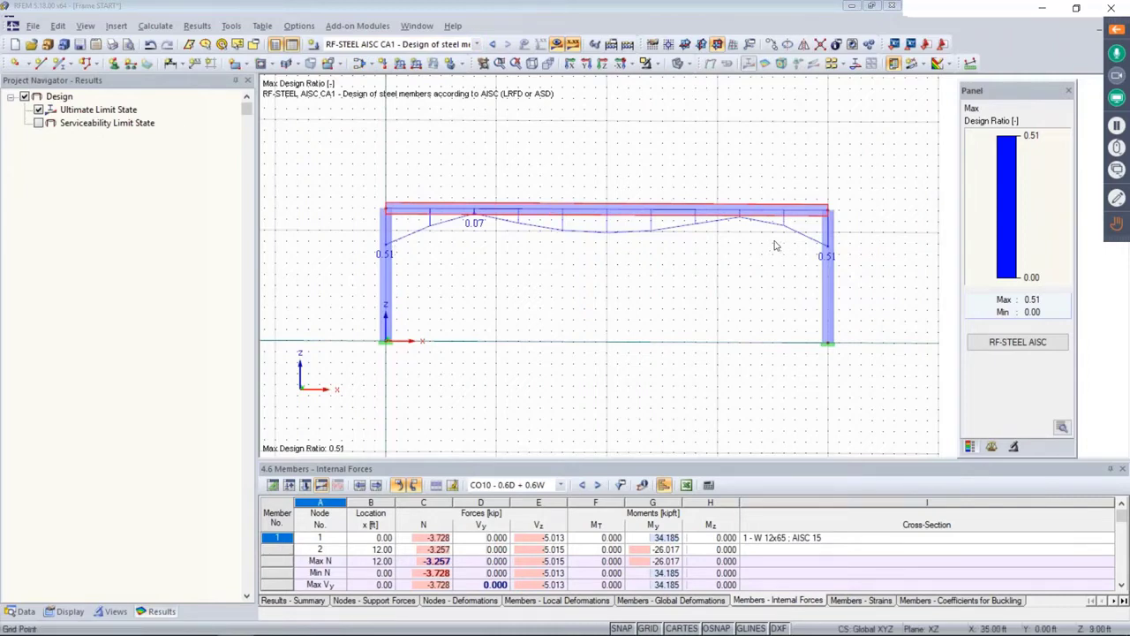
# Step: Toggle Ultimate and Serviceability Limit State ratios, ending with both shown (max 0.60 midspan)
pyautogui.click(39, 123)
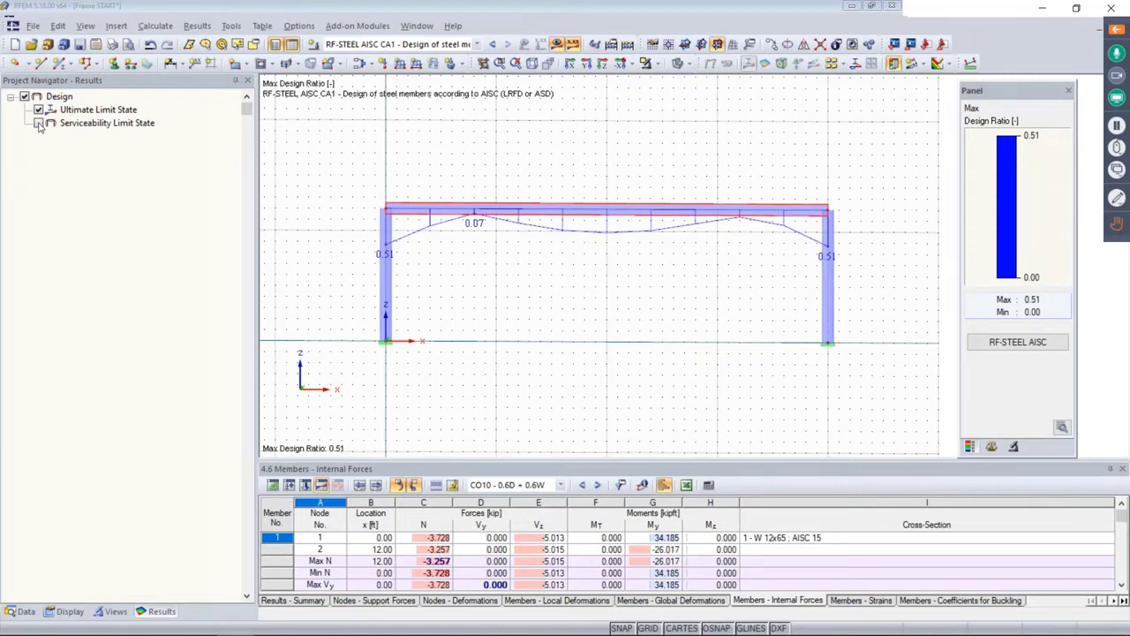
pyautogui.click(39, 110)
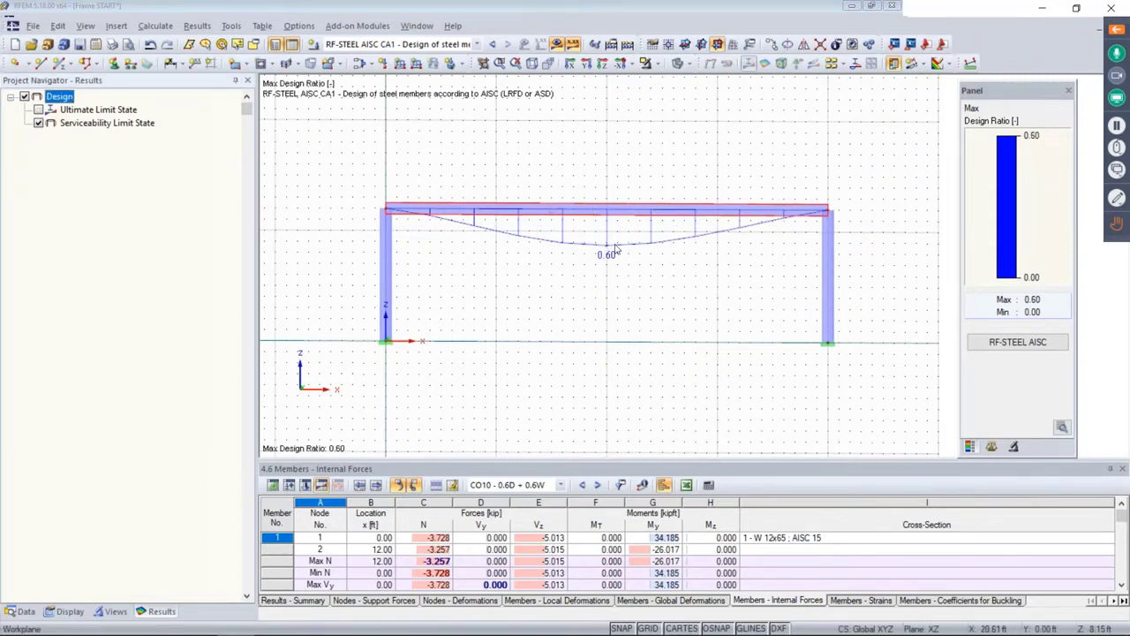
pyautogui.scroll(1, 615, 224)
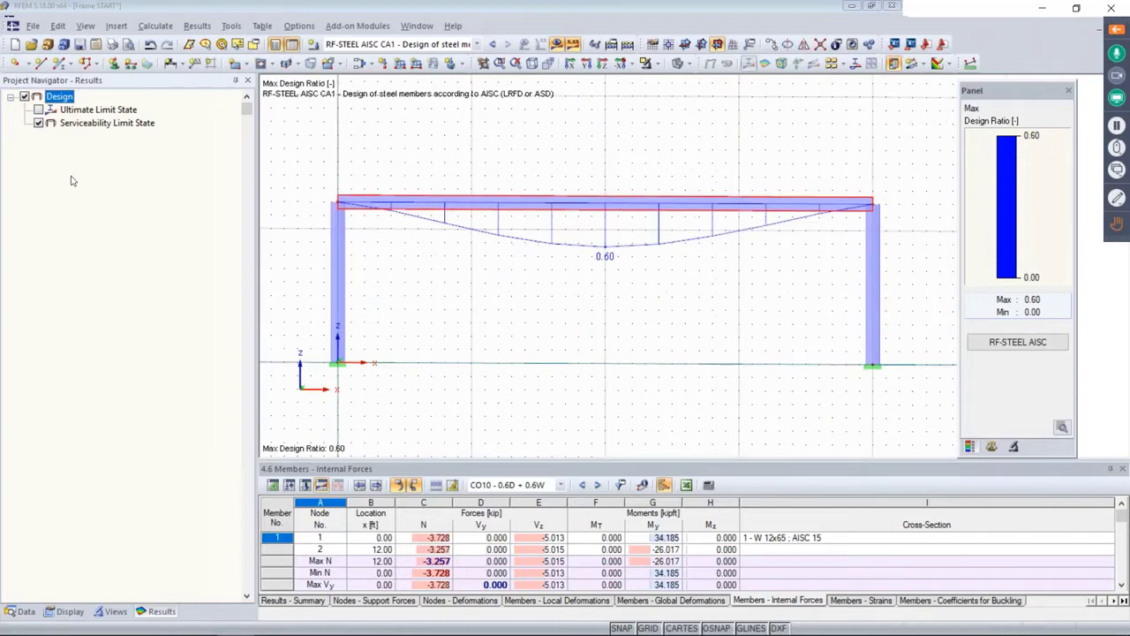
pyautogui.click(39, 110)
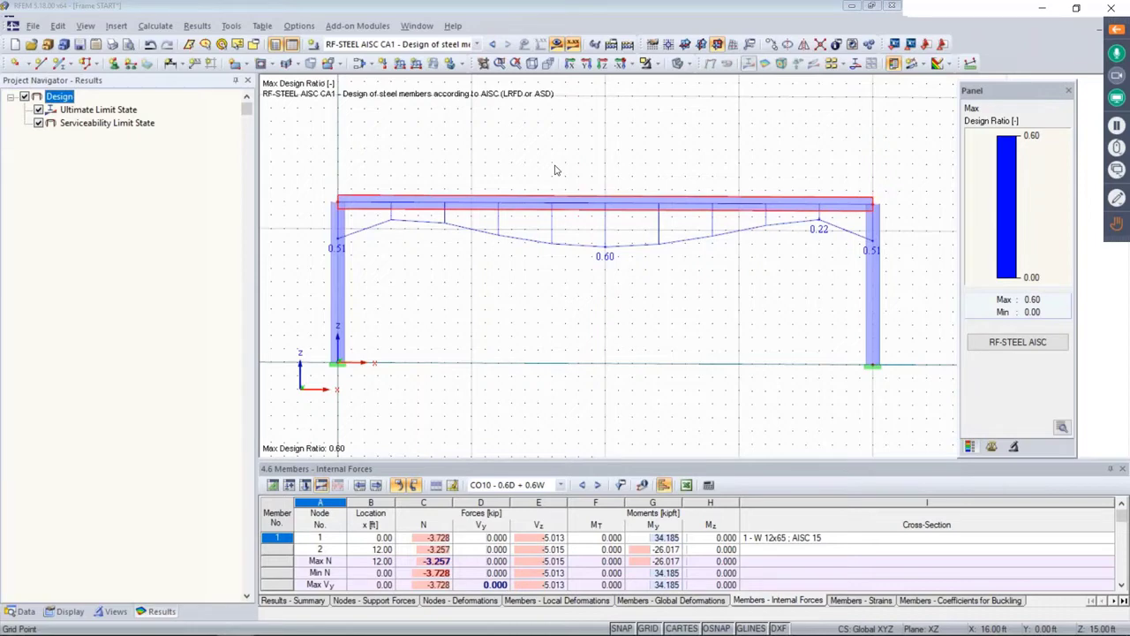
# Step: Back in model data, divide the top beam with 1 intermediate node, creating node 5 and member 4
pyautogui.click(556, 44)
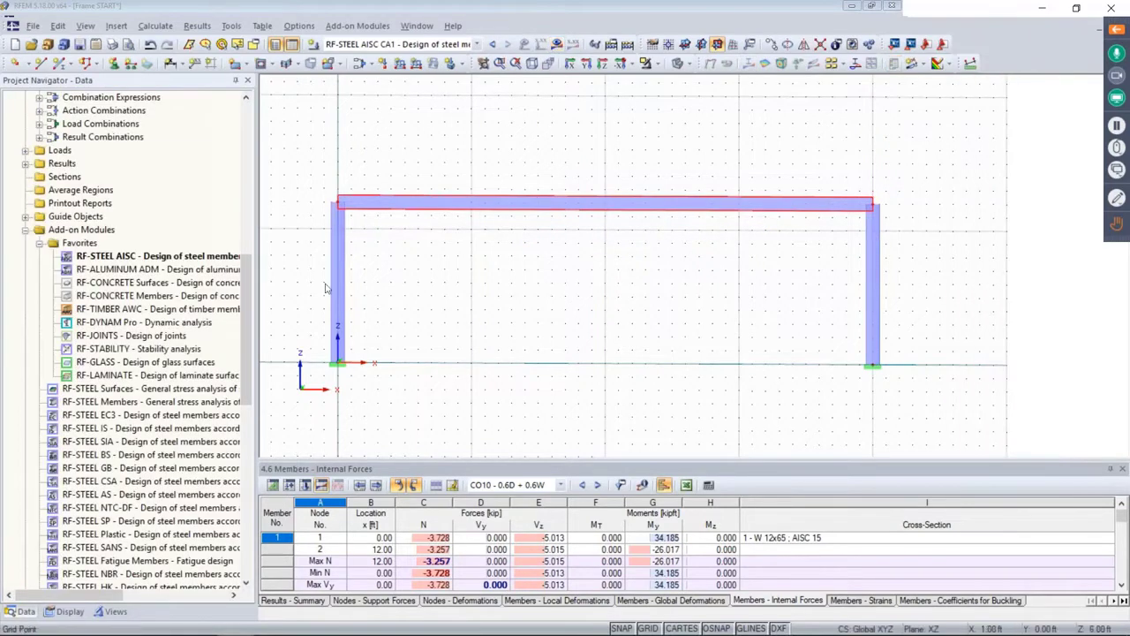
pyautogui.moveTo(248, 291); pyautogui.dragTo(248, 140)
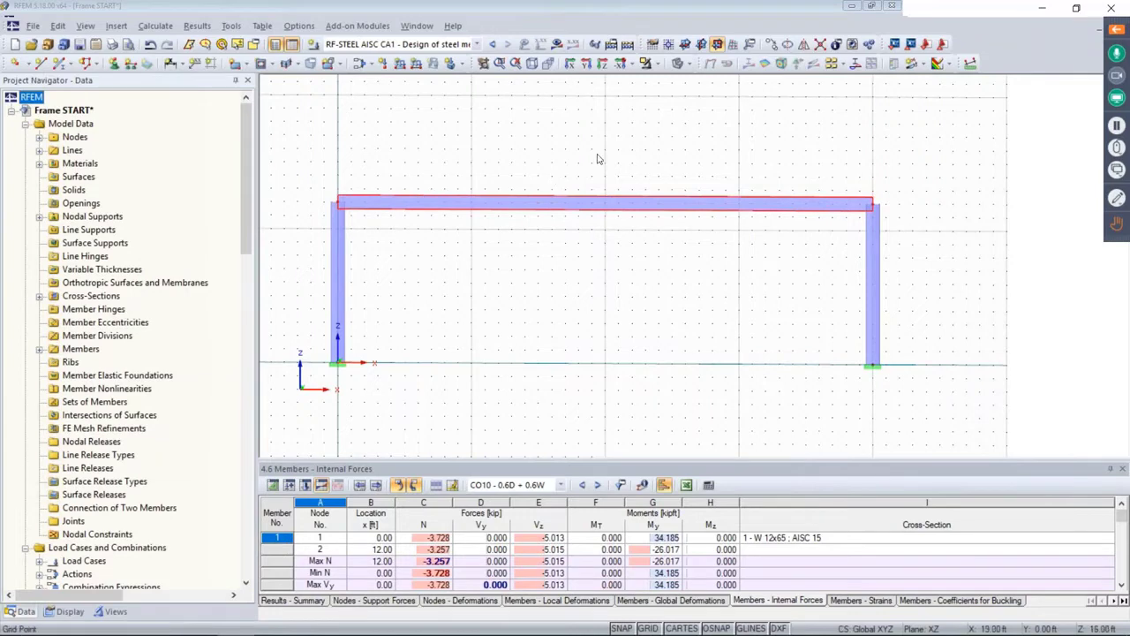
pyautogui.rightClick(580, 209)
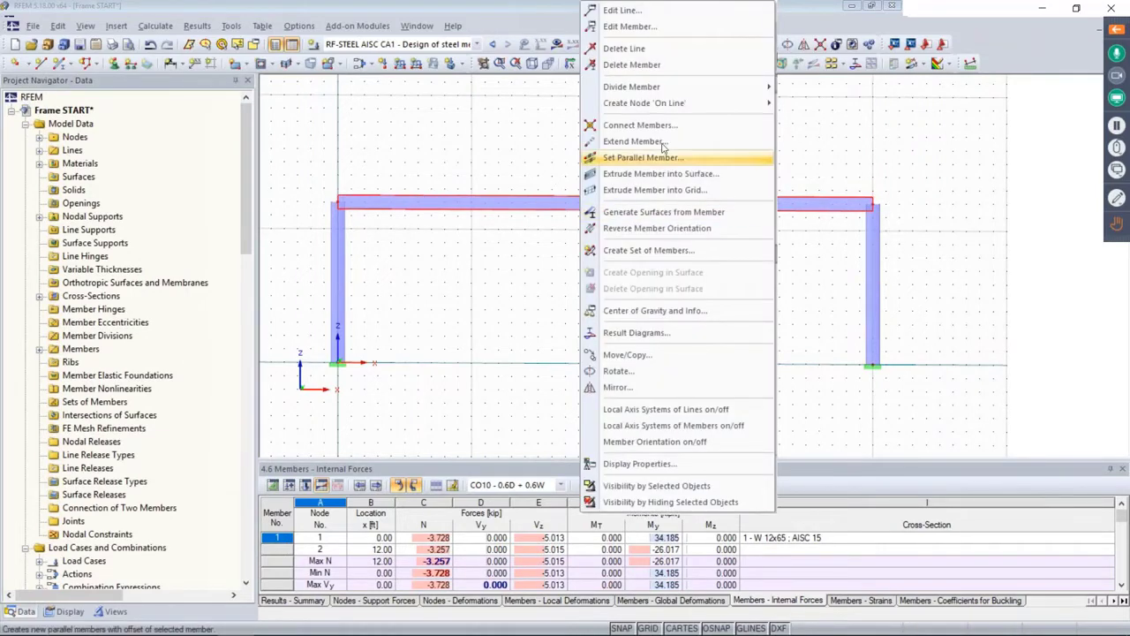
pyautogui.moveTo(680, 86)
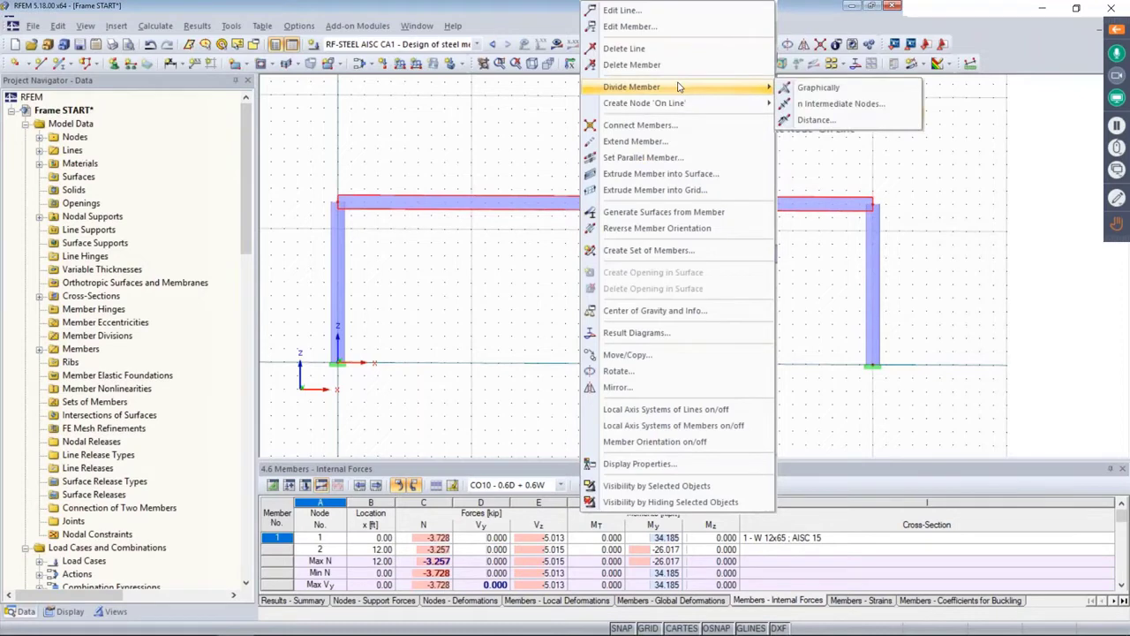
pyautogui.click(812, 106)
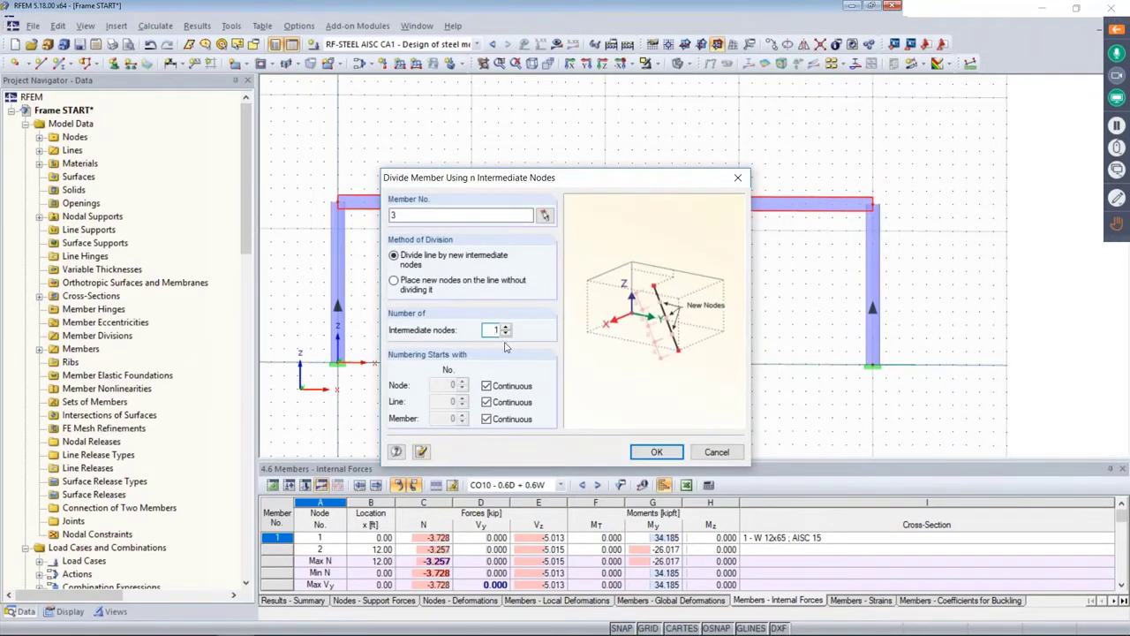
pyautogui.click(656, 451)
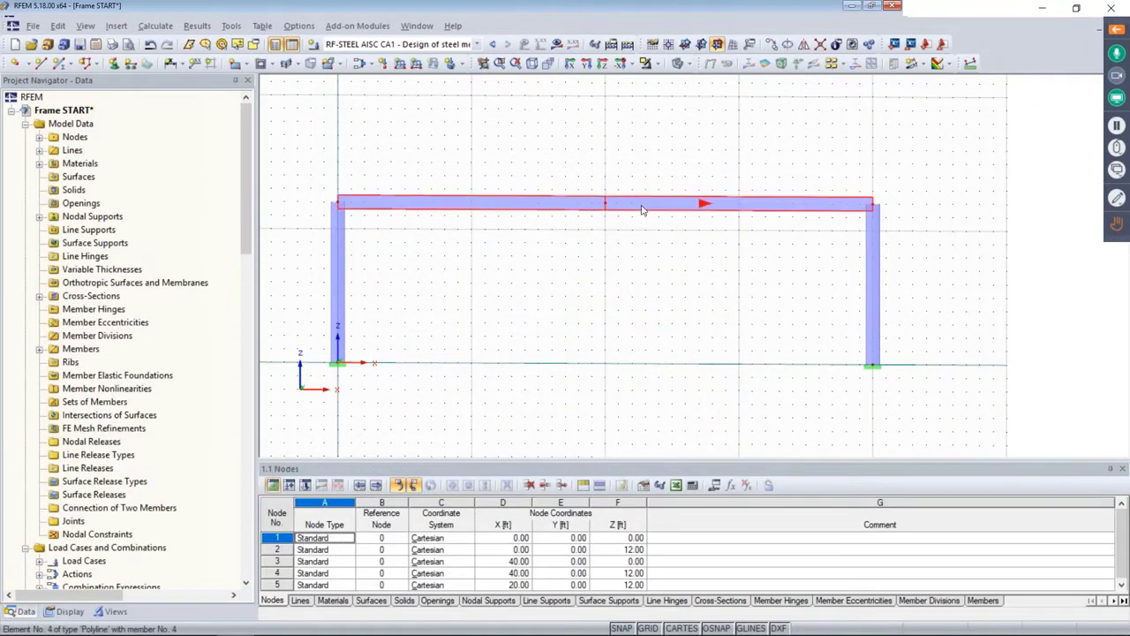
# Step: Drag midspan node 5 up to Z = 15 ft to form the gable roof peak
pyautogui.scroll(2, 593, 237)
pyautogui.moveTo(610, 198); pyautogui.dragTo(641, 222, button='middle')
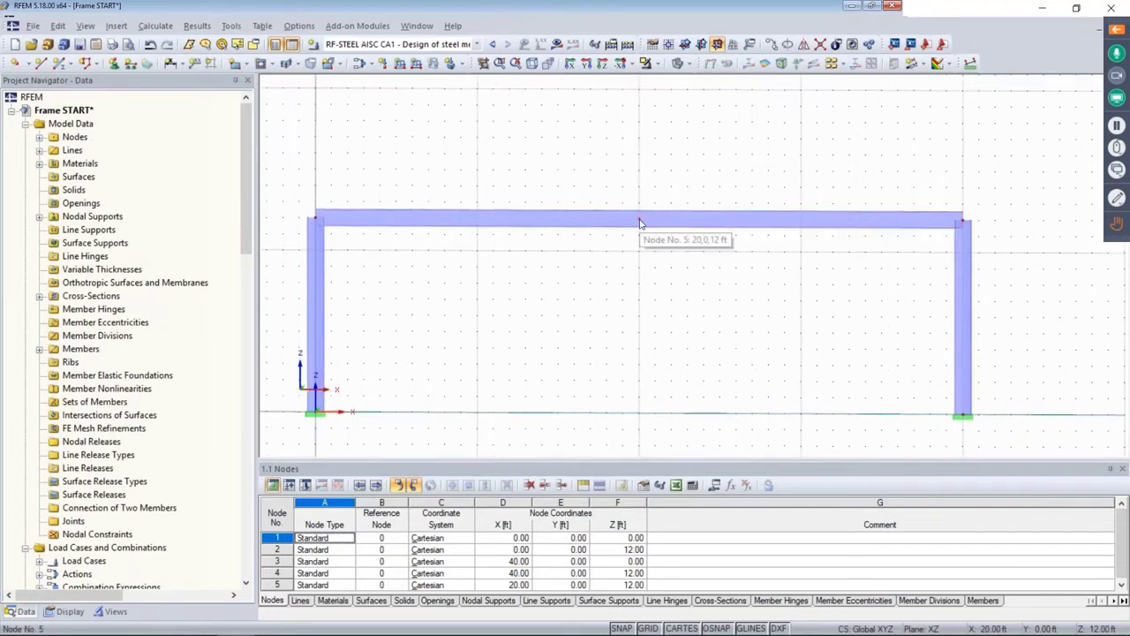
pyautogui.moveTo(640, 223); pyautogui.dragTo(639, 168)
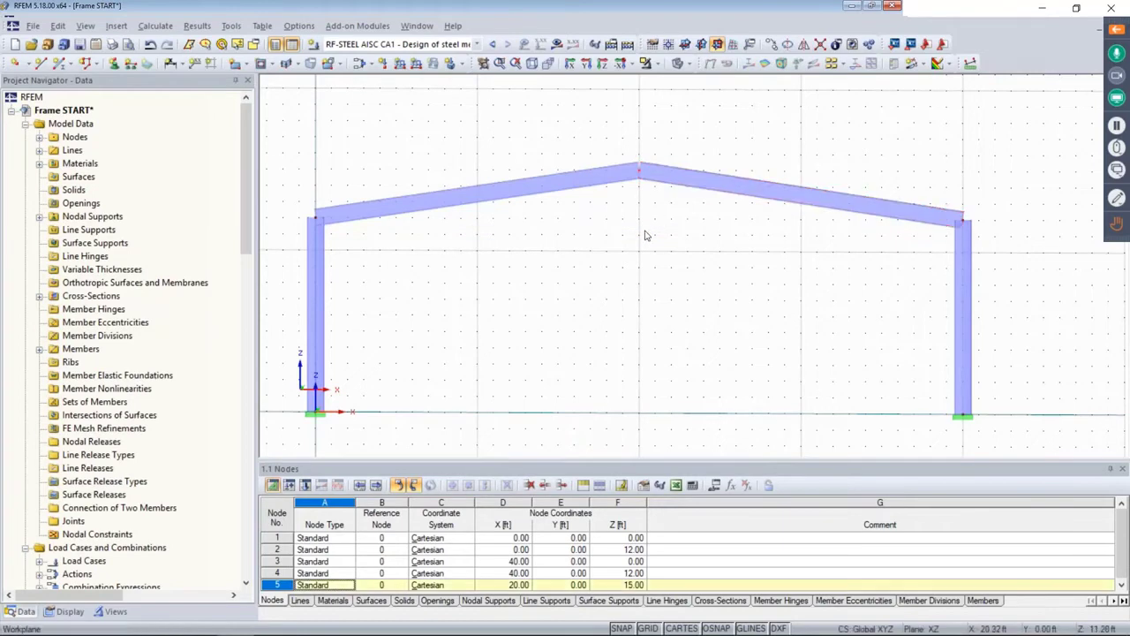
pyautogui.keyDown('ctrl'); pyautogui.moveTo(645, 235); pyautogui.dragTo(759, 265, button='middle'); pyautogui.keyUp('ctrl')
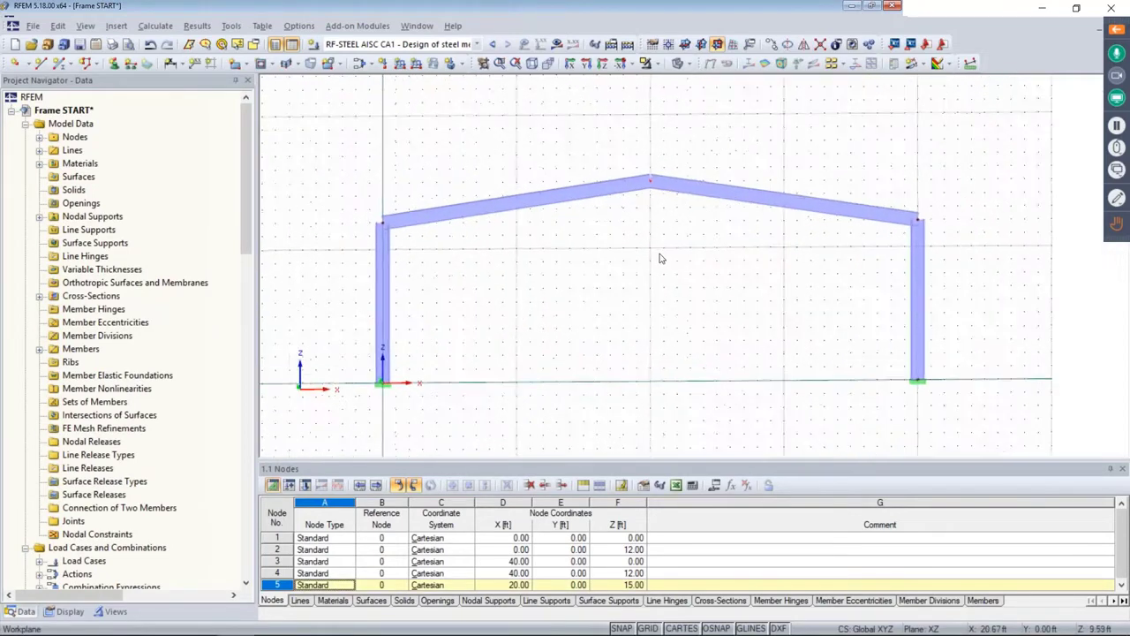
pyautogui.scroll(1, 661, 258)
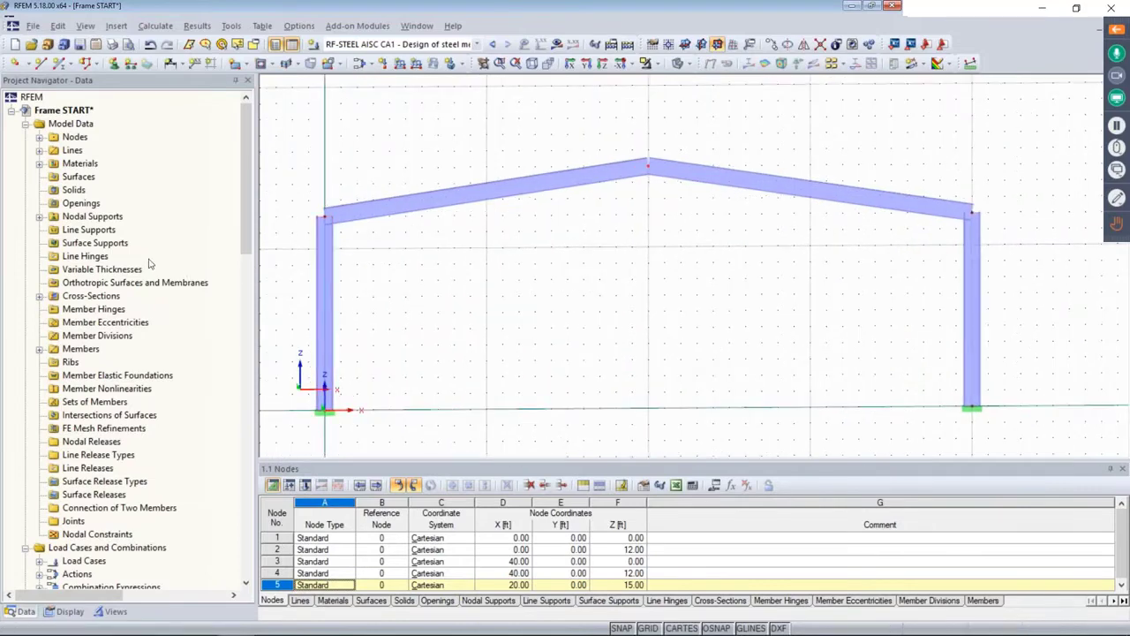
# Step: Open rafter cross-section 2: W 12x35 for editing from the Cross-Sections list
pyautogui.click(40, 296)
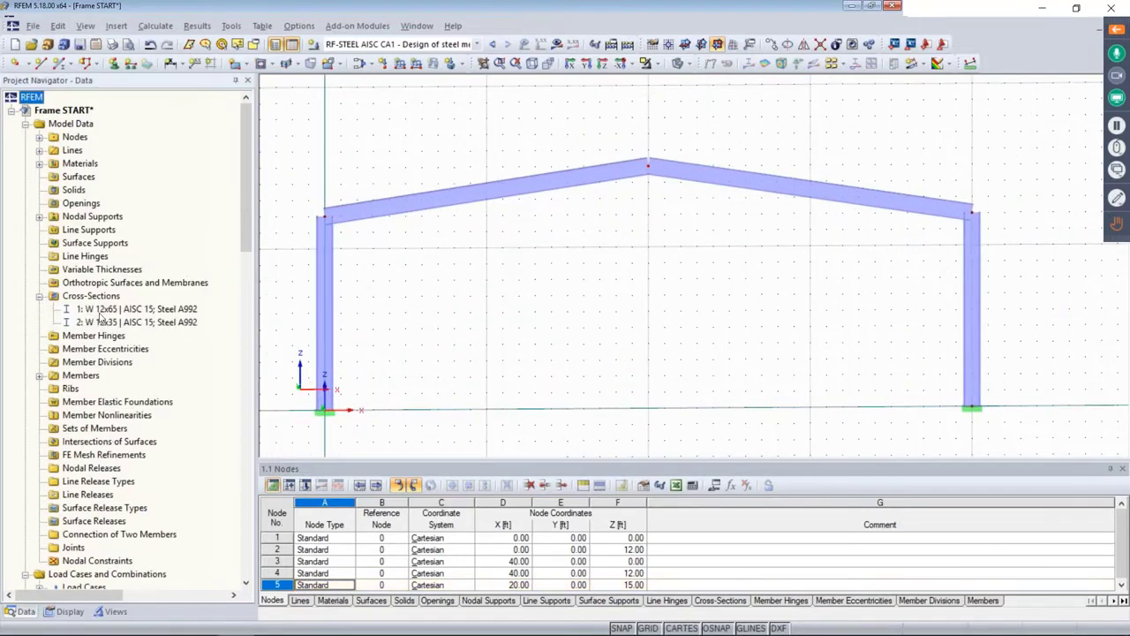
pyautogui.click(102, 323)
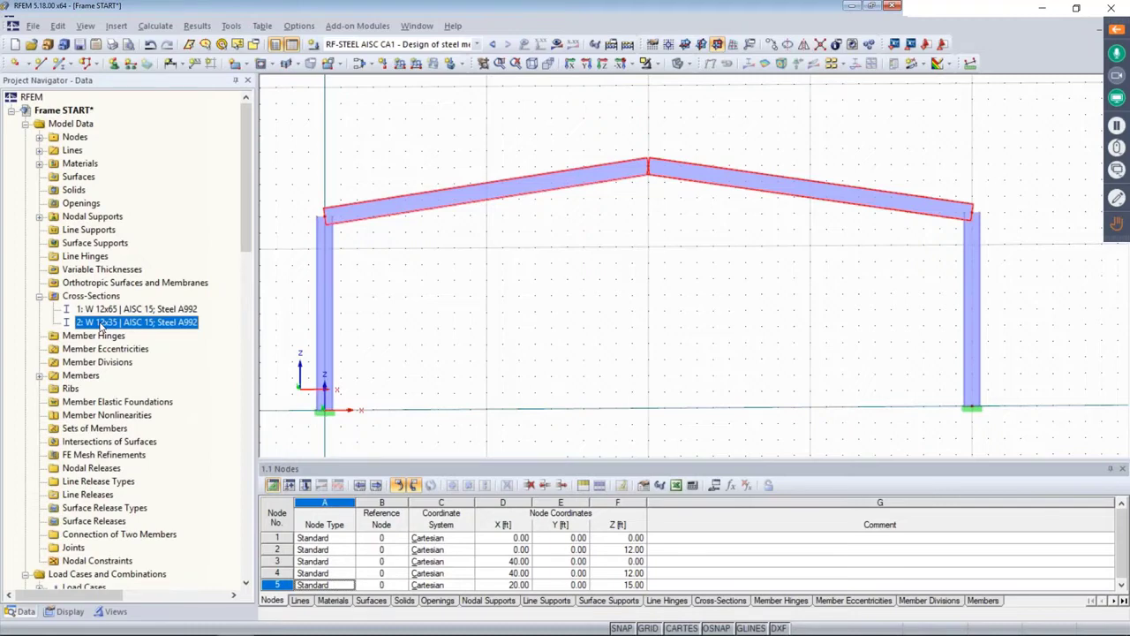
pyautogui.doubleClick(99, 325)
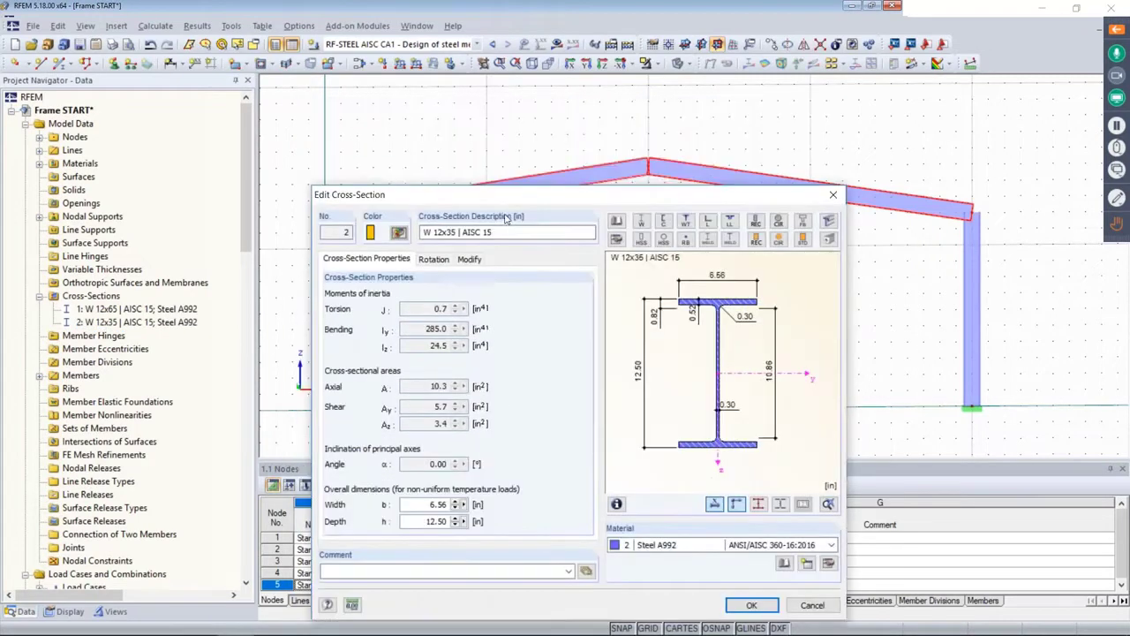
pyautogui.moveTo(610, 222); pyautogui.dragTo(640, 94)
# Step: Replace it with the rolled I-section W 12x50 from the AISC library and apply
pyautogui.click(651, 120)
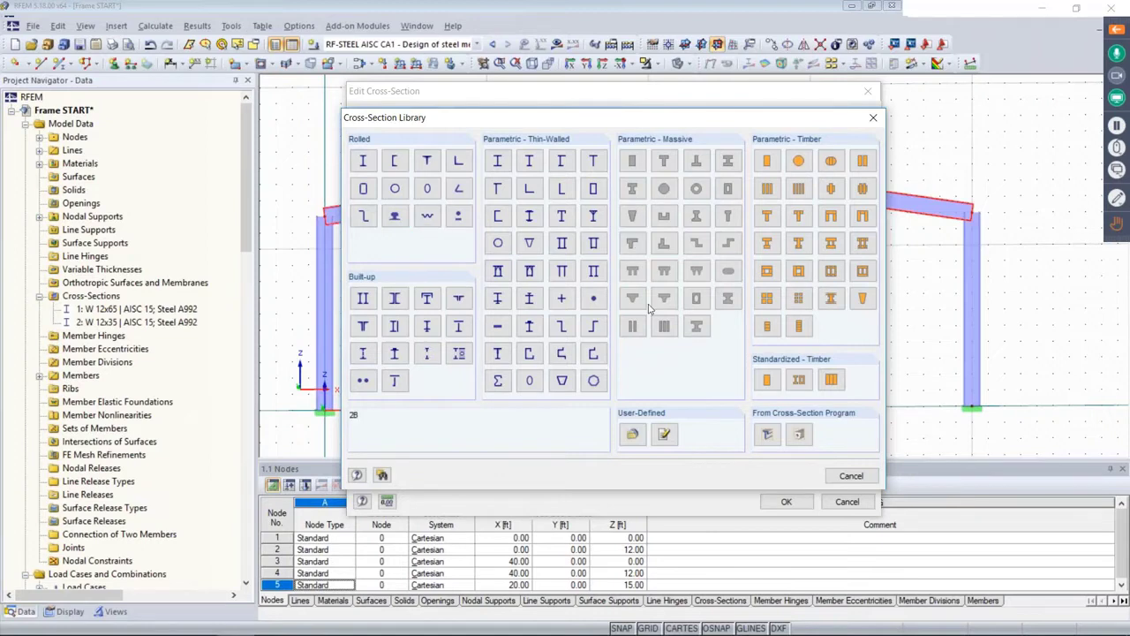
pyautogui.click(497, 298)
pyautogui.click(362, 160)
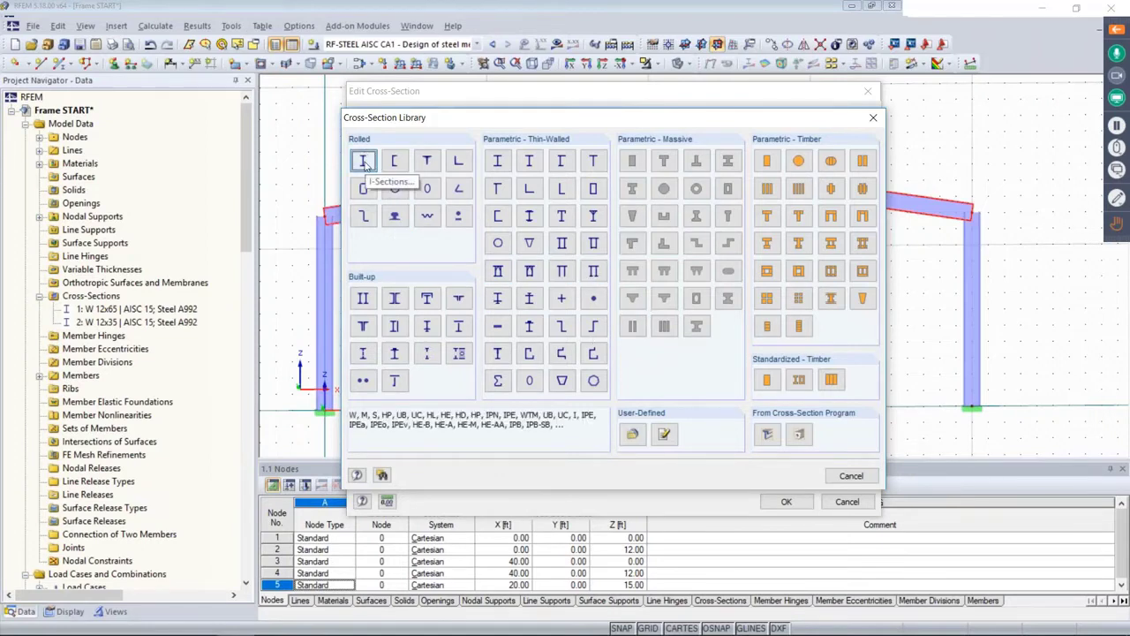
pyautogui.doubleClick(363, 162)
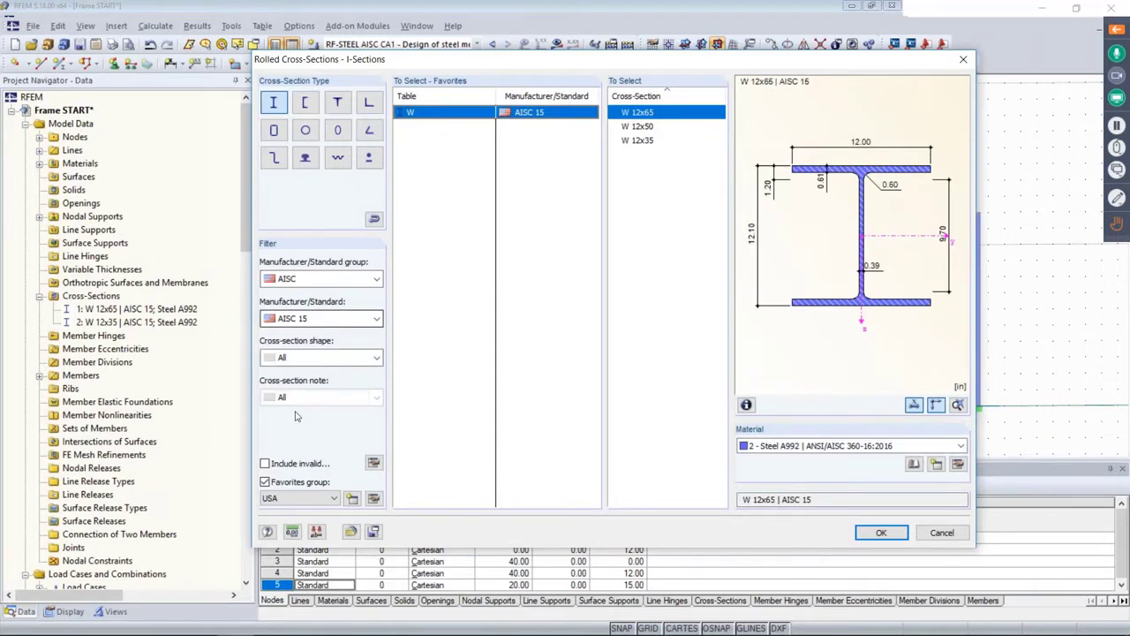
pyautogui.click(265, 483)
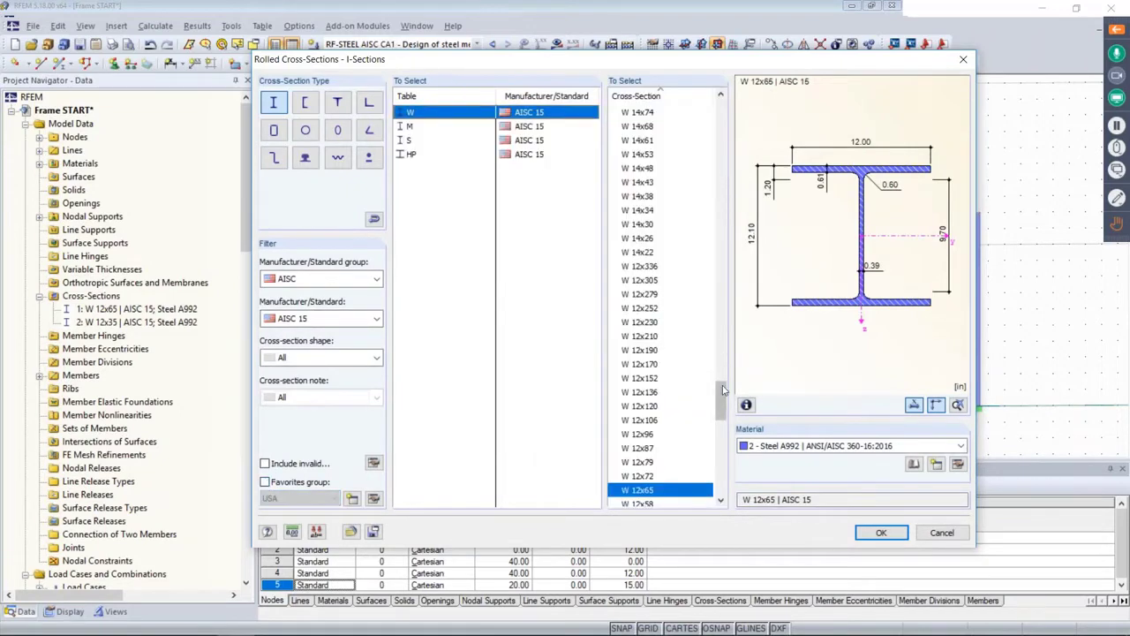
pyautogui.moveTo(723, 393)
pyautogui.mouseDown()
pyautogui.moveTo(712, 139)
pyautogui.moveTo(695, 379)
pyautogui.moveTo(718, 293)
pyautogui.moveTo(717, 382)
pyautogui.mouseUp()
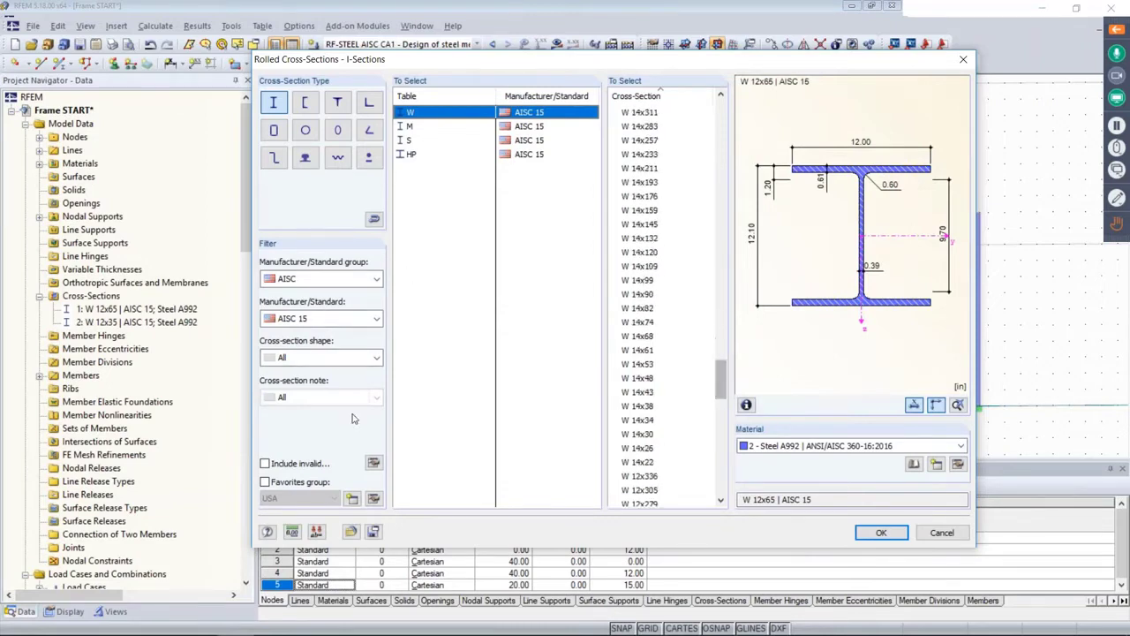
pyautogui.click(265, 483)
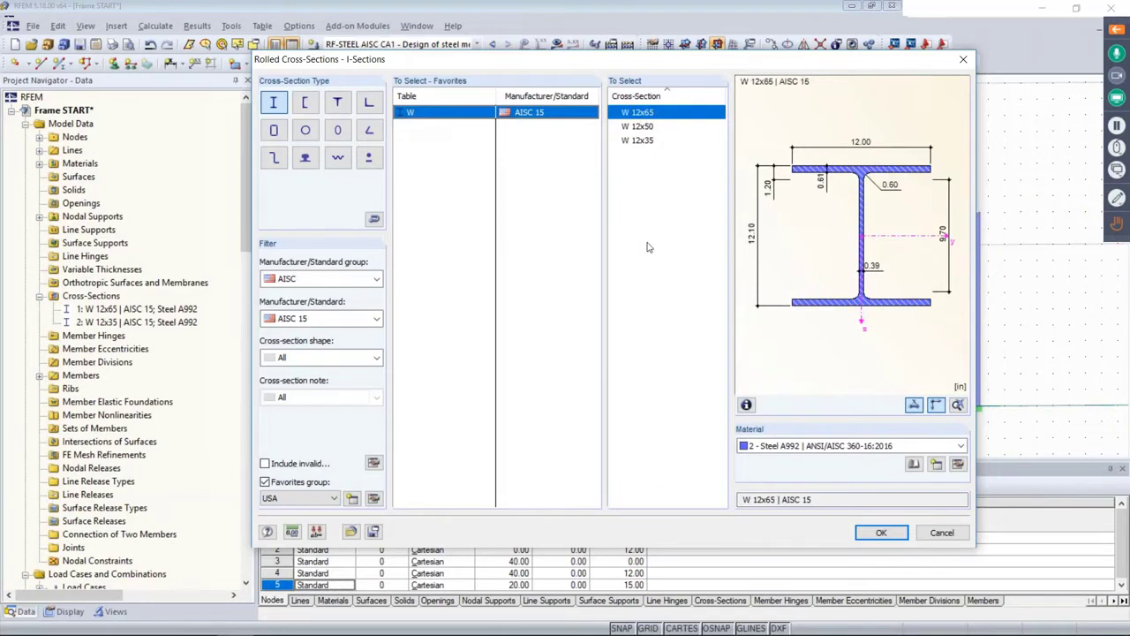
pyautogui.click(643, 129)
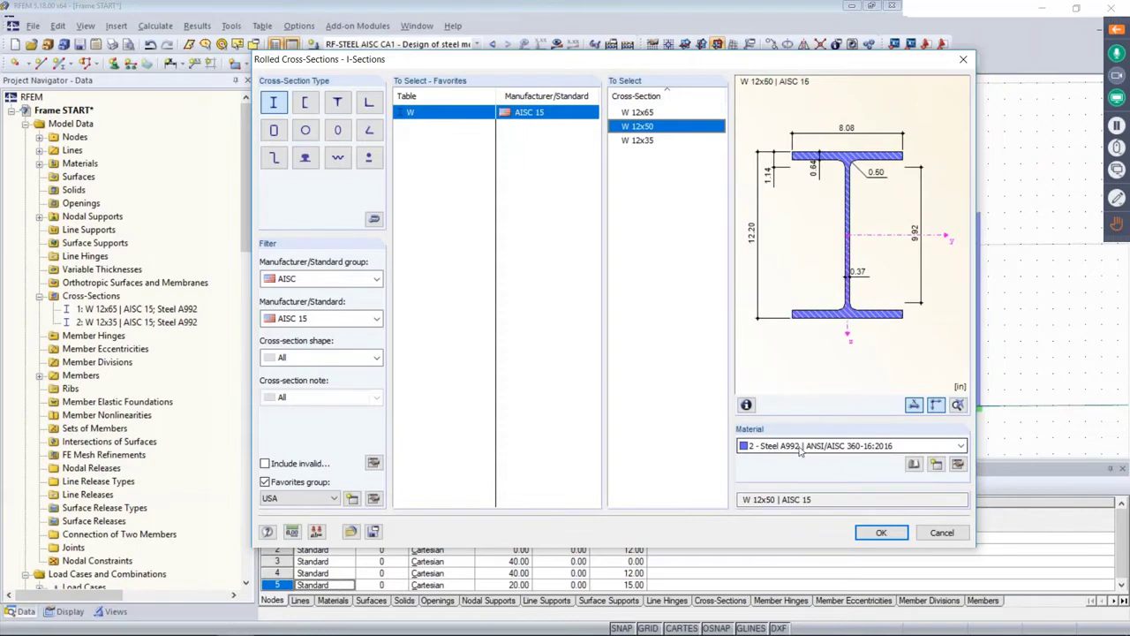
pyautogui.click(881, 533)
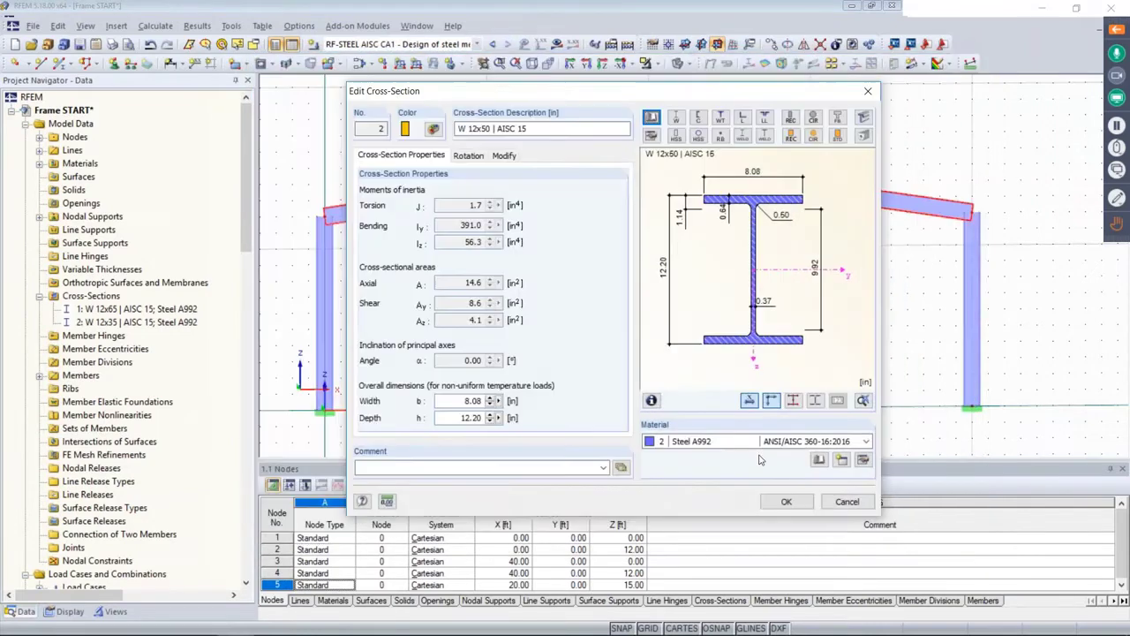
pyautogui.click(786, 501)
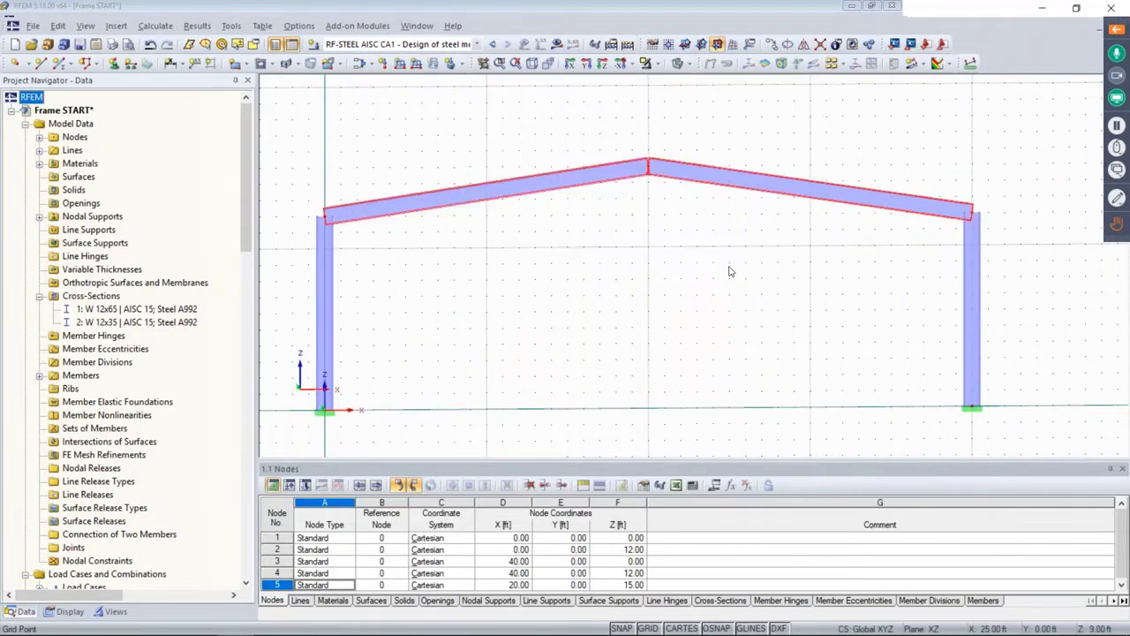
# Step: Step from LC1 Dead loads through Live, CO1 and CO2 to CO3, then hide the load graphics
pyautogui.click(672, 229)
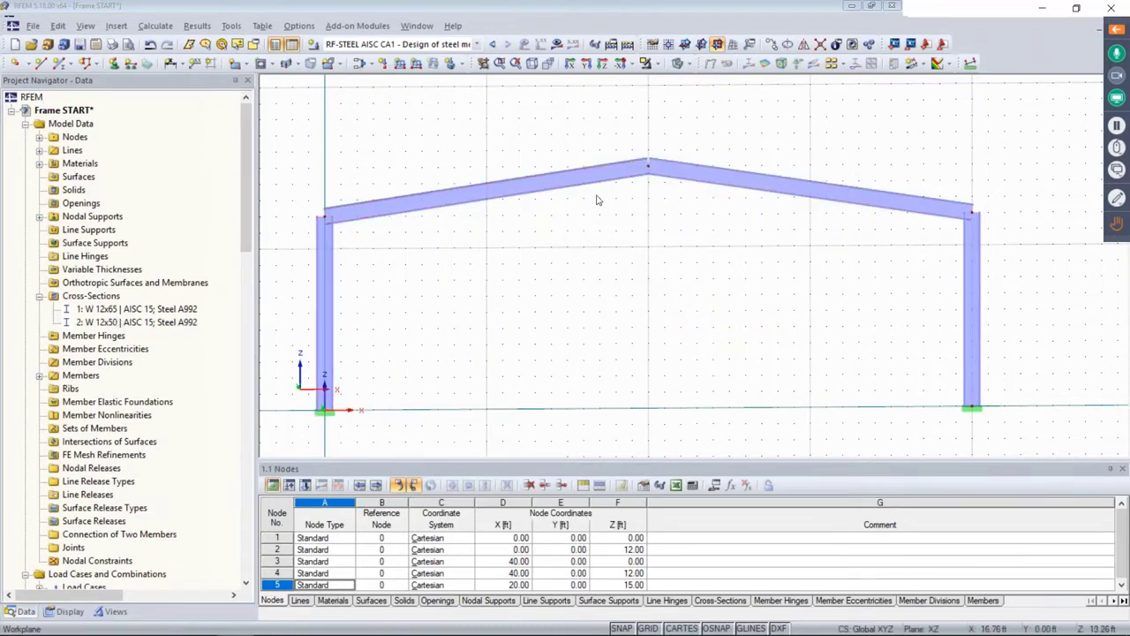
pyautogui.click(371, 45)
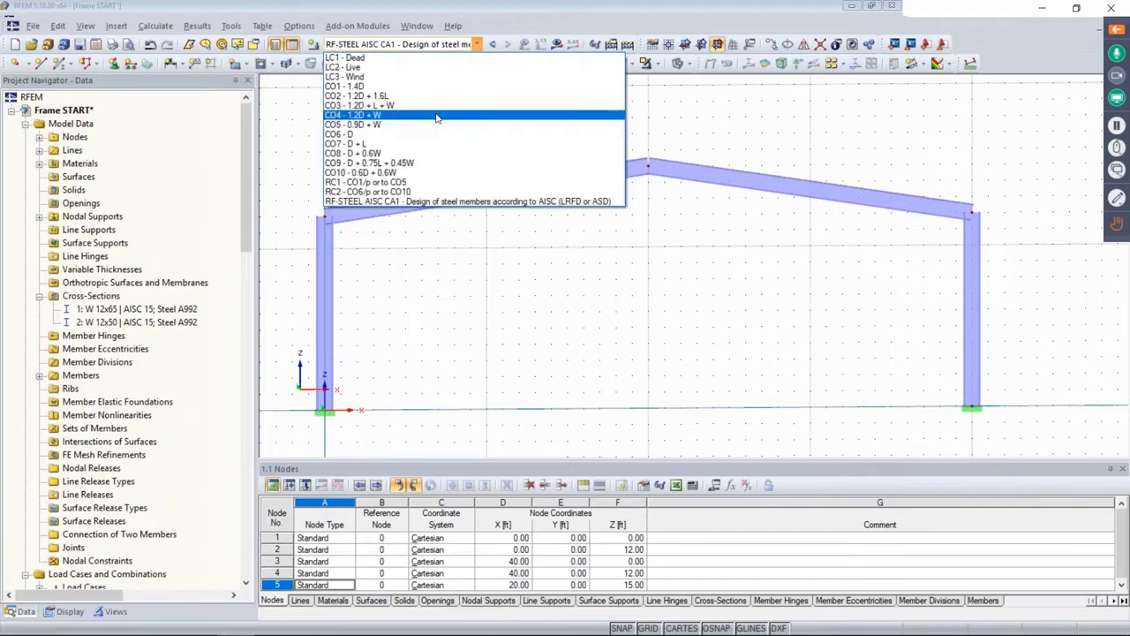
pyautogui.click(359, 57)
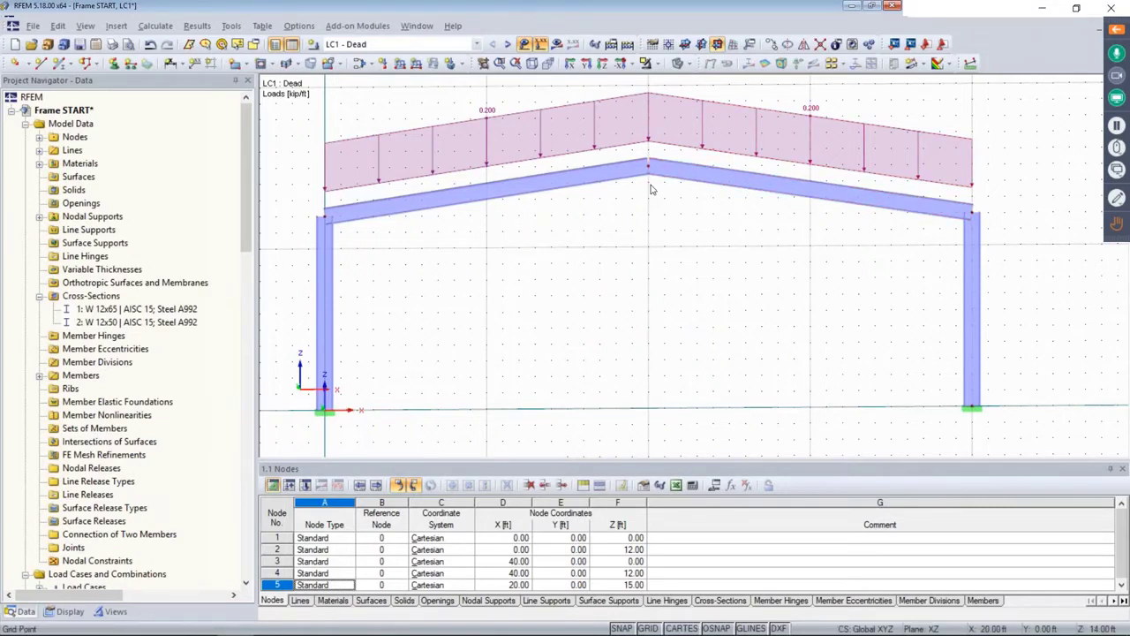
pyautogui.click(507, 43)
pyautogui.scroll(-1, 590, 213)
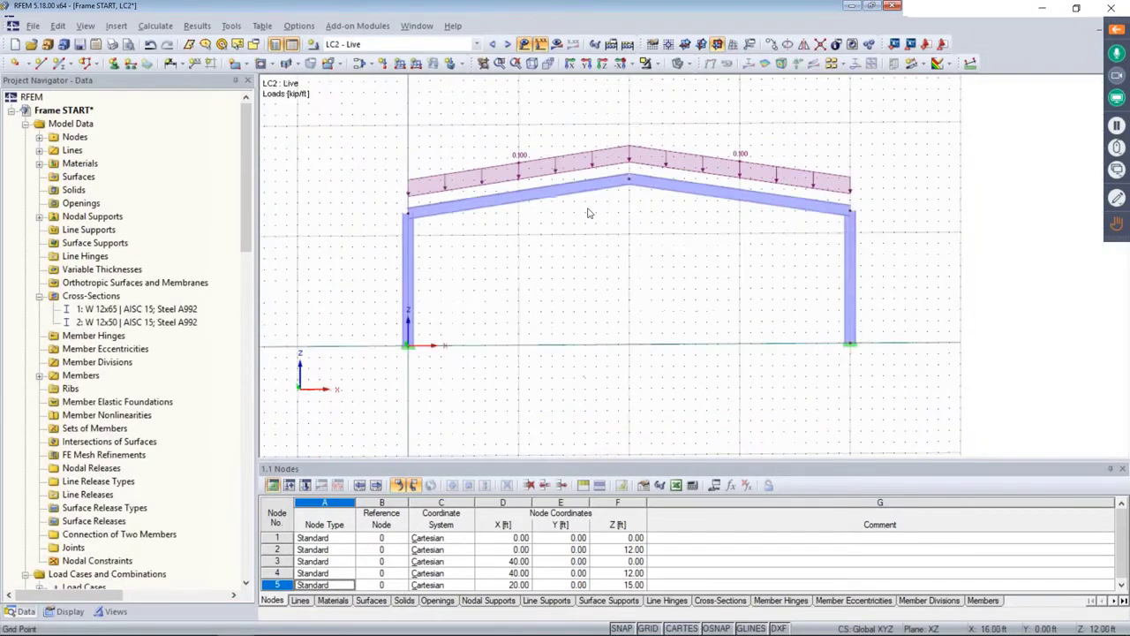
pyautogui.click(509, 43)
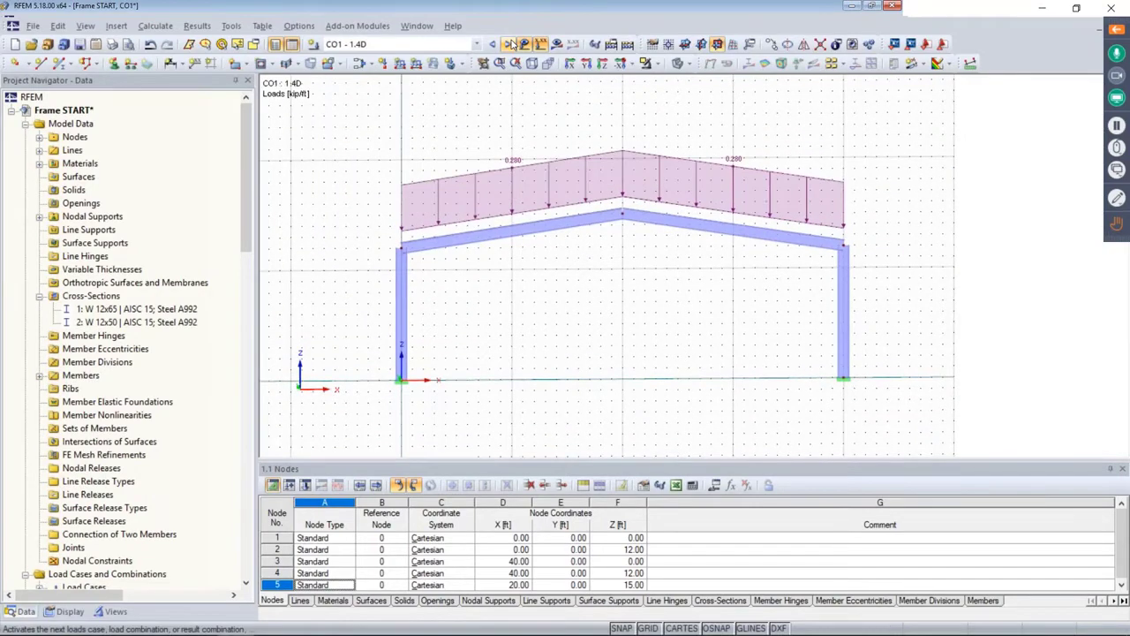
pyautogui.click(511, 43)
pyautogui.click(510, 43)
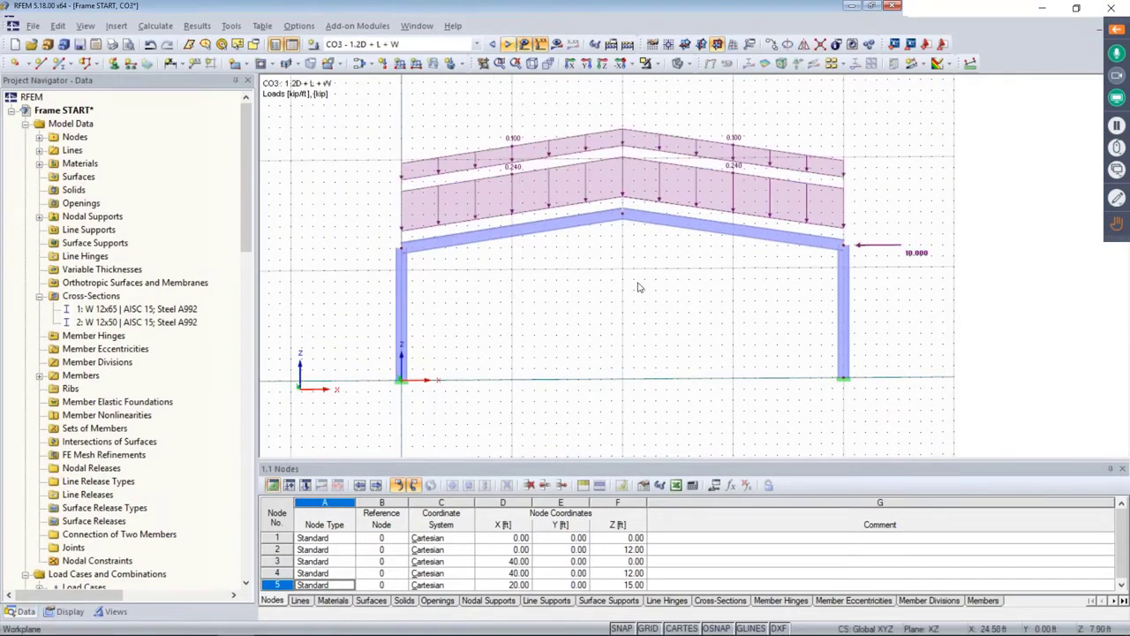
pyautogui.click(39, 297)
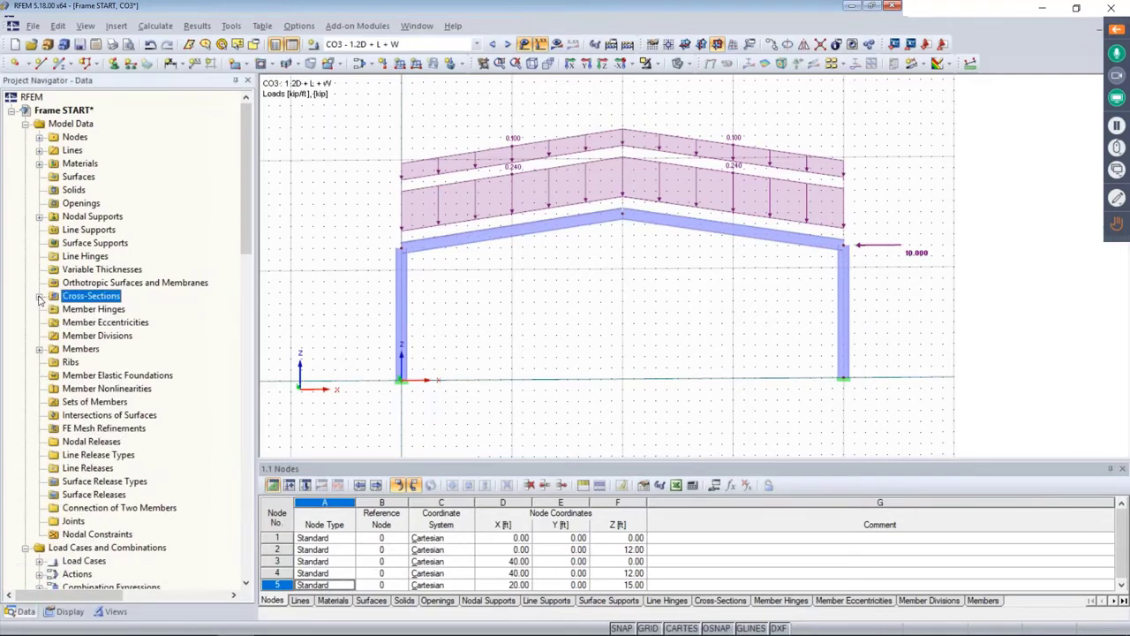
pyautogui.click(541, 43)
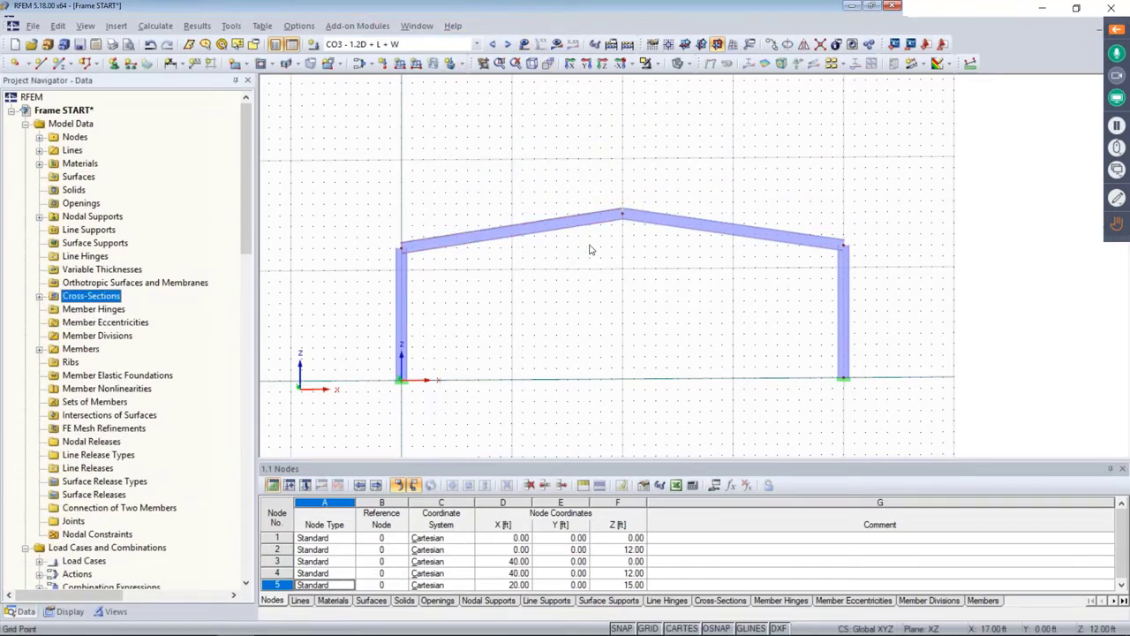
# Step: Create a continuous set of members from rafter members 3,4
pyautogui.scroll(3, 590, 250)
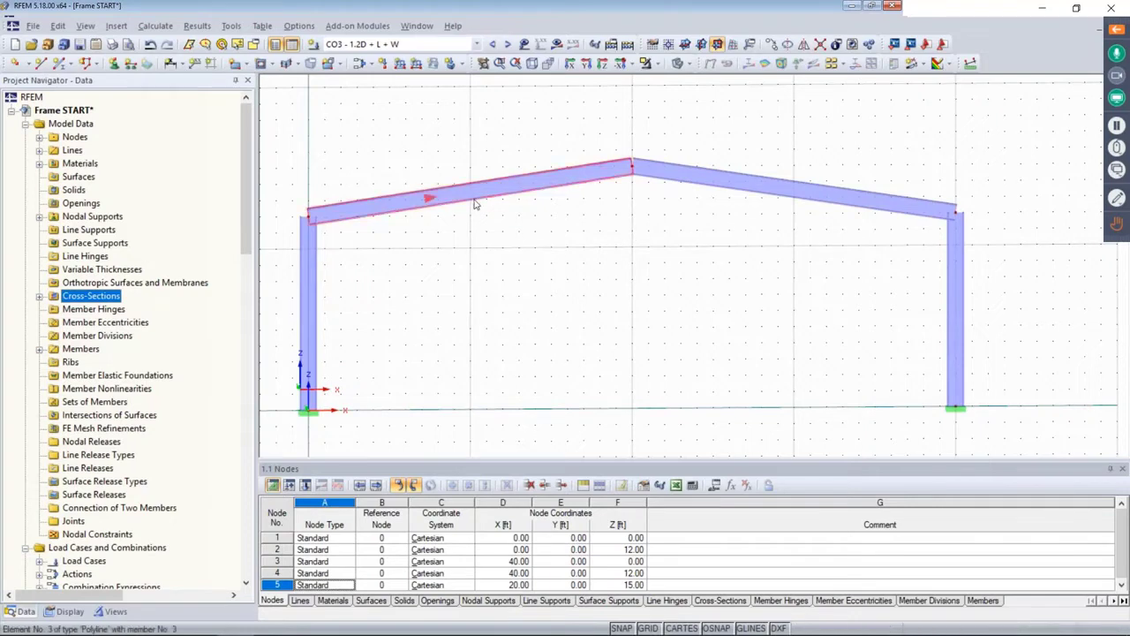
pyautogui.click(584, 184)
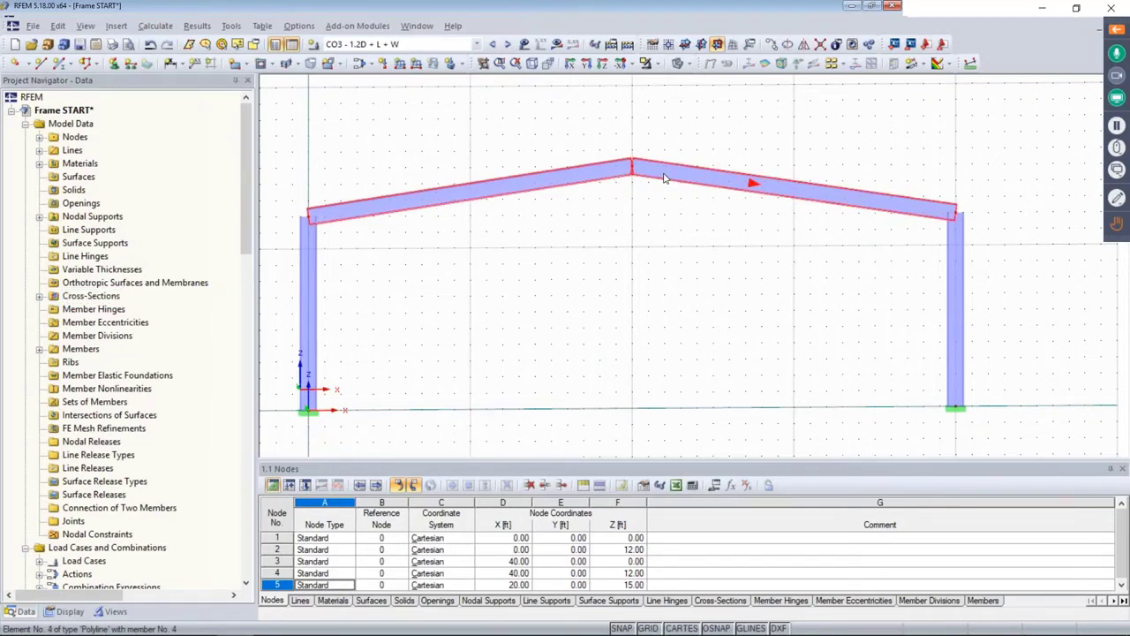
pyautogui.rightClick(556, 180)
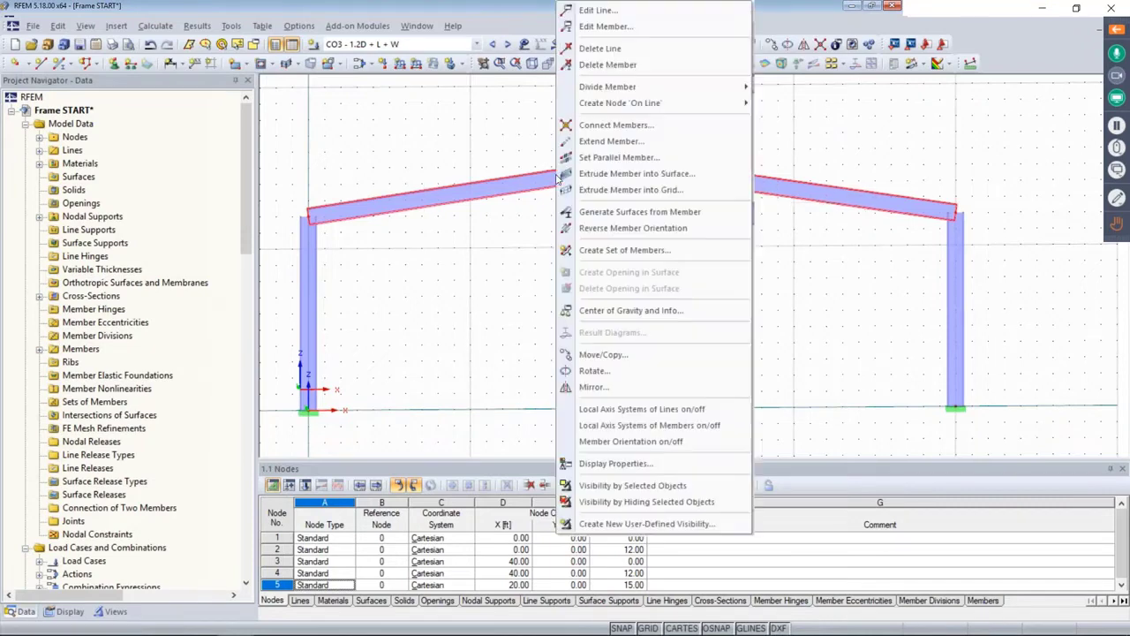
pyautogui.click(597, 251)
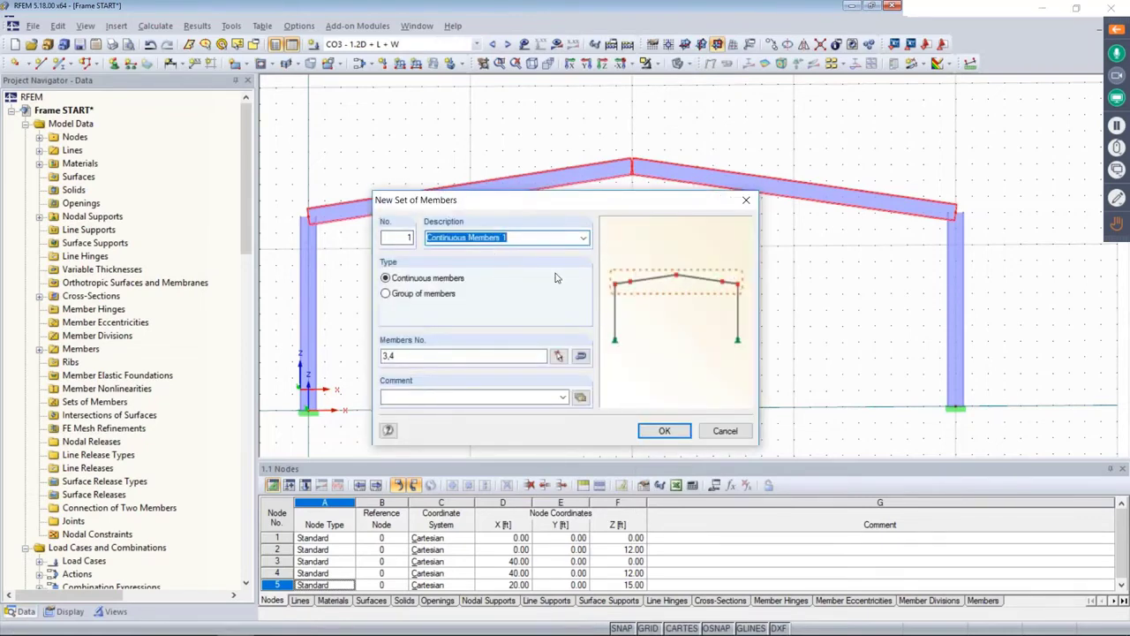
pyautogui.click(663, 431)
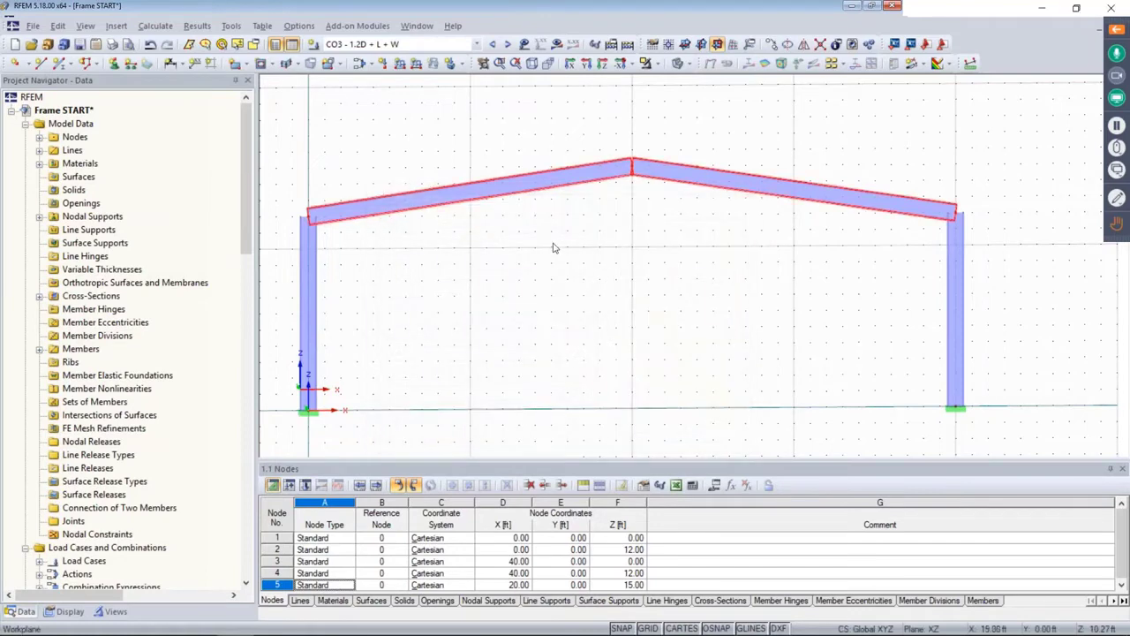
pyautogui.scroll(5, 530, 216)
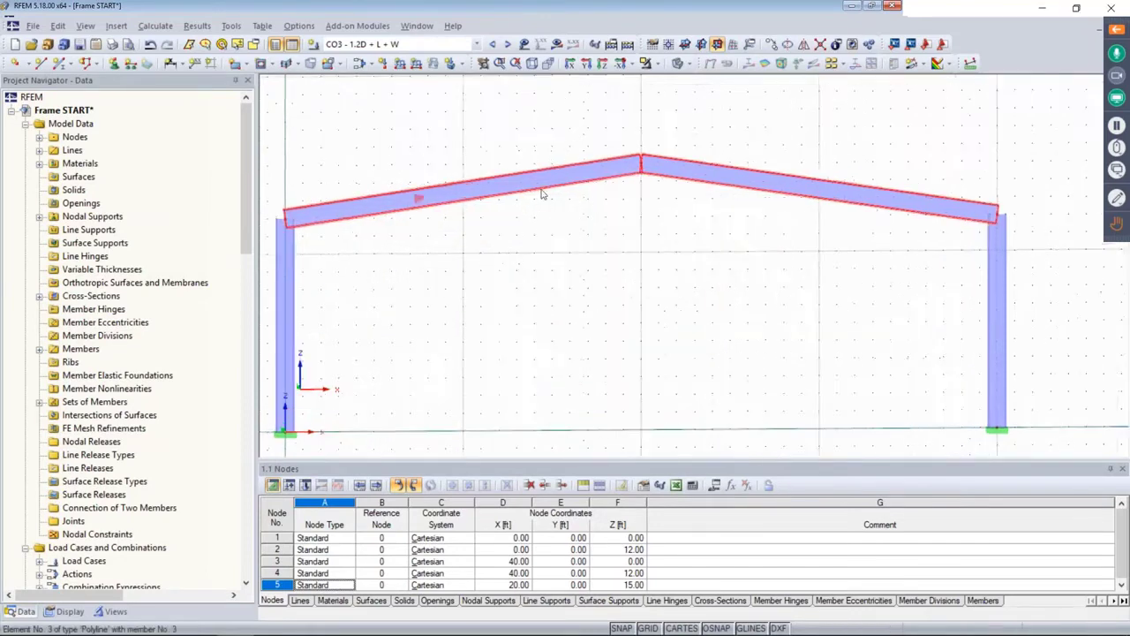
pyautogui.scroll(1, 542, 192)
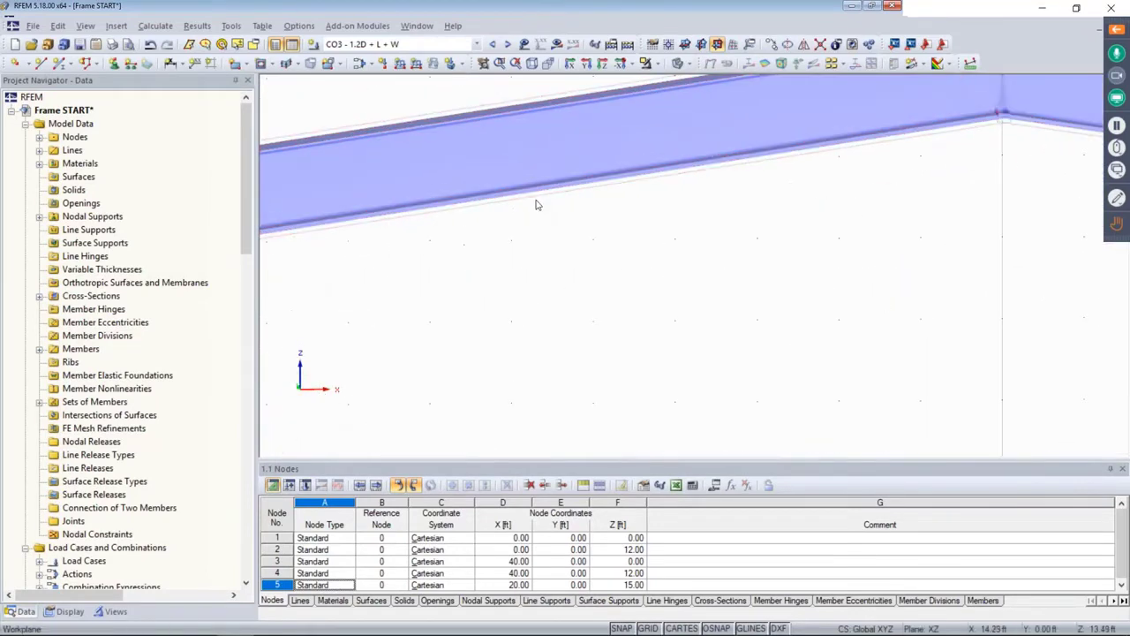
pyautogui.scroll(-5, 616, 178)
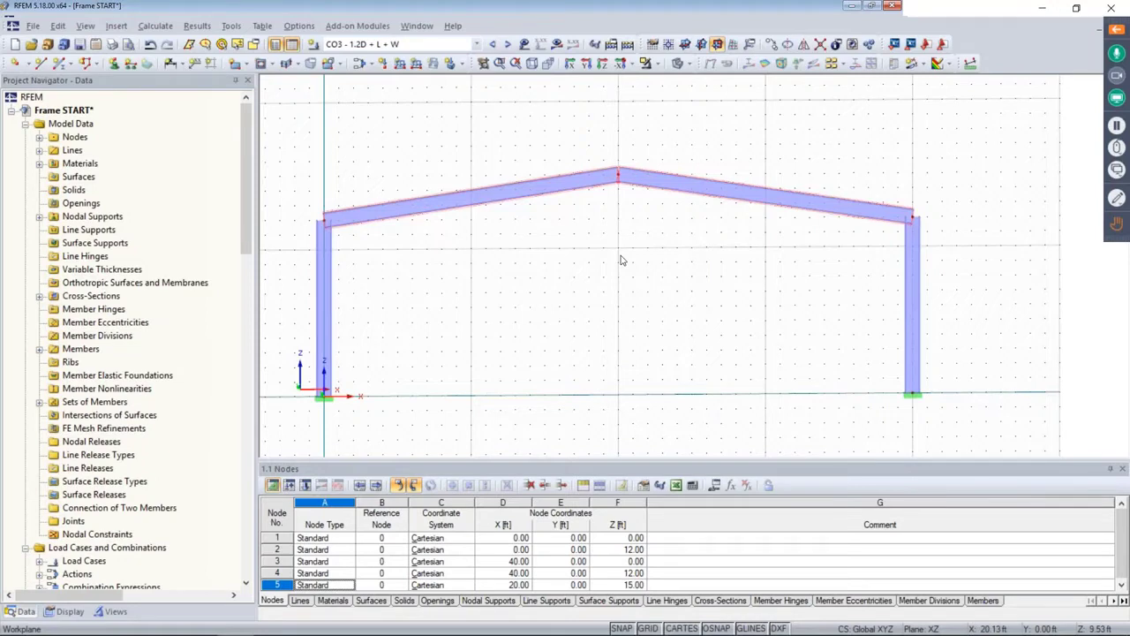
pyautogui.scroll(-7, 107, 390)
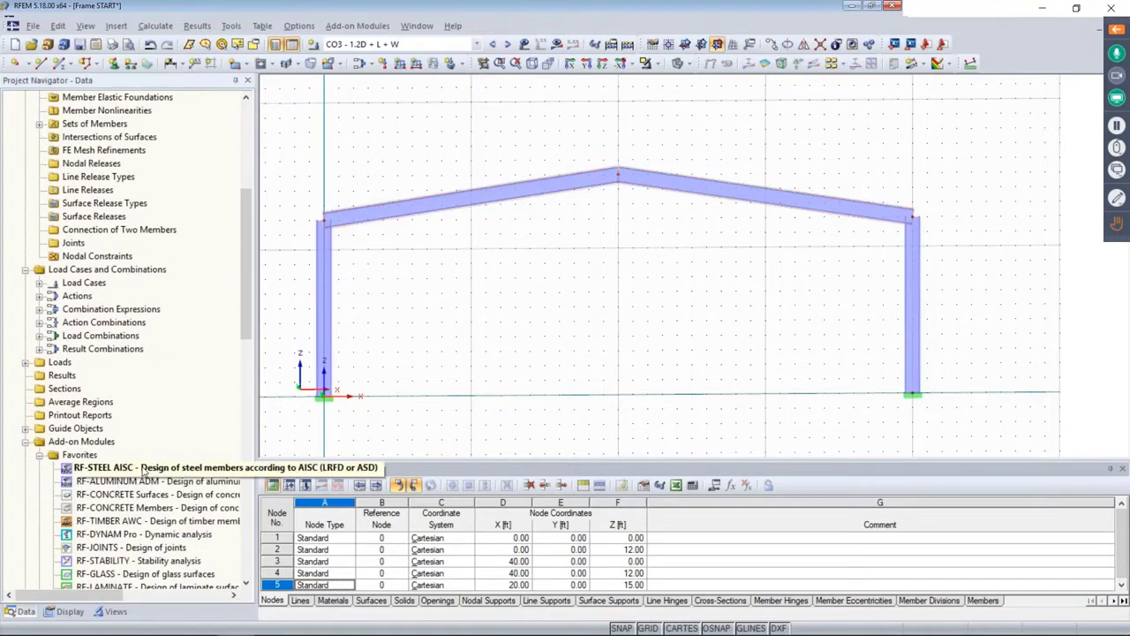
# Step: In RF-STEEL AISC, clear the Members list and design set of members 1 instead
pyautogui.doubleClick(144, 470)
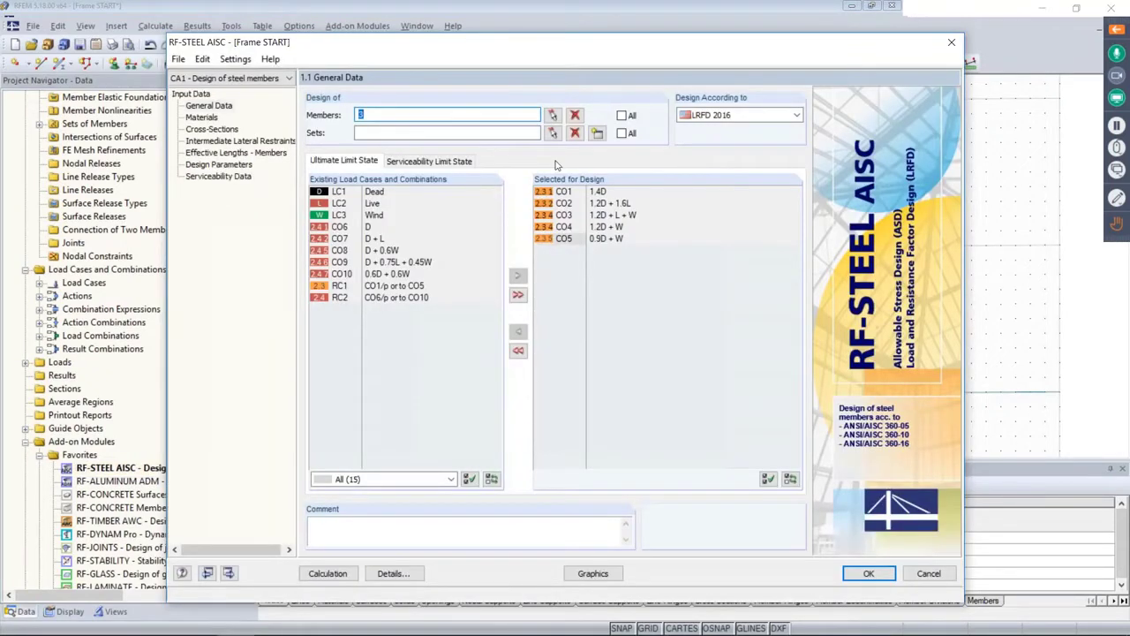
pyautogui.click(371, 114)
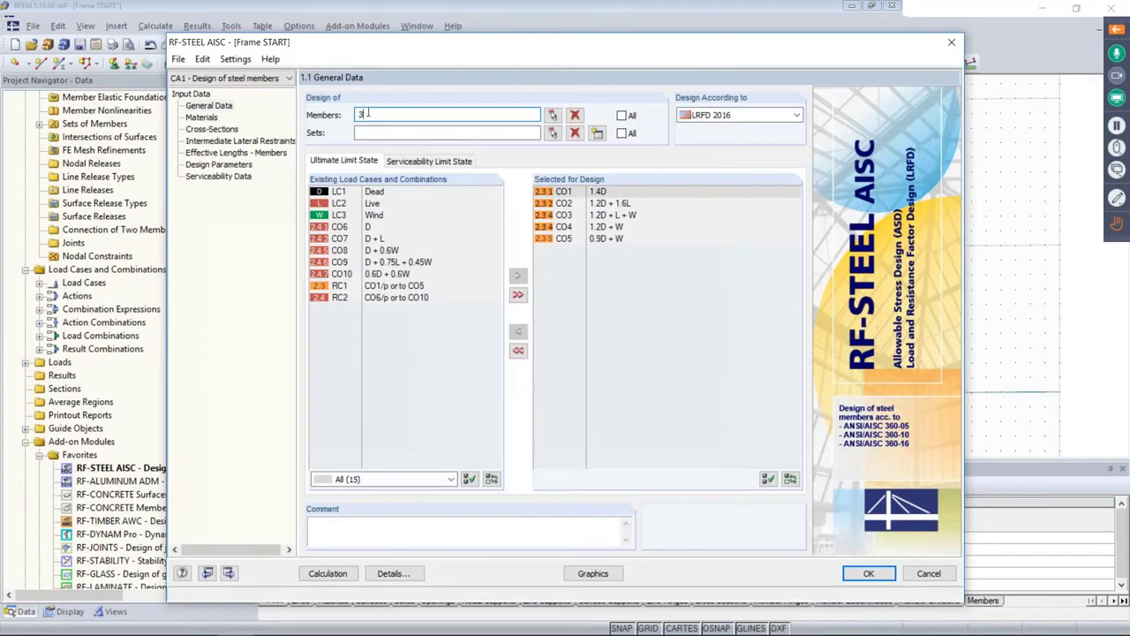
pyautogui.write(',4')
pyautogui.moveTo(385, 49); pyautogui.dragTo(388, 281)
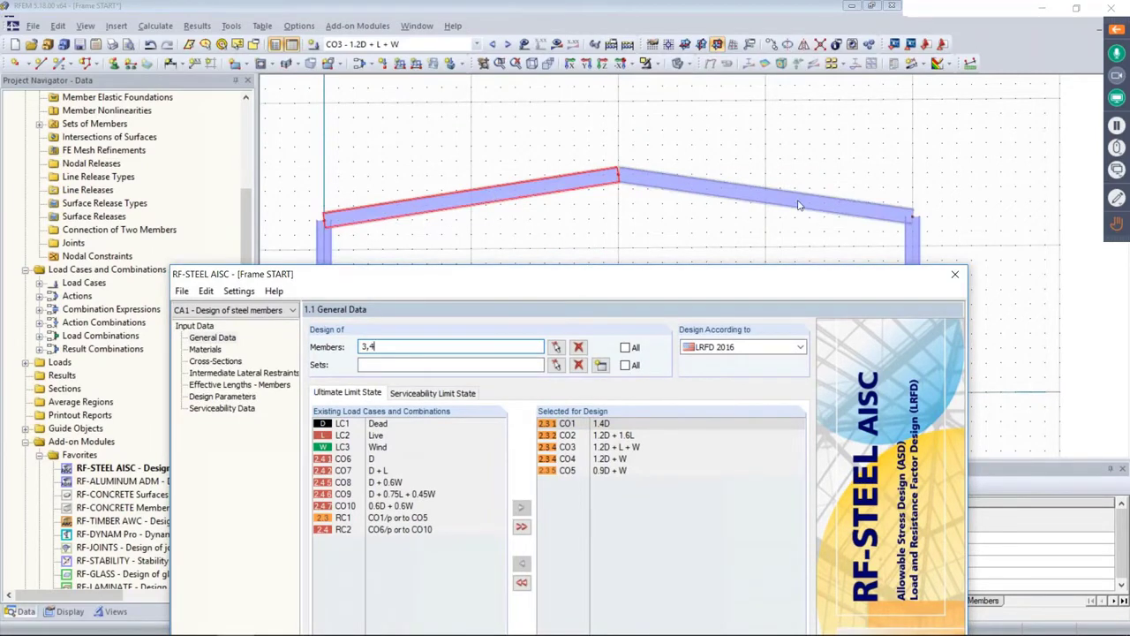
pyautogui.moveTo(648, 277); pyautogui.dragTo(673, 86)
pyautogui.click(609, 143)
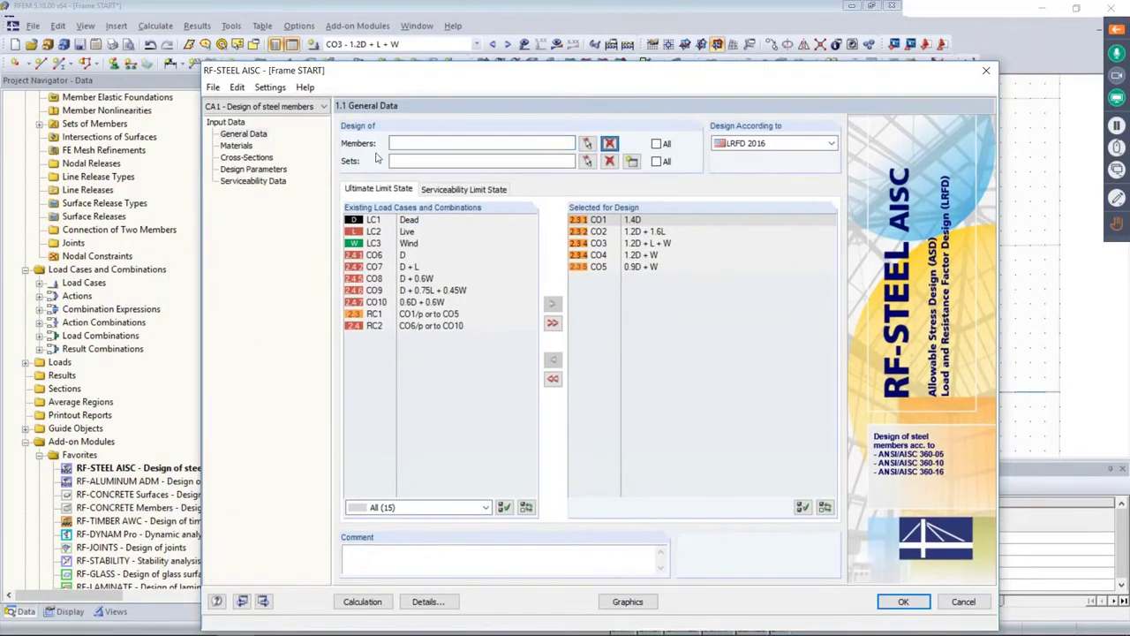
pyautogui.click(422, 161)
pyautogui.write('1')
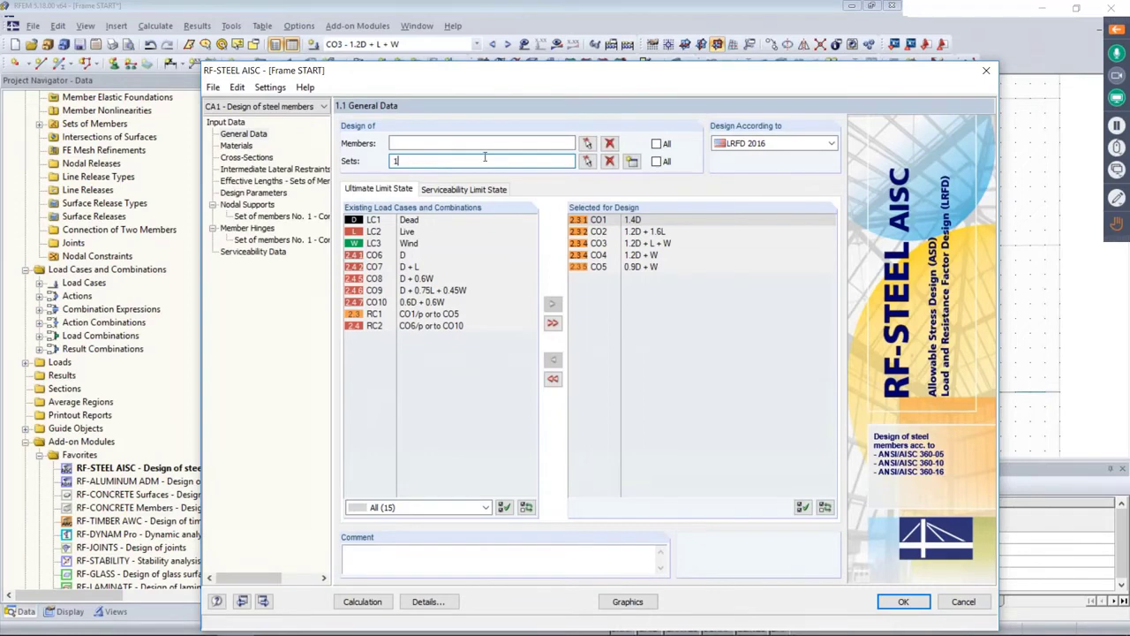
pyautogui.click(587, 160)
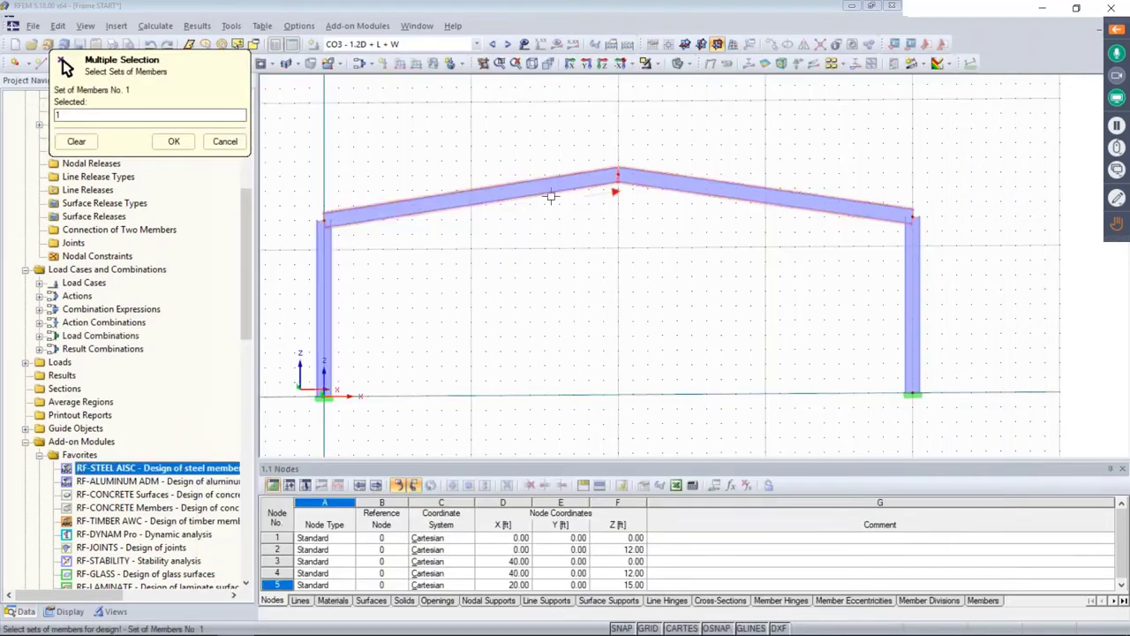
pyautogui.click(173, 141)
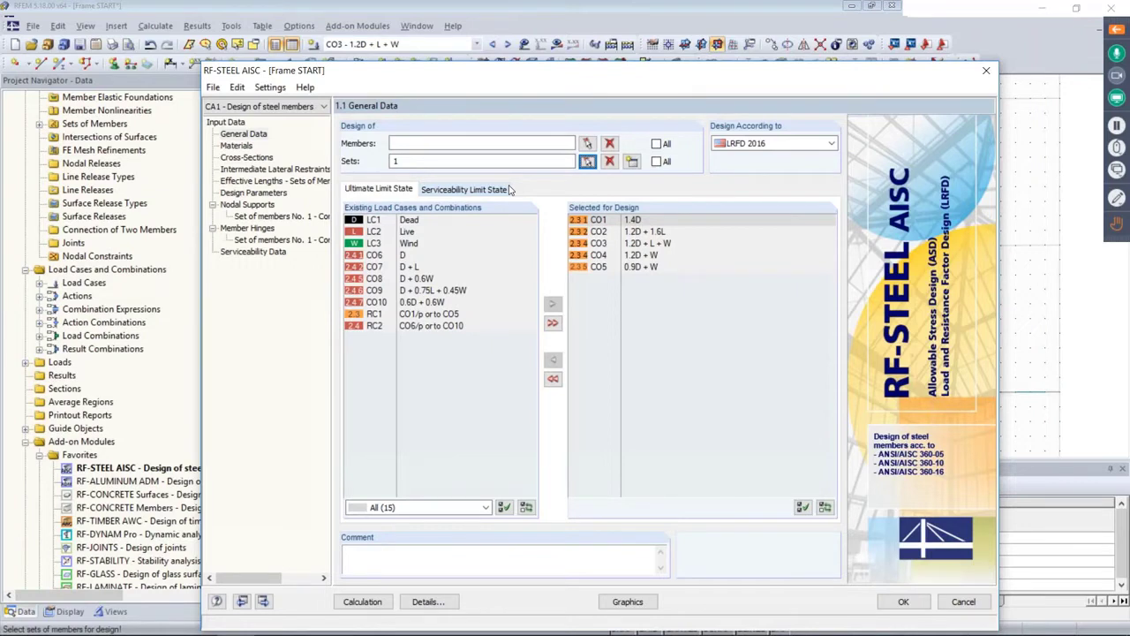
# Step: Review the ultimate and serviceability combinations, then show the 1.2 Materials page
pyautogui.click(420, 190)
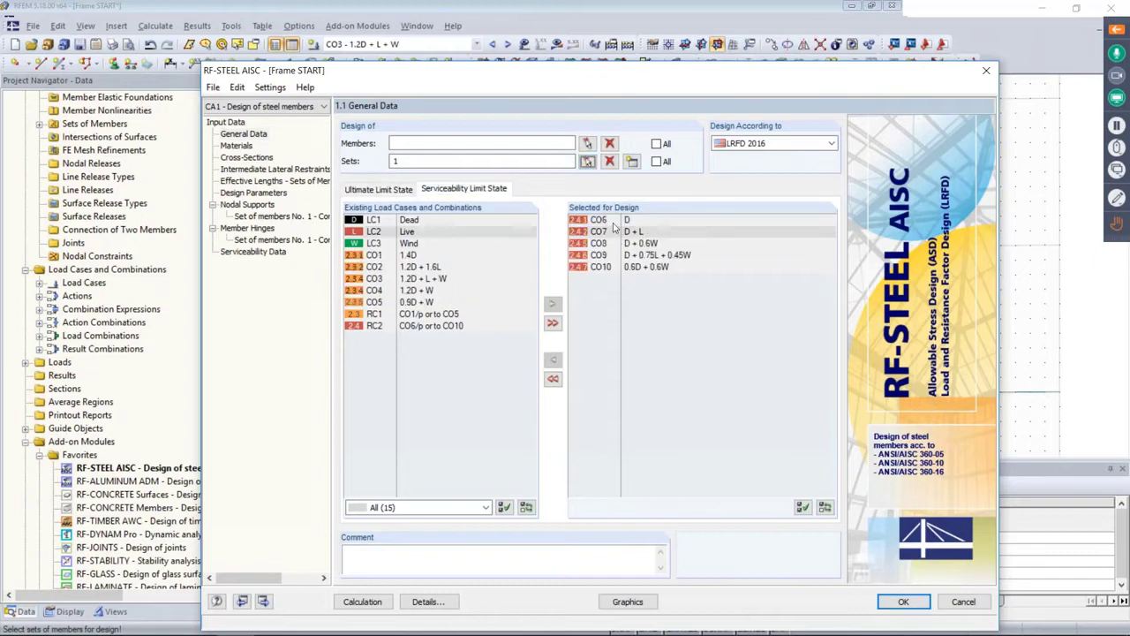
pyautogui.click(349, 189)
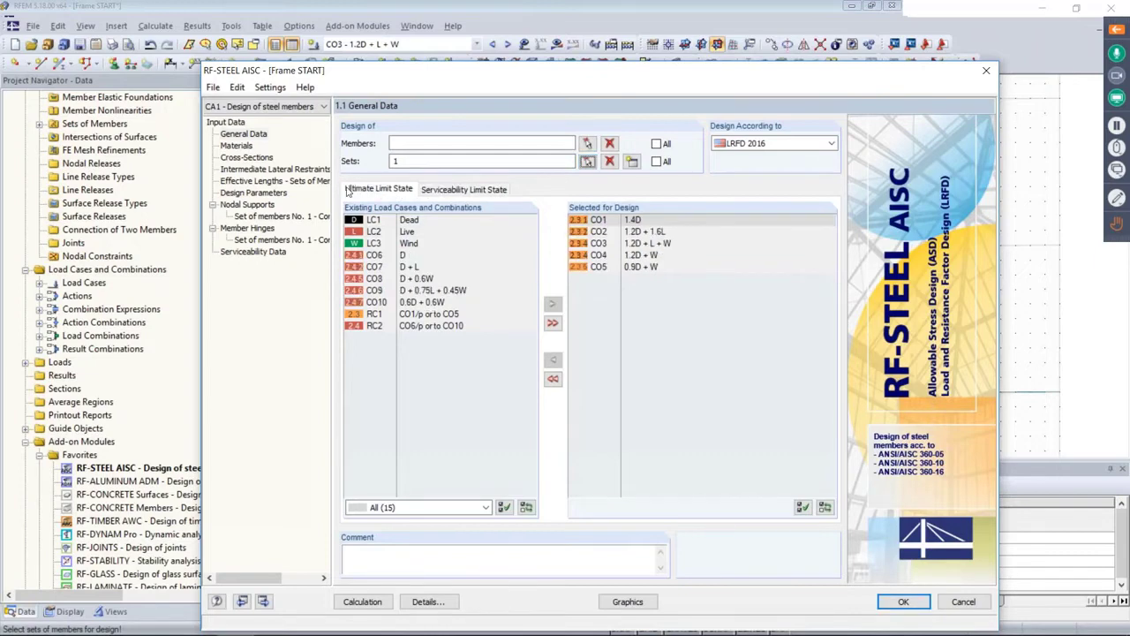
pyautogui.click(235, 145)
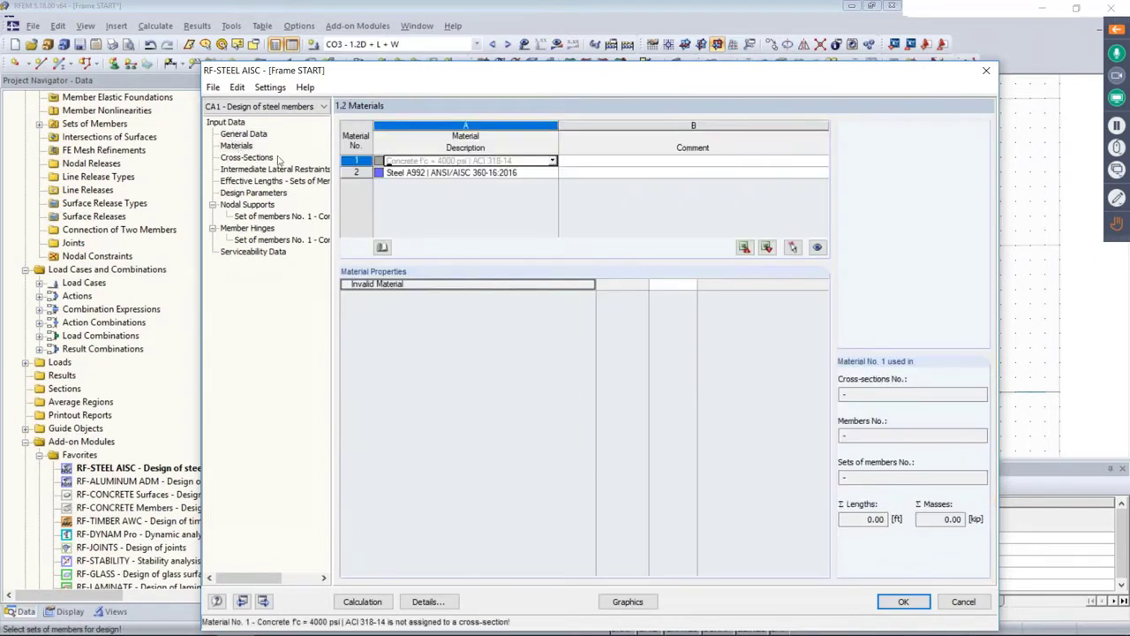
# Step: Browse Cross-Sections, Lateral Restraints and Effective Lengths, ending on Nodal Supports at nodes 4 and 2
pyautogui.click(251, 158)
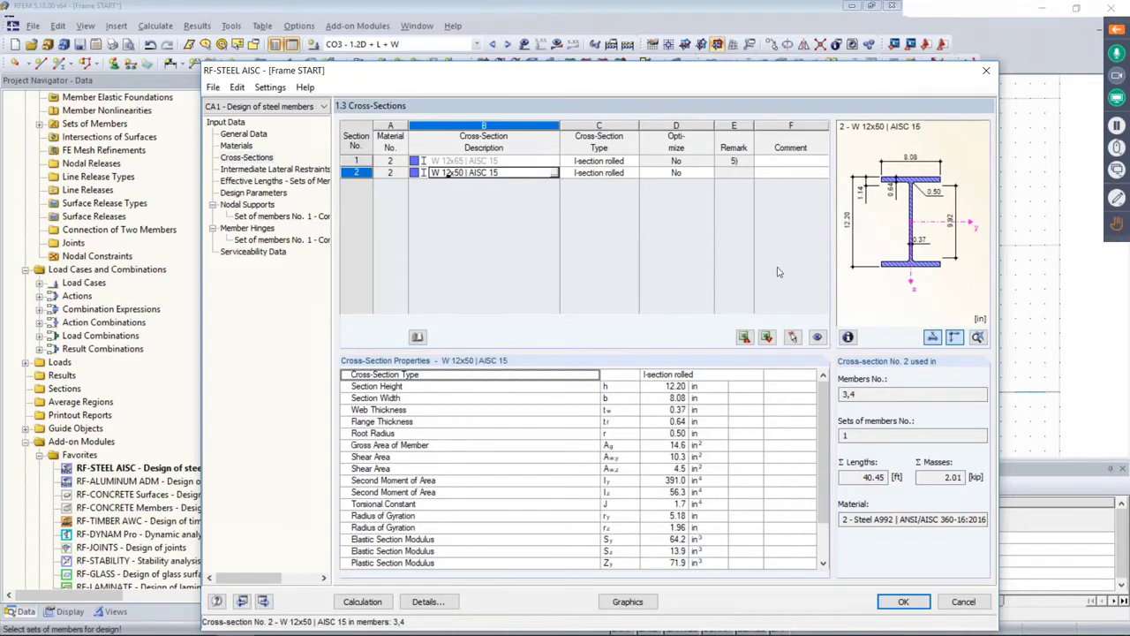
pyautogui.click(242, 170)
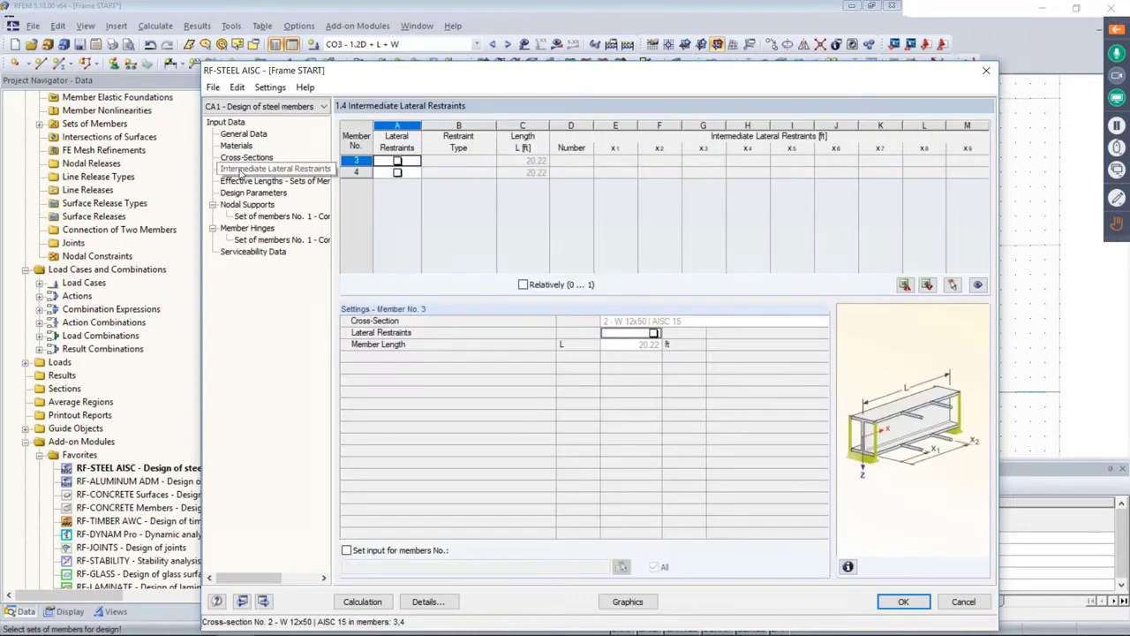
pyautogui.moveTo(508, 78); pyautogui.dragTo(515, 288)
pyautogui.click(406, 371)
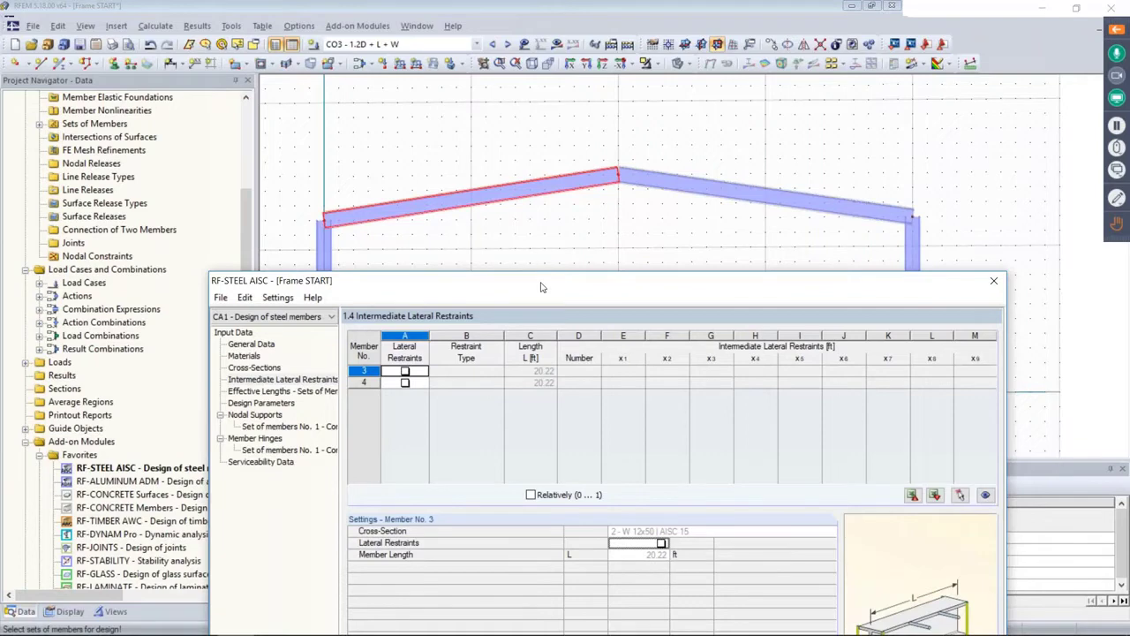
pyautogui.moveTo(542, 287); pyautogui.dragTo(541, 59)
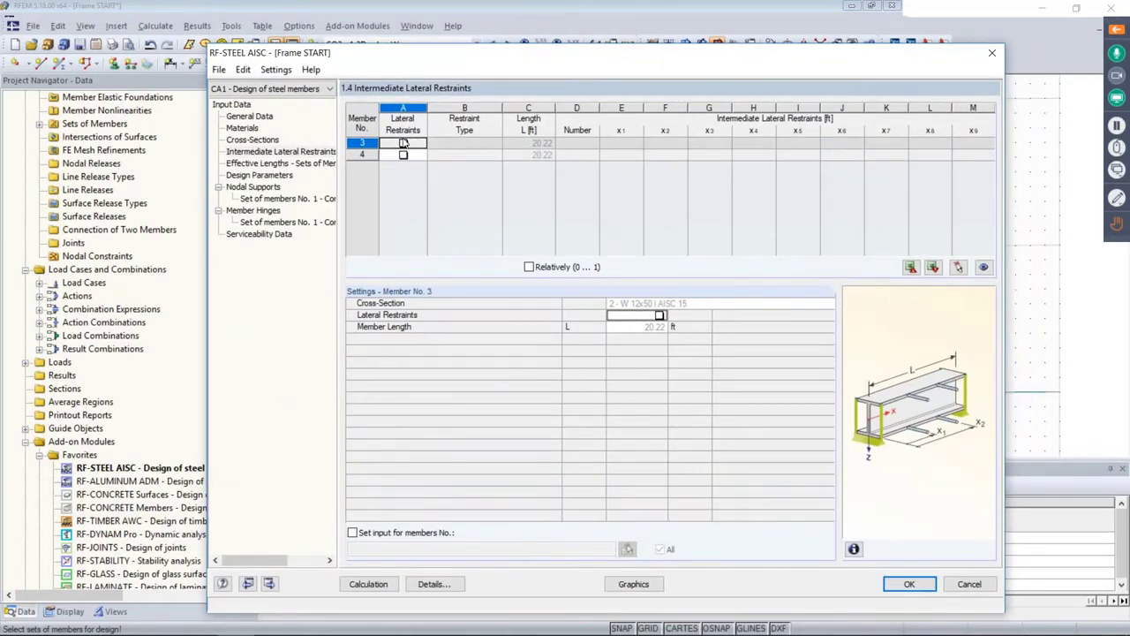
pyautogui.click(307, 164)
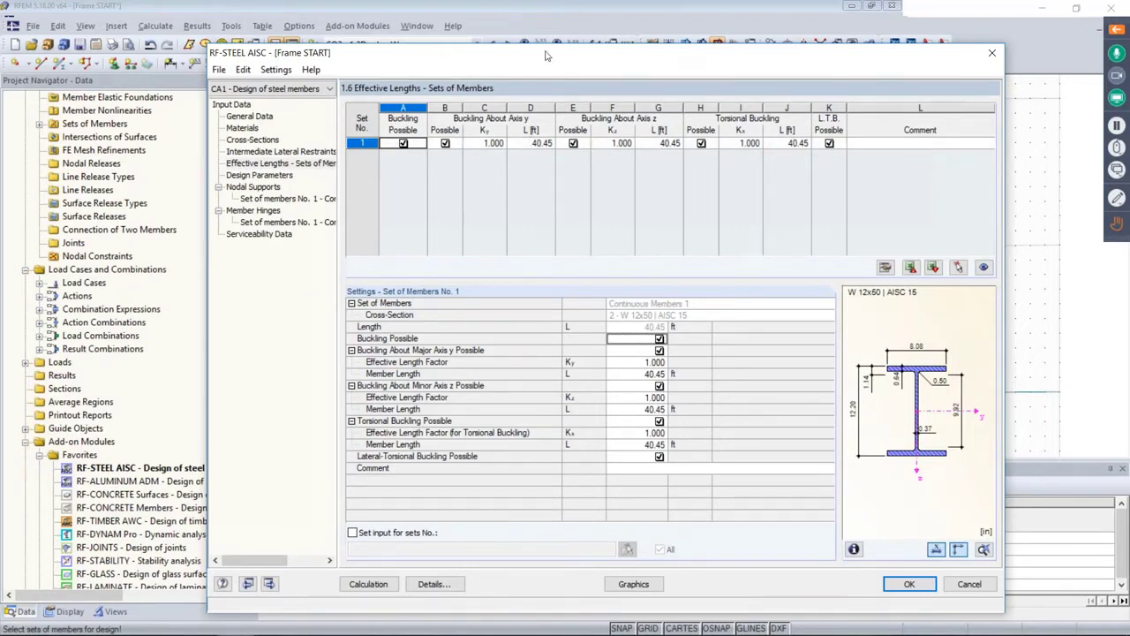
pyautogui.moveTo(549, 55); pyautogui.dragTo(524, 316)
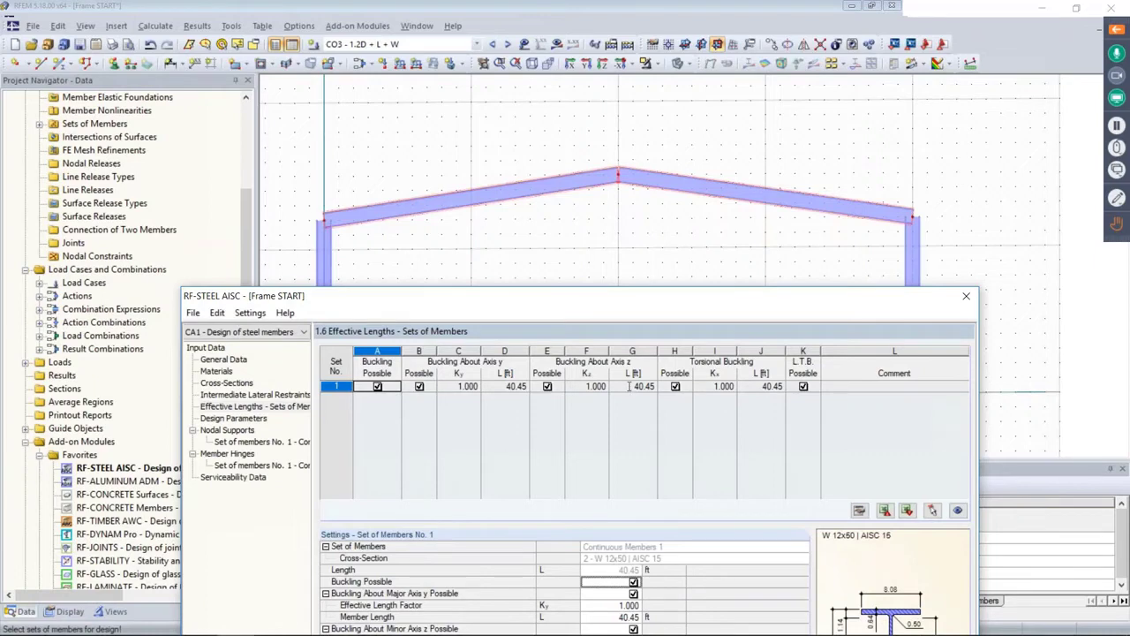
pyautogui.moveTo(614, 295); pyautogui.dragTo(638, 50)
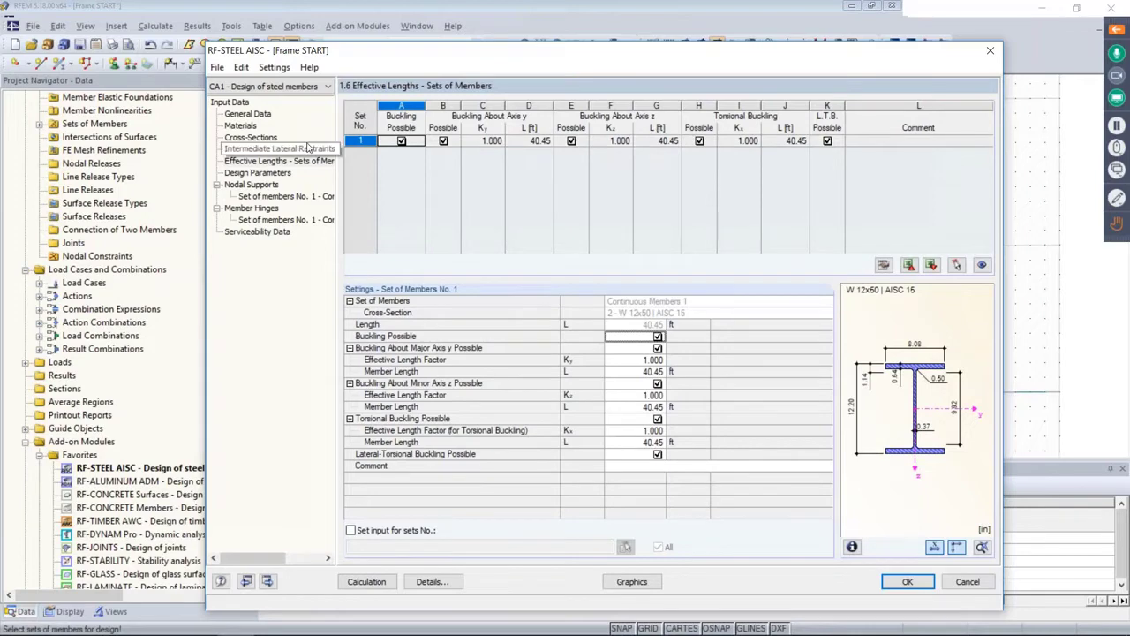
pyautogui.click(261, 185)
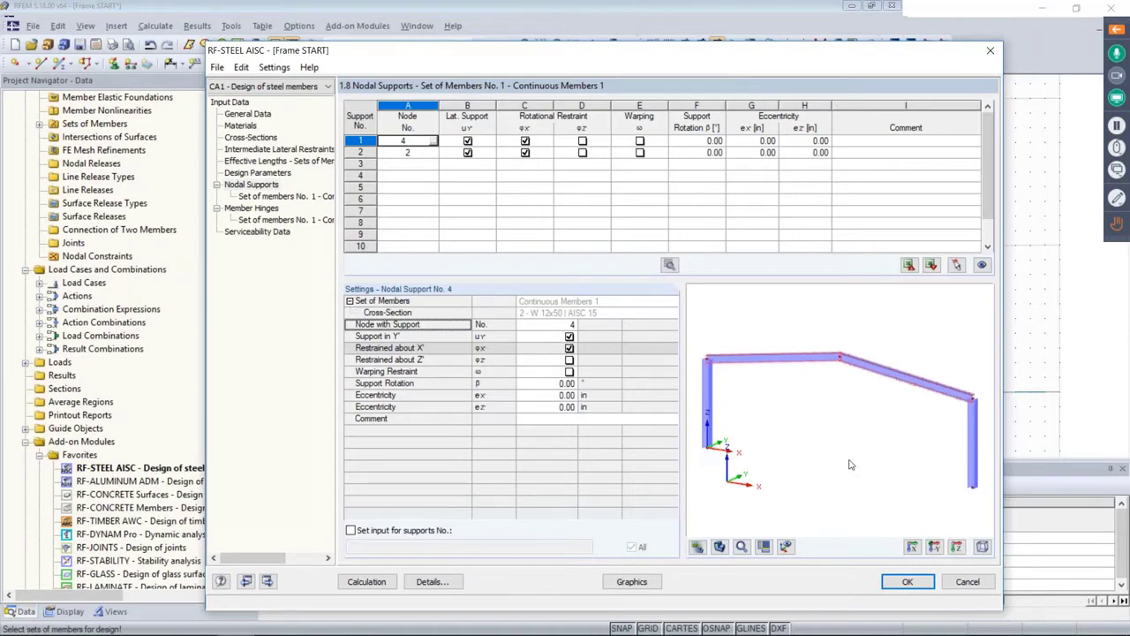
# Step: Preview set of members 1 alone with its nodal supports and zoom onto the node 4 support
pyautogui.click(786, 547)
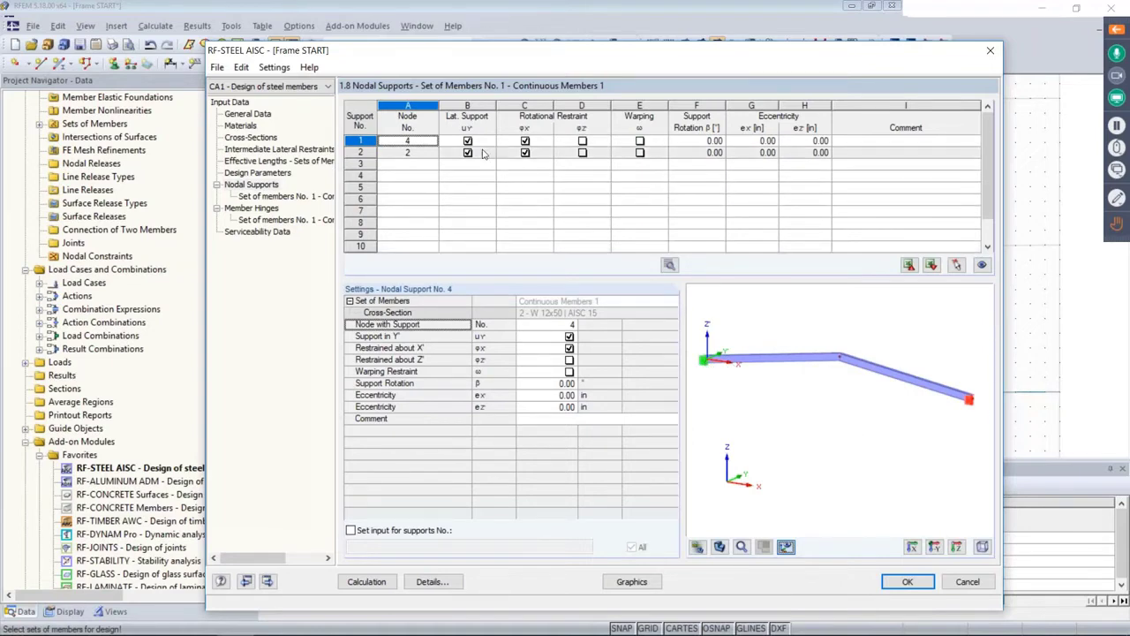
pyautogui.scroll(5, 857, 391)
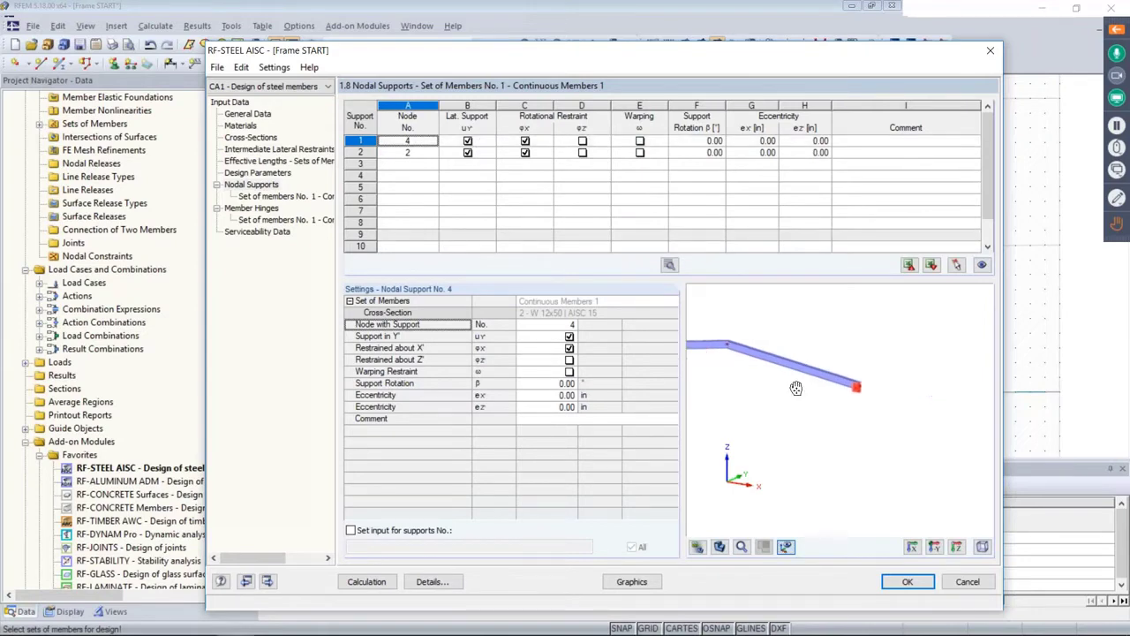
pyautogui.scroll(4, 853, 385)
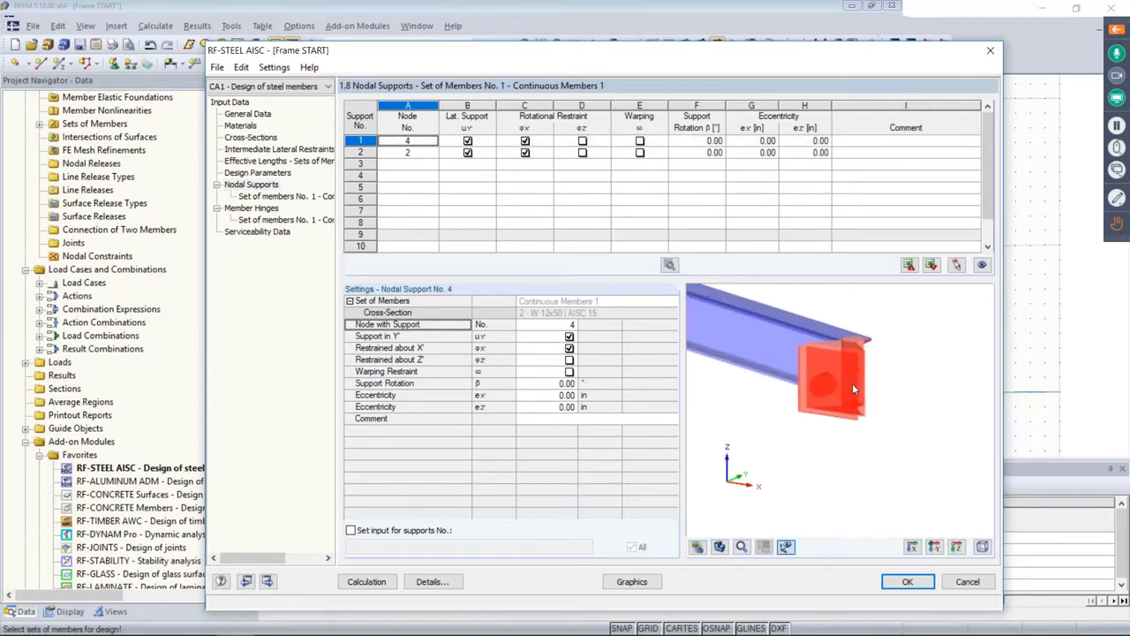
pyautogui.click(525, 152)
pyautogui.scroll(-5, 746, 331)
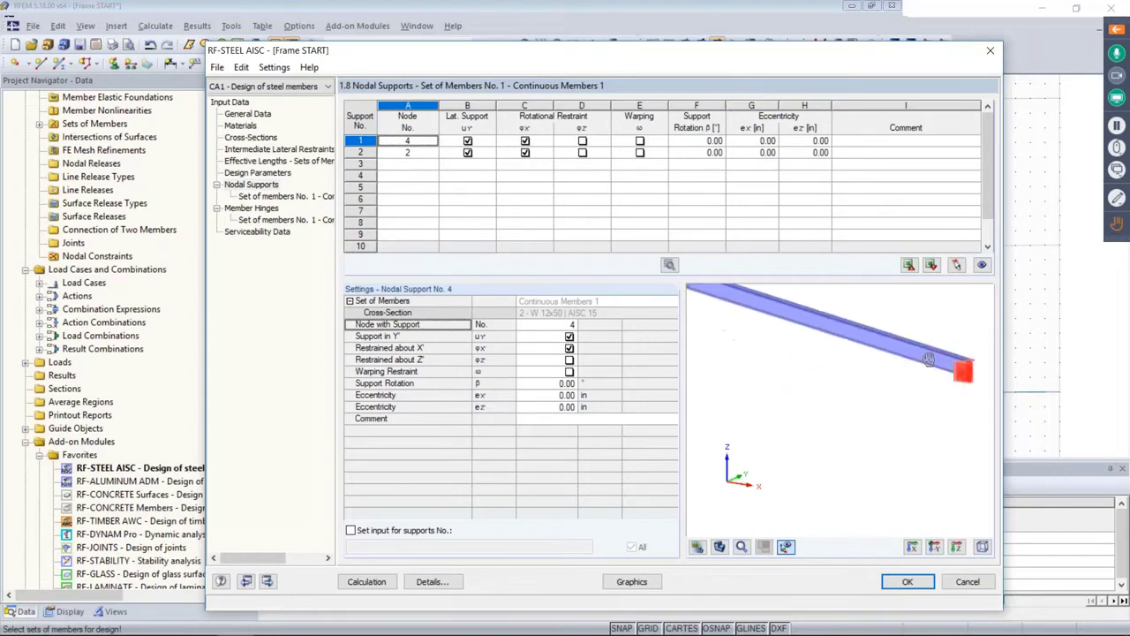
pyautogui.scroll(5, 746, 344)
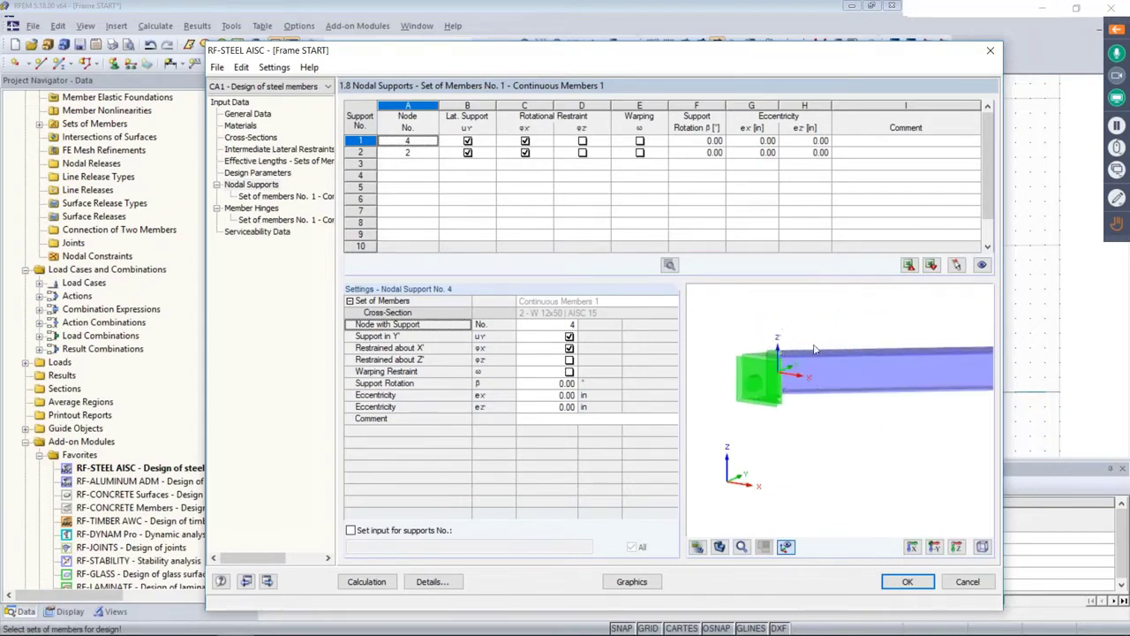
pyautogui.click(640, 141)
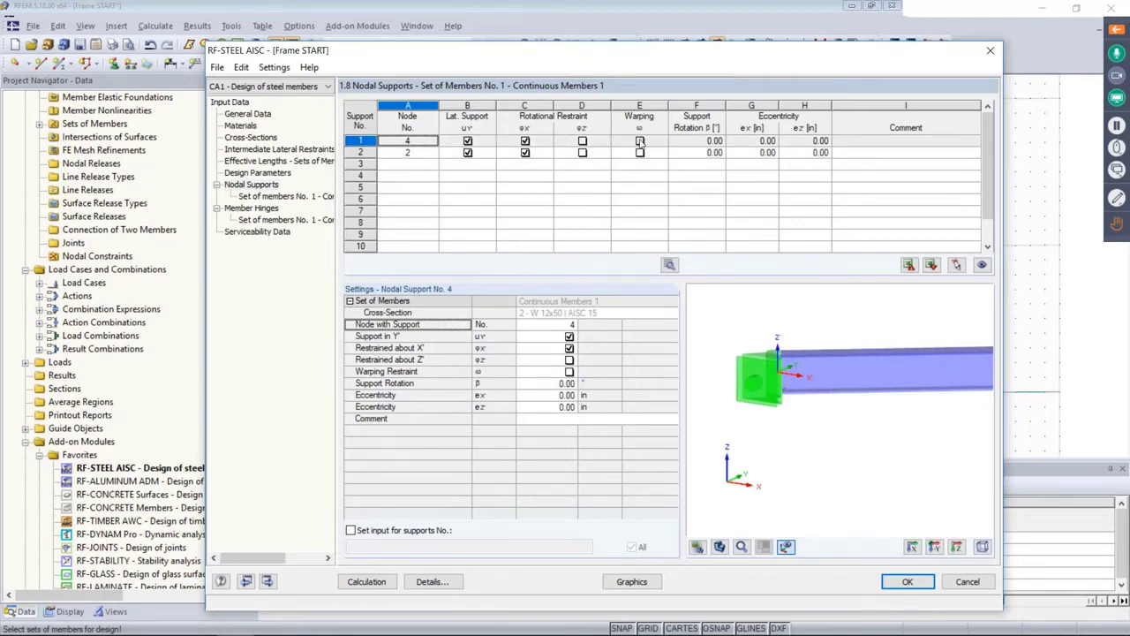
pyautogui.click(640, 141)
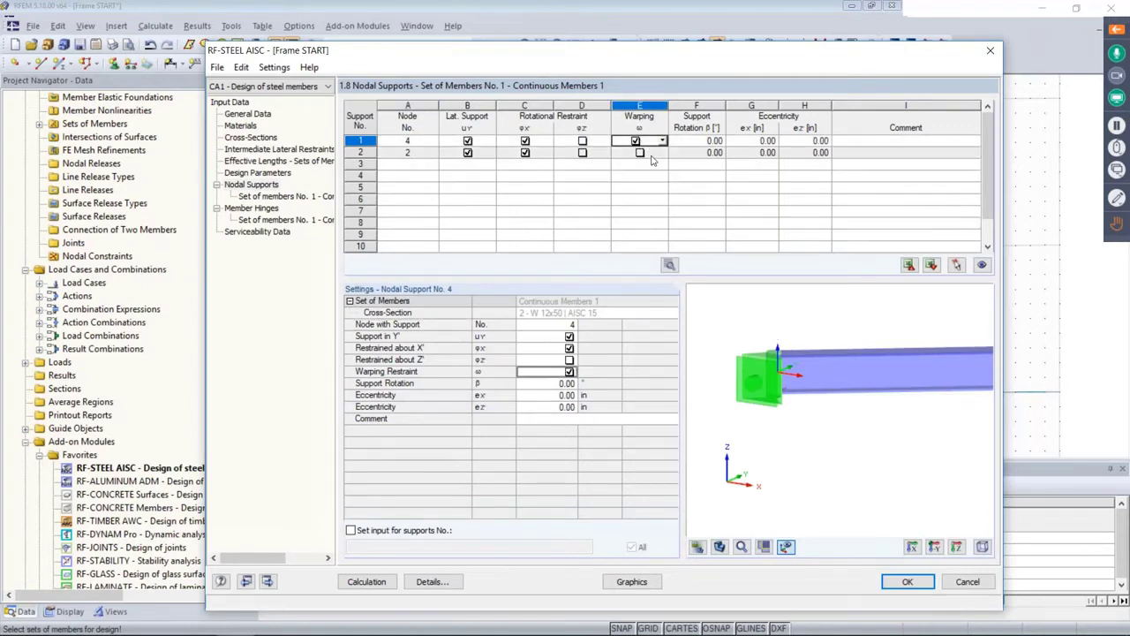
pyautogui.click(663, 141)
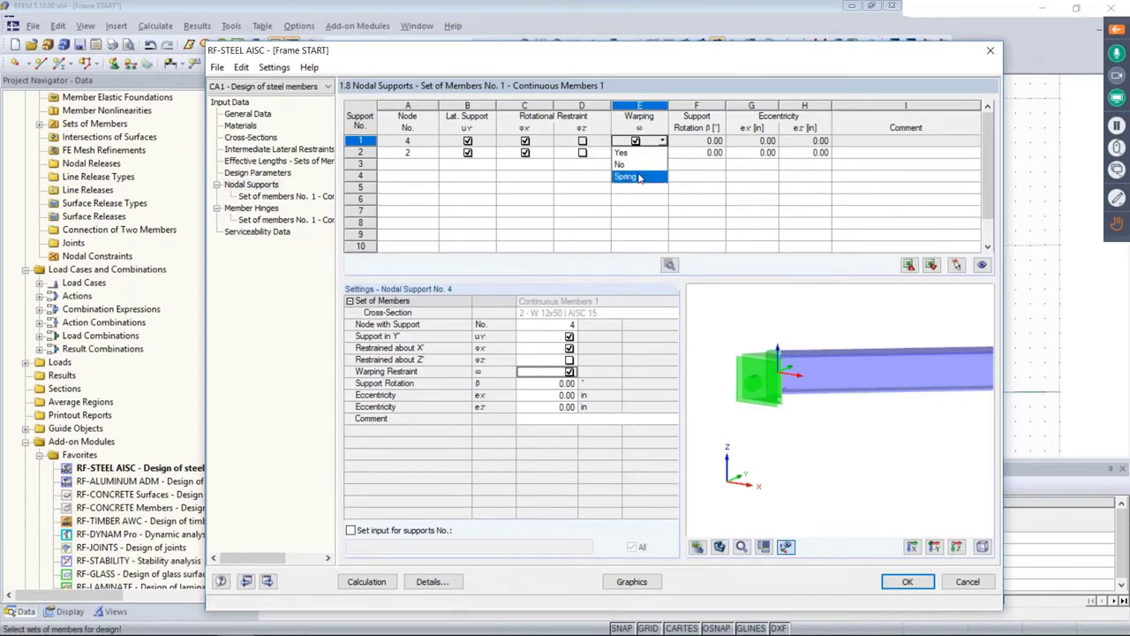
pyautogui.click(639, 177)
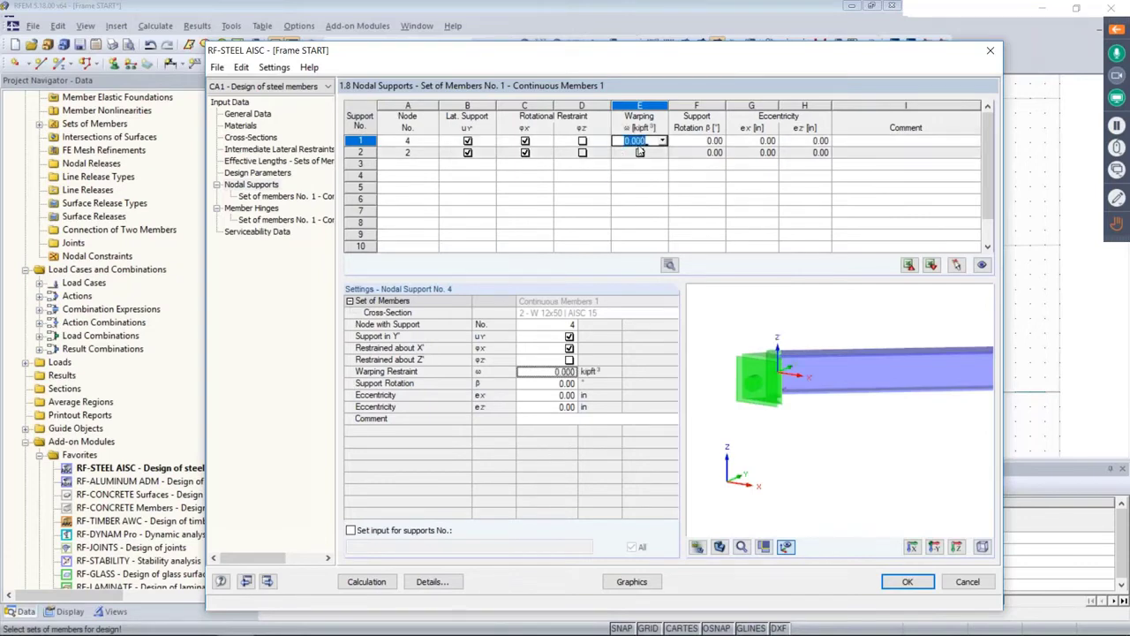
pyautogui.click(670, 266)
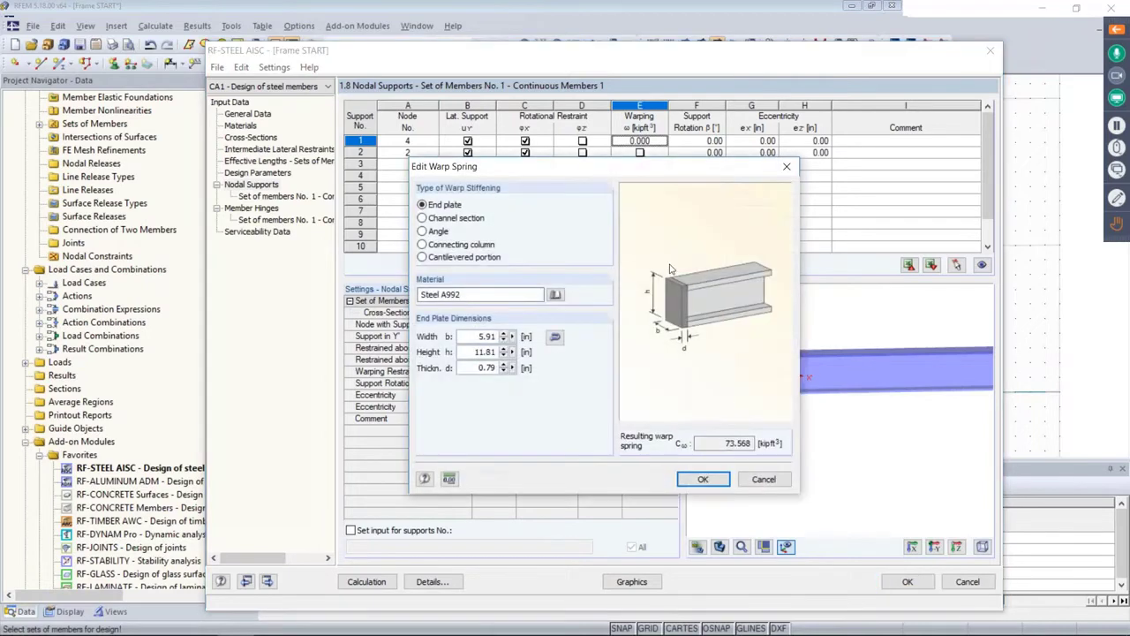
pyautogui.moveTo(663, 168); pyautogui.dragTo(505, 185)
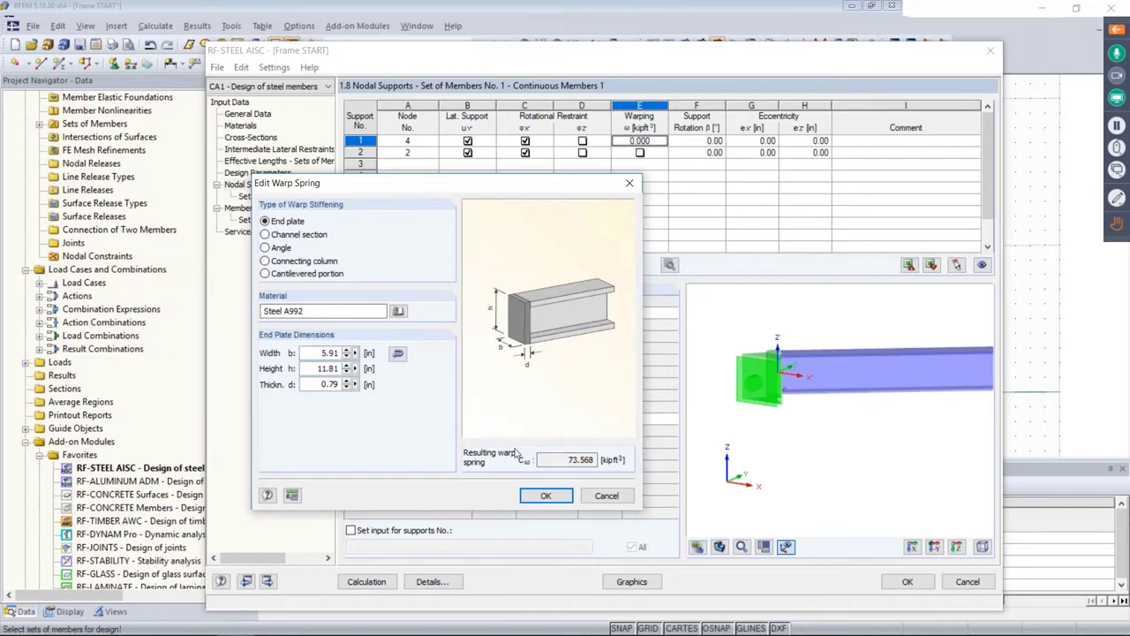
pyautogui.click(546, 495)
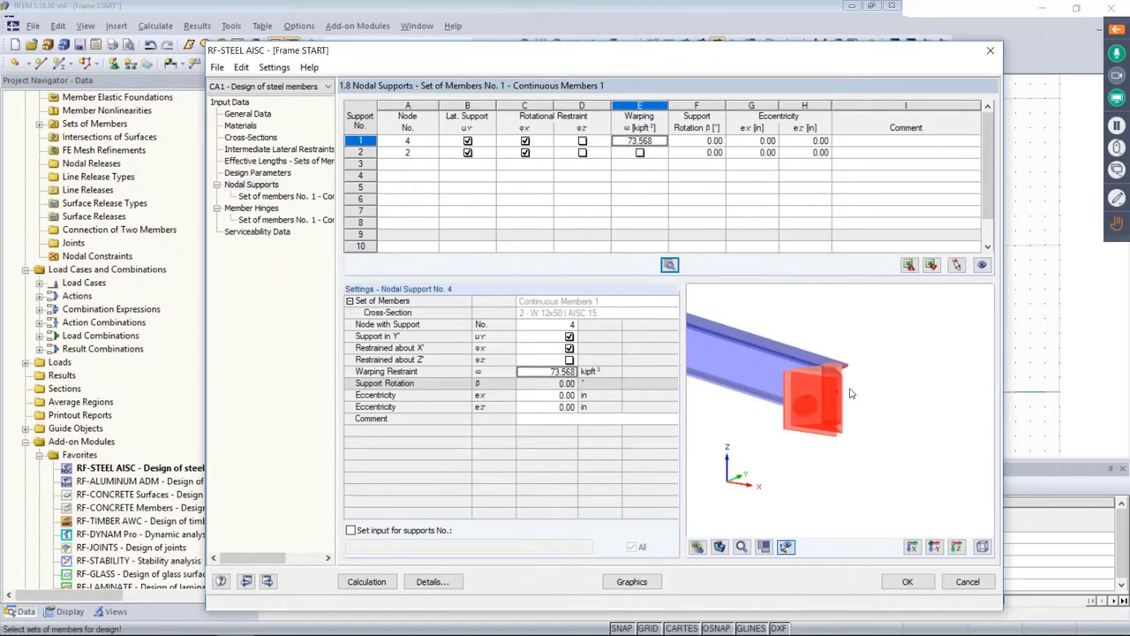
pyautogui.click(638, 141)
pyautogui.click(661, 142)
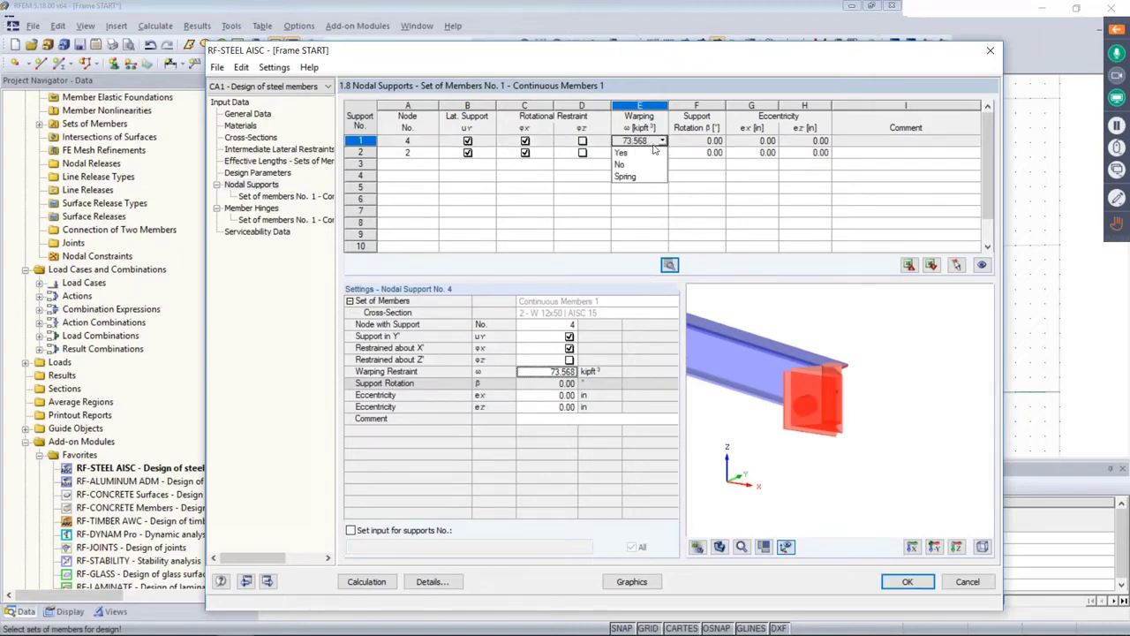
pyautogui.click(633, 165)
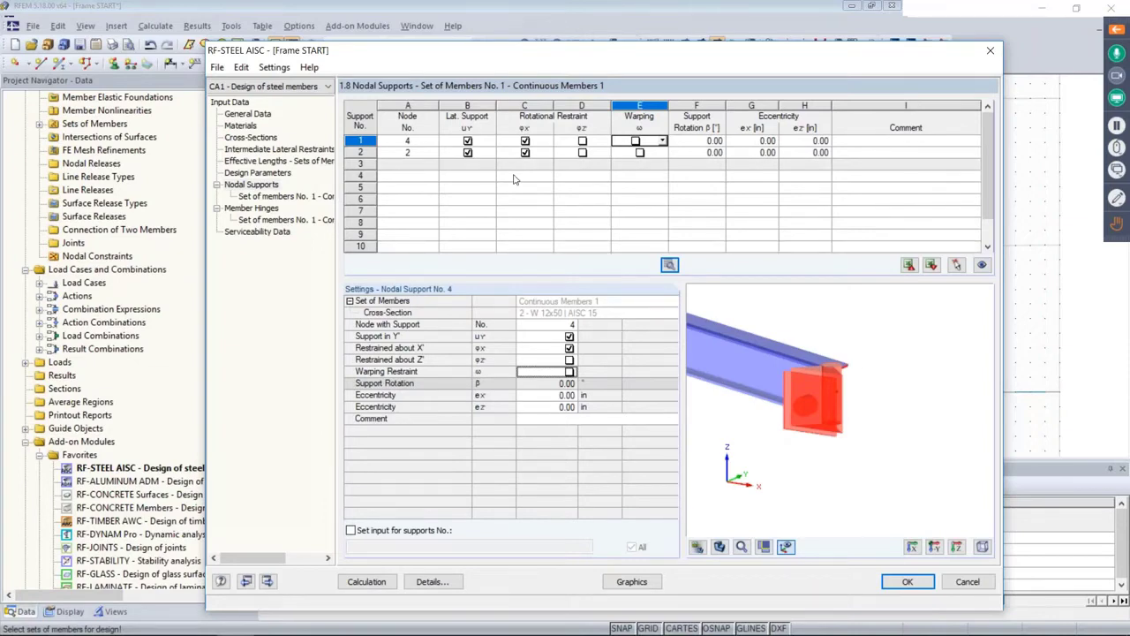
# Step: Add a third nodal support at apex node 5 with rotation about x released
pyautogui.scroll(-3, 831, 358)
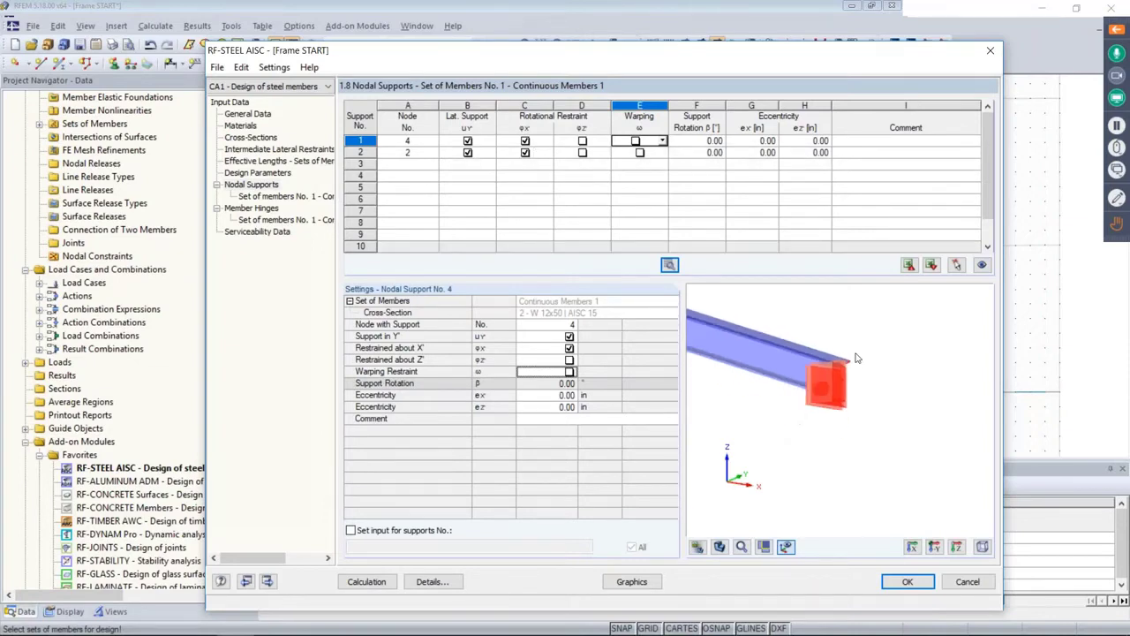
pyautogui.scroll(-2, 830, 358)
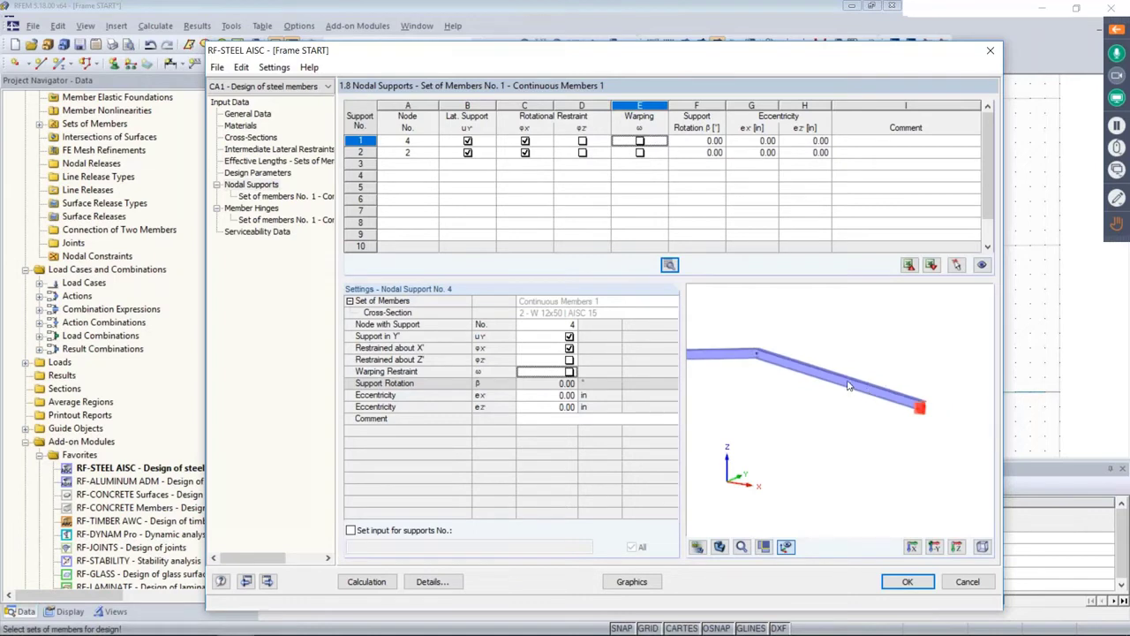
pyautogui.moveTo(848, 386); pyautogui.dragTo(914, 382, button='middle')
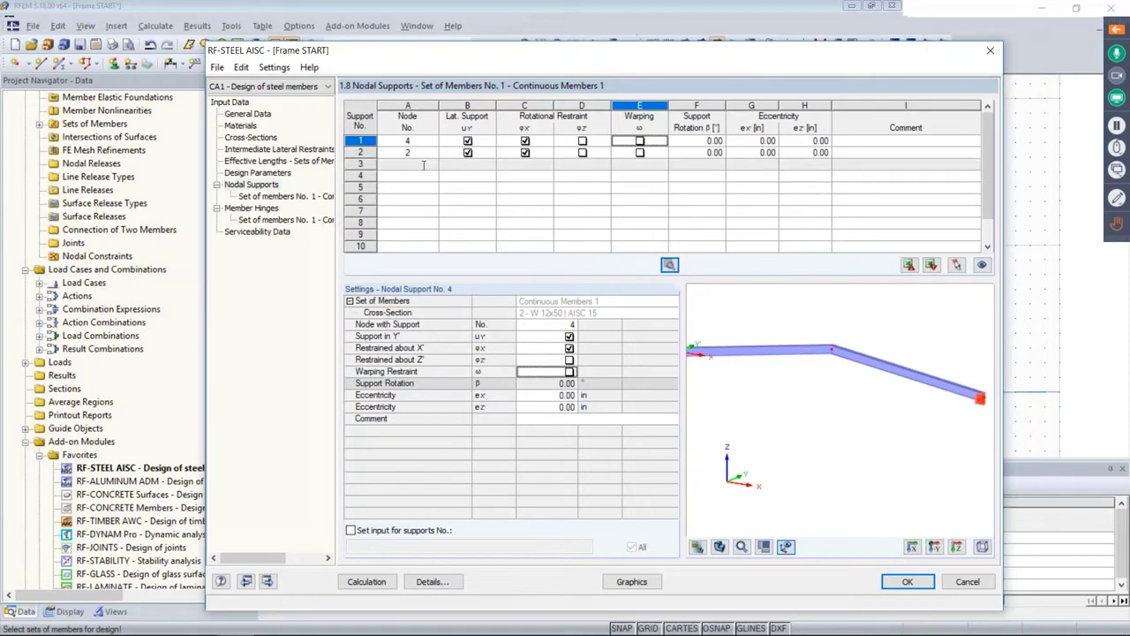
pyautogui.click(415, 164)
pyautogui.click(433, 163)
pyautogui.click(618, 173)
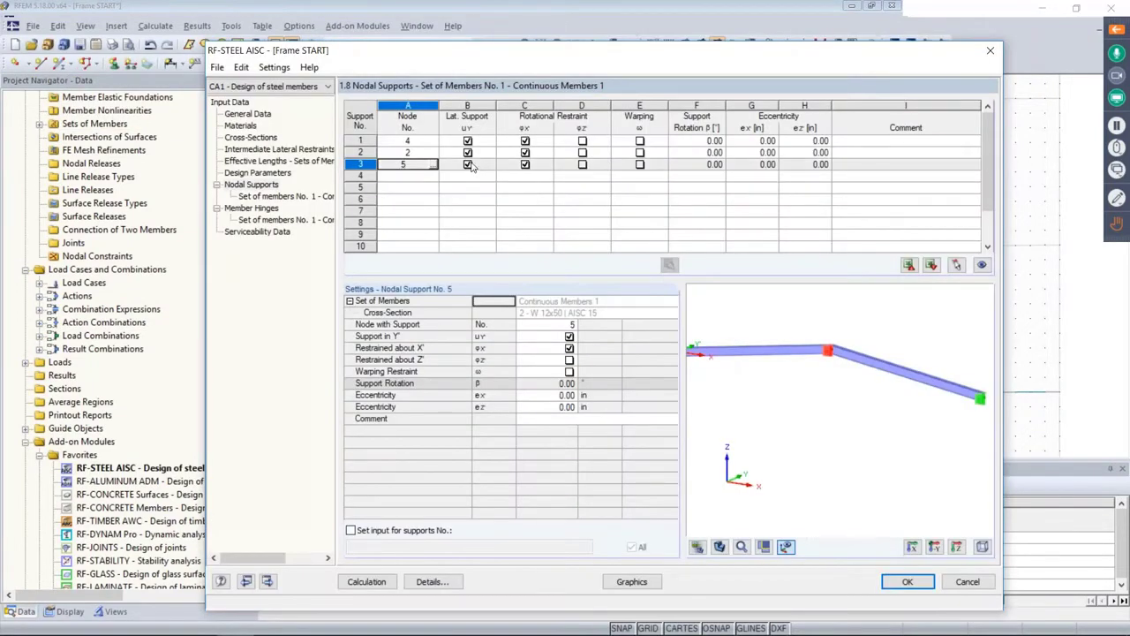
pyautogui.click(525, 164)
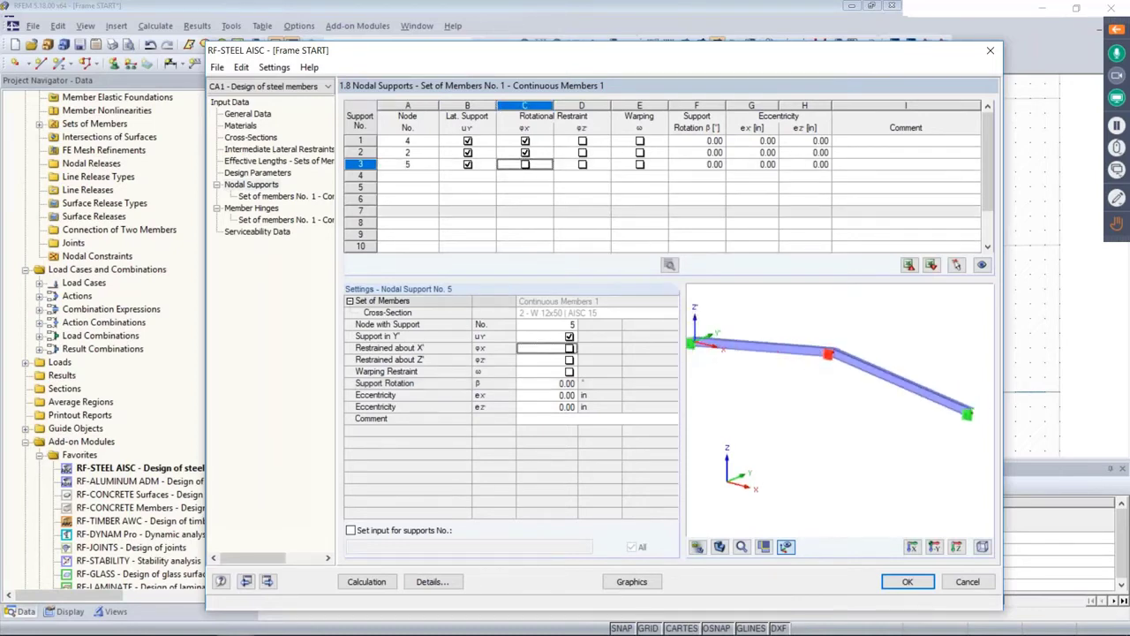
# Step: Delete the node 5 support, keeping nodes 4 and 2, and go to Member Hinges
pyautogui.click(365, 164)
pyautogui.press('Delete')
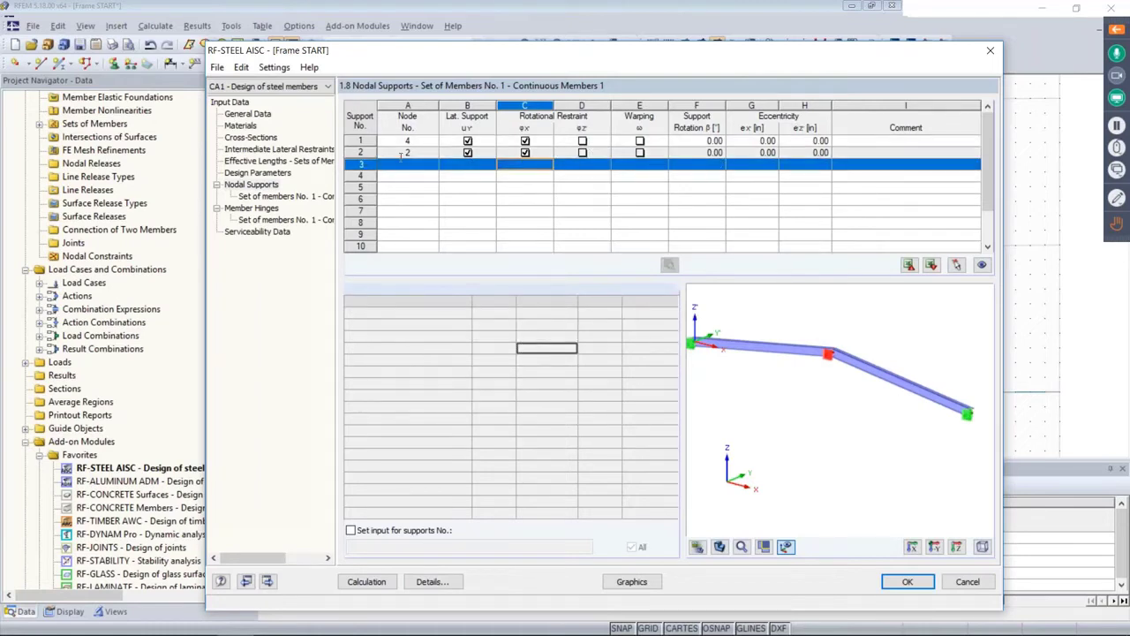
pyautogui.click(407, 153)
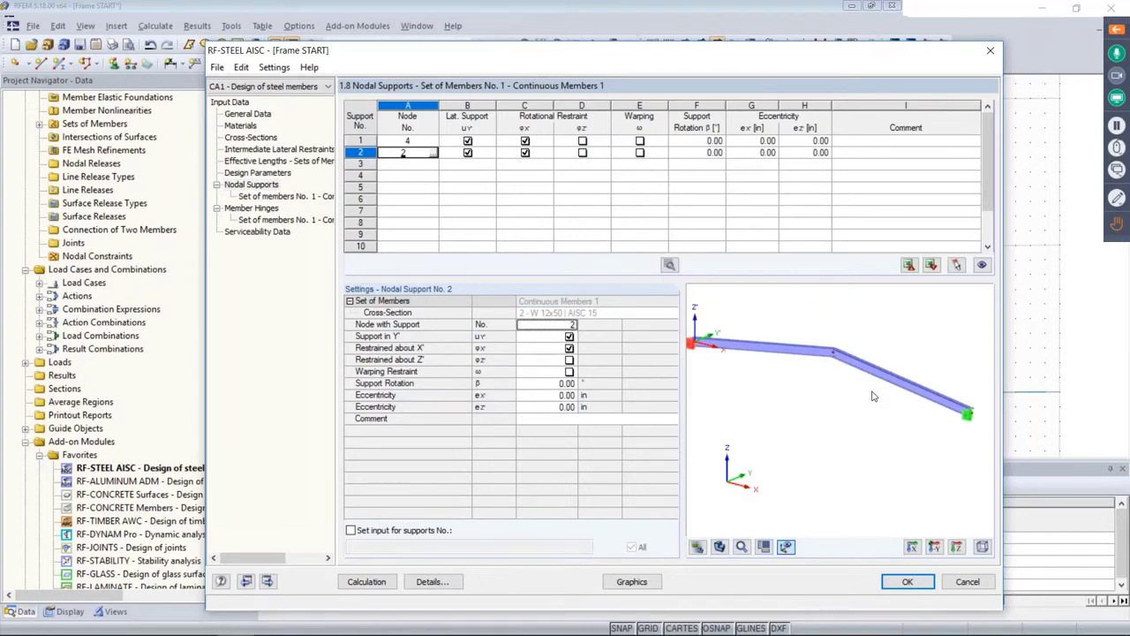
pyautogui.click(251, 207)
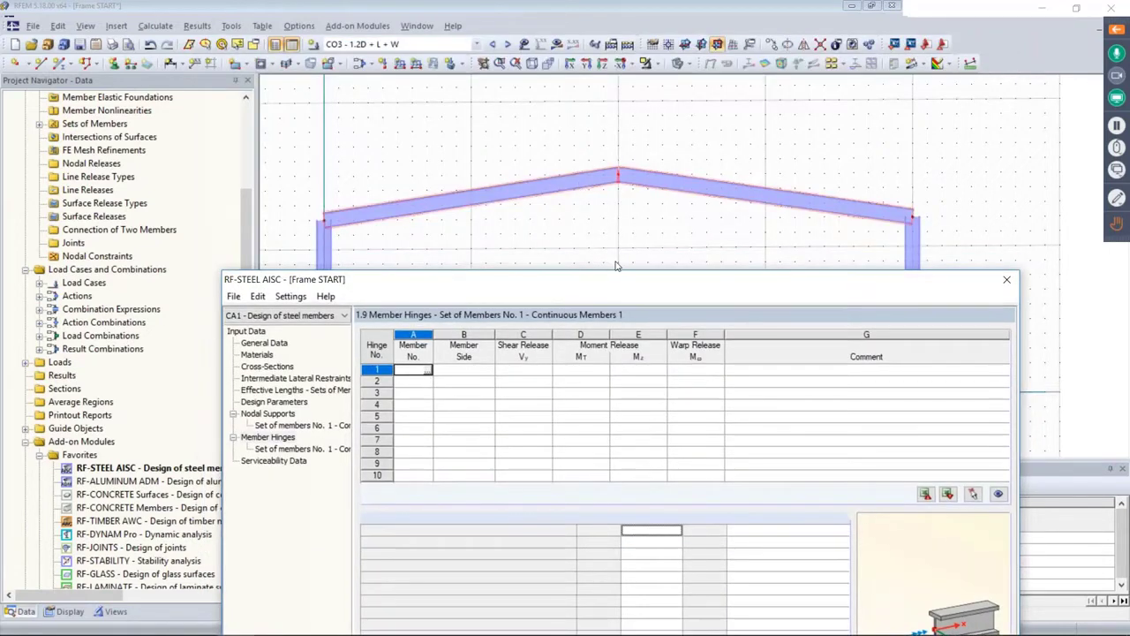
# Step: Set serviceability data to Set of Members 1, Beam type, 40.45 ft reference length, direction y,z
pyautogui.moveTo(612, 267); pyautogui.dragTo(619, 117)
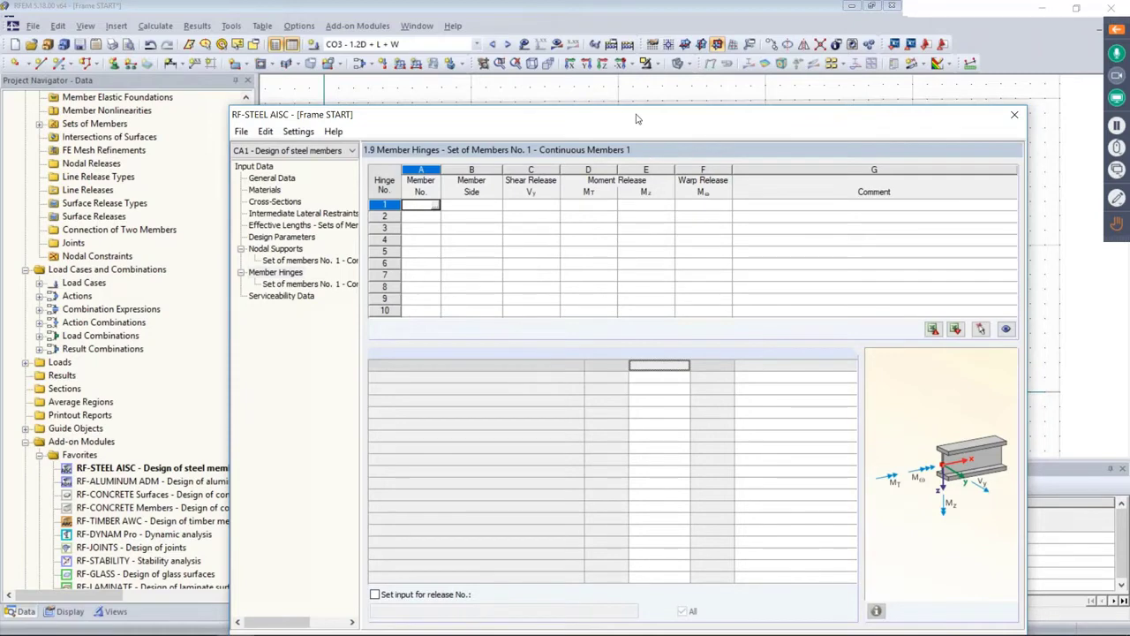
pyautogui.moveTo(640, 121); pyautogui.dragTo(644, 313)
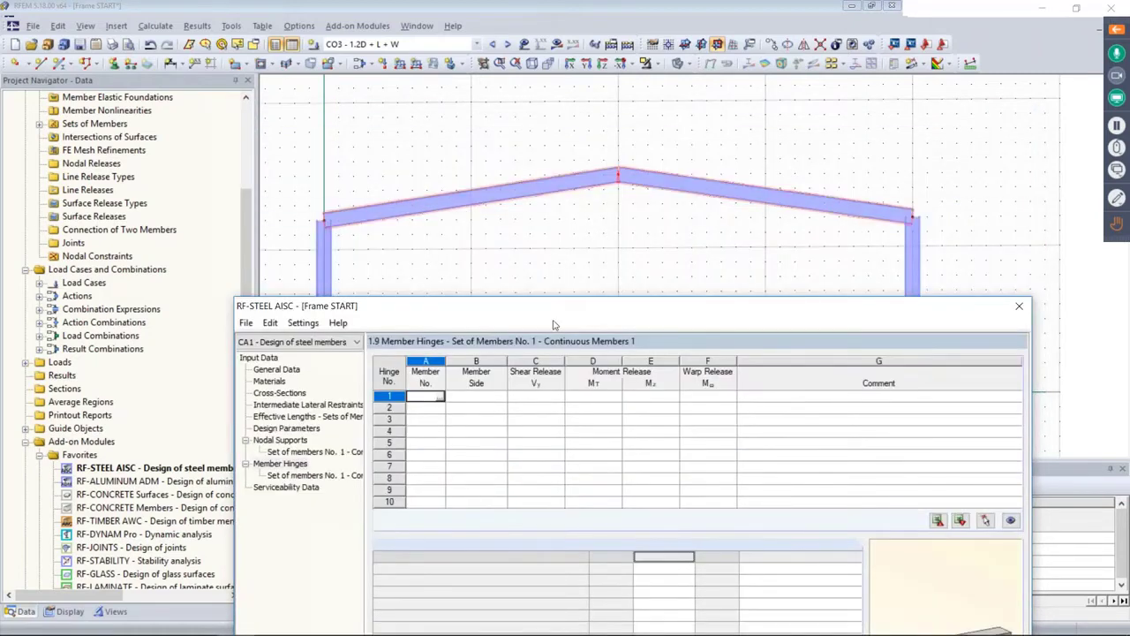
pyautogui.moveTo(567, 309); pyautogui.dragTo(556, 82)
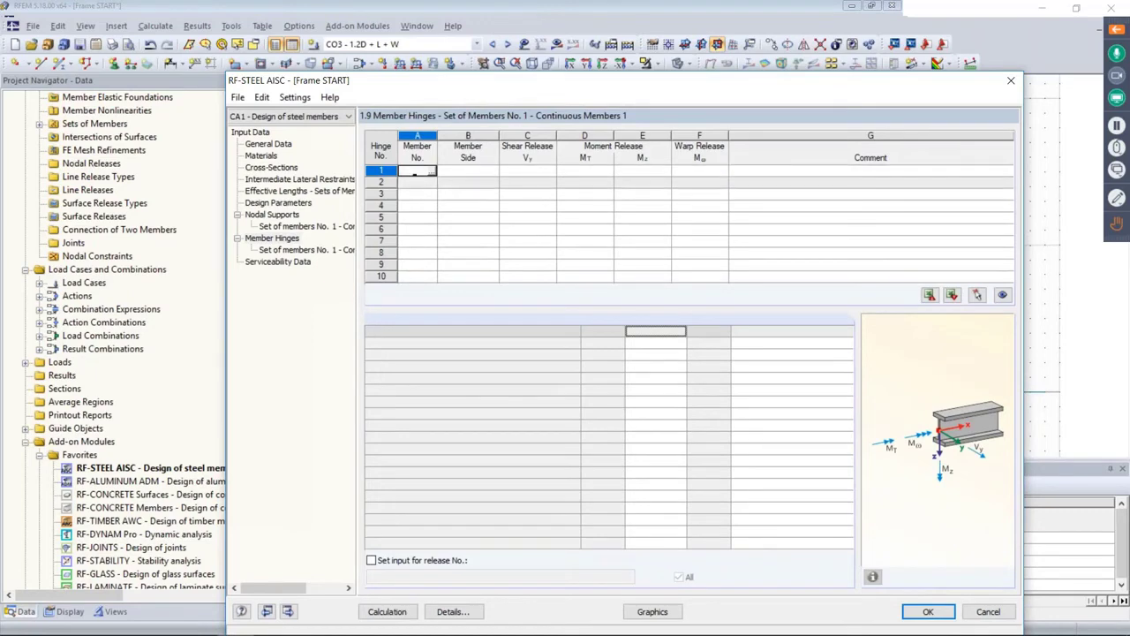
pyautogui.click(300, 263)
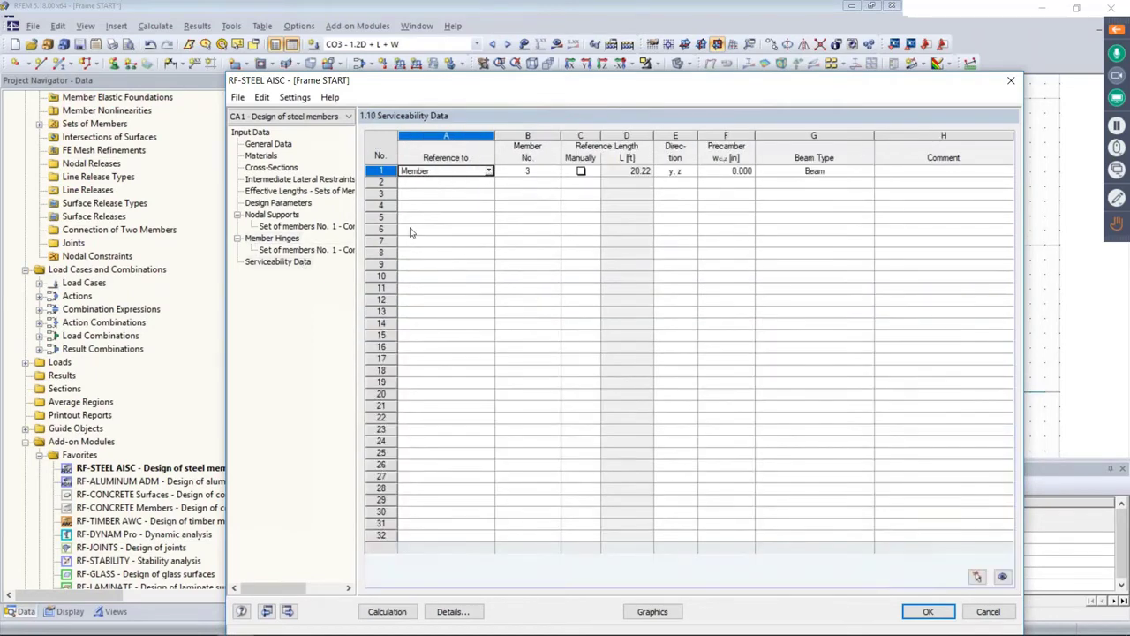
pyautogui.click(489, 172)
pyautogui.click(473, 195)
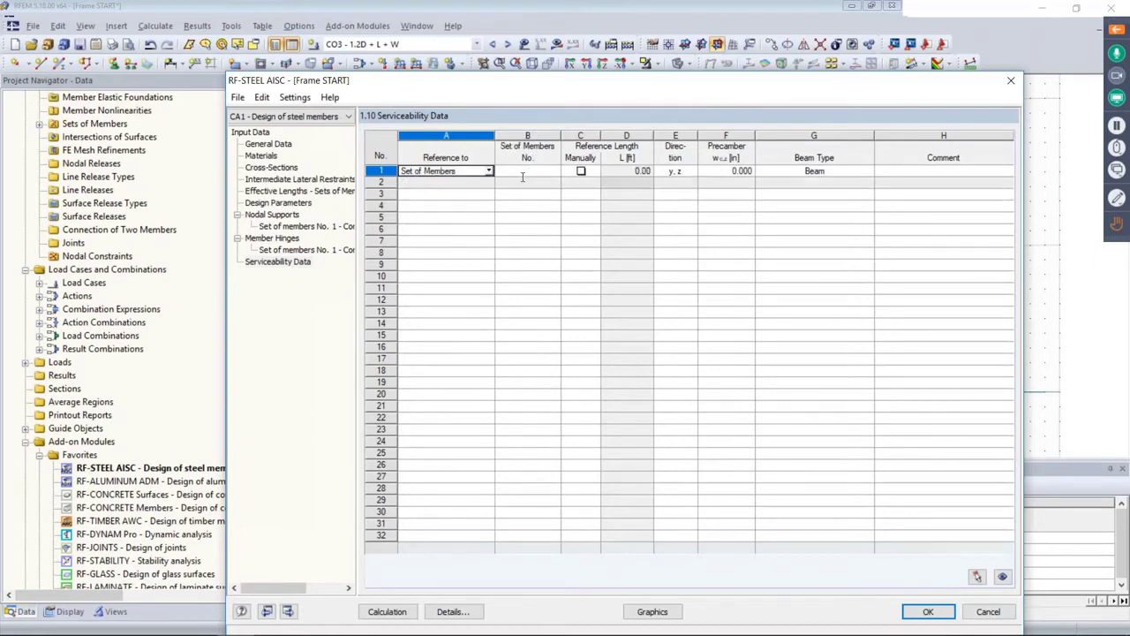
pyautogui.press('Tab')
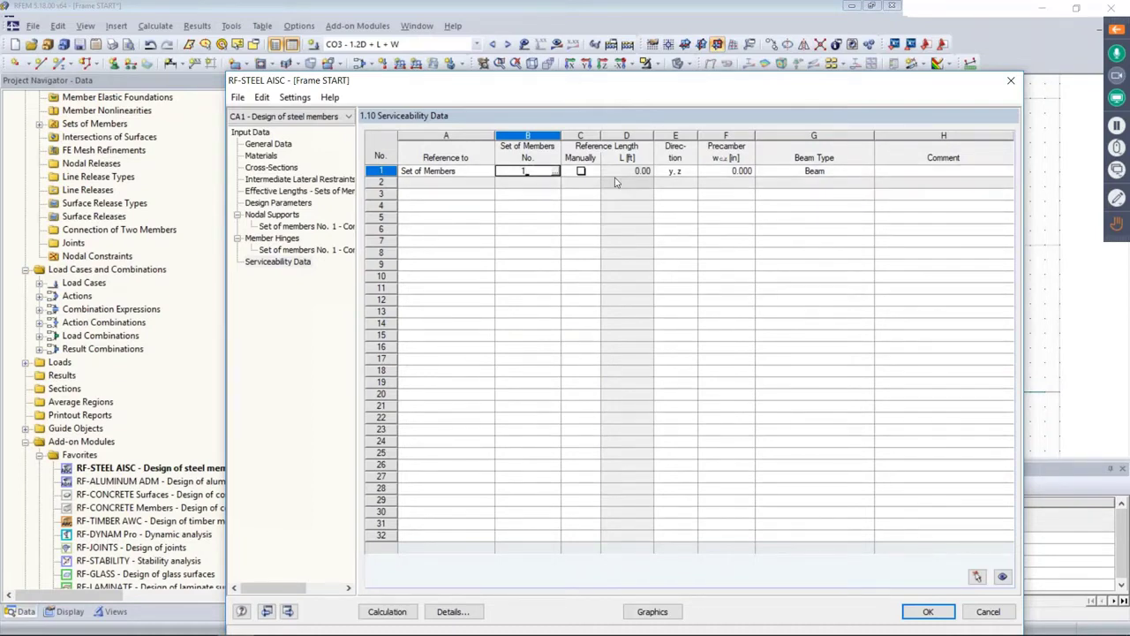
pyautogui.press('Tab')
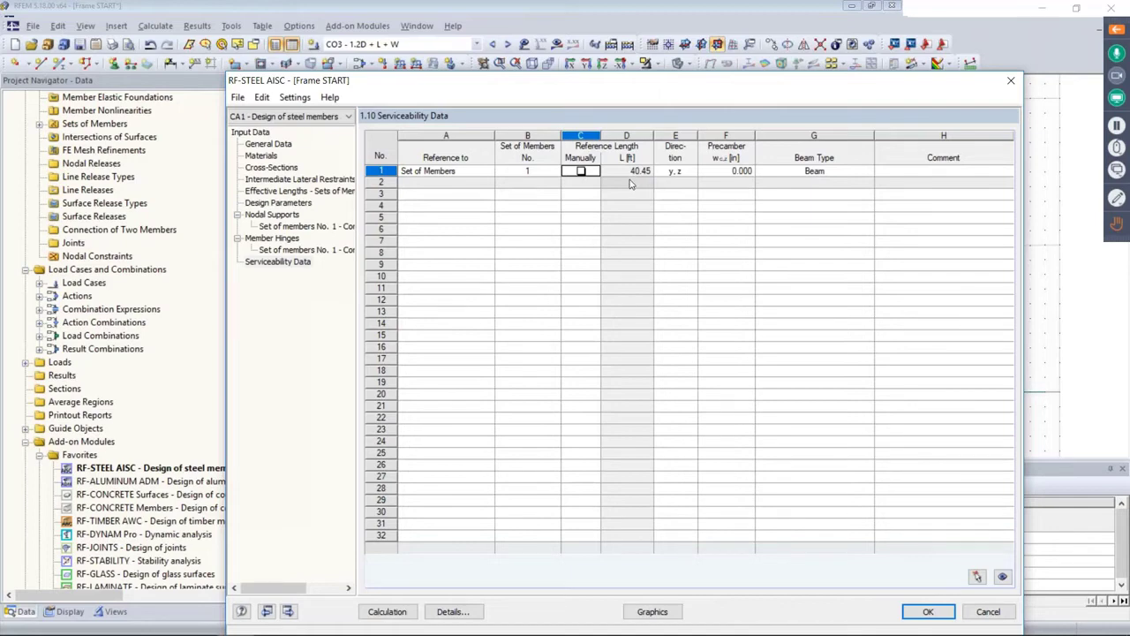
pyautogui.moveTo(642, 80); pyautogui.dragTo(630, 45)
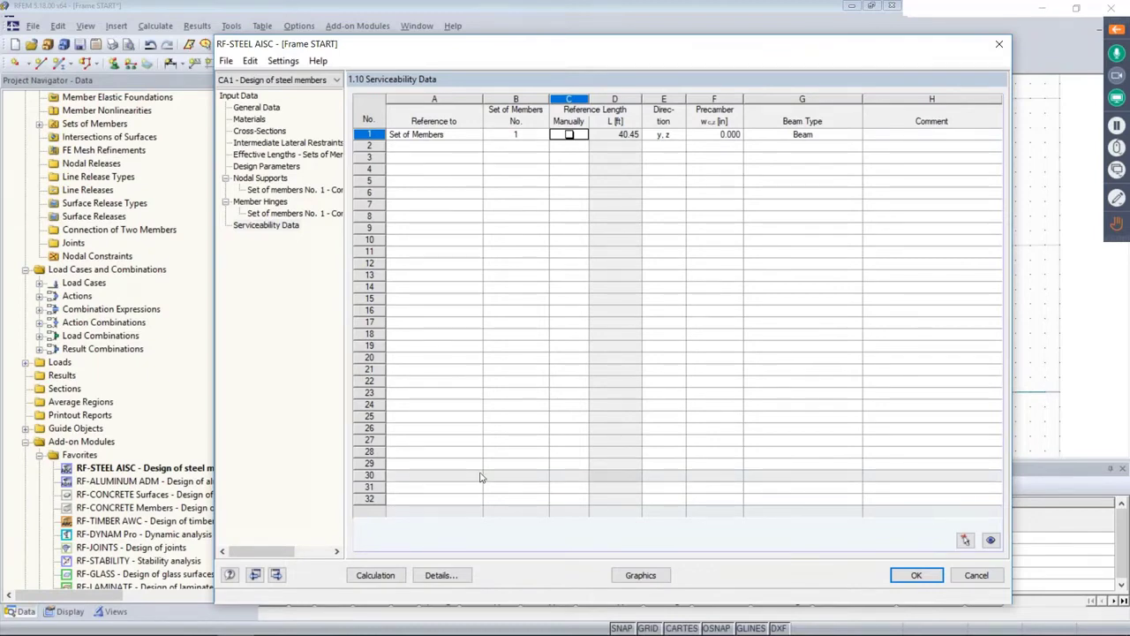
# Step: Run the steel design and inspect member 4's governing 0.57 CO2 stability check
pyautogui.click(375, 575)
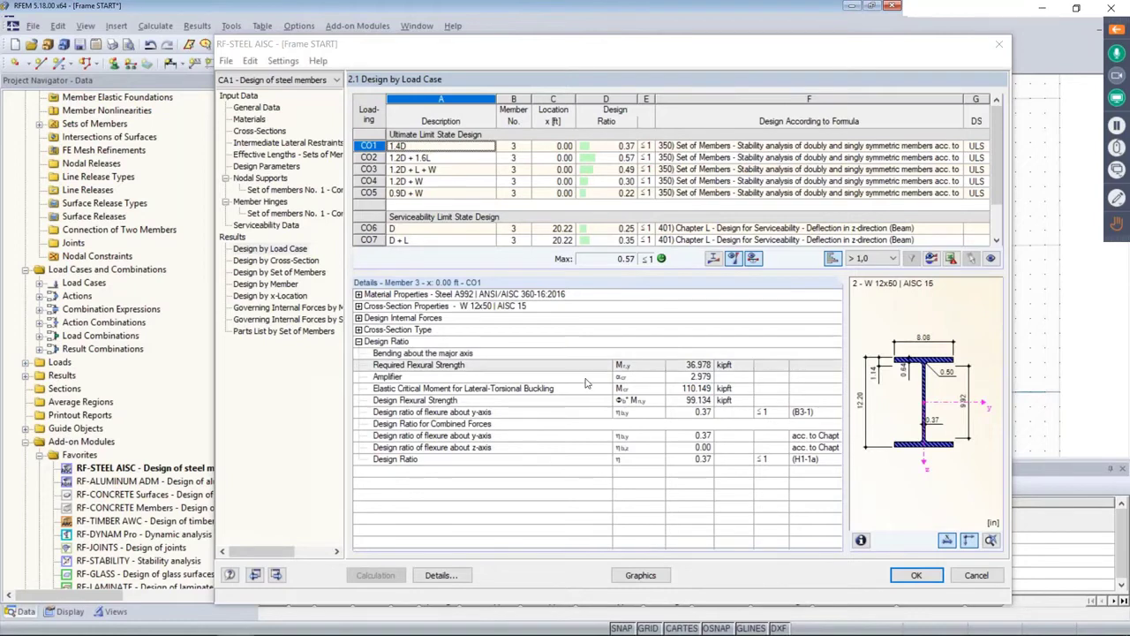
pyautogui.click(291, 274)
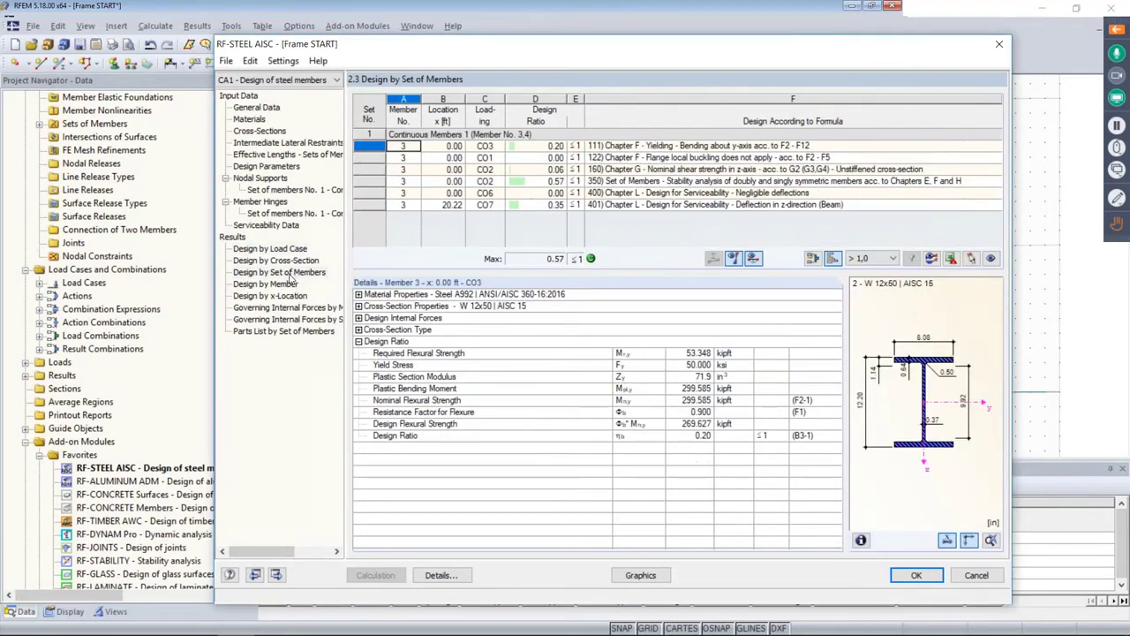
pyautogui.click(272, 284)
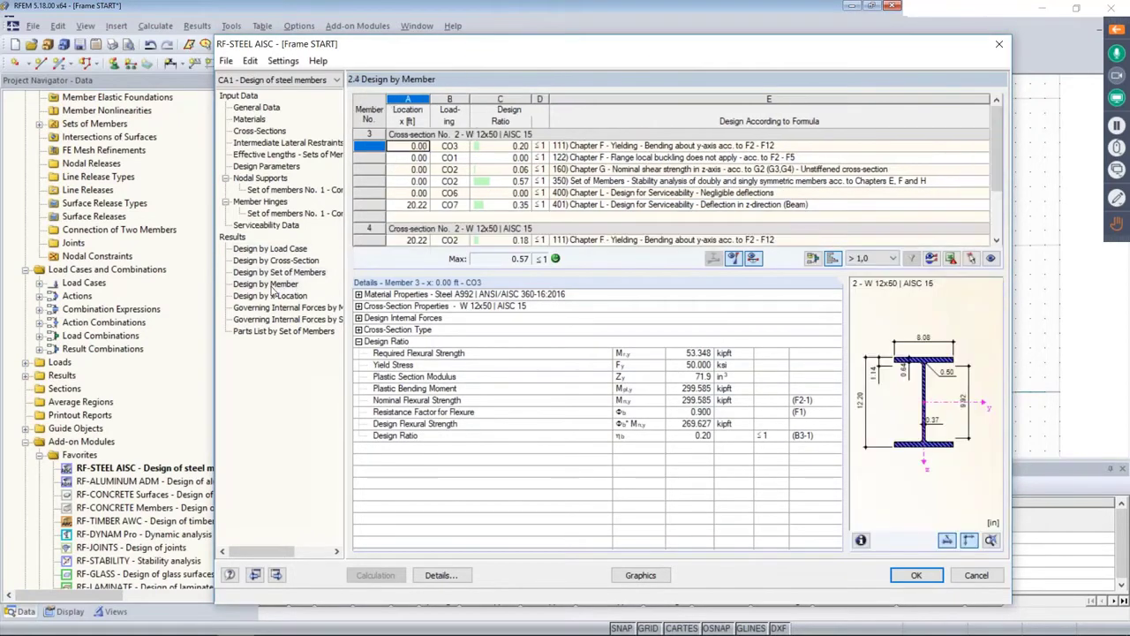
pyautogui.moveTo(495, 44); pyautogui.dragTo(451, 299)
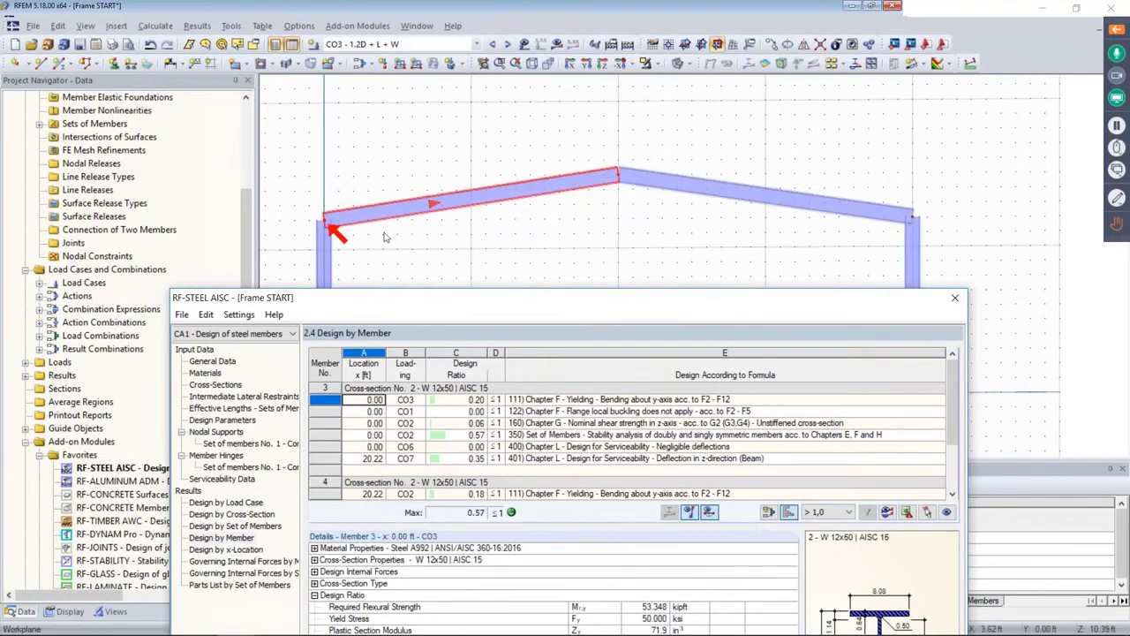
pyautogui.scroll(-2, 516, 415)
pyautogui.click(517, 449)
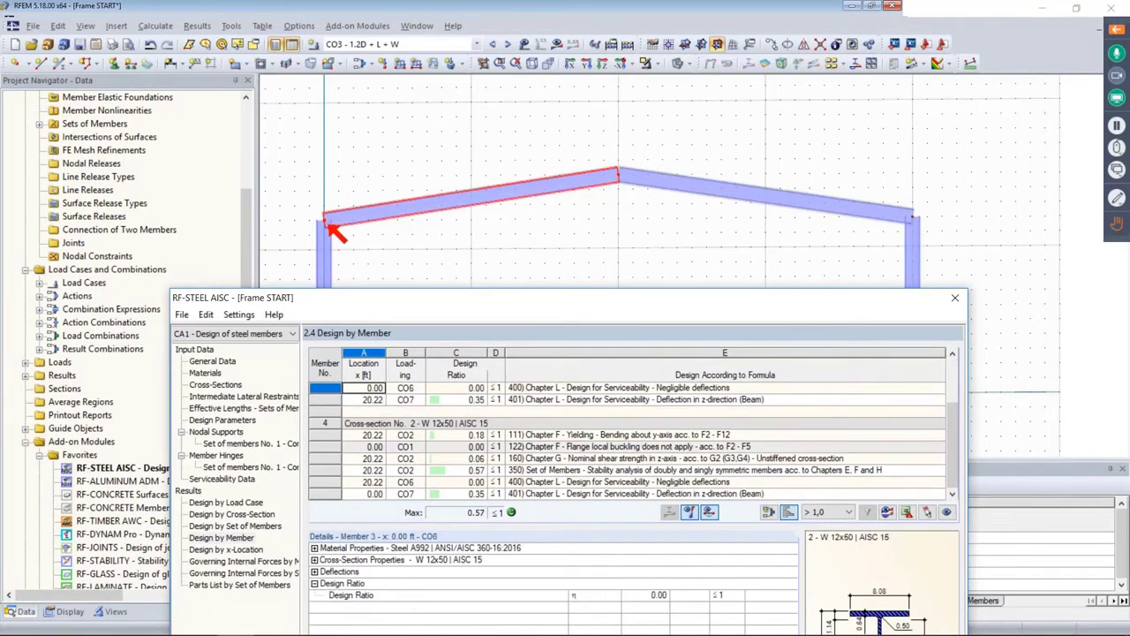
pyautogui.click(518, 458)
pyautogui.click(565, 469)
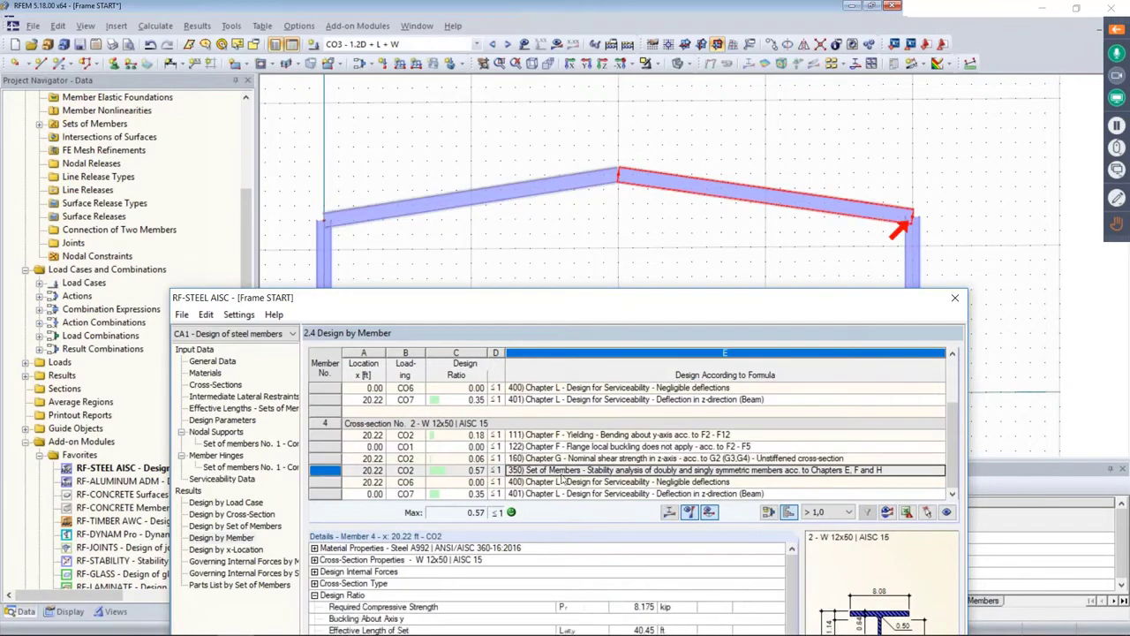
pyautogui.moveTo(544, 297); pyautogui.dragTo(568, 70)
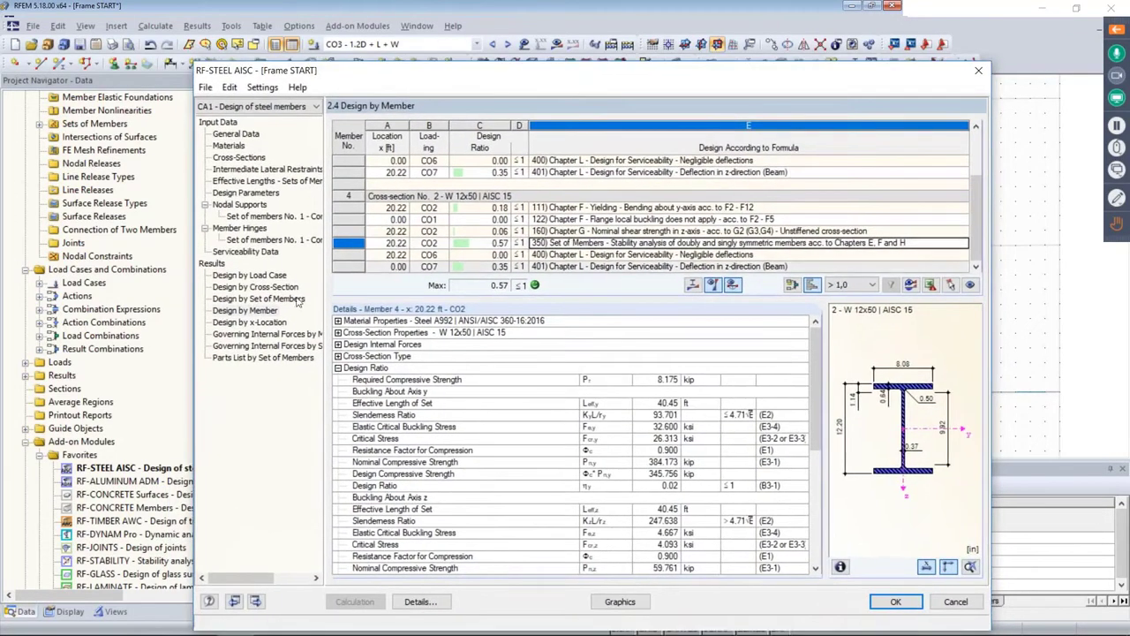
# Step: Switch to results by set of members and show details of the CO2 stability check
pyautogui.click(258, 298)
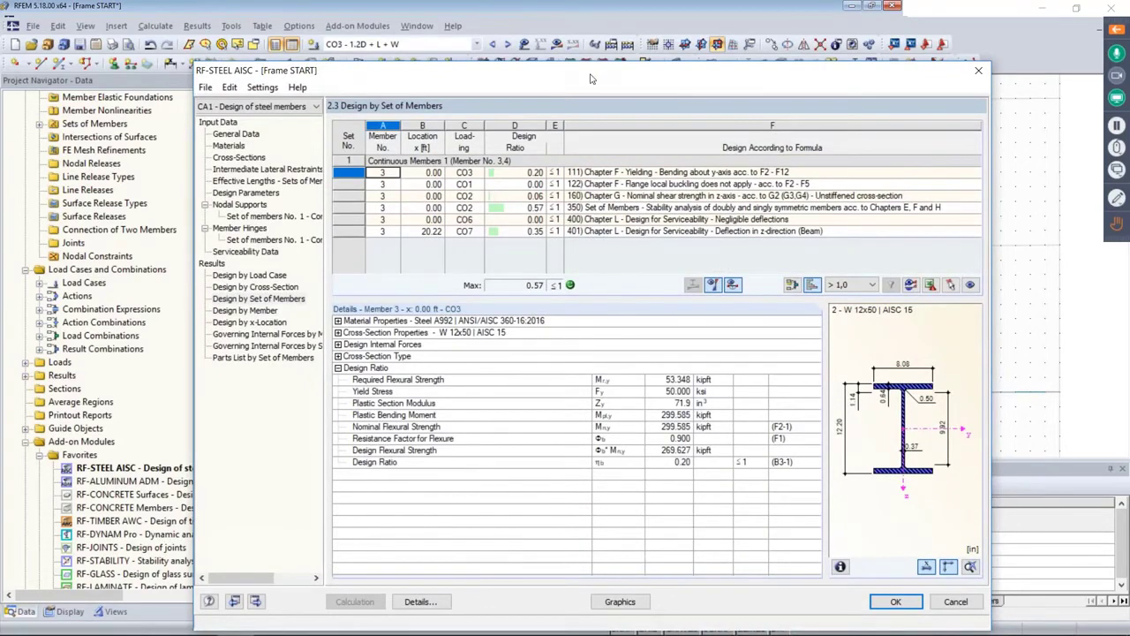
pyautogui.moveTo(424, 70); pyautogui.dragTo(404, 287)
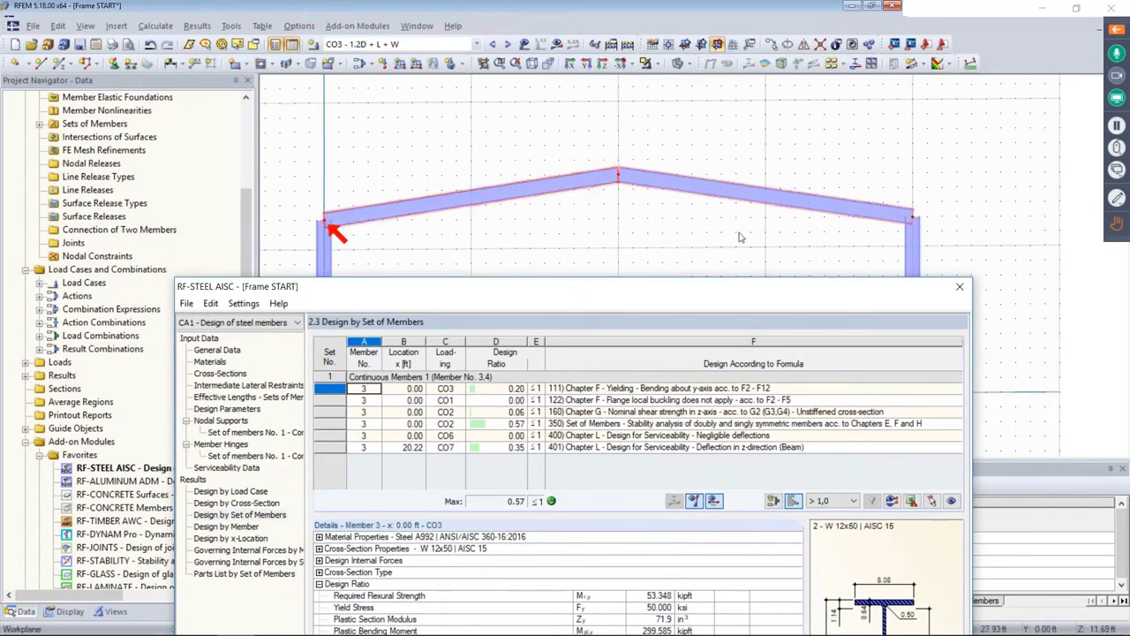
pyautogui.moveTo(704, 286); pyautogui.dragTo(705, 43)
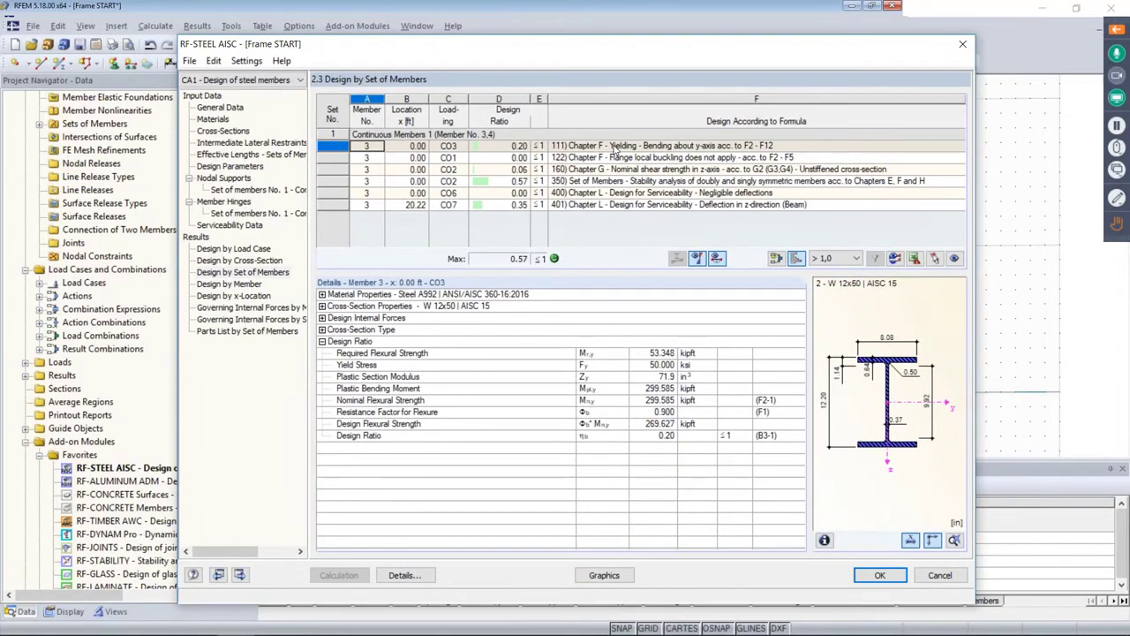
pyautogui.click(616, 181)
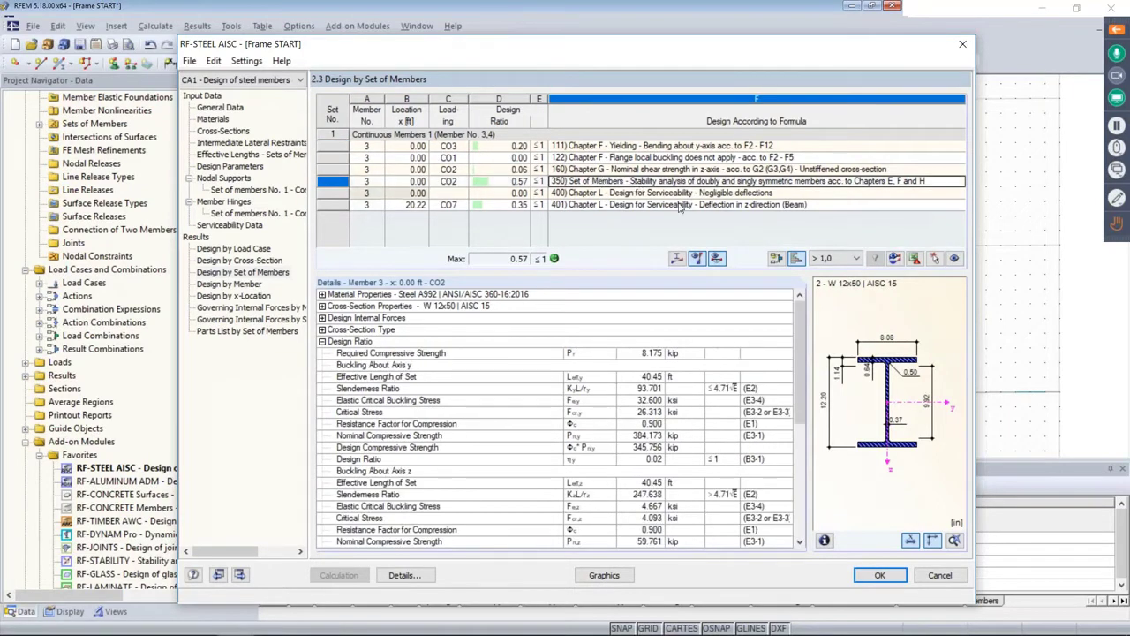
pyautogui.moveTo(796, 323); pyautogui.dragTo(793, 419)
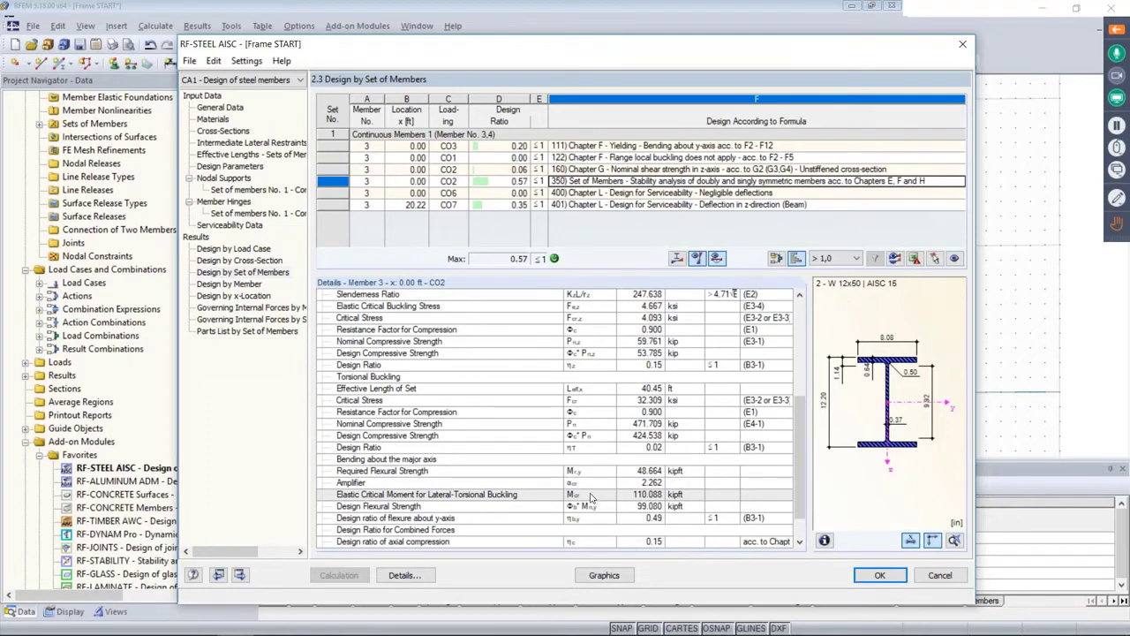
pyautogui.click(677, 259)
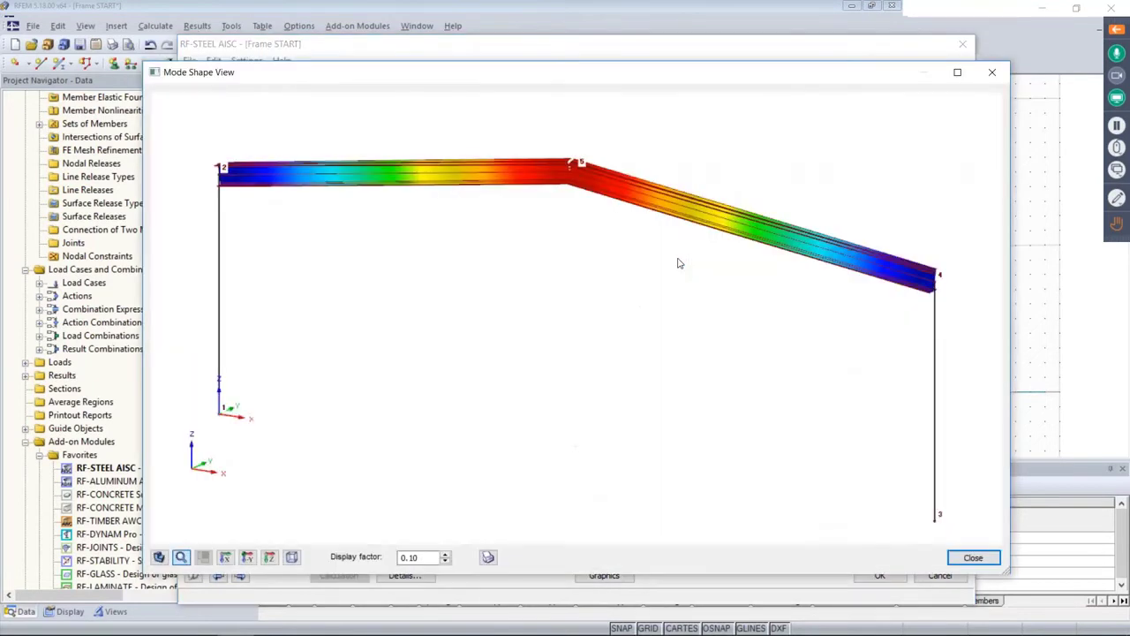
pyautogui.click(447, 554)
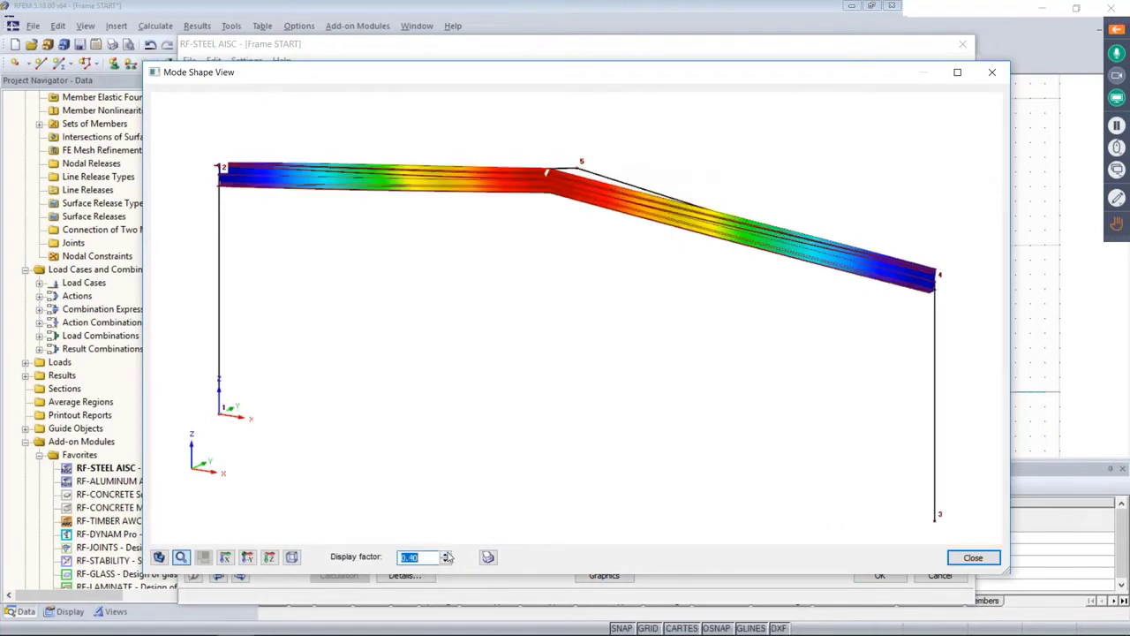
pyautogui.click(447, 553)
pyautogui.keyDown('ctrl'); pyautogui.moveTo(799, 422); pyautogui.dragTo(618, 395, button='middle'); pyautogui.keyUp('ctrl')
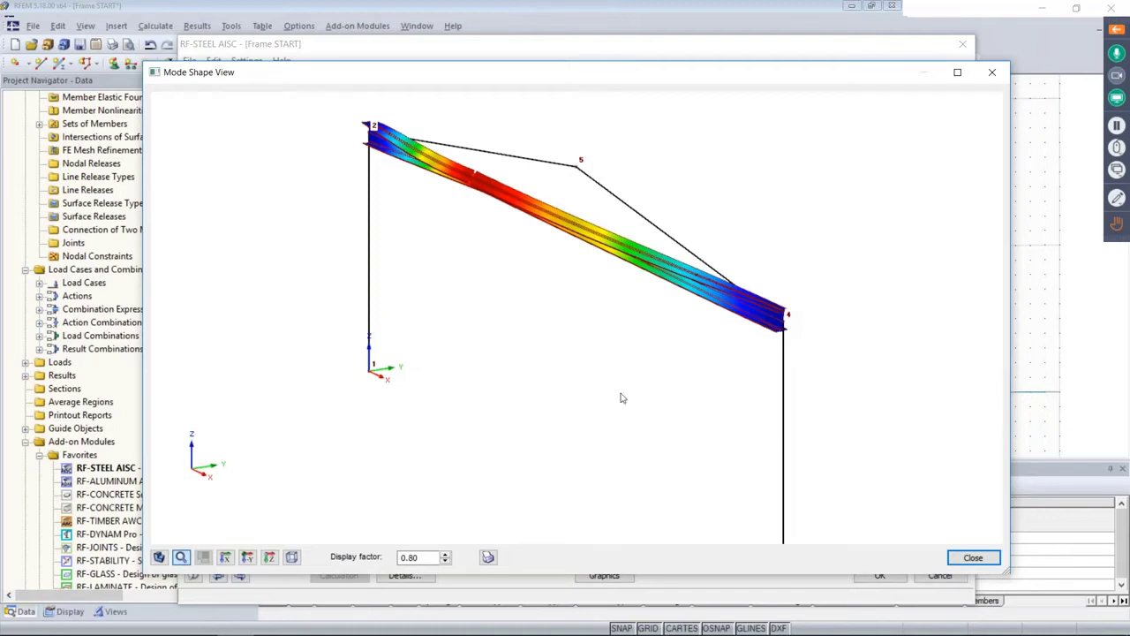
pyautogui.click(968, 556)
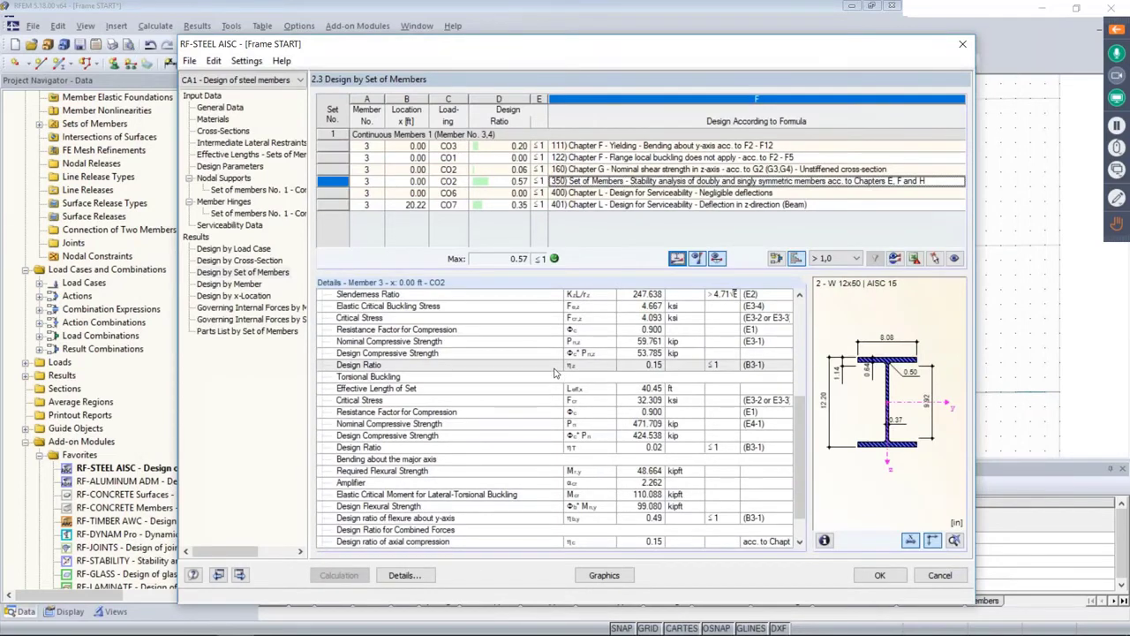
# Step: Plot the RF-STEEL AISC ratios on the frame with ULS and SLS both included (max 0.57)
pyautogui.click(604, 575)
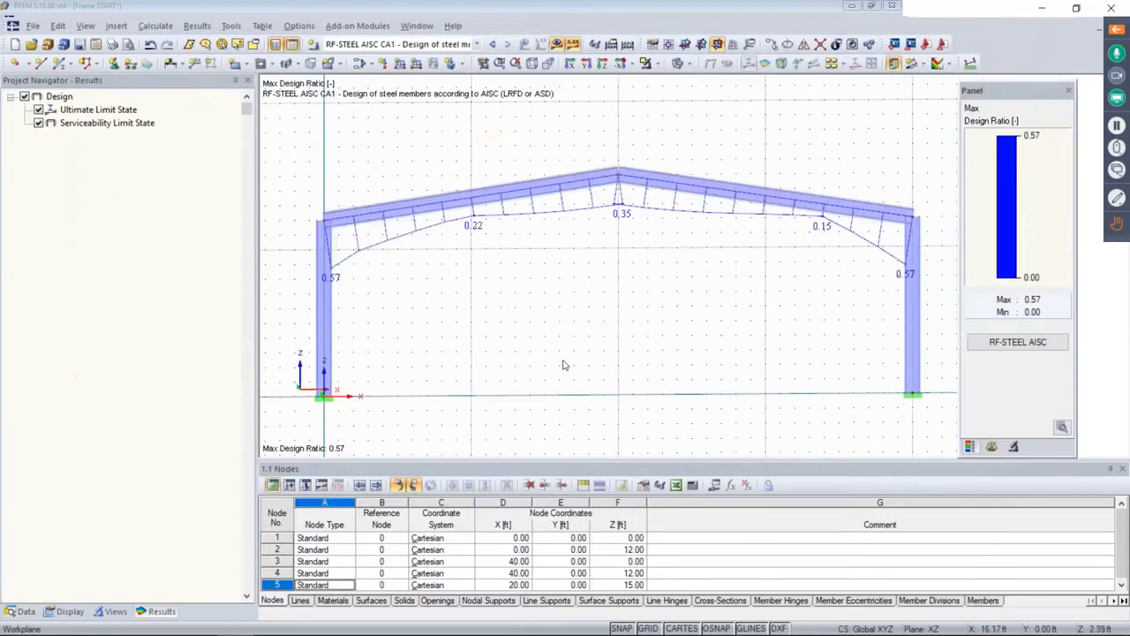
pyautogui.click(38, 123)
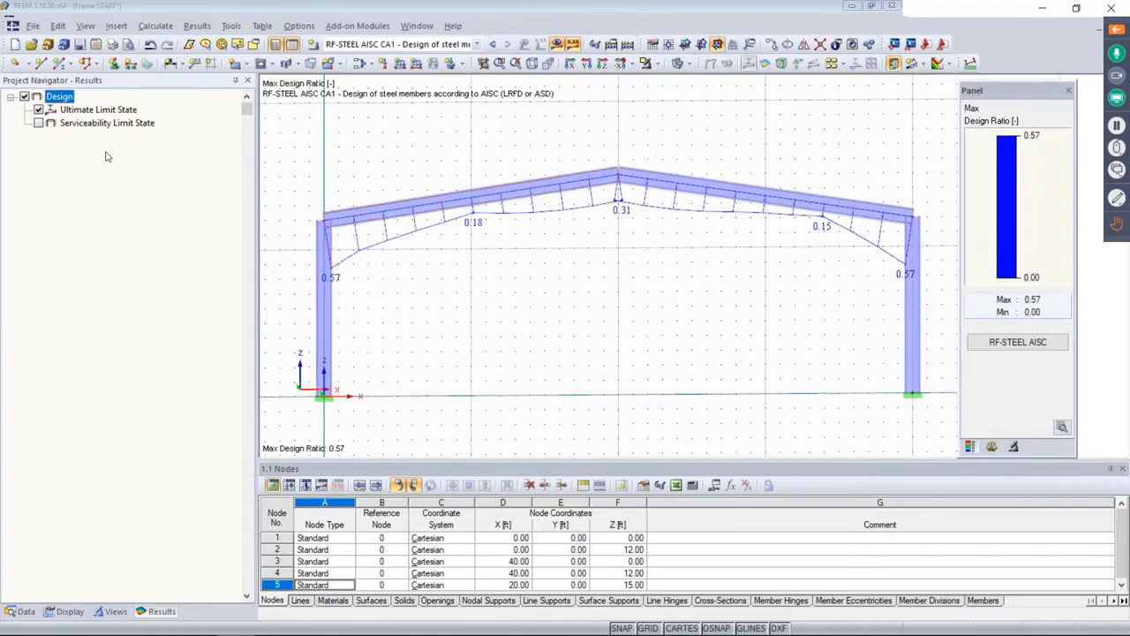
pyautogui.click(38, 122)
pyautogui.click(38, 110)
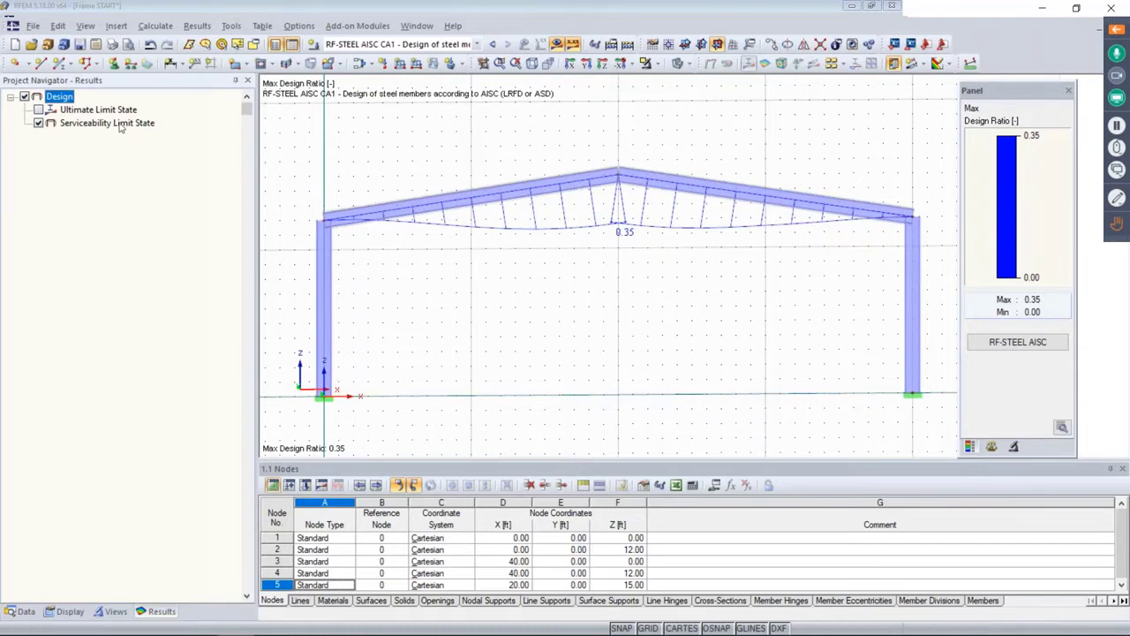
pyautogui.click(39, 110)
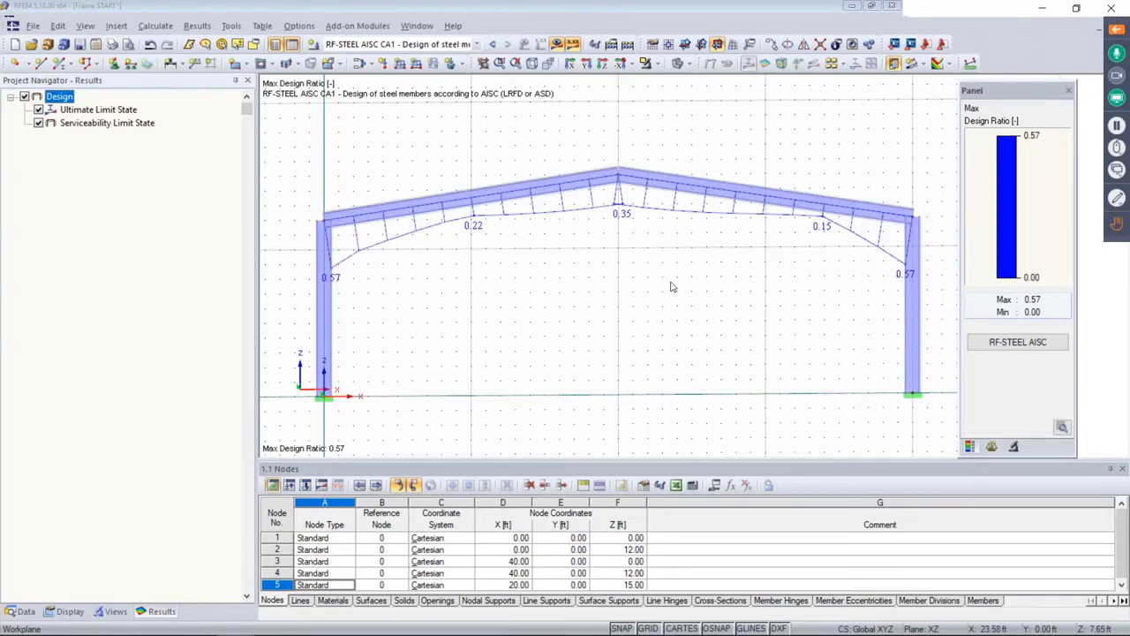
# Step: Turn off the result diagrams and show the LC1 Dead loads on the frame
pyautogui.moveTo(639, 293); pyautogui.dragTo(600, 300, button='middle')
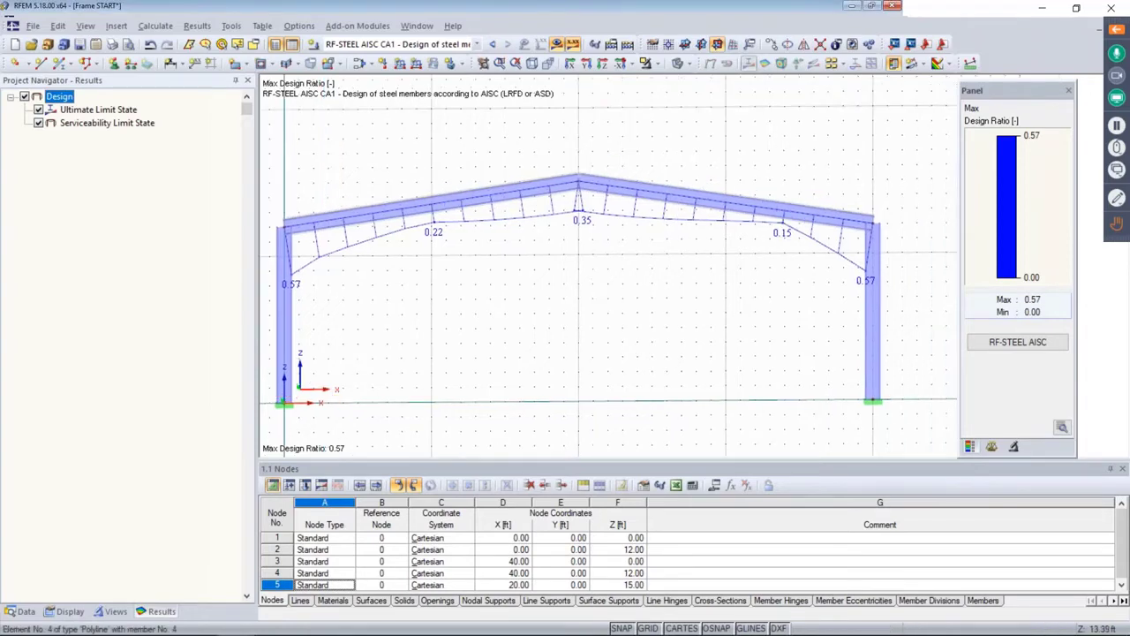
pyautogui.click(557, 44)
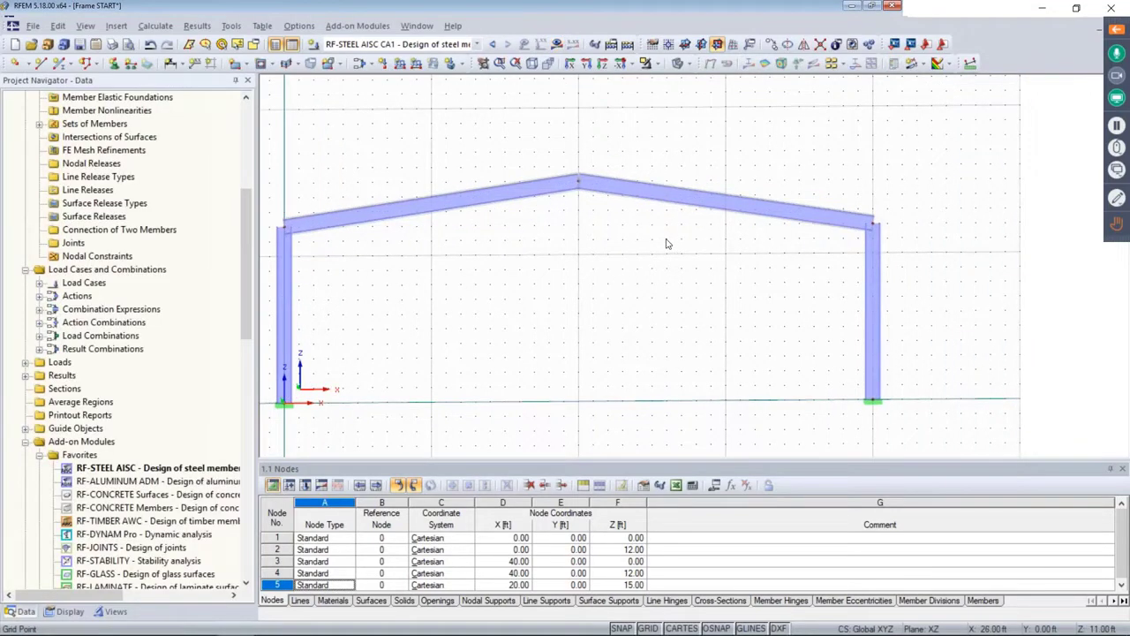
pyautogui.click(463, 43)
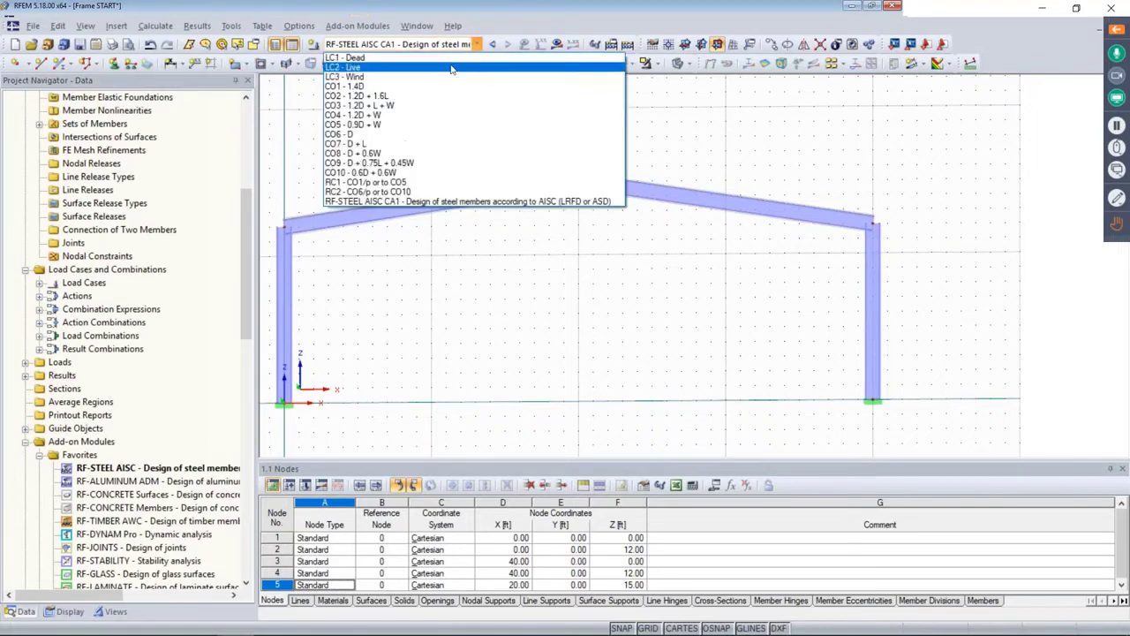
pyautogui.click(441, 59)
pyautogui.click(524, 44)
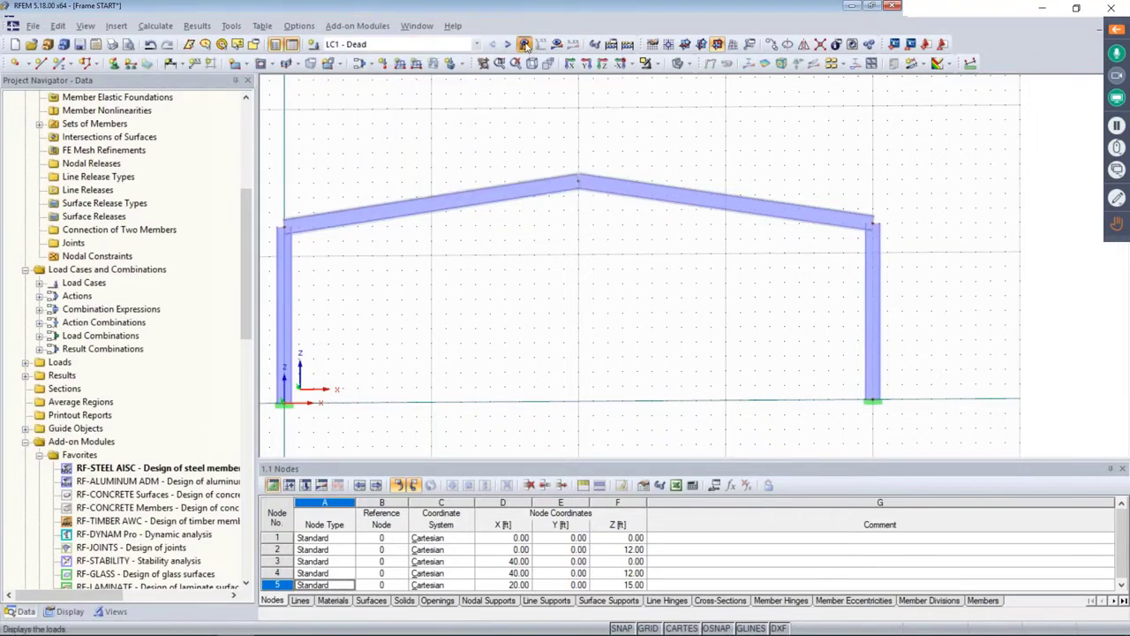
# Step: Delete the right roof rafter and make the remaining rafter run flat to node 4
pyautogui.scroll(-1, 709, 293)
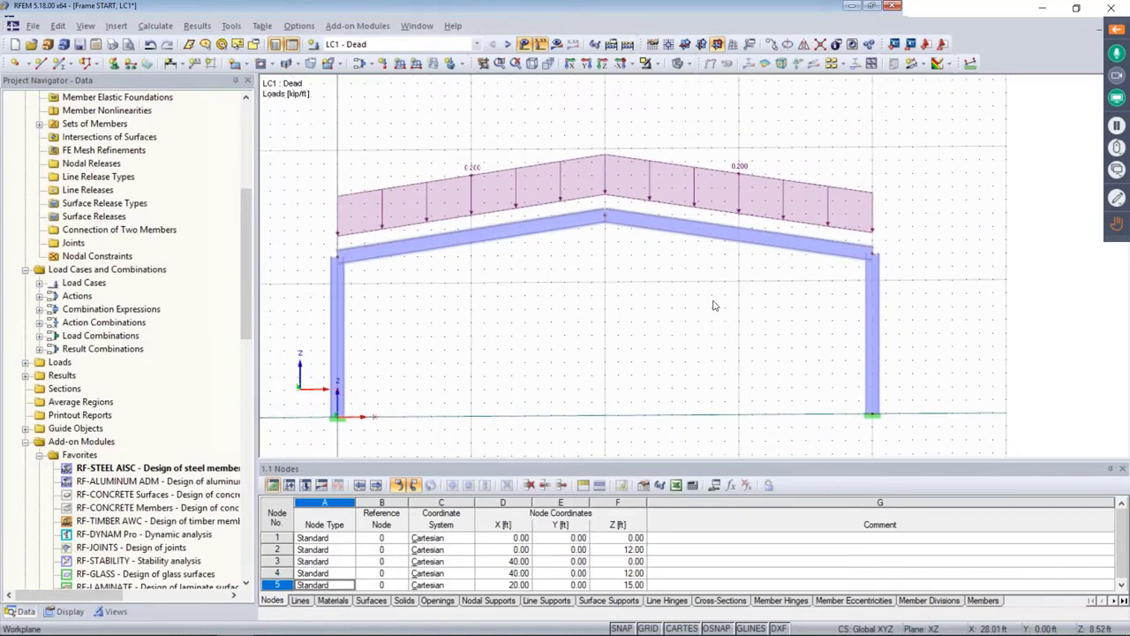
pyautogui.moveTo(784, 308); pyautogui.dragTo(704, 146)
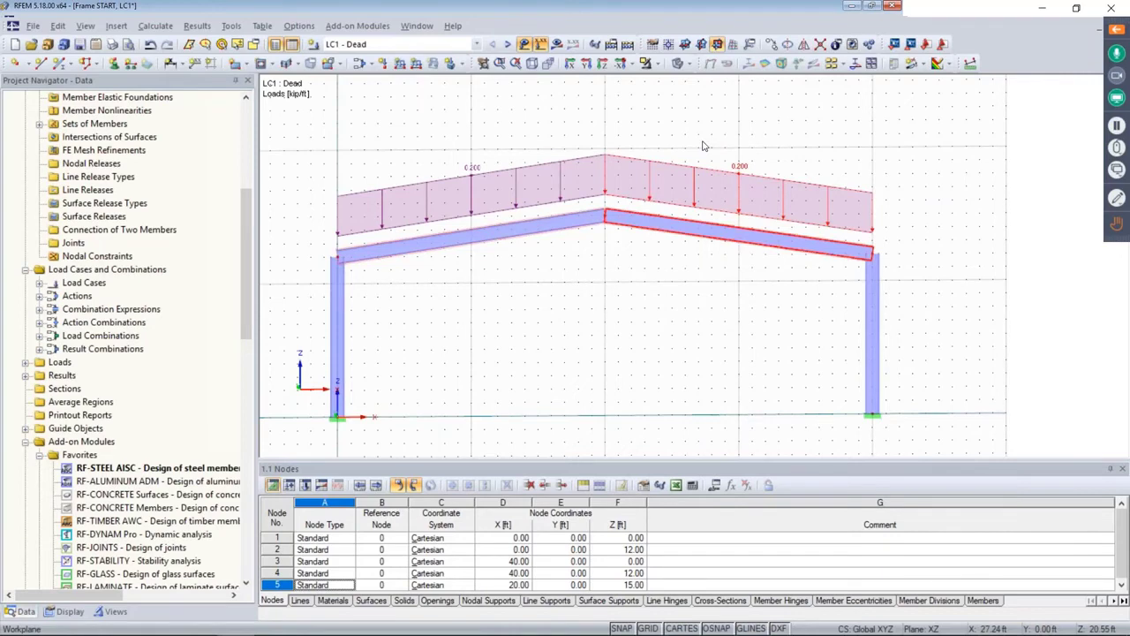
pyautogui.press('Delete')
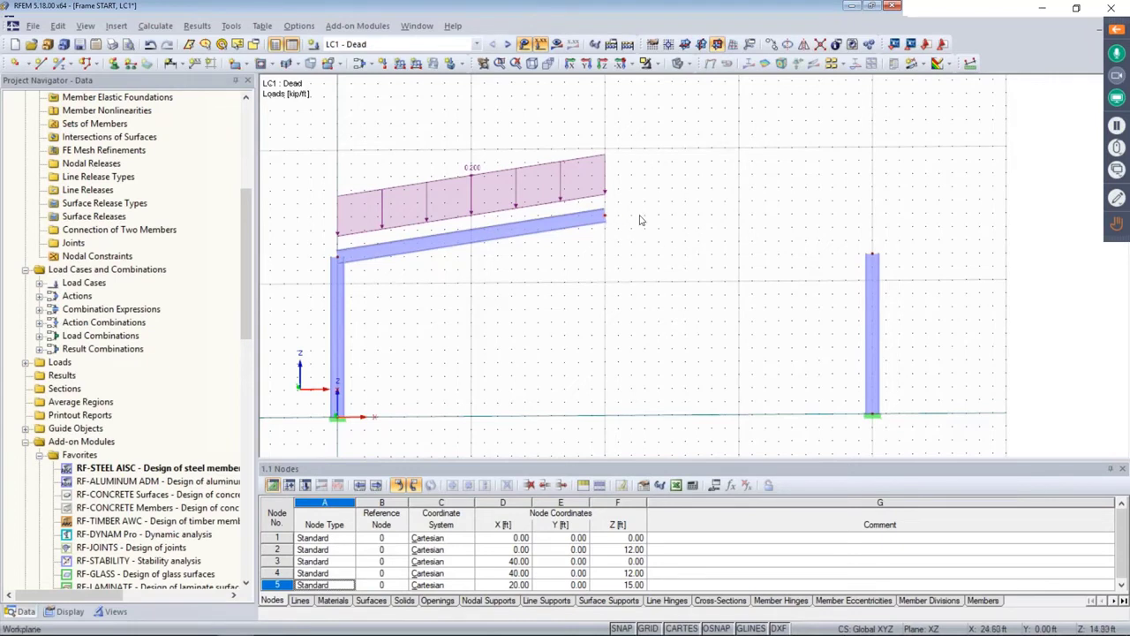
pyautogui.click(871, 256)
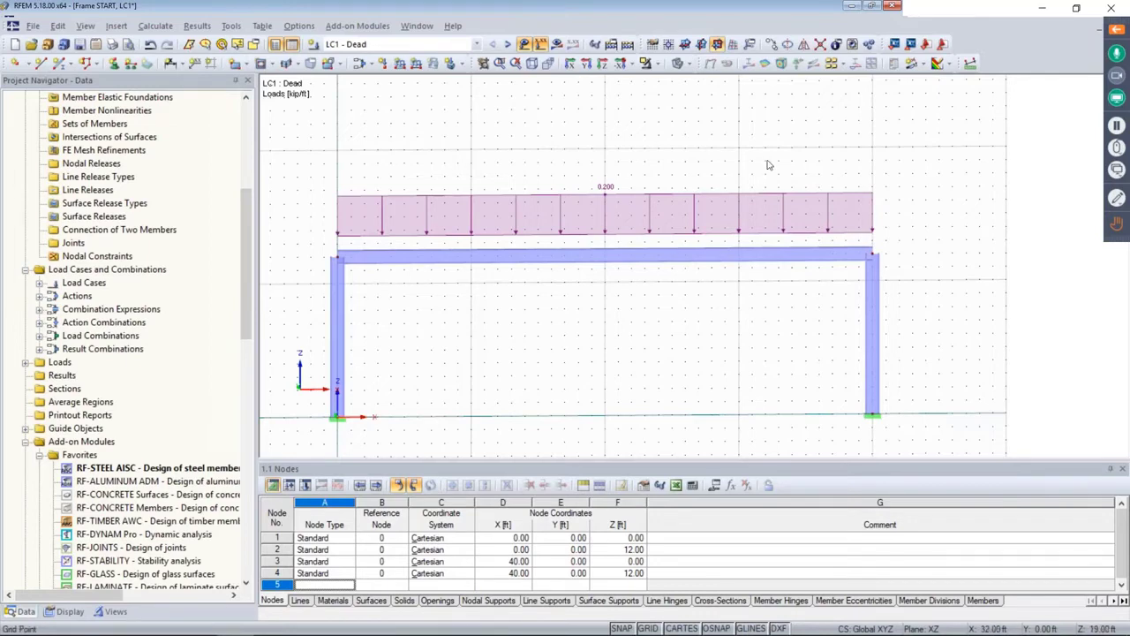
# Step: Step through LC2 Live and LC3 Wind to combination CO1 1.4D, then hide the loads
pyautogui.click(508, 45)
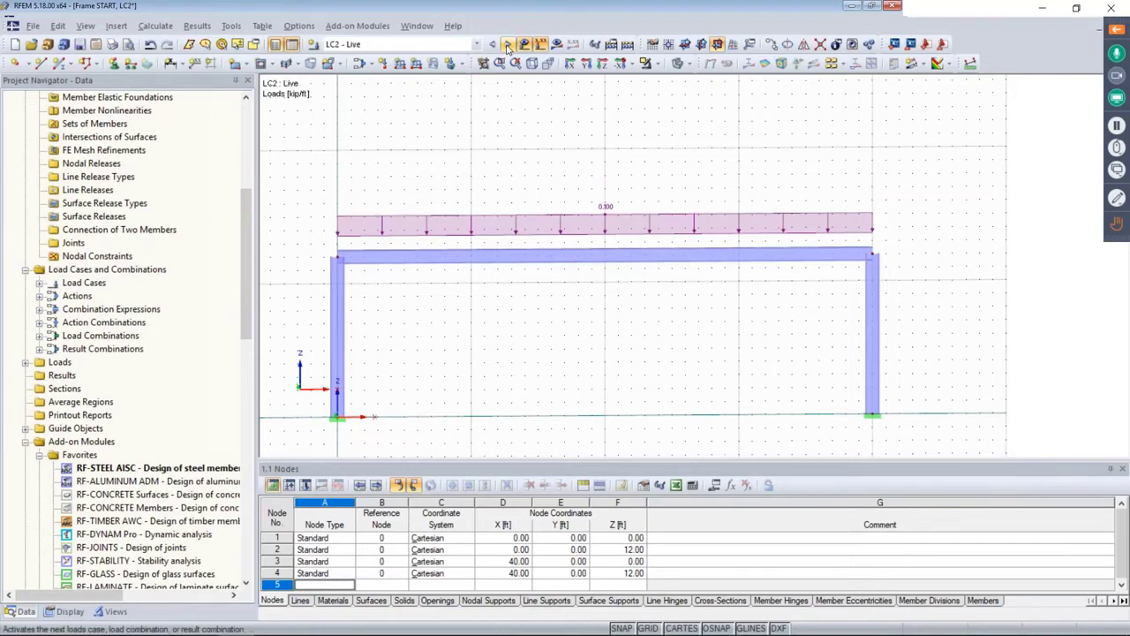
pyautogui.click(508, 45)
pyautogui.click(508, 45)
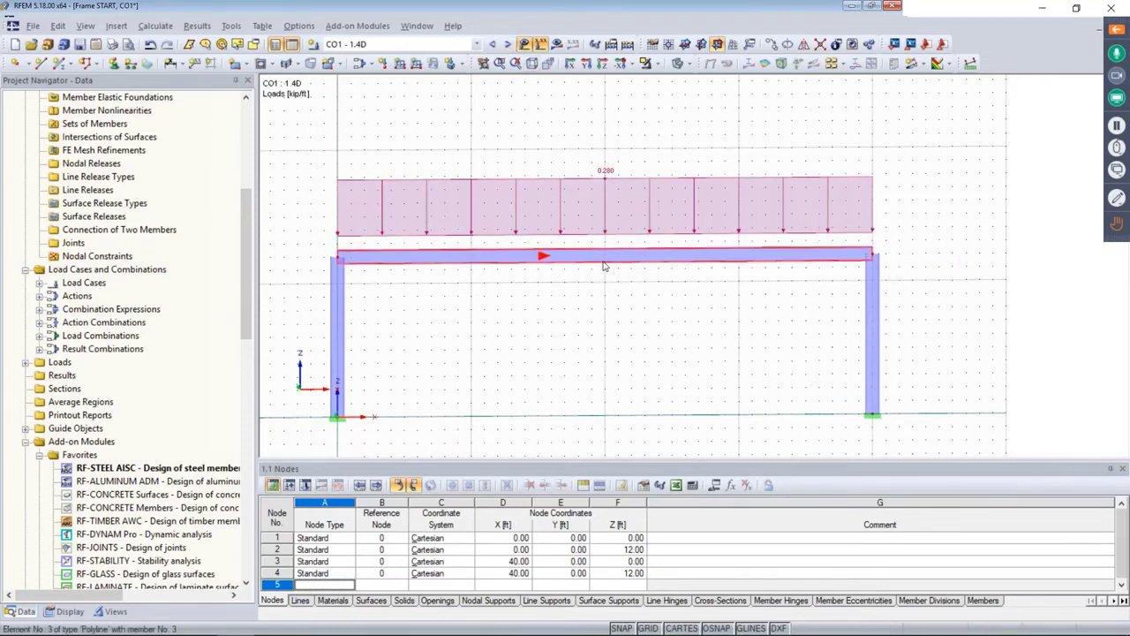
pyautogui.click(524, 45)
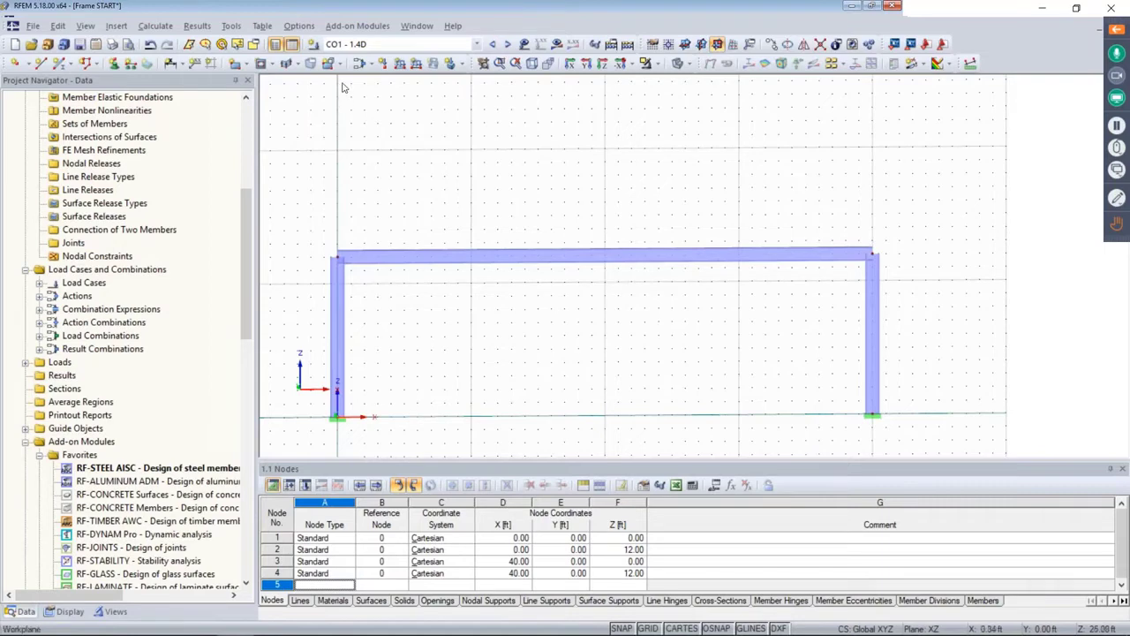
# Step: Add load case LC4 'Torsion' in the Live category, regenerating combinations to CO18
pyautogui.click(361, 62)
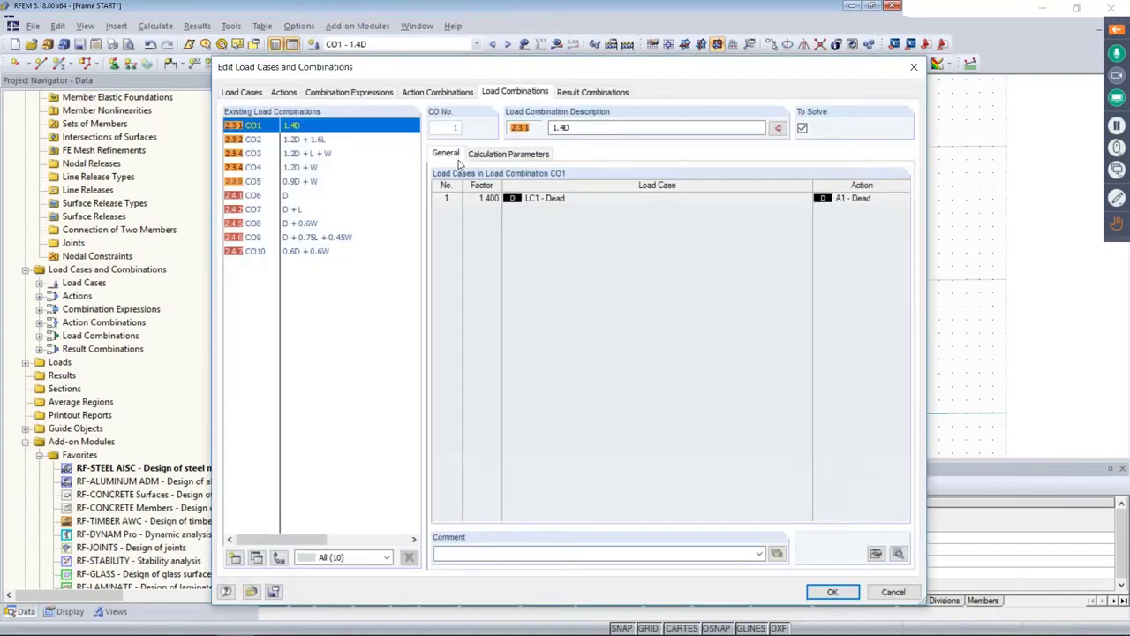
pyautogui.click(242, 92)
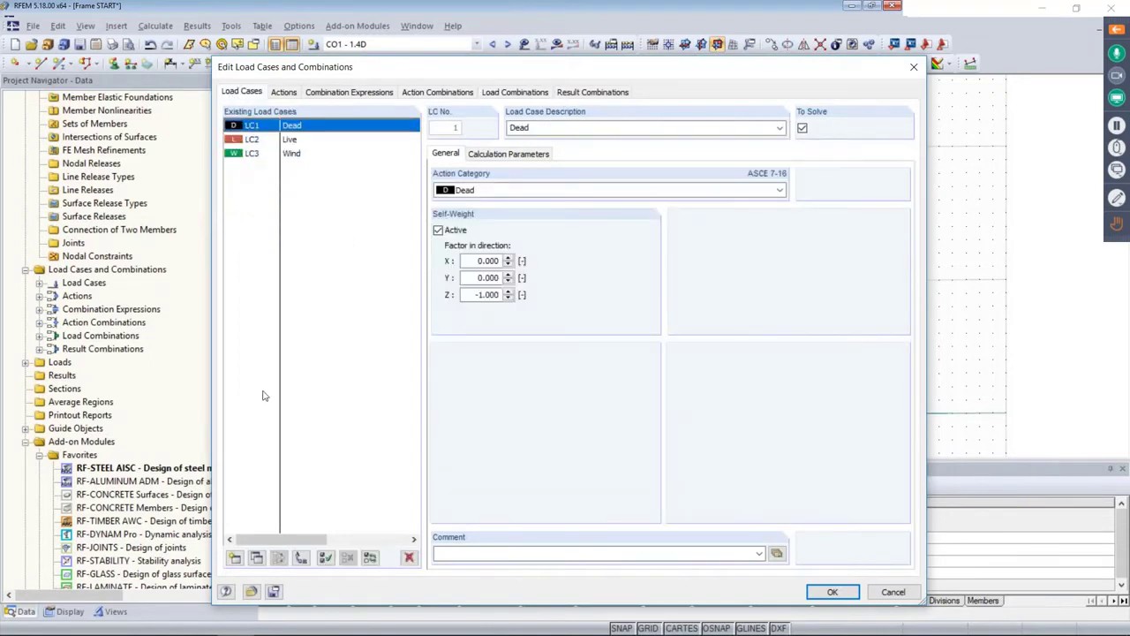
pyautogui.click(235, 557)
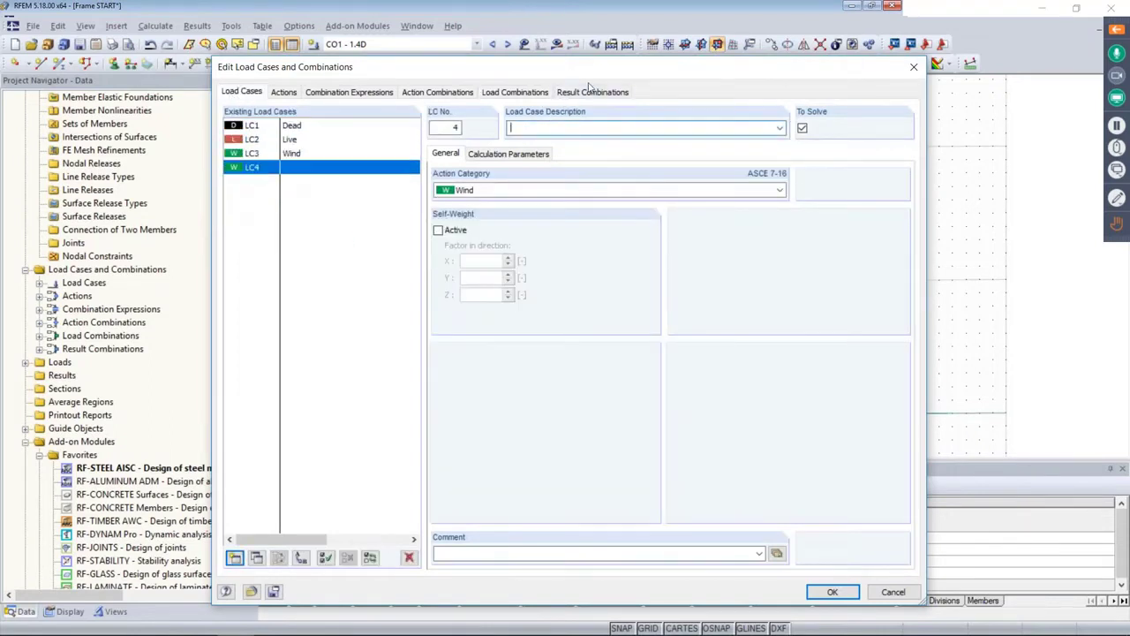
pyautogui.write('Torsion')
pyautogui.click(494, 190)
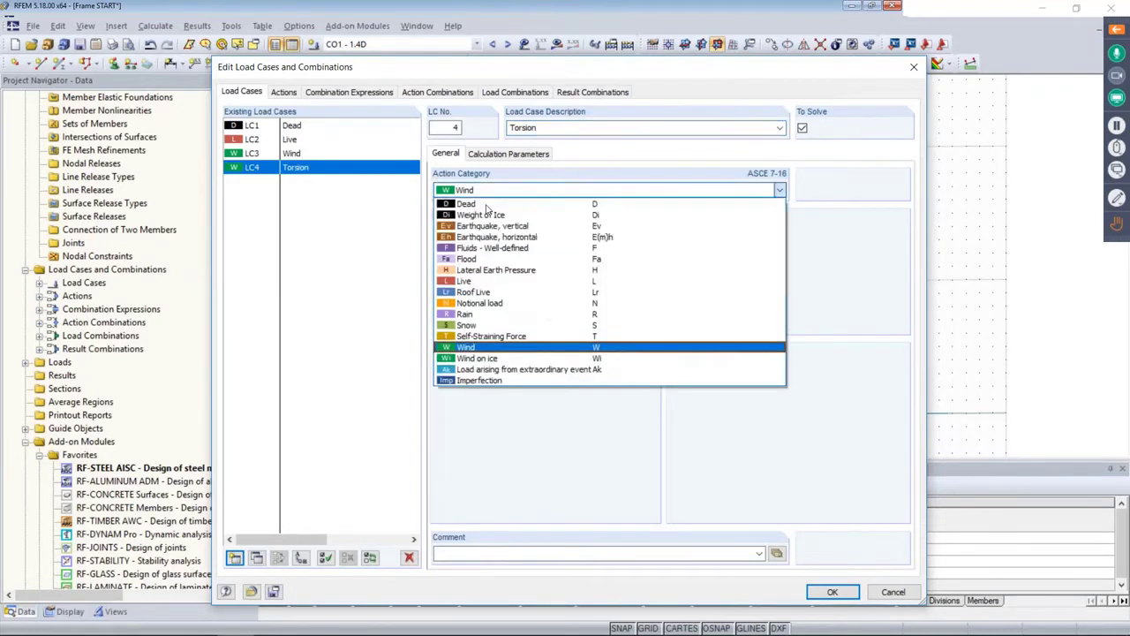
pyautogui.click(473, 281)
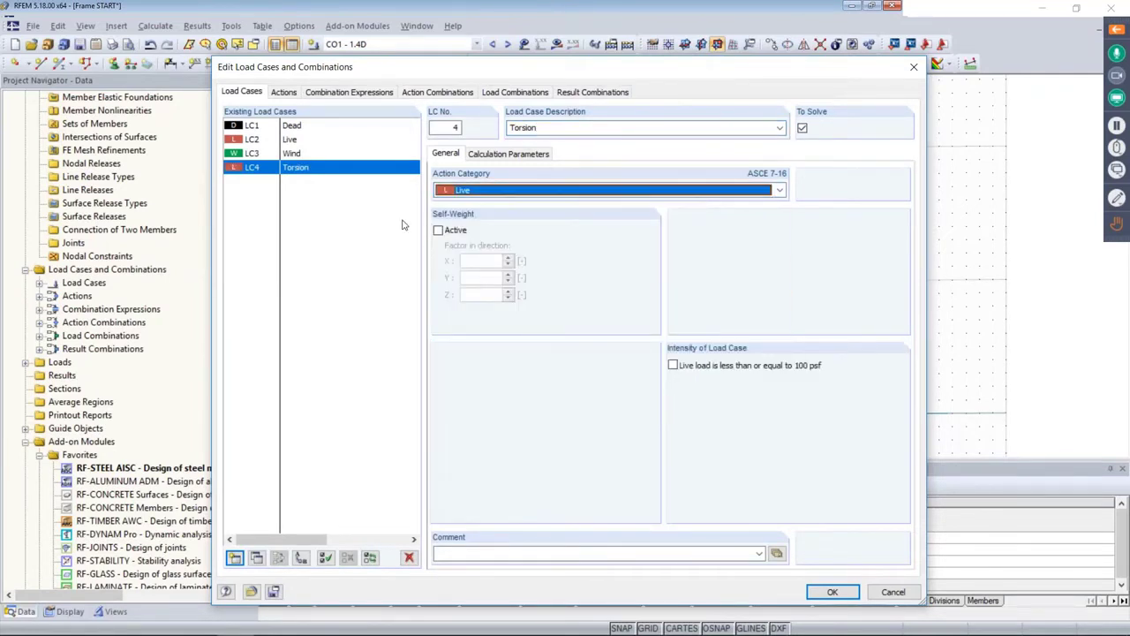
pyautogui.click(500, 92)
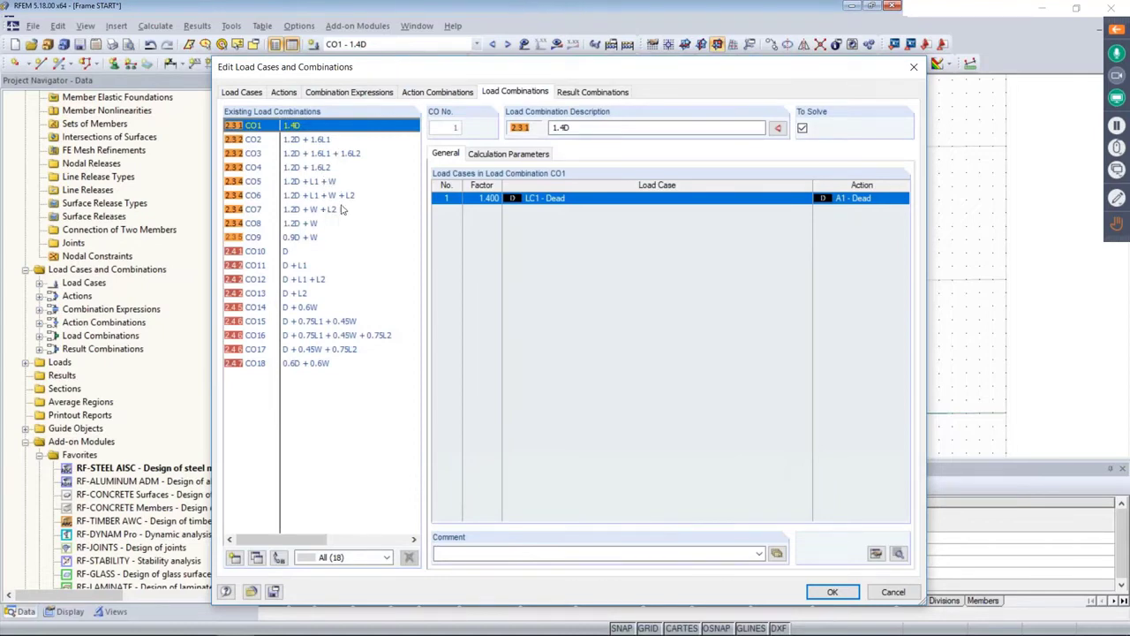
pyautogui.click(832, 591)
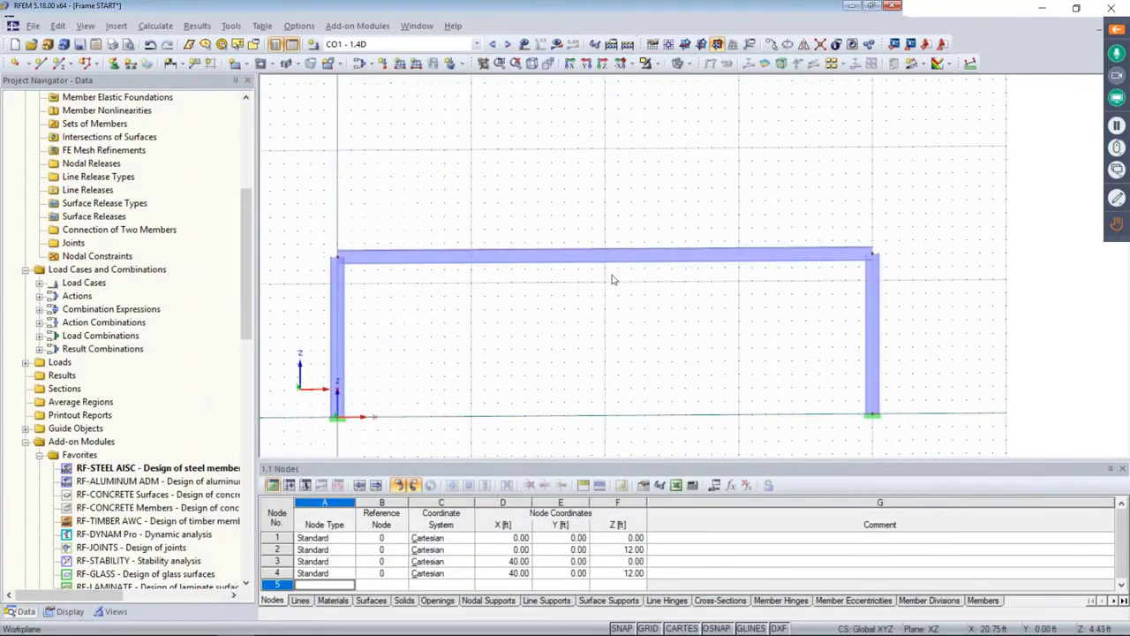
pyautogui.click(477, 44)
# Step: For LC4 Torsion, define a concentrated member moment M = 7 kipft about global XL at A = 20 ft
pyautogui.click(415, 85)
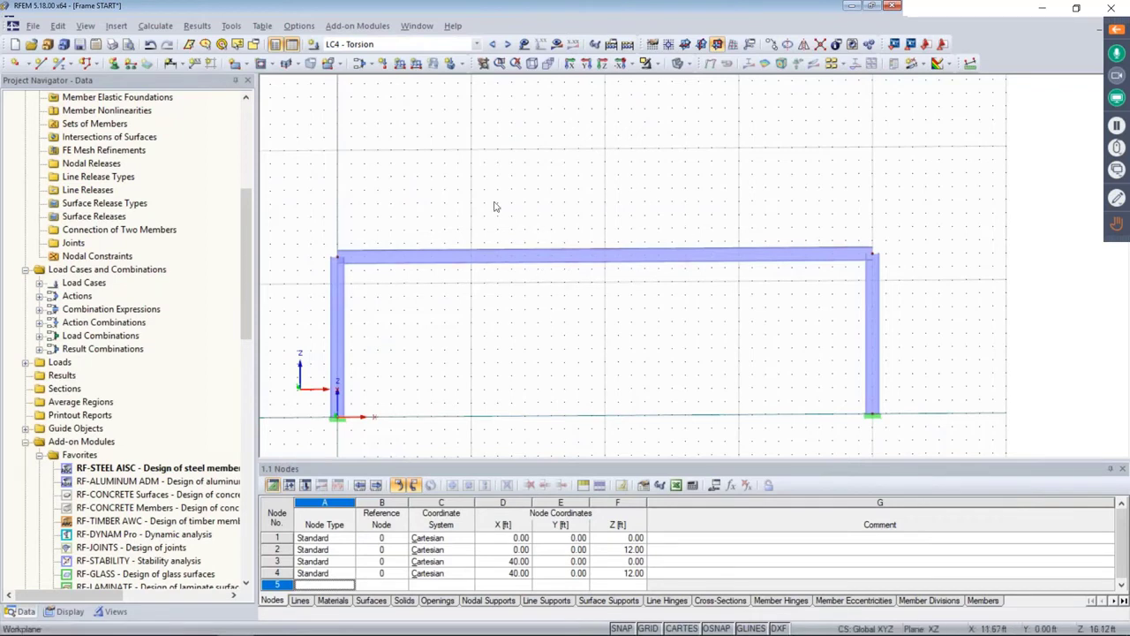
pyautogui.click(401, 67)
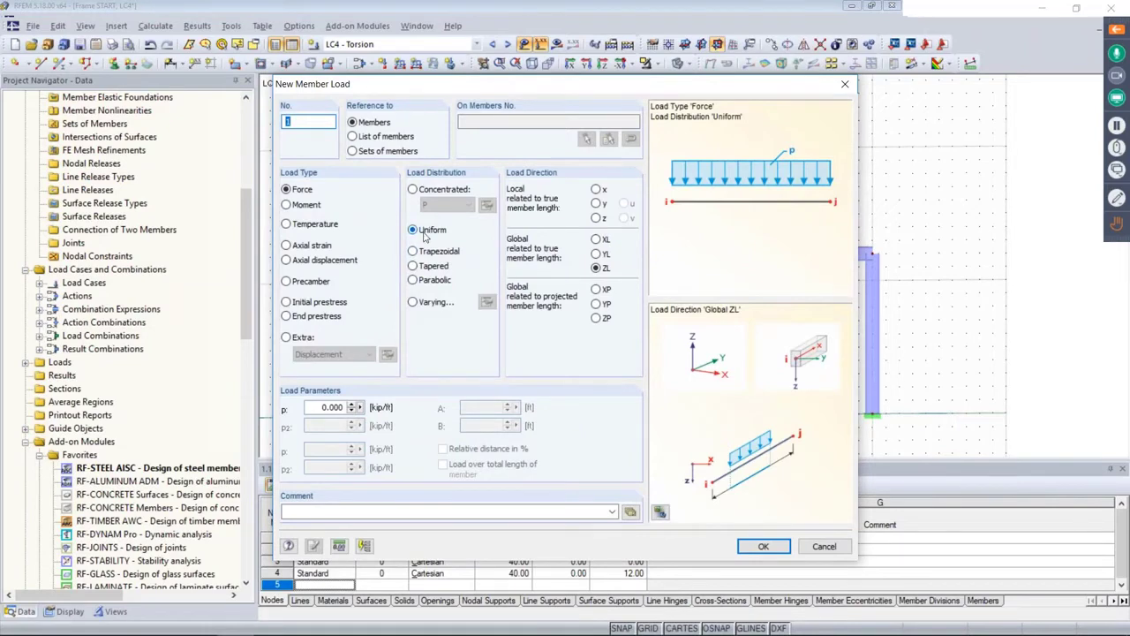
pyautogui.click(415, 191)
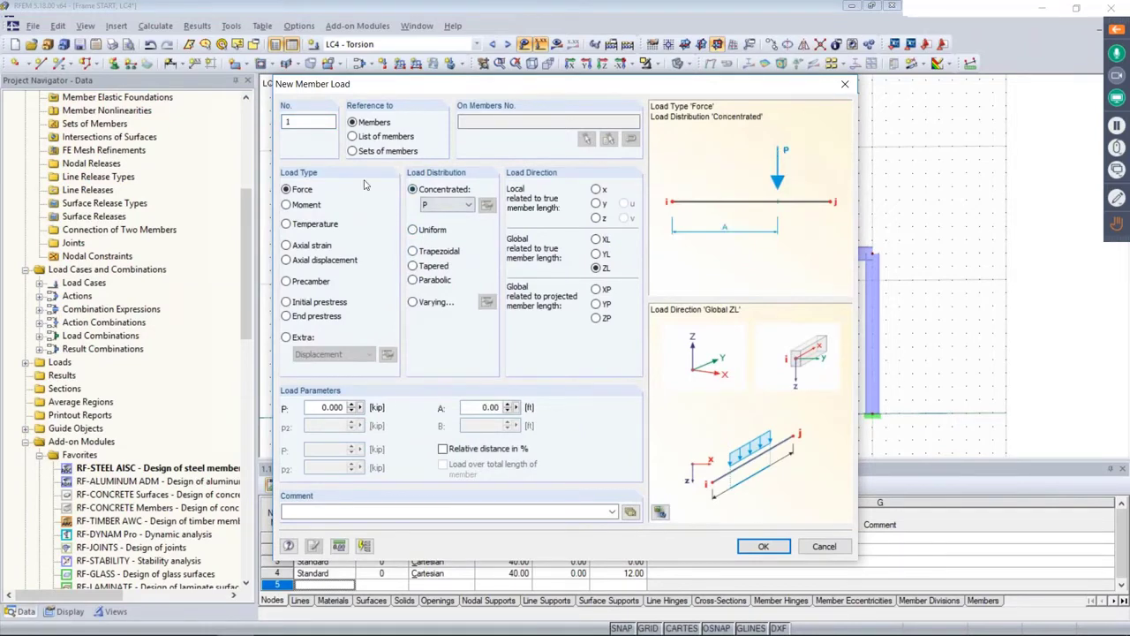
pyautogui.click(286, 204)
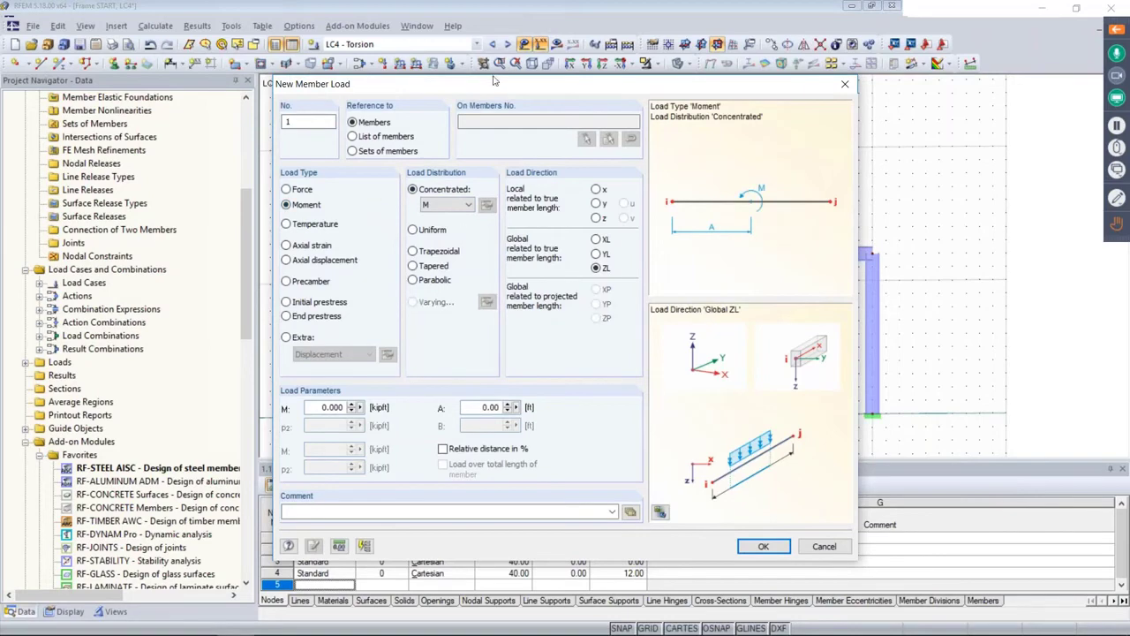
pyautogui.moveTo(495, 86); pyautogui.dragTo(682, 77)
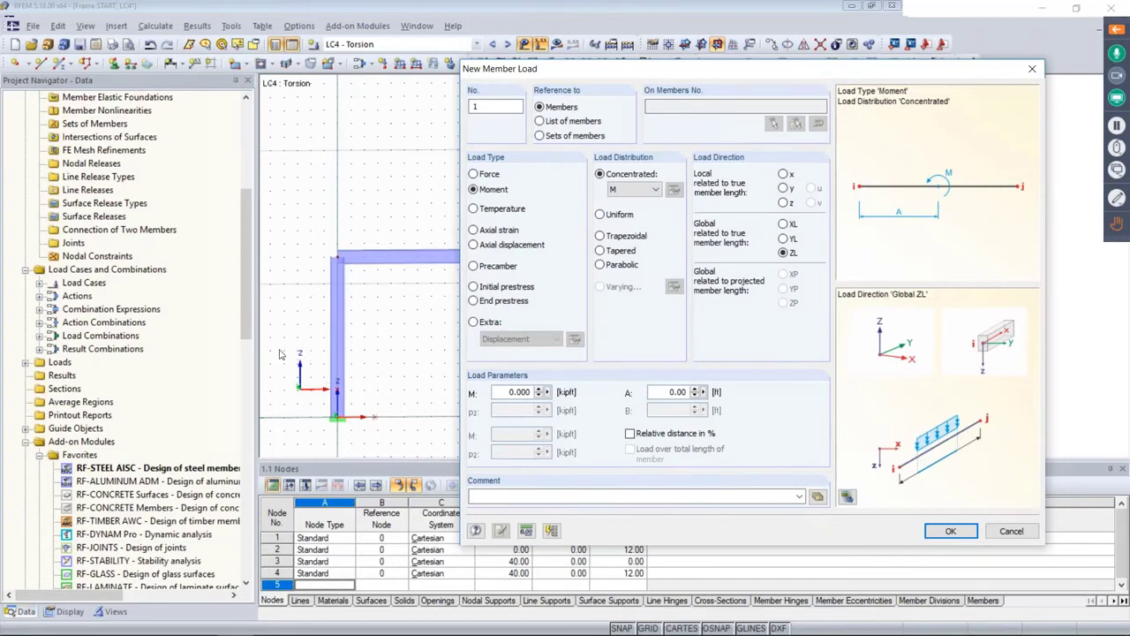
pyautogui.click(785, 225)
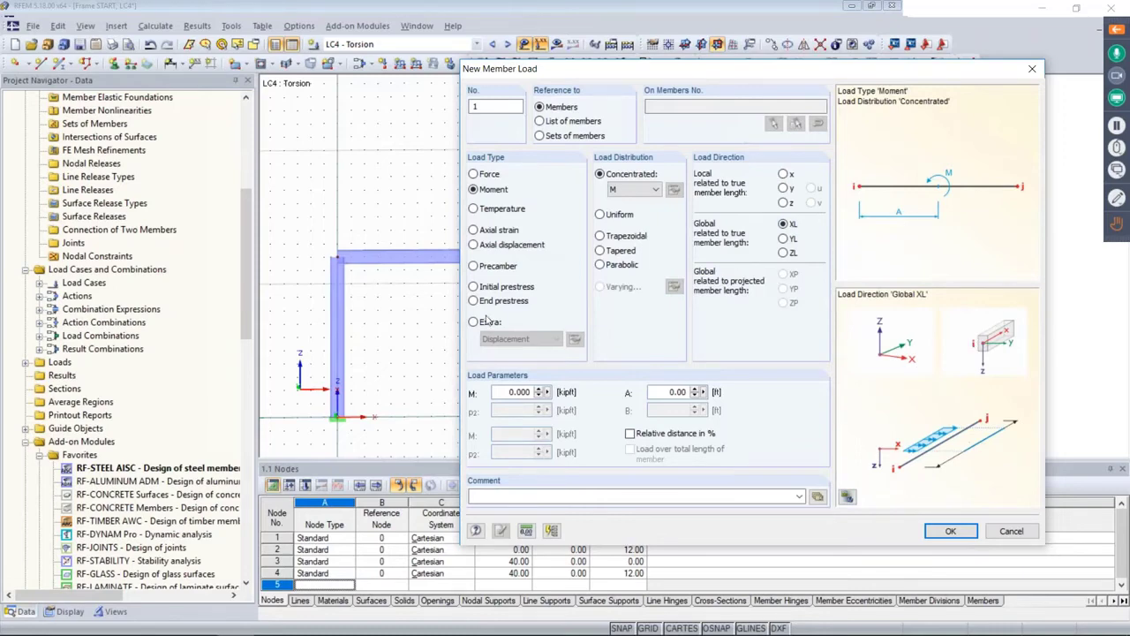
pyautogui.doubleClick(520, 392)
pyautogui.write('7')
pyautogui.doubleClick(668, 391)
pyautogui.write('20')
pyautogui.click(951, 532)
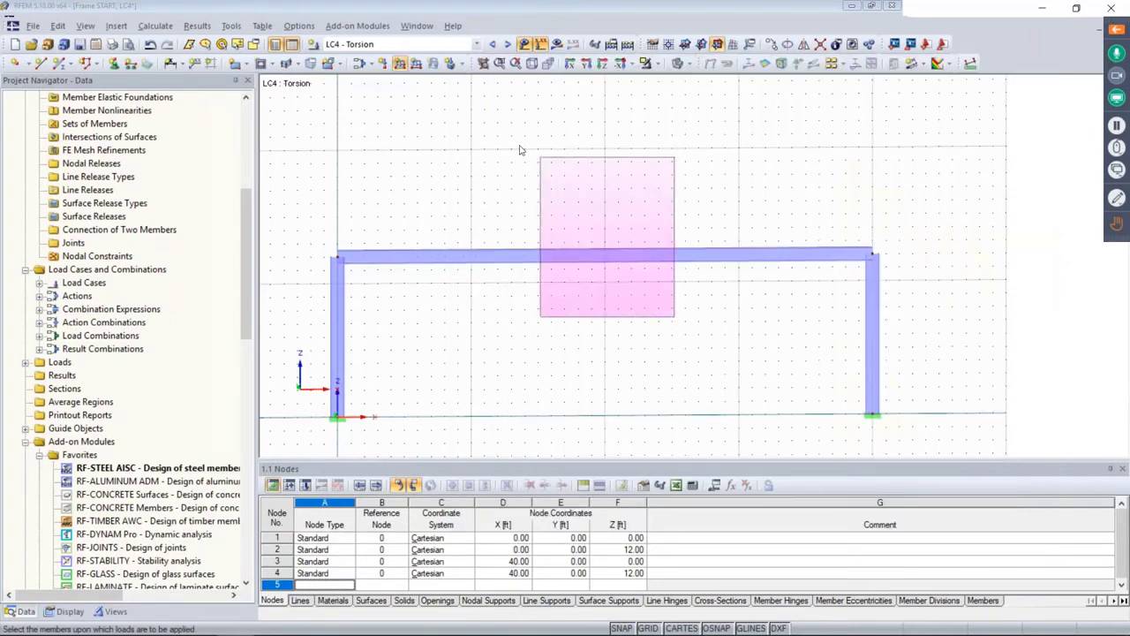
# Step: Check the 7.000 kipft moment at 20 ft on the top beam and step through combinations to CO6
pyautogui.keyDown('ctrl'); pyautogui.moveTo(773, 230); pyautogui.dragTo(641, 251, button='middle'); pyautogui.keyUp('ctrl')
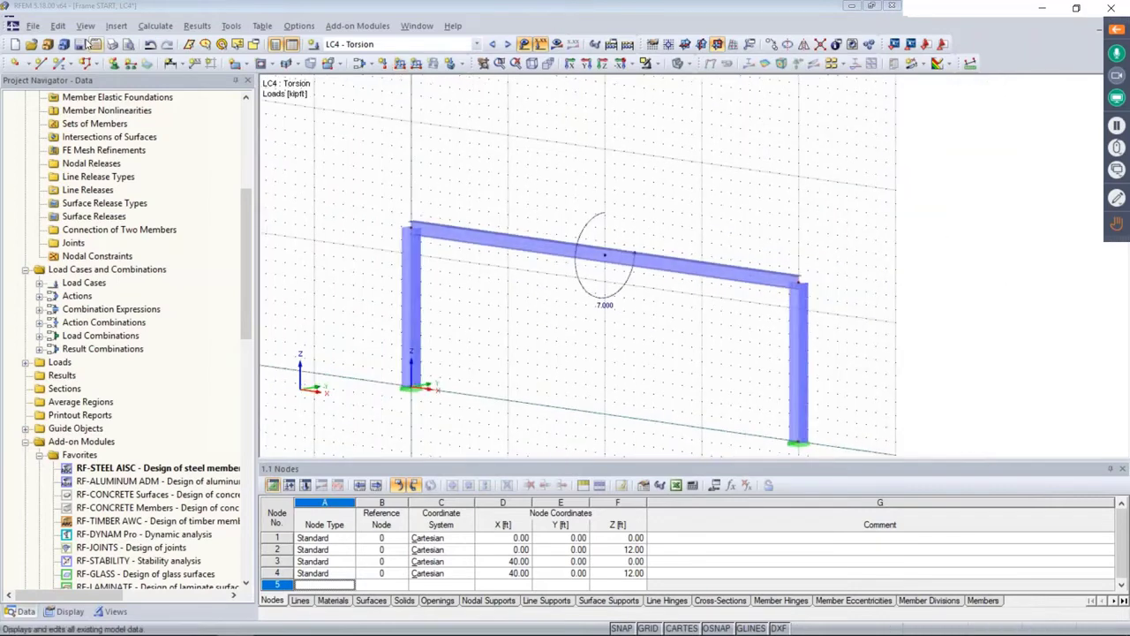
pyautogui.keyDown('ctrl'); pyautogui.moveTo(618, 348); pyautogui.dragTo(774, 341, button='middle'); pyautogui.keyUp('ctrl')
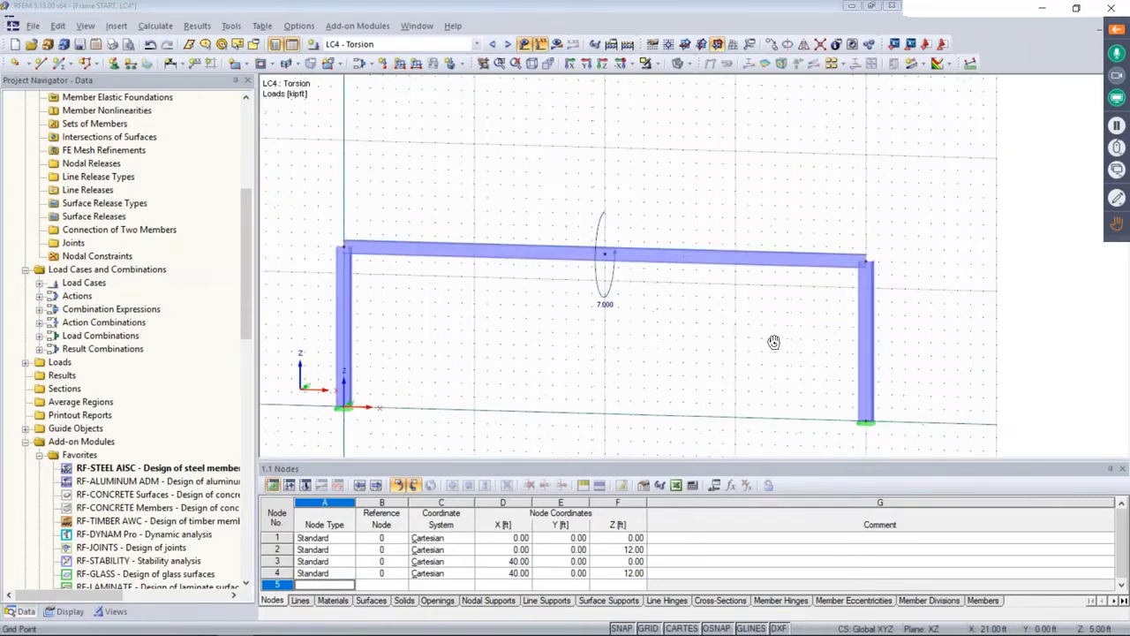
pyautogui.click(507, 46)
pyautogui.click(506, 46)
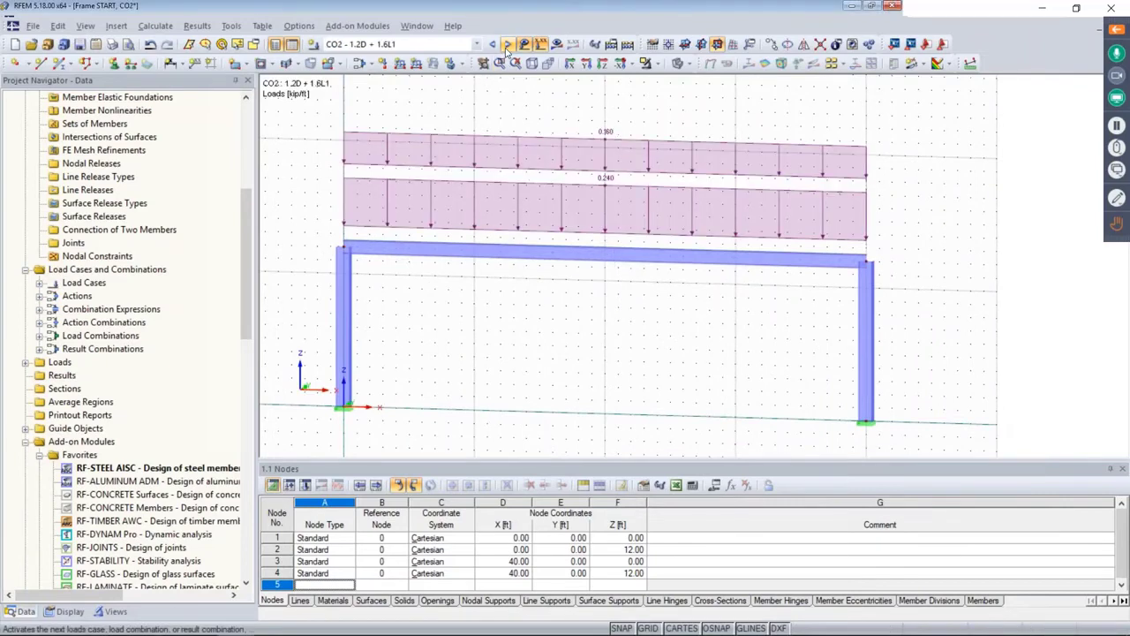
pyautogui.click(506, 46)
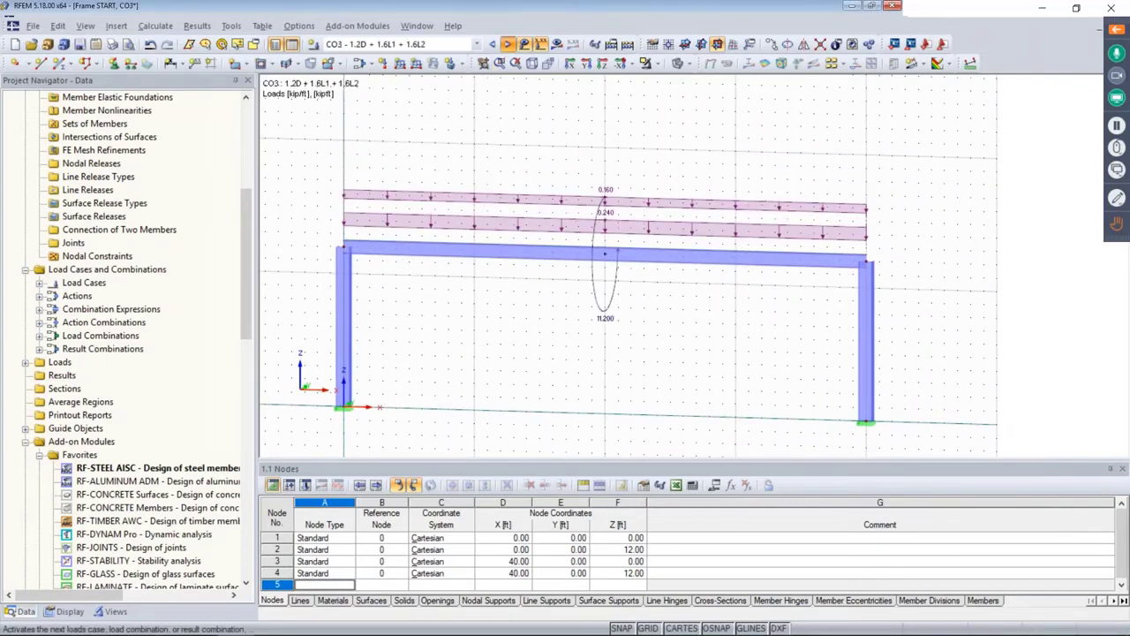
pyautogui.click(506, 44)
pyautogui.click(507, 44)
pyautogui.click(508, 44)
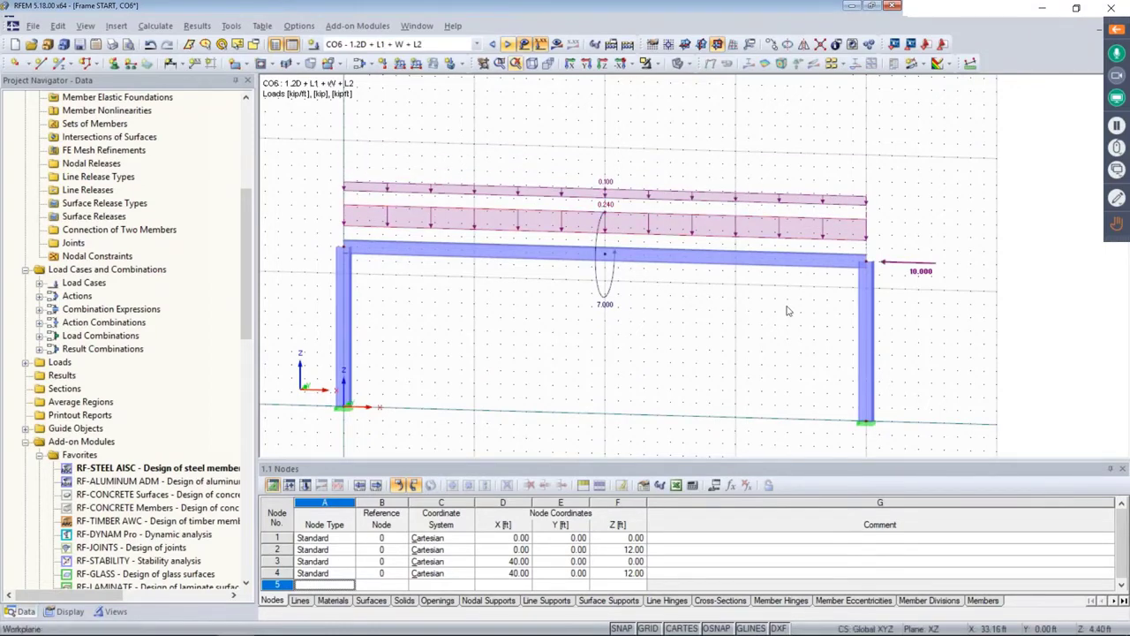
pyautogui.keyDown('ctrl'); pyautogui.moveTo(565, 309); pyautogui.dragTo(750, 301, button='middle'); pyautogui.keyUp('ctrl')
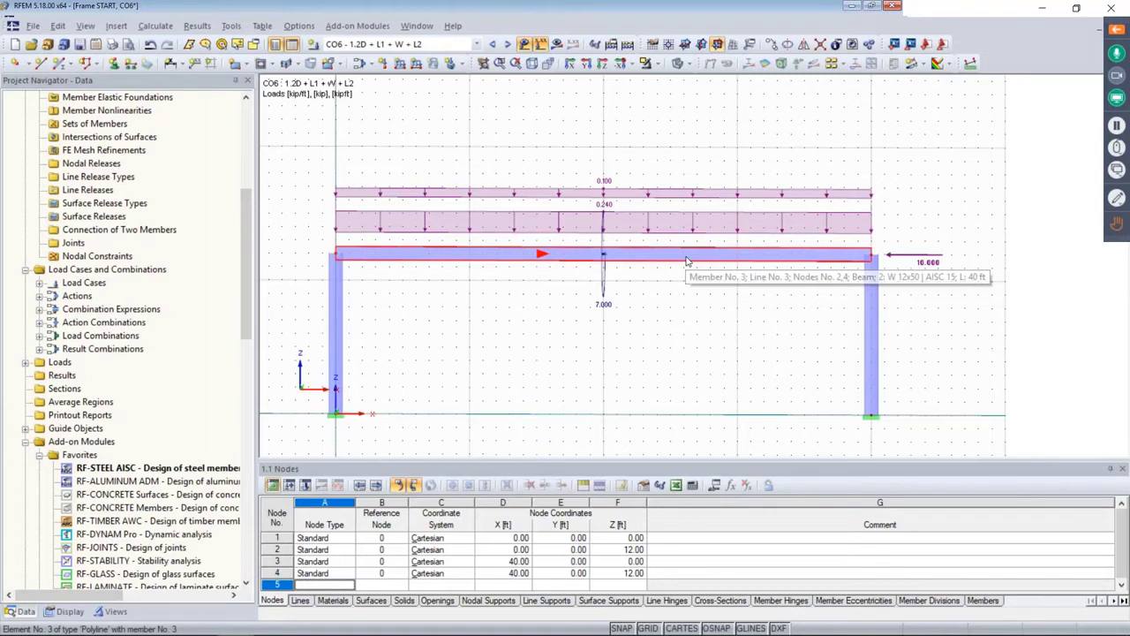
# Step: Create continuous member set 'Continuous Members 1' from top beam member 3
pyautogui.rightClick(532, 253)
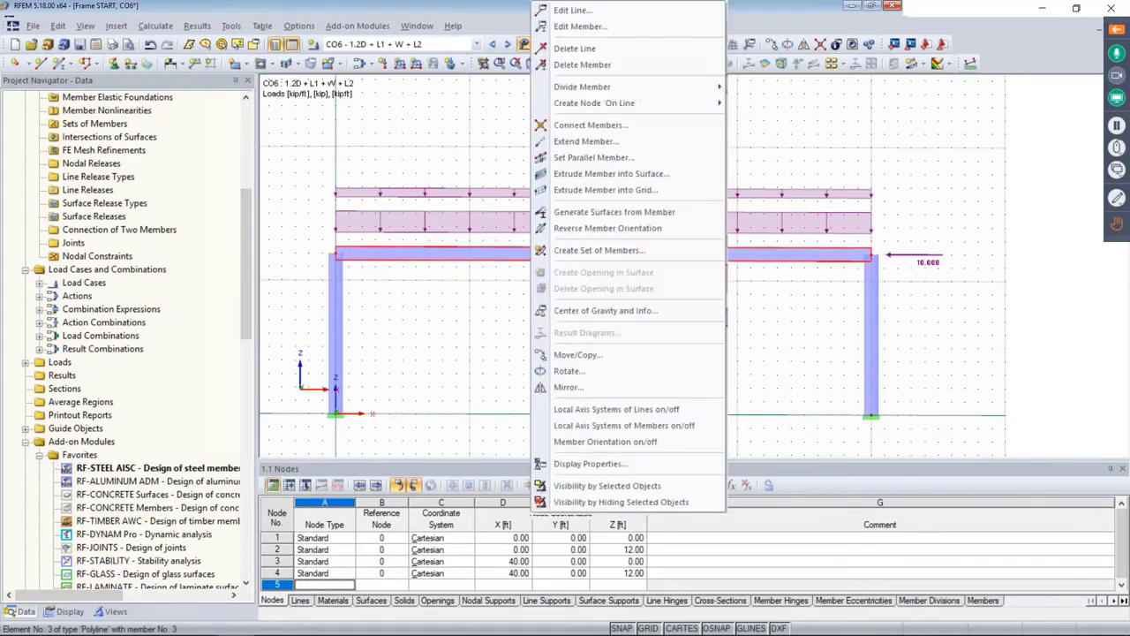
pyautogui.click(547, 251)
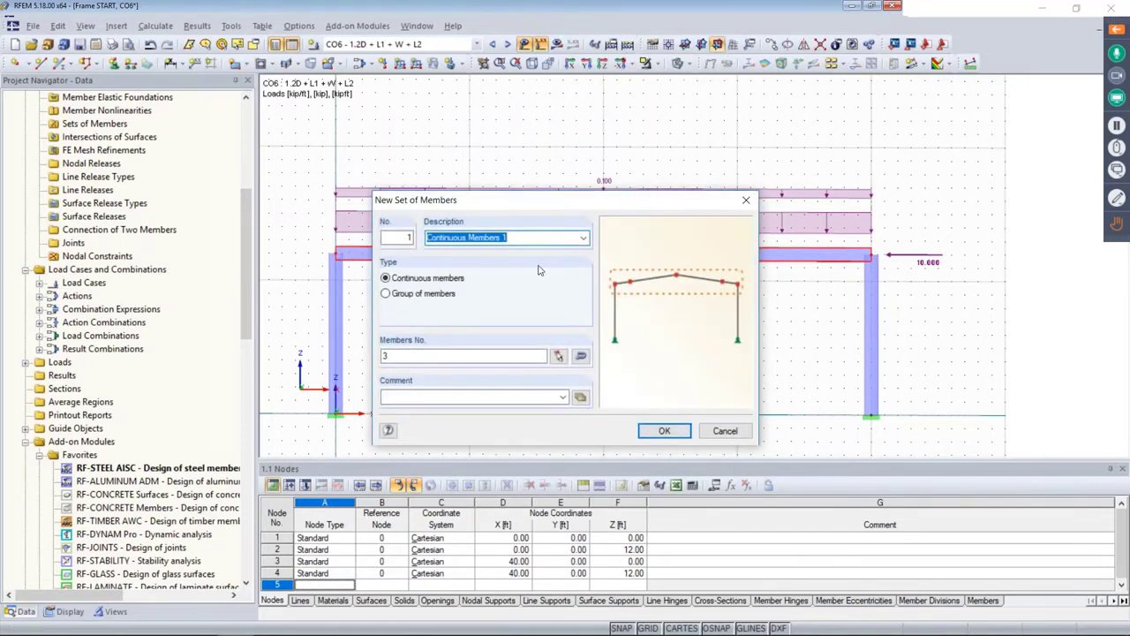
pyautogui.click(666, 432)
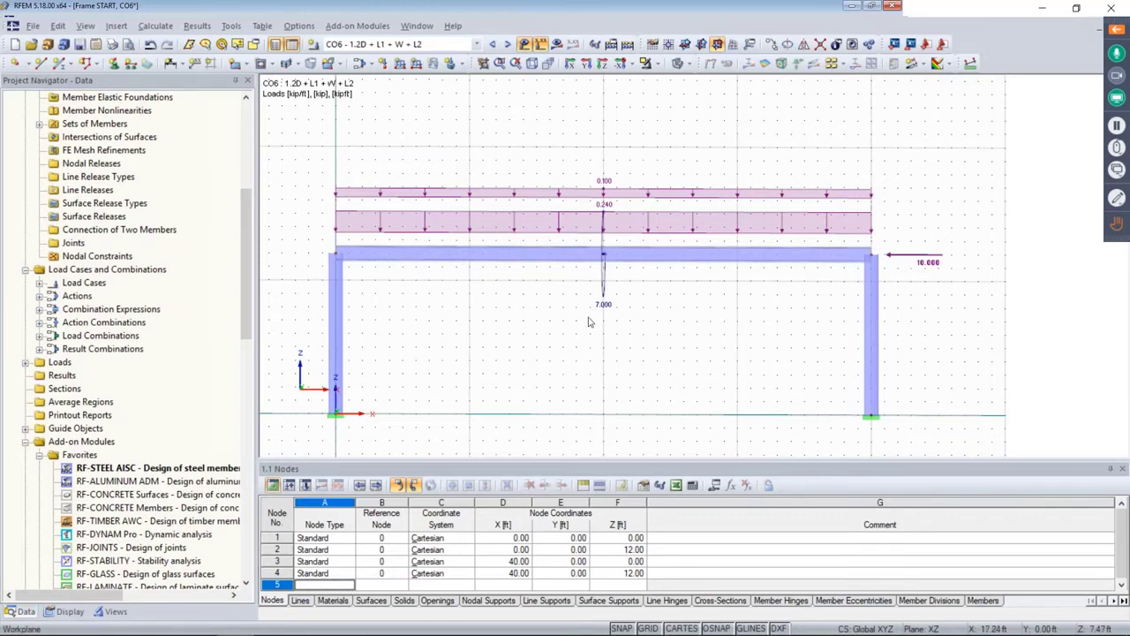
# Step: Hide the load graphics and return the flat portal frame to the XZ front elevation
pyautogui.keyDown('ctrl'); pyautogui.moveTo(646, 316); pyautogui.dragTo(583, 324, button='middle'); pyautogui.keyUp('ctrl')
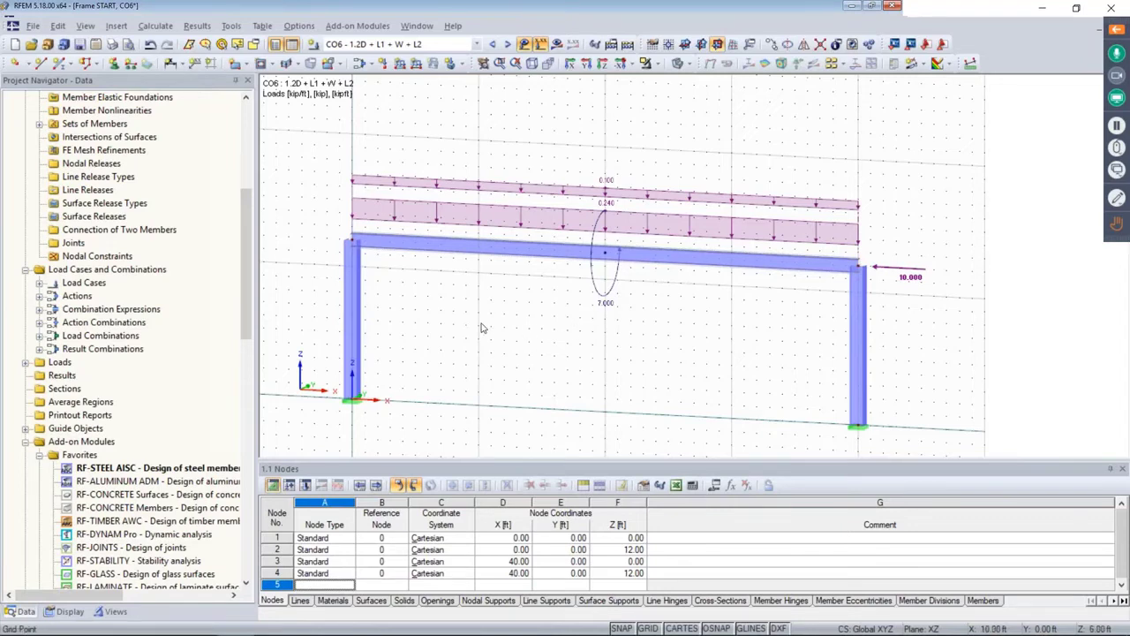
pyautogui.keyDown('ctrl'); pyautogui.moveTo(633, 337); pyautogui.dragTo(642, 315, button='middle'); pyautogui.keyUp('ctrl')
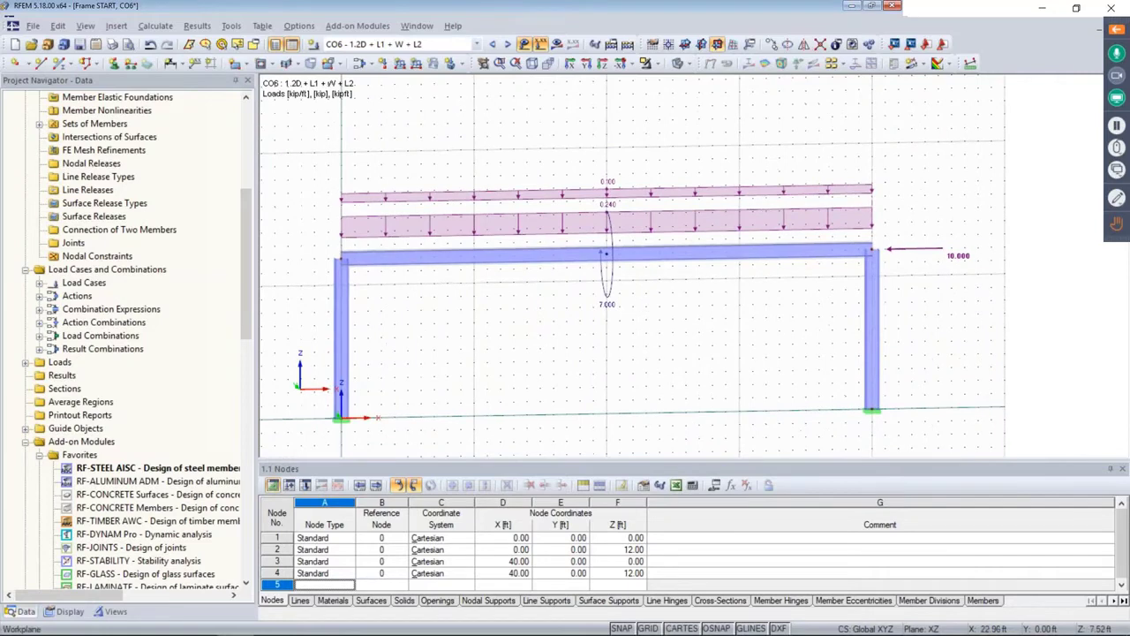
pyautogui.click(524, 44)
pyautogui.keyDown('ctrl'); pyautogui.moveTo(595, 240); pyautogui.dragTo(565, 310, button='middle'); pyautogui.keyUp('ctrl')
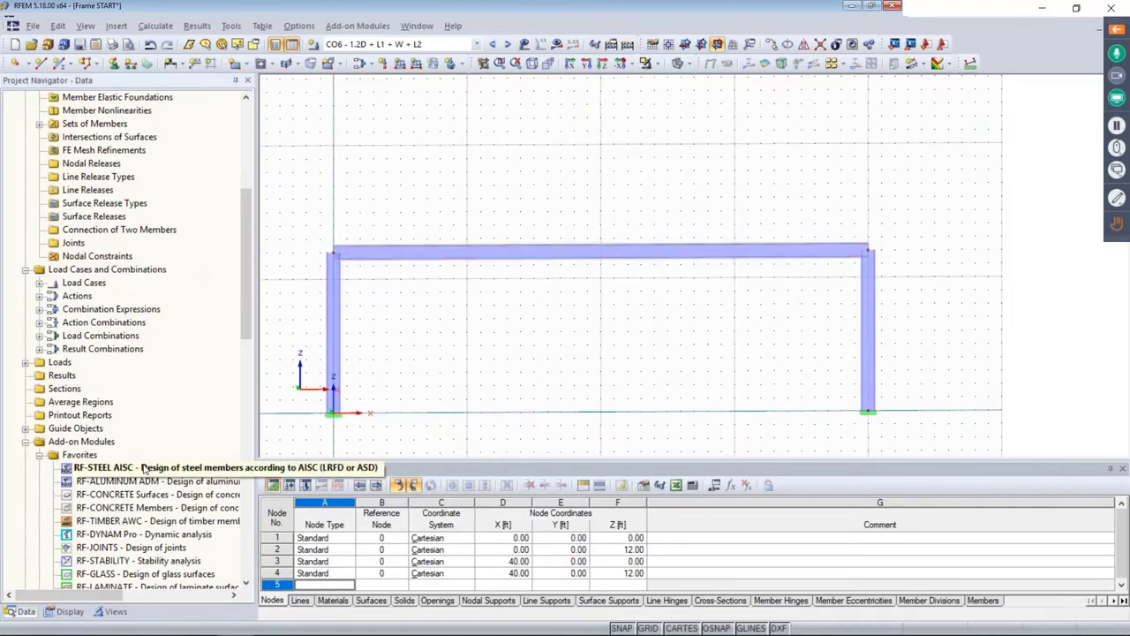
# Step: Open RF-STEEL AISC and add combinations CO6–CO9 to the ultimate limit state design
pyautogui.doubleClick(144, 469)
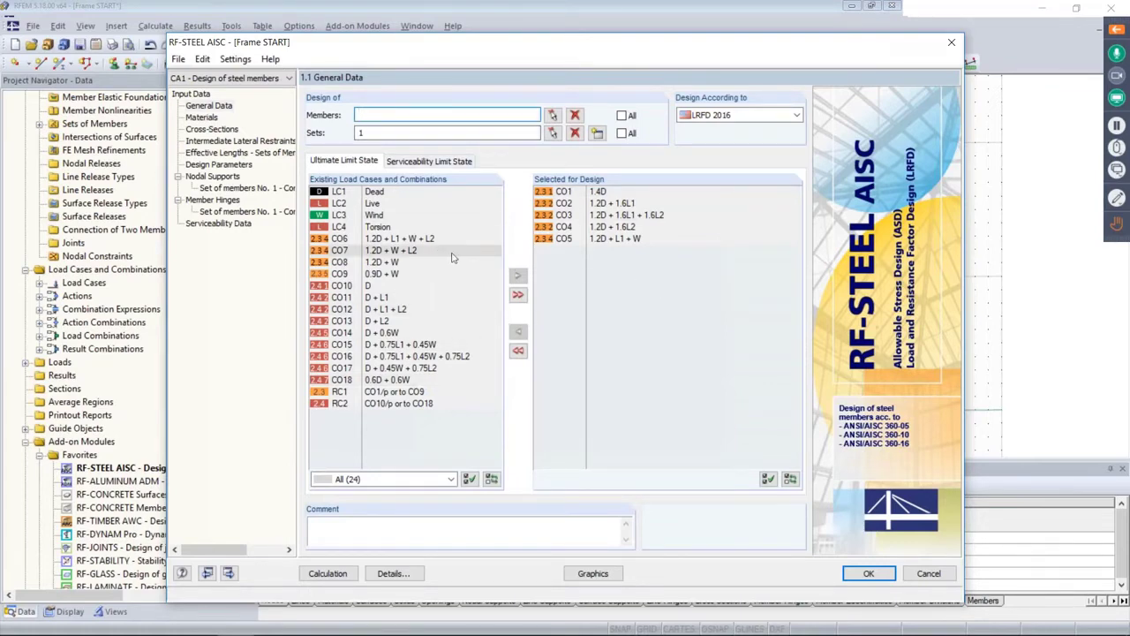
pyautogui.click(395, 239)
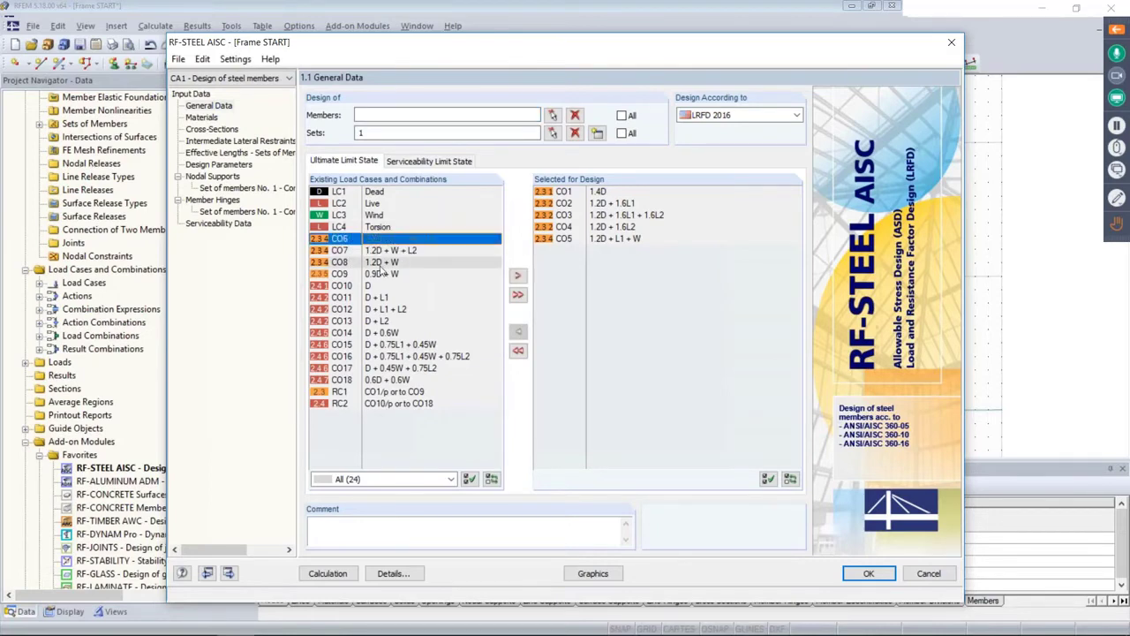
pyautogui.keyDown('shift'); pyautogui.click(411, 273); pyautogui.keyUp('shift')
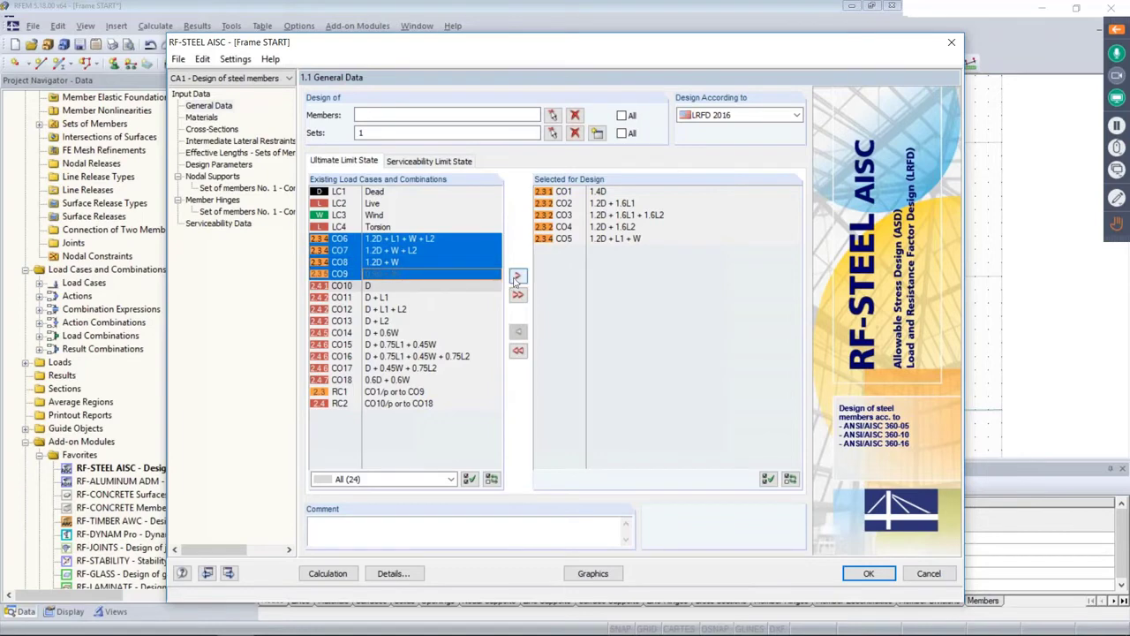
pyautogui.click(517, 275)
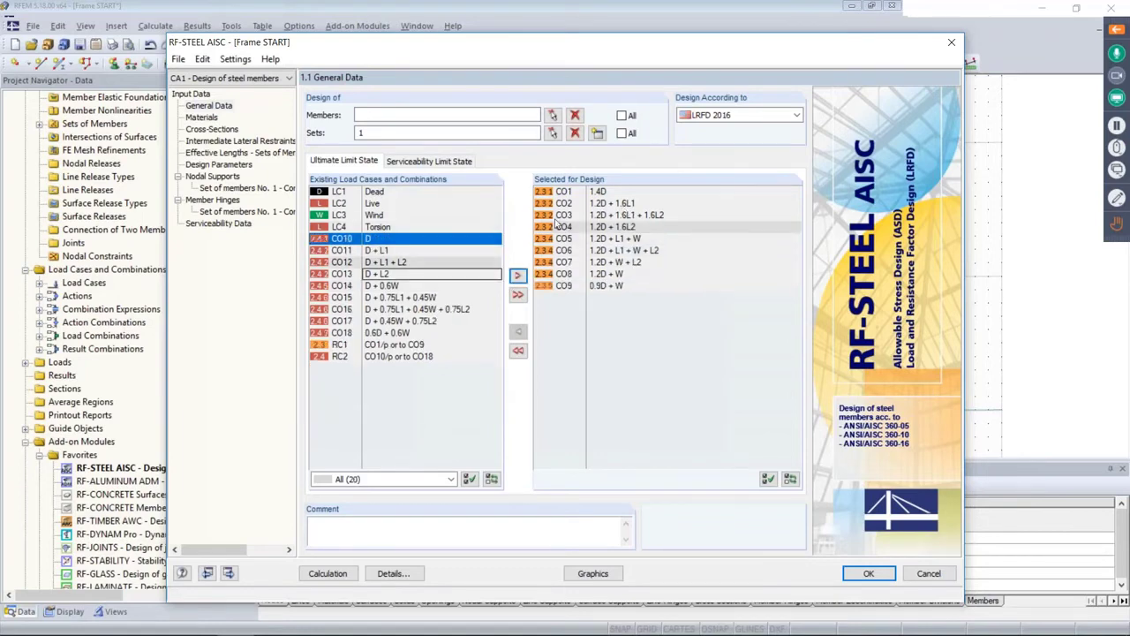
# Step: Remove all serviceability limit state combinations and return to the ultimate limit state list
pyautogui.click(446, 162)
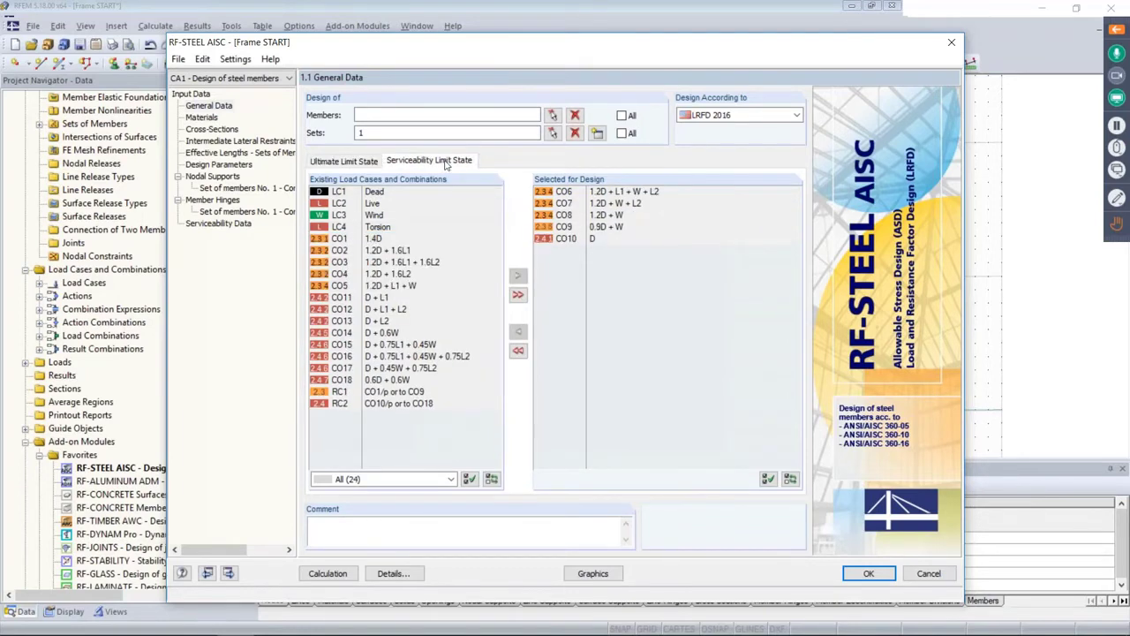
pyautogui.click(518, 350)
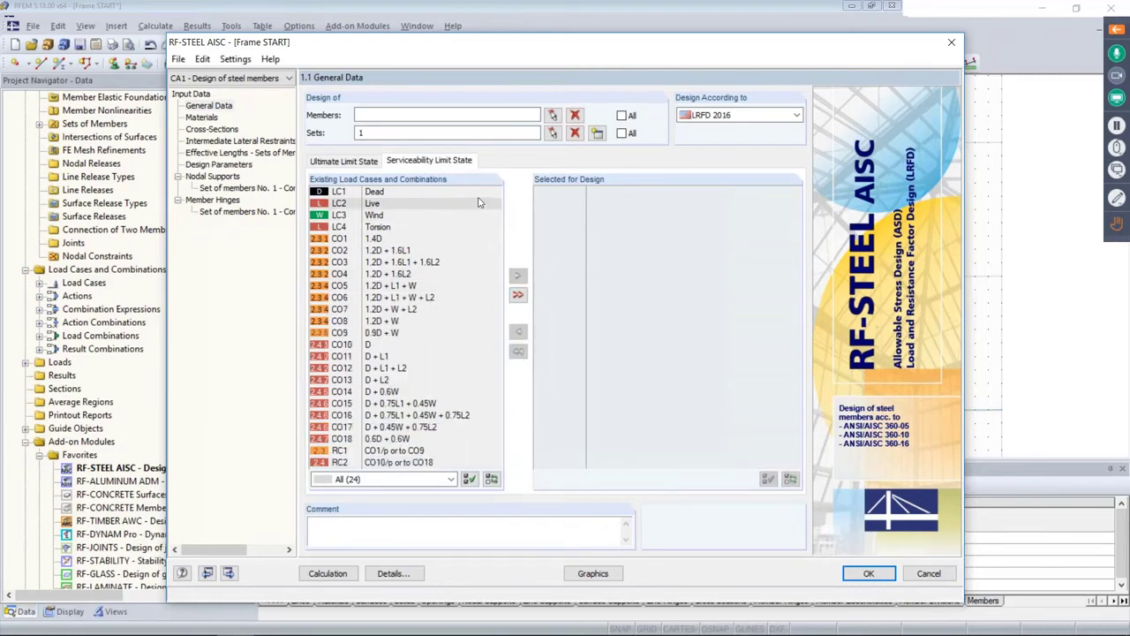
pyautogui.click(342, 161)
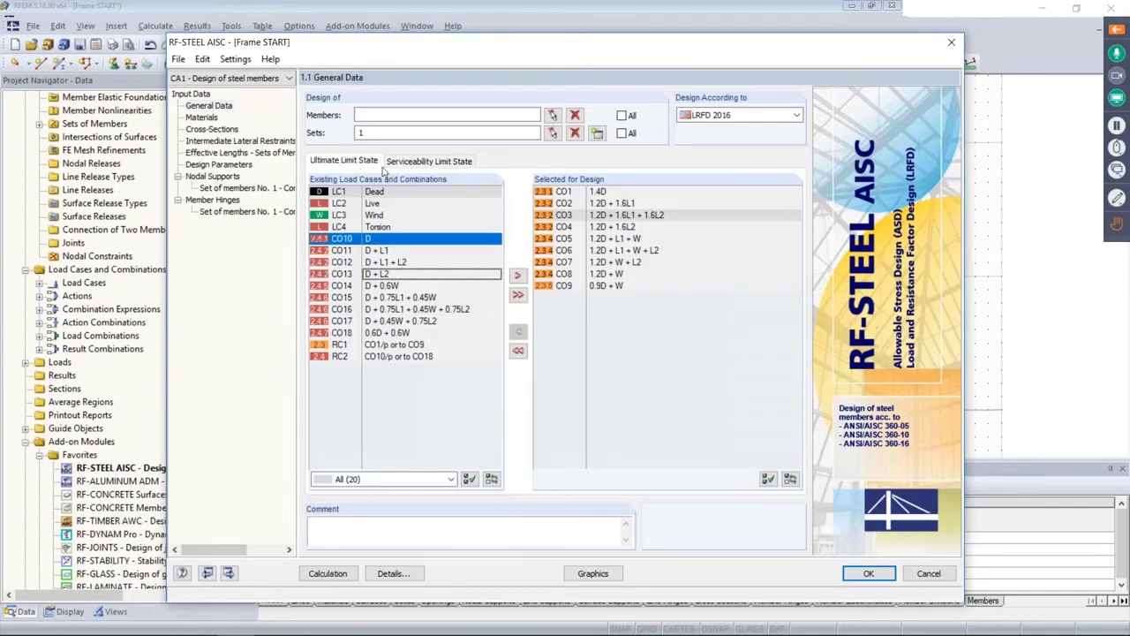
pyautogui.click(378, 133)
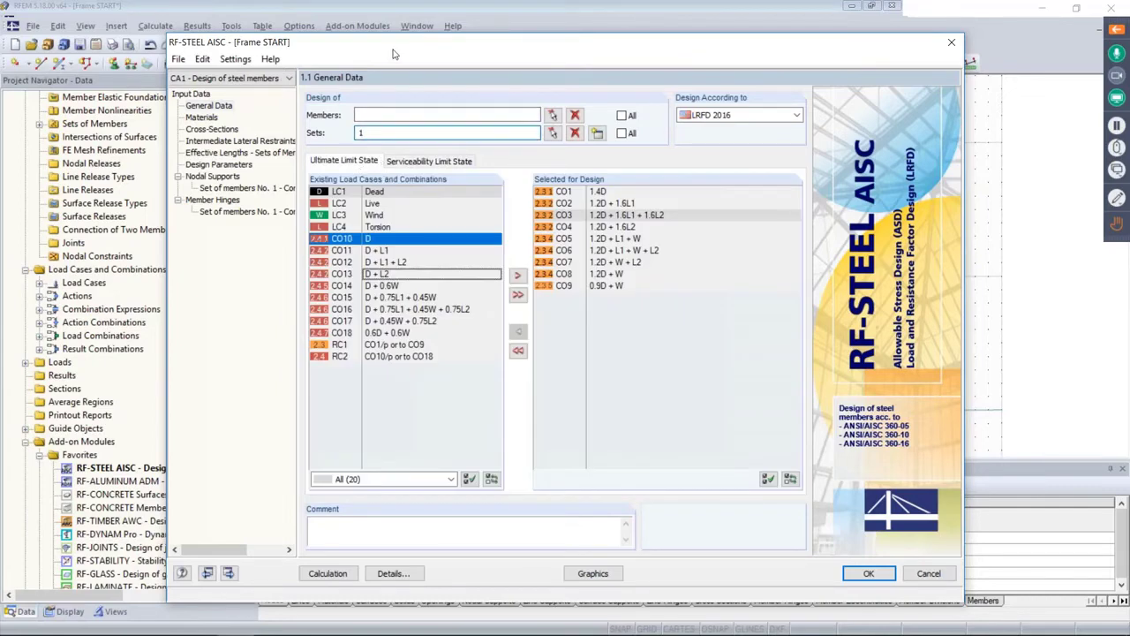
pyautogui.moveTo(395, 54); pyautogui.dragTo(426, 68)
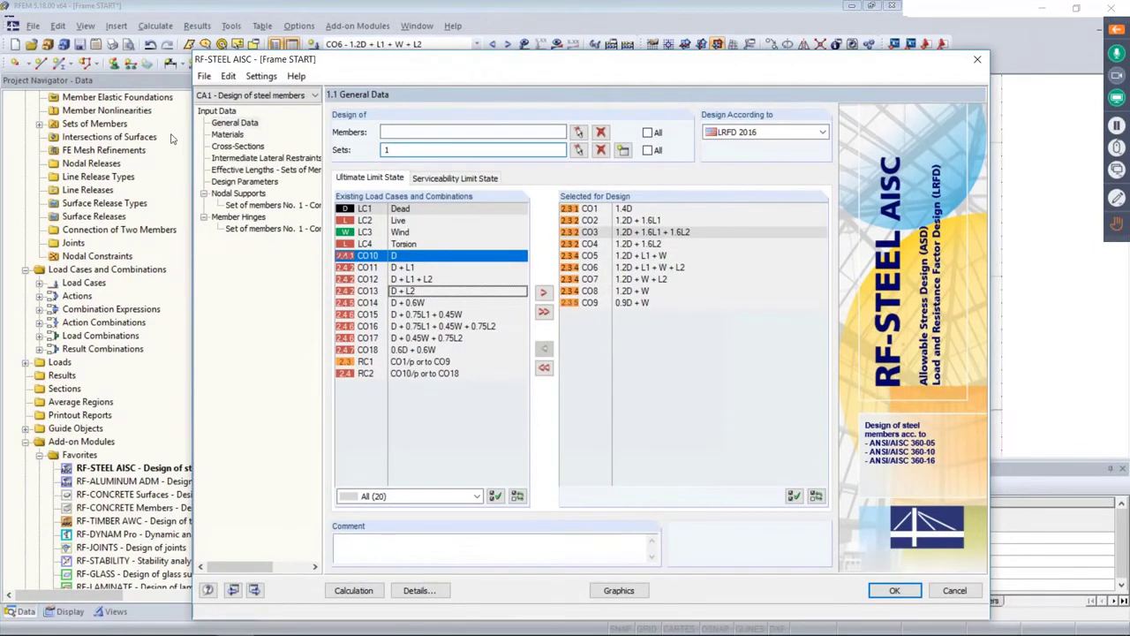
# Step: Give member 3 three lateral and torsional intermediate restraints, then view the set's effective lengths
pyautogui.click(227, 134)
pyautogui.click(231, 147)
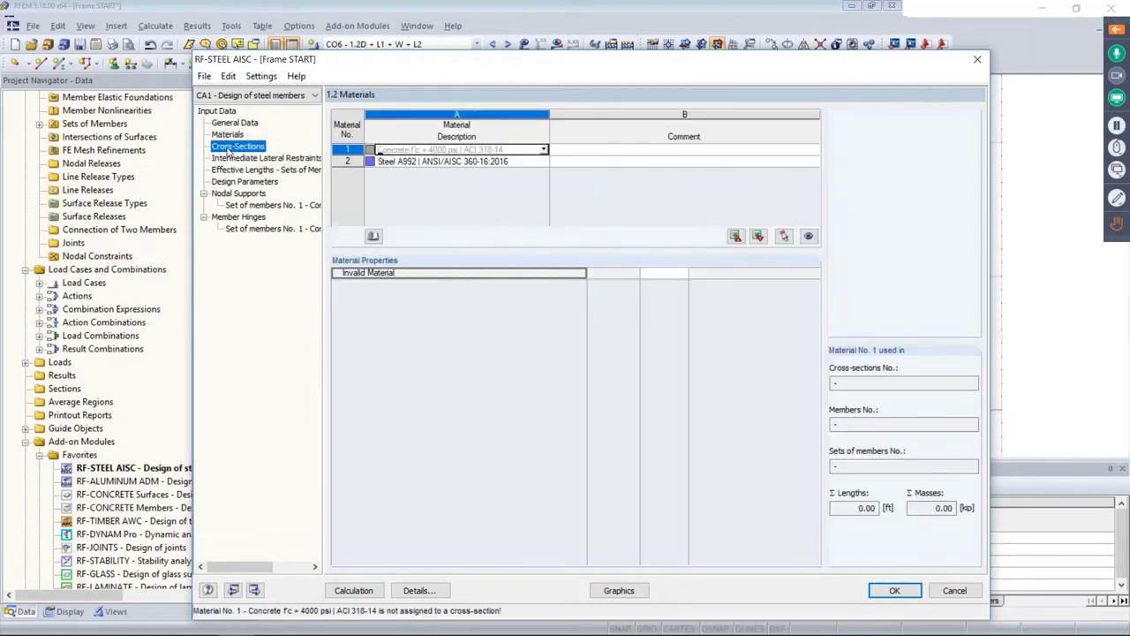
pyautogui.click(232, 158)
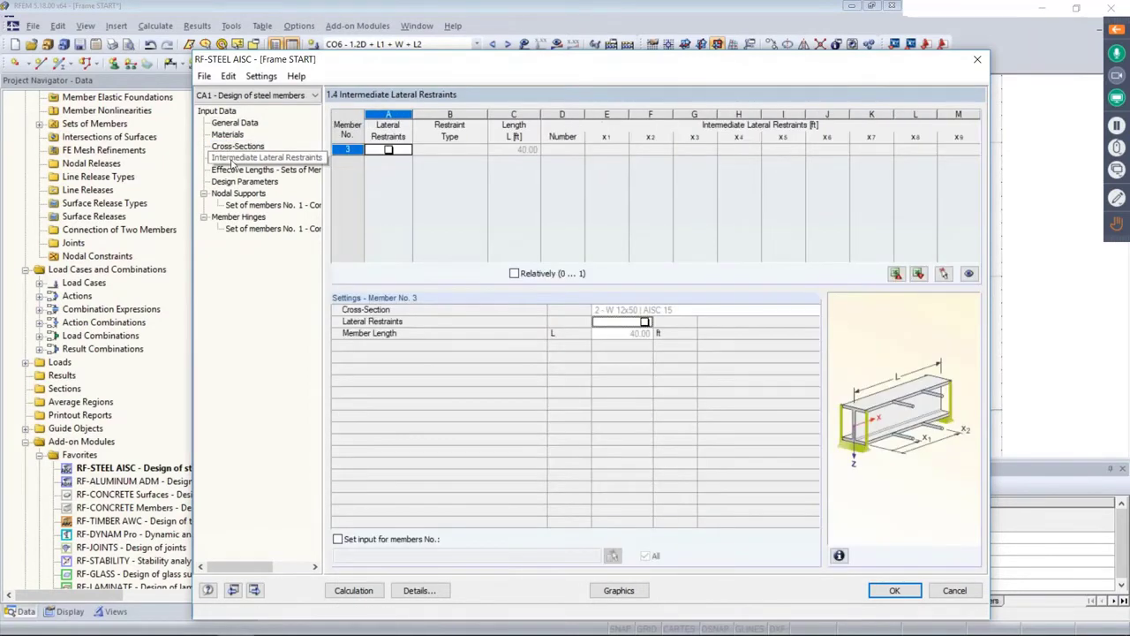
pyautogui.click(389, 150)
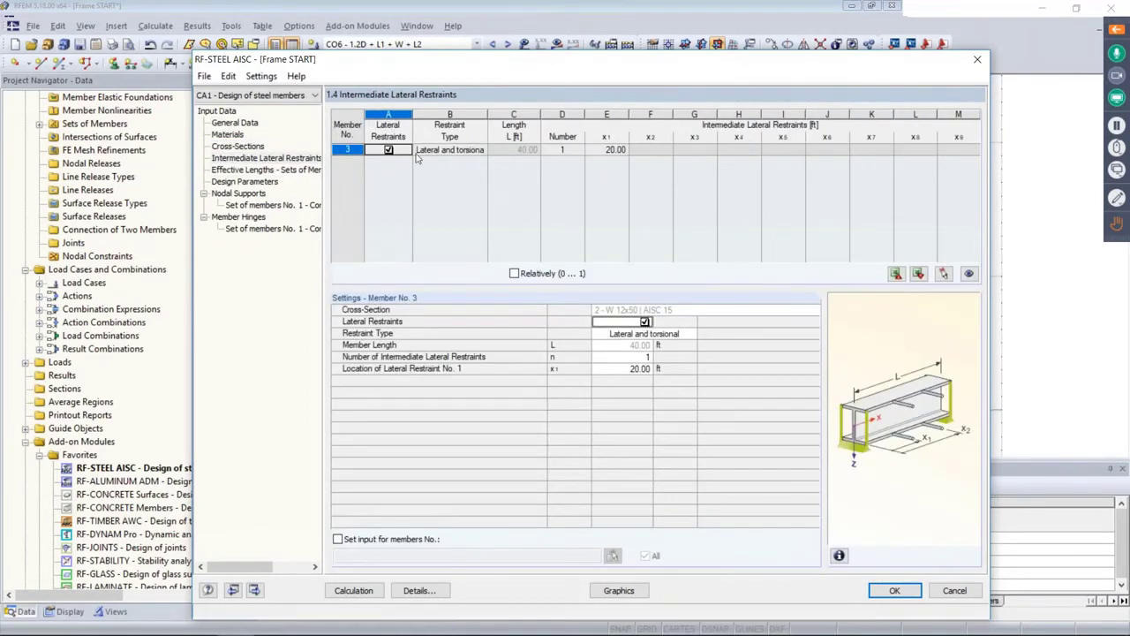
pyautogui.click(459, 151)
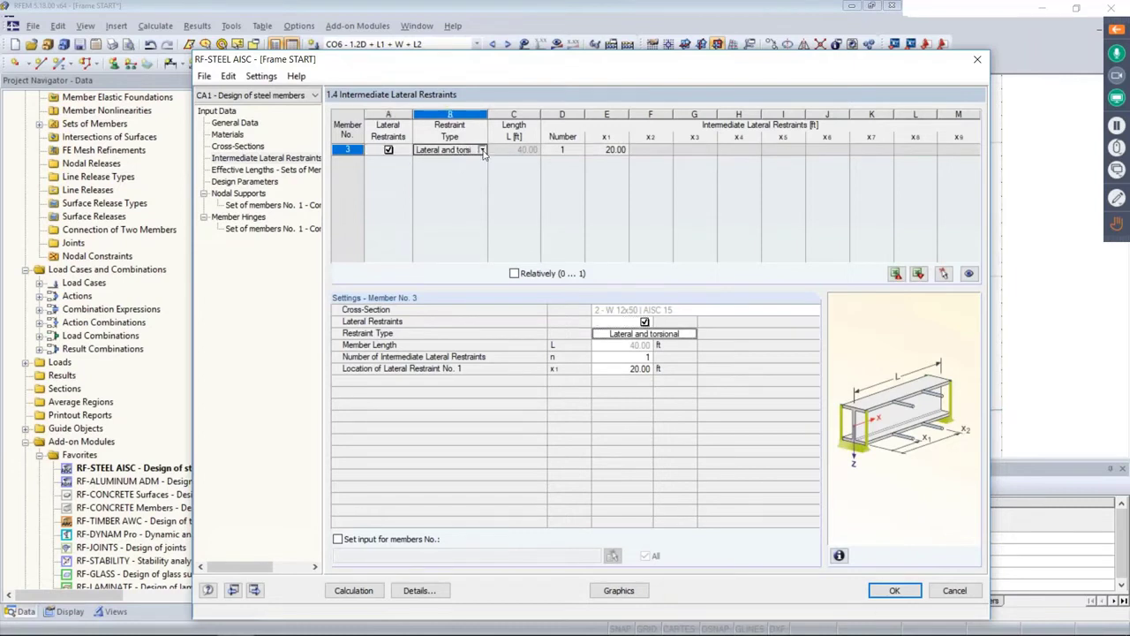
pyautogui.click(483, 150)
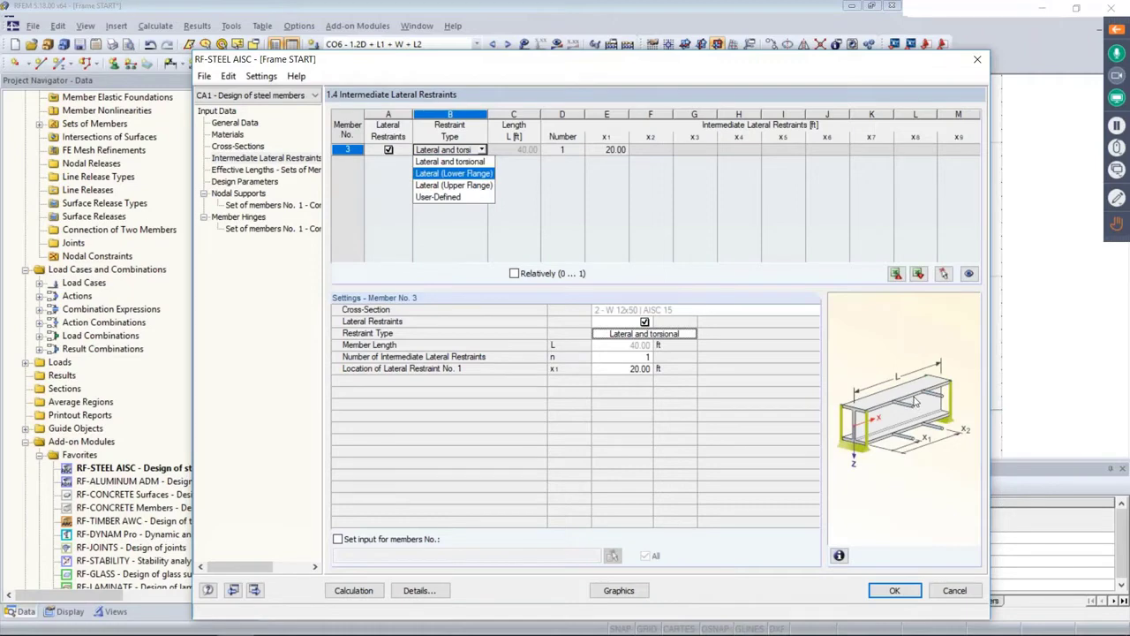
pyautogui.click(570, 150)
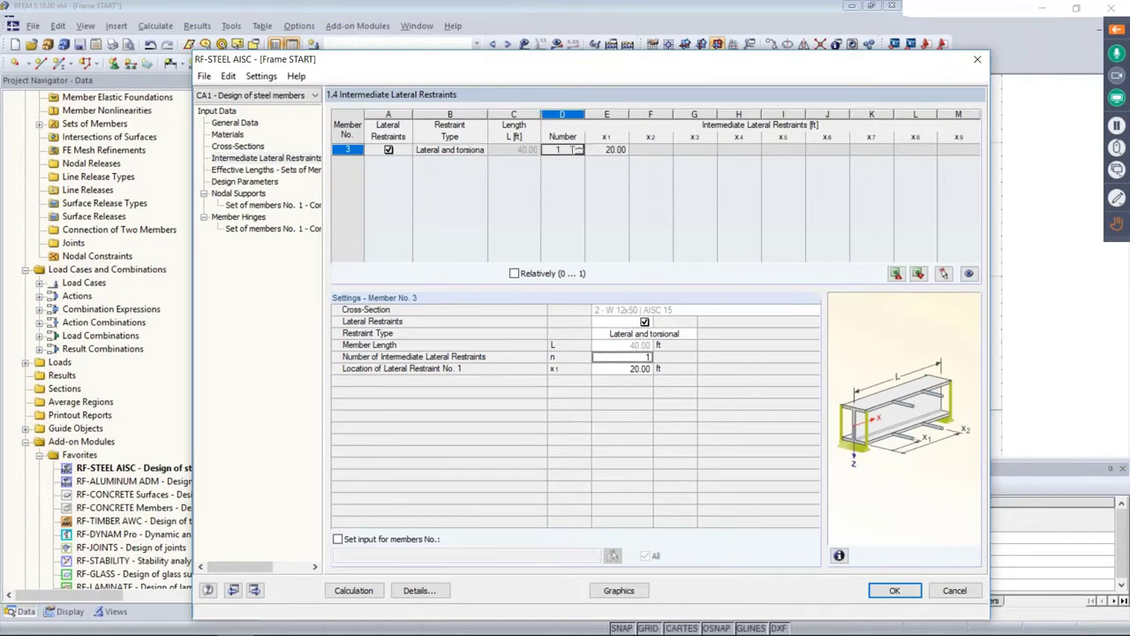
pyautogui.click(579, 147)
pyautogui.click(580, 147)
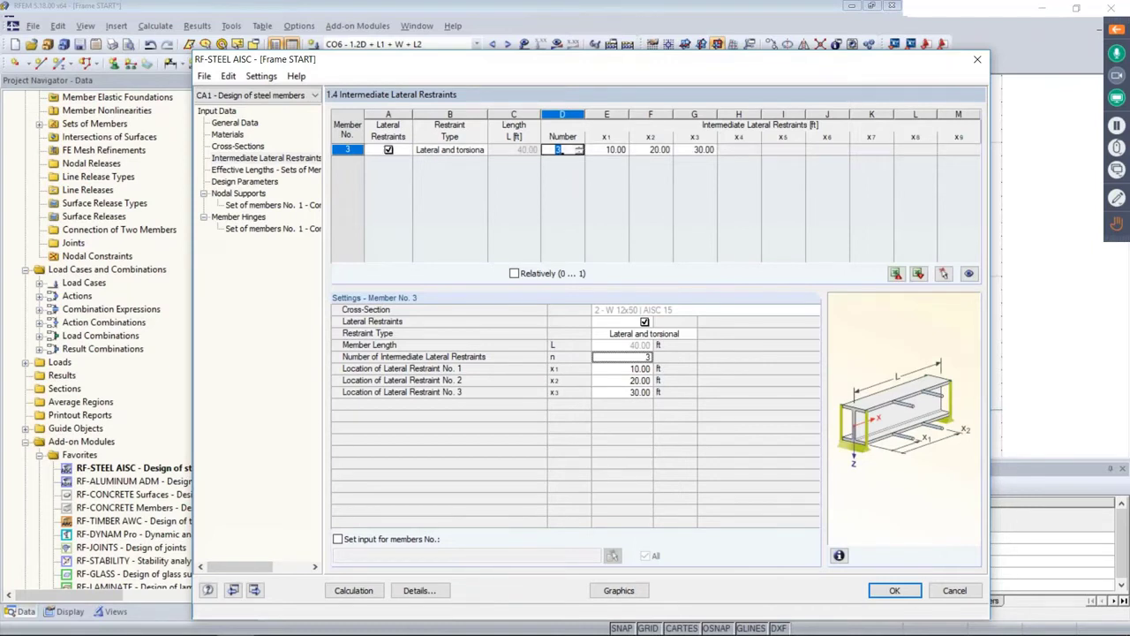
pyautogui.click(249, 169)
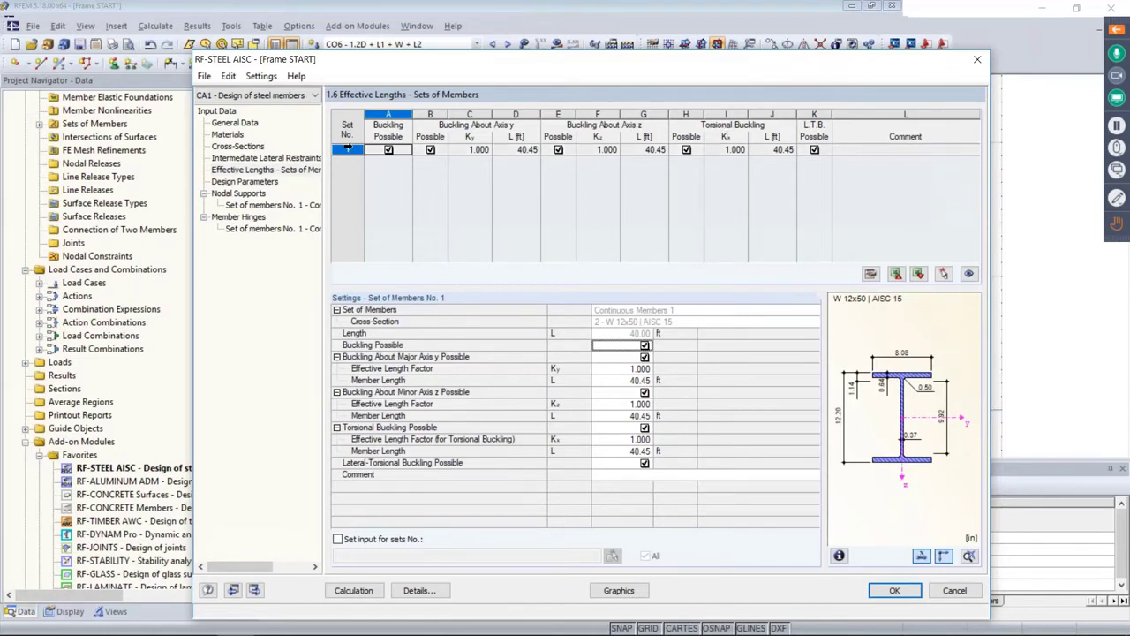
# Step: Enter 40 ft as set 1's buckling length about axes y and z and for torsional buckling
pyautogui.click(519, 150)
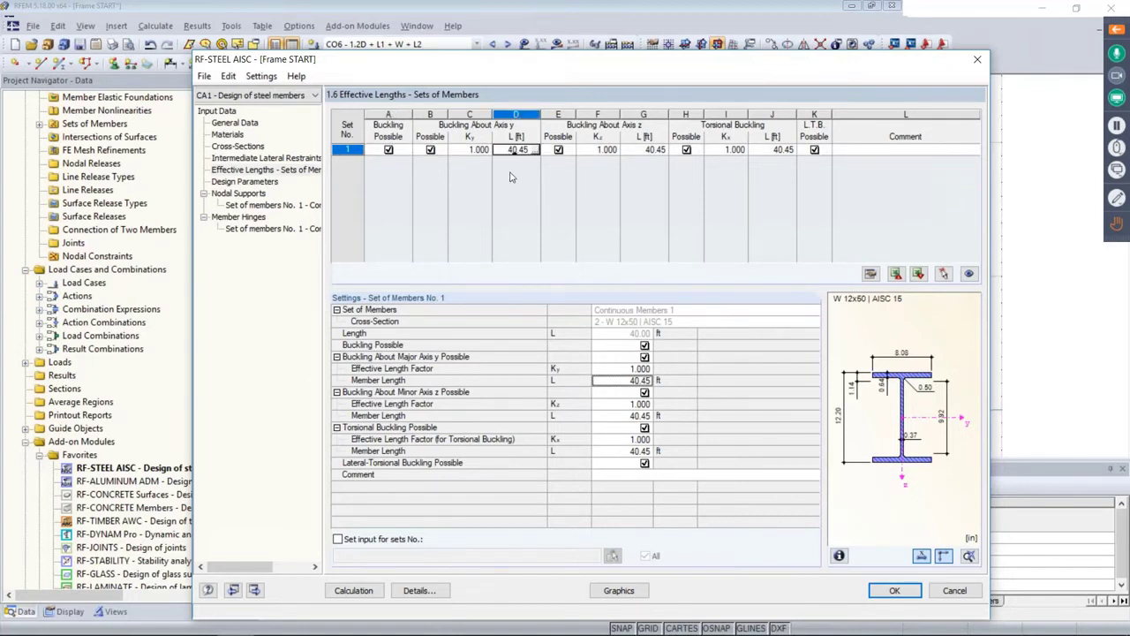
pyautogui.write('4')
pyautogui.press('BackSpace')
pyautogui.press('BackSpace')
pyautogui.press('BackSpace')
pyautogui.press('BackSpace')
pyautogui.press('BackSpace')
pyautogui.press('BackSpace')
pyautogui.write('40')
pyautogui.press('Tab')
pyautogui.press('Tab')
pyautogui.press('Tab')
pyautogui.write('40')
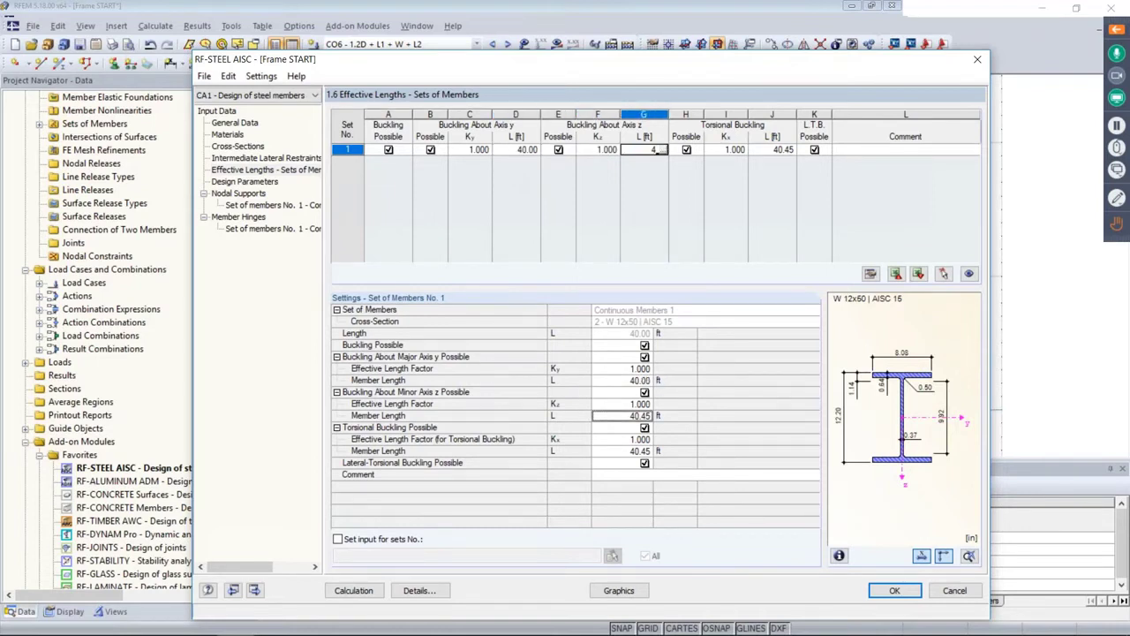
pyautogui.press('Tab')
pyautogui.press('Tab')
pyautogui.press('Tab')
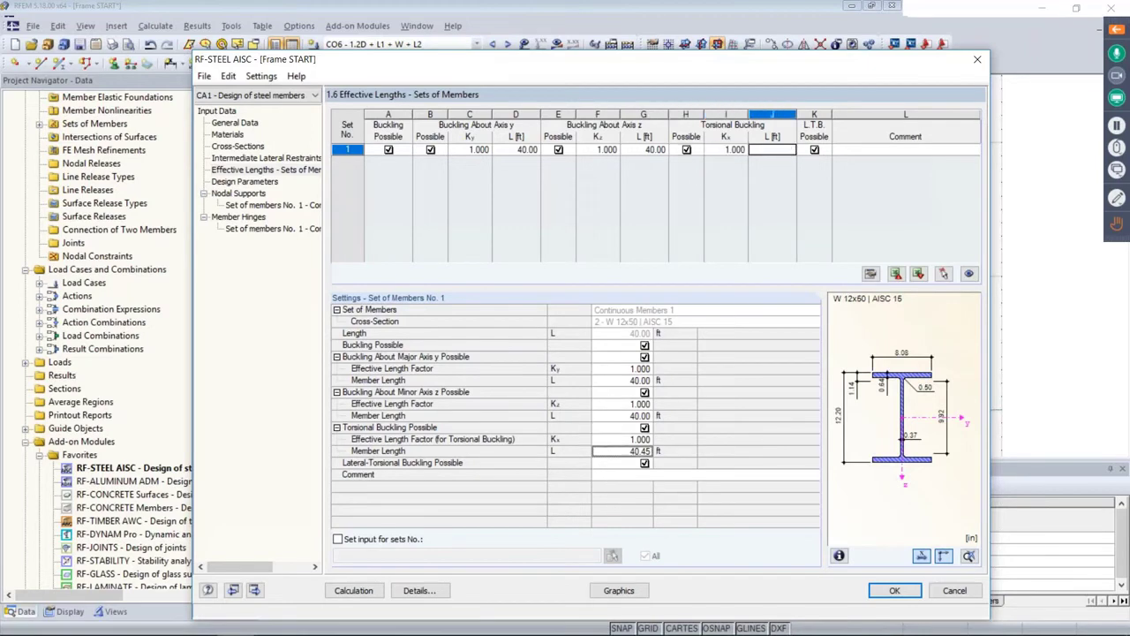
pyautogui.write('40')
pyautogui.press('Tab')
pyautogui.moveTo(459, 56); pyautogui.dragTo(436, 313)
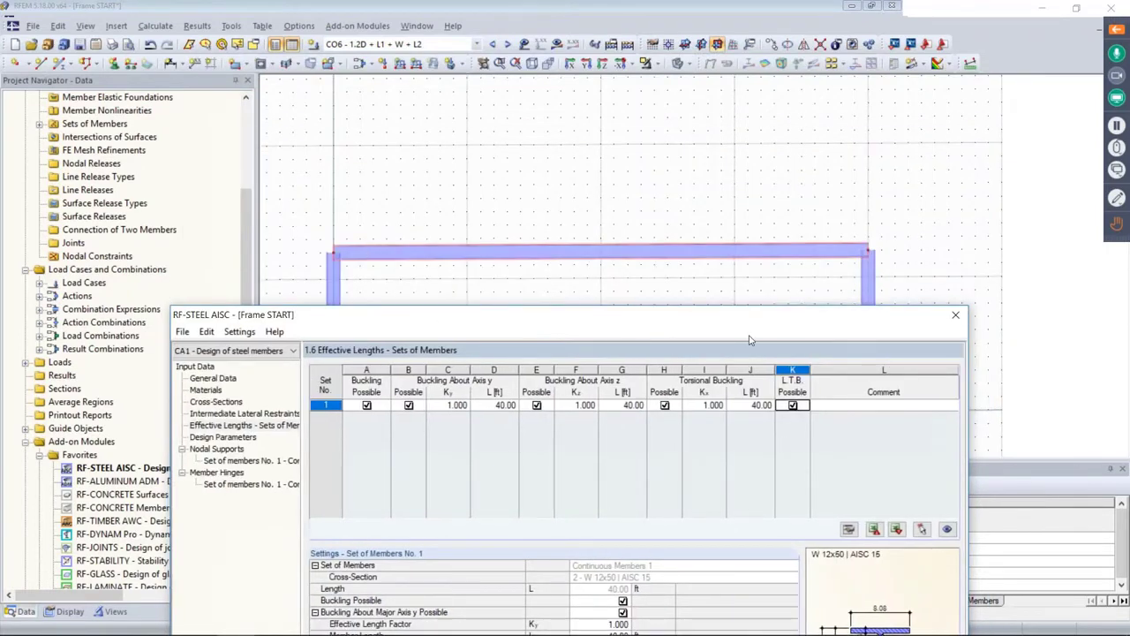
pyautogui.moveTo(744, 320); pyautogui.dragTo(762, 73)
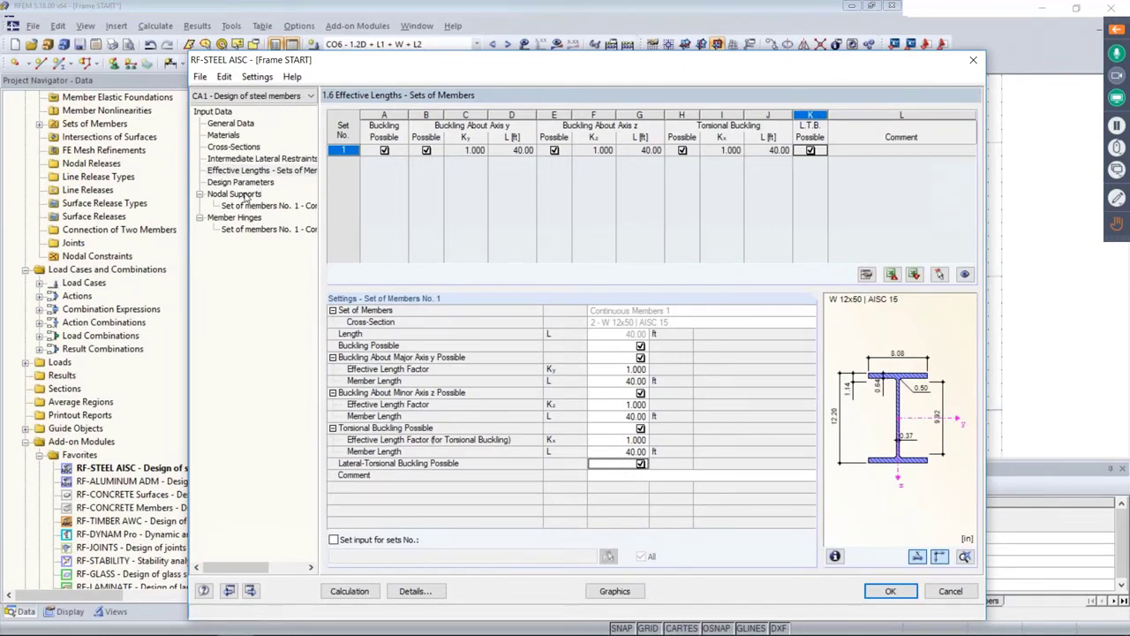
# Step: Check set of members 1's nodal supports with a beam-only preview, then view its empty Member Hinges page
pyautogui.click(223, 195)
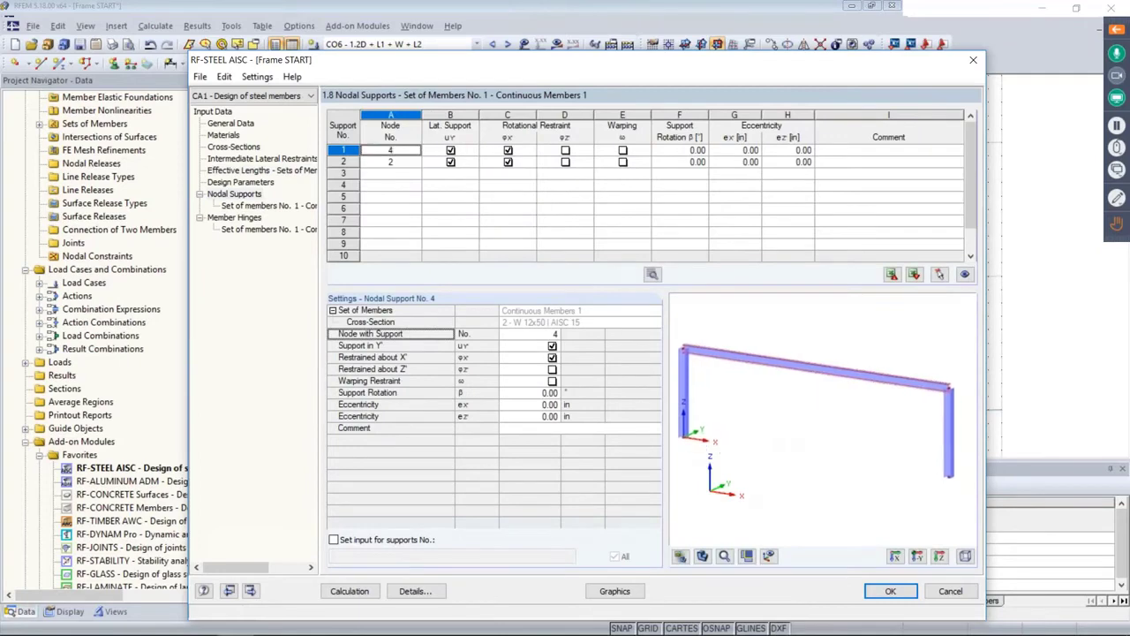
pyautogui.click(768, 556)
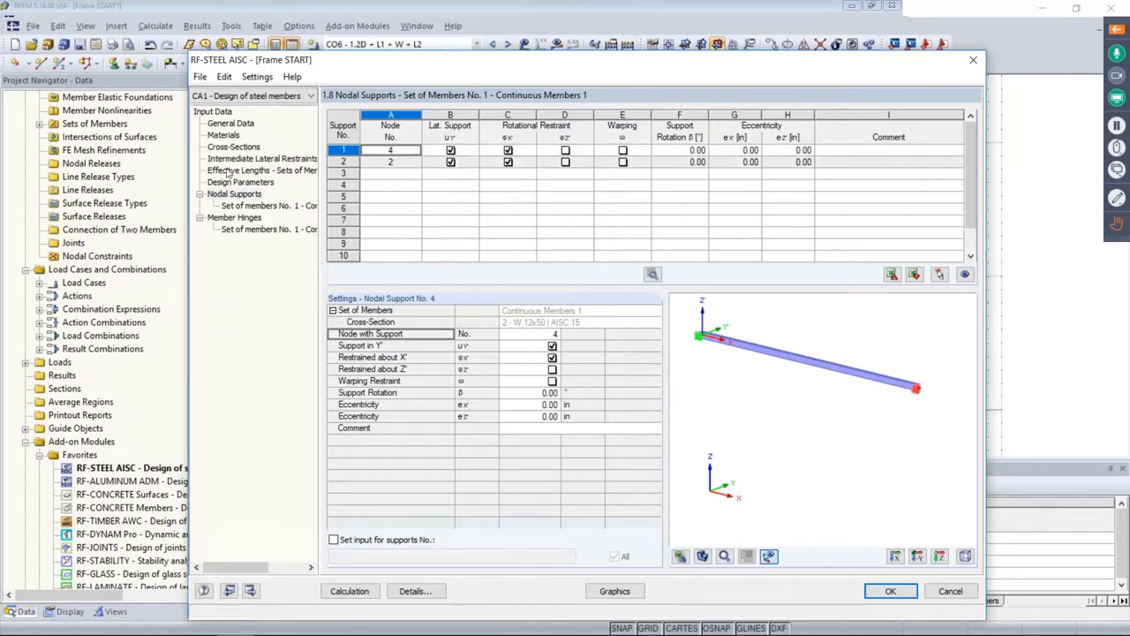
pyautogui.click(252, 220)
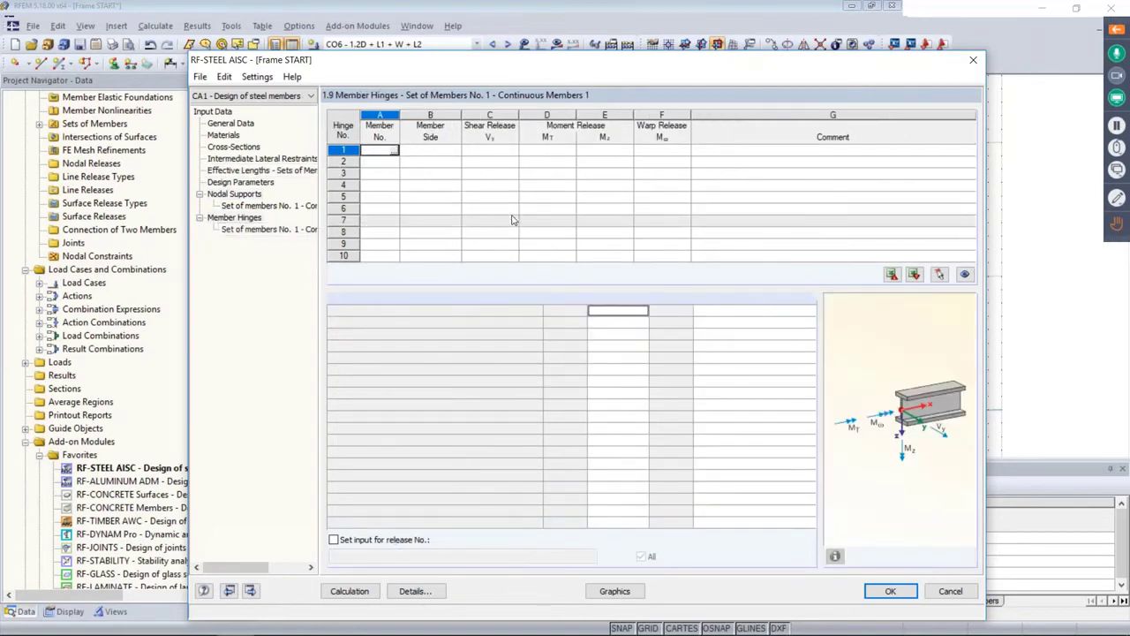
pyautogui.moveTo(616, 69); pyautogui.dragTo(624, 31)
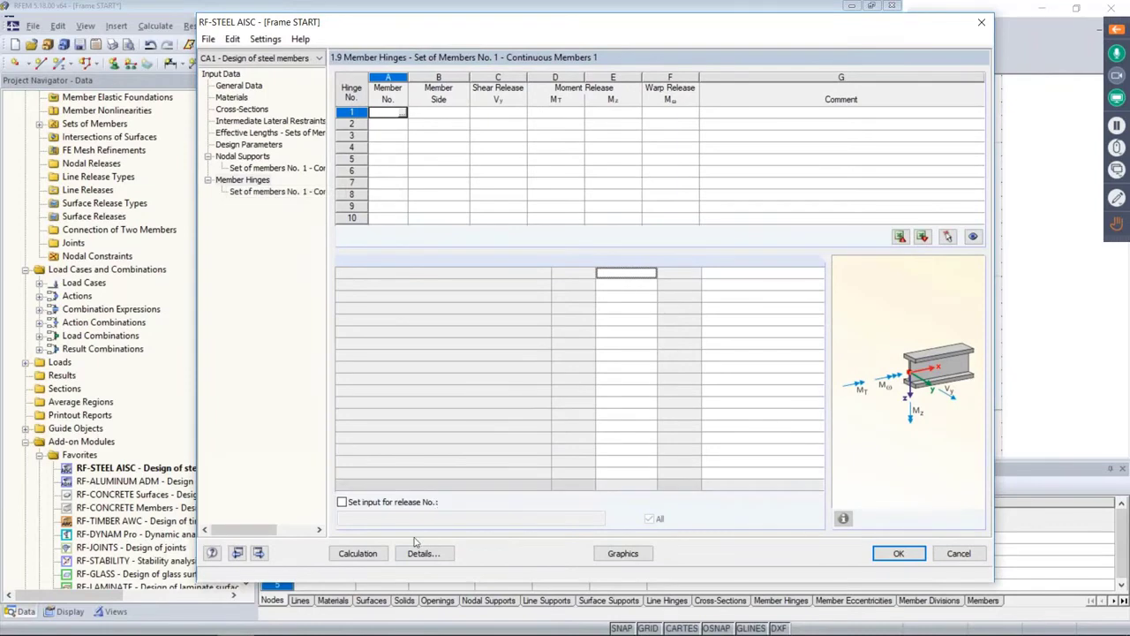
# Step: Run the calculation, inspect the CO3 torsion-shear ratio of 1.02 by set of members, and return to the slide show
pyautogui.click(358, 553)
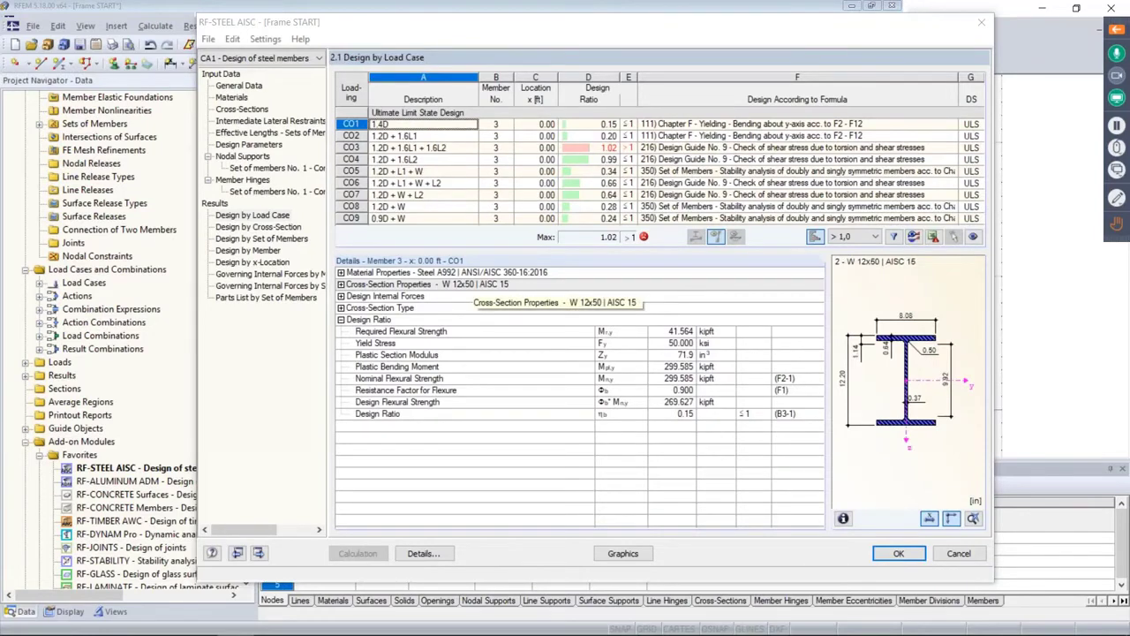
pyautogui.click(235, 240)
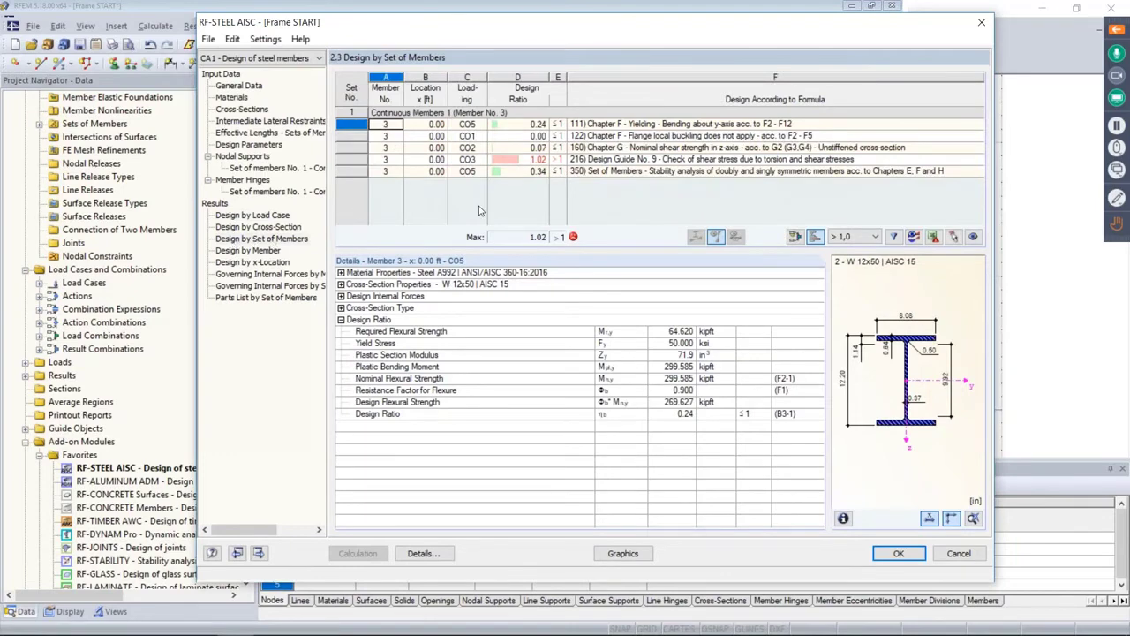
pyautogui.click(583, 159)
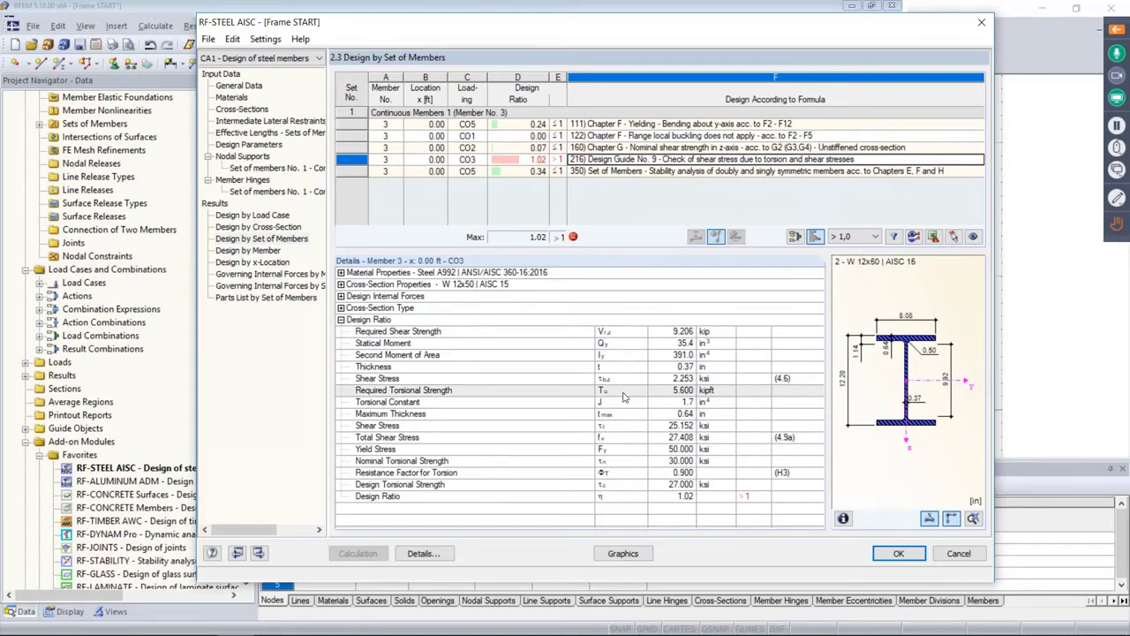
pyautogui.press('super+Tab')
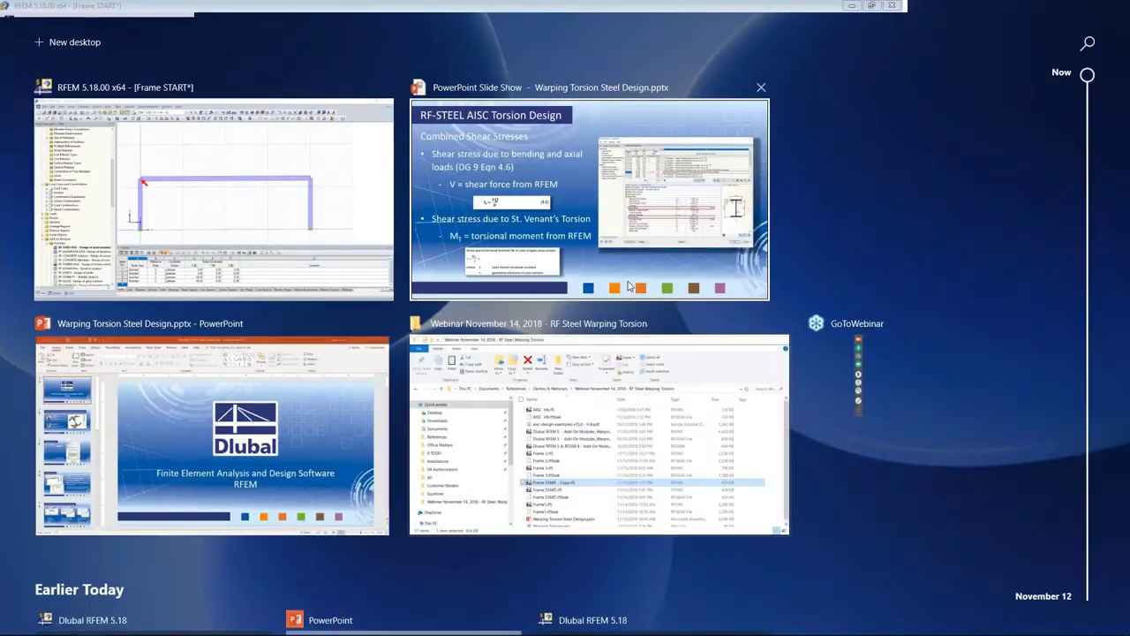
pyautogui.click(630, 286)
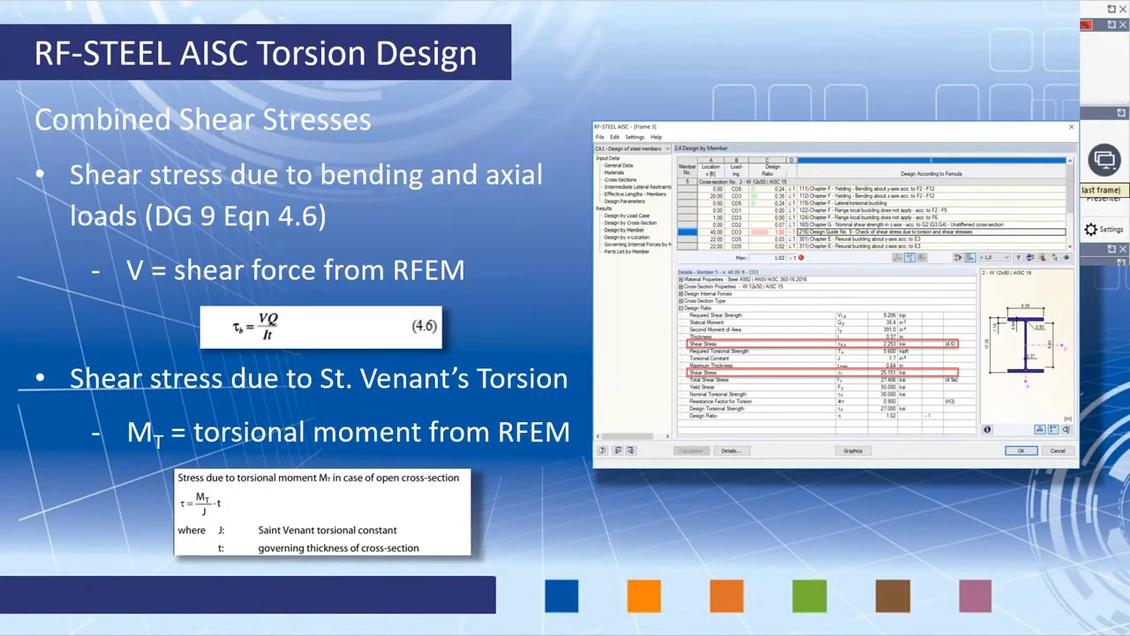
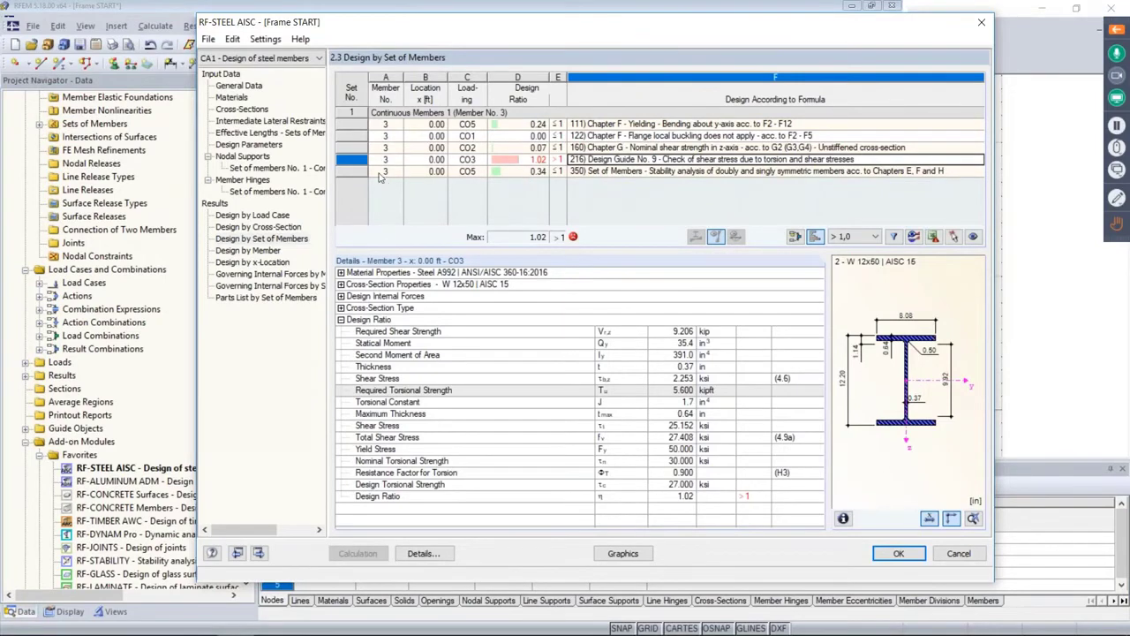
# Step: Copy design case CA1 into a new case CA2 described as 'Warping Torsion'
pyautogui.click(211, 41)
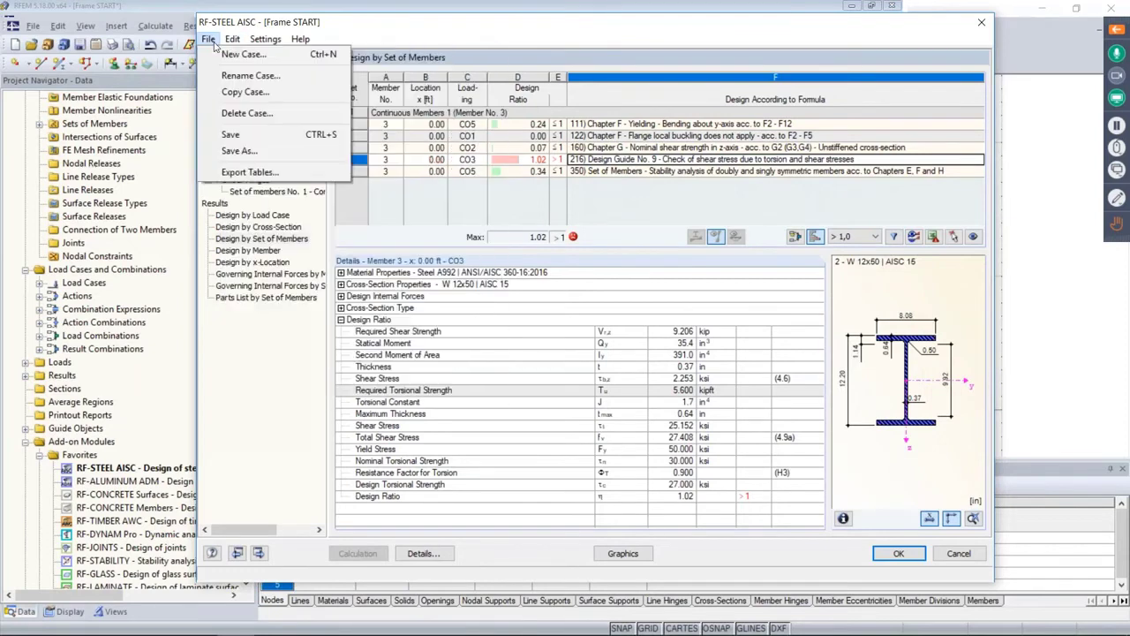
pyautogui.click(244, 92)
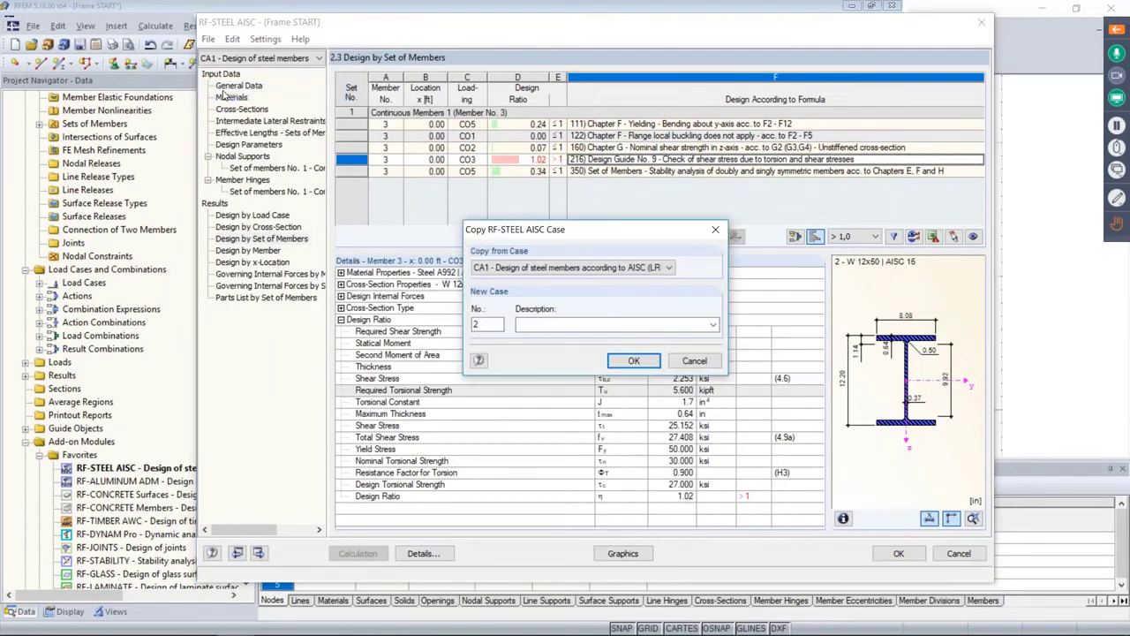
pyautogui.click(547, 325)
pyautogui.write('Warping T')
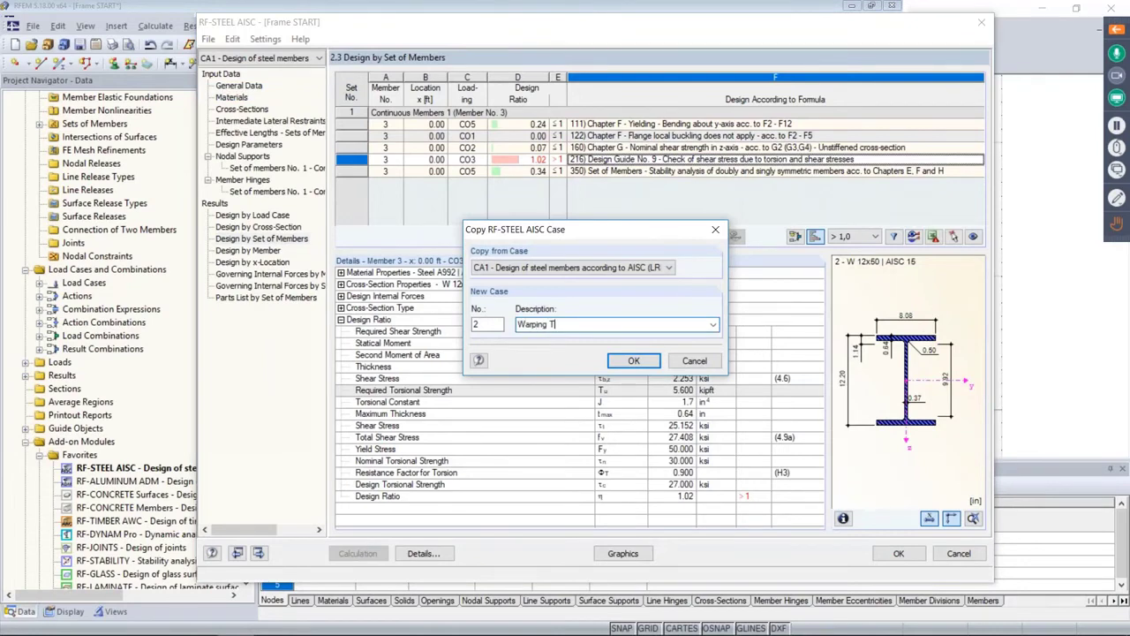
pyautogui.write('orsion')
pyautogui.press('Return')
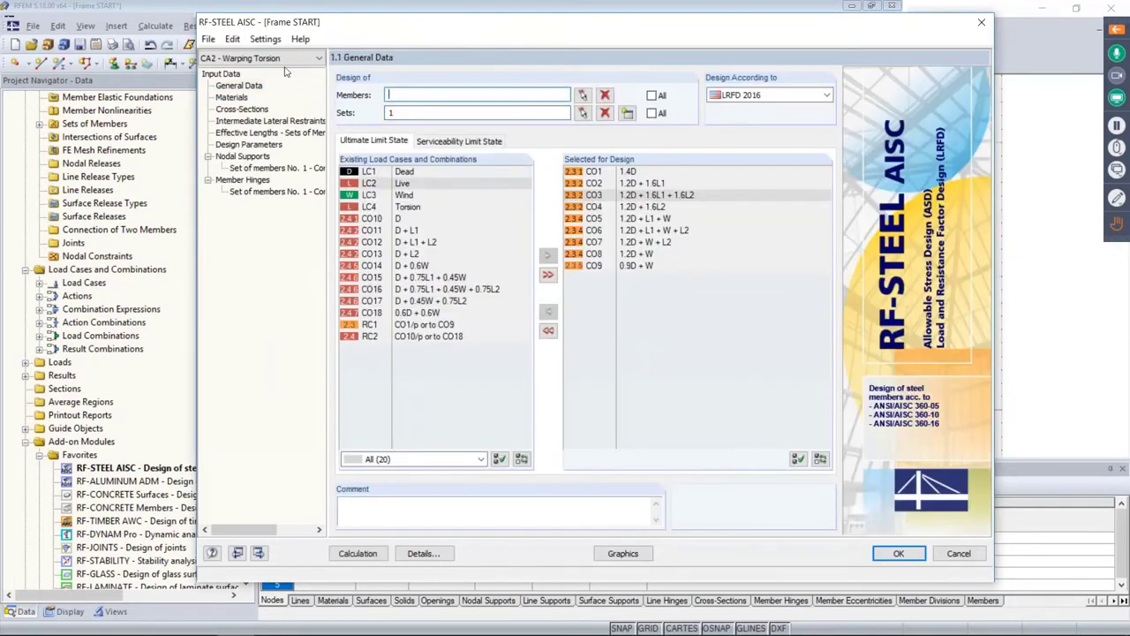
pyautogui.click(260, 60)
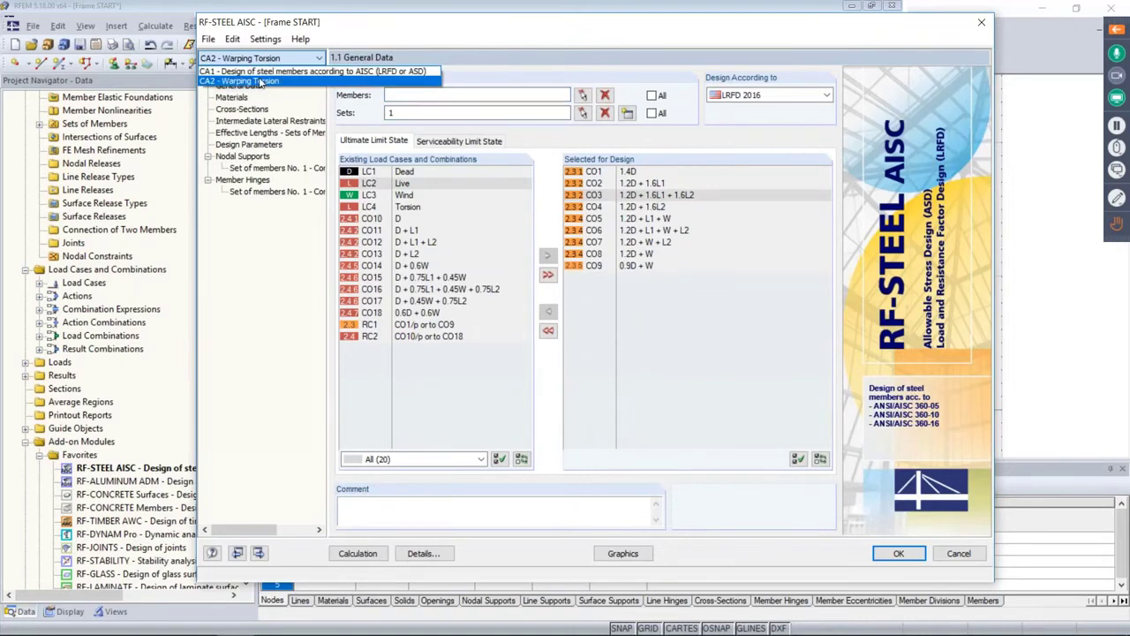
pyautogui.click(263, 72)
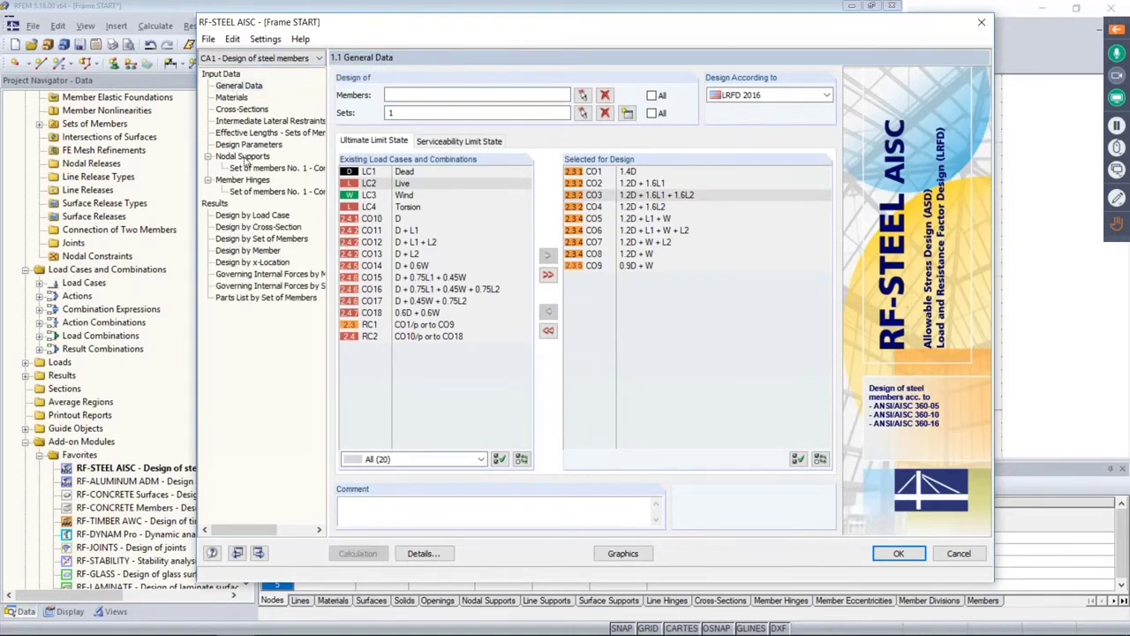
pyautogui.click(261, 238)
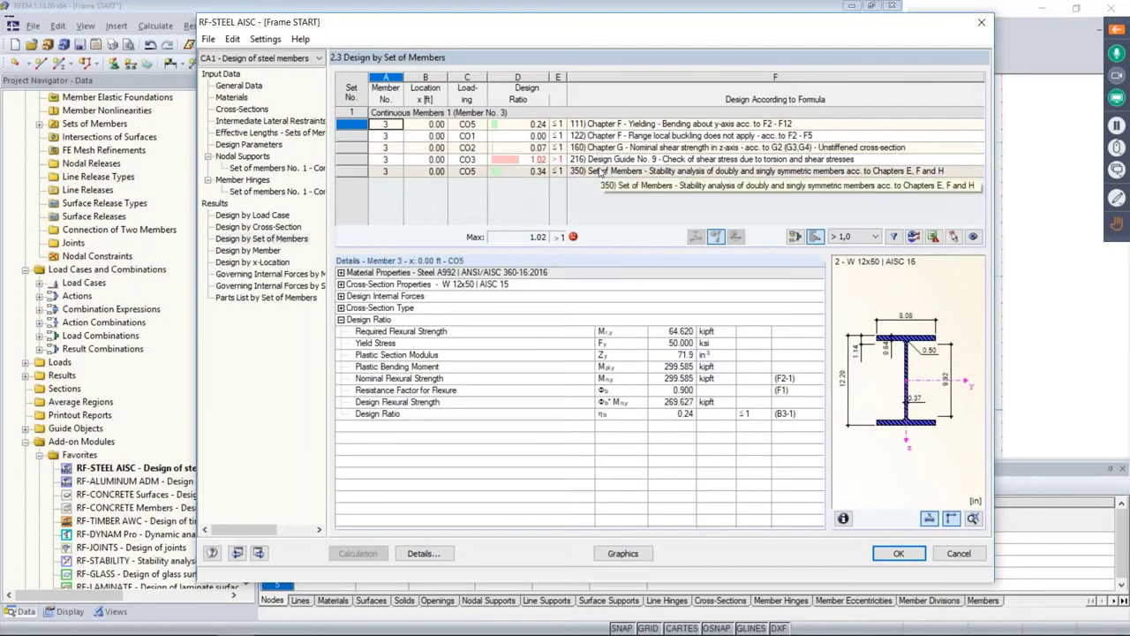
pyautogui.click(281, 57)
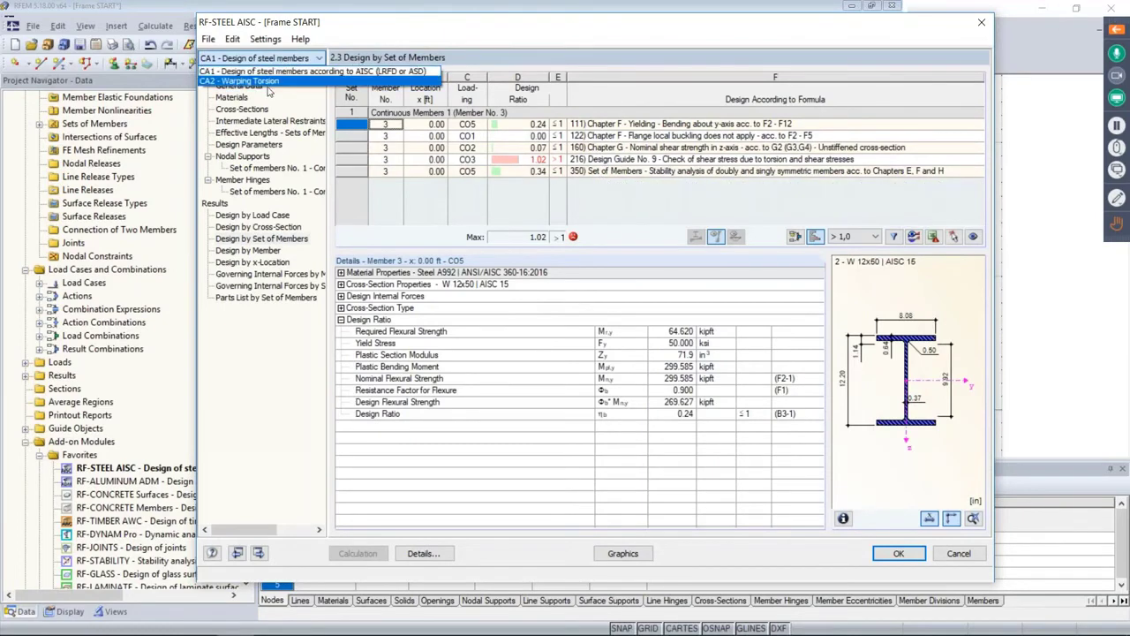
pyautogui.click(264, 81)
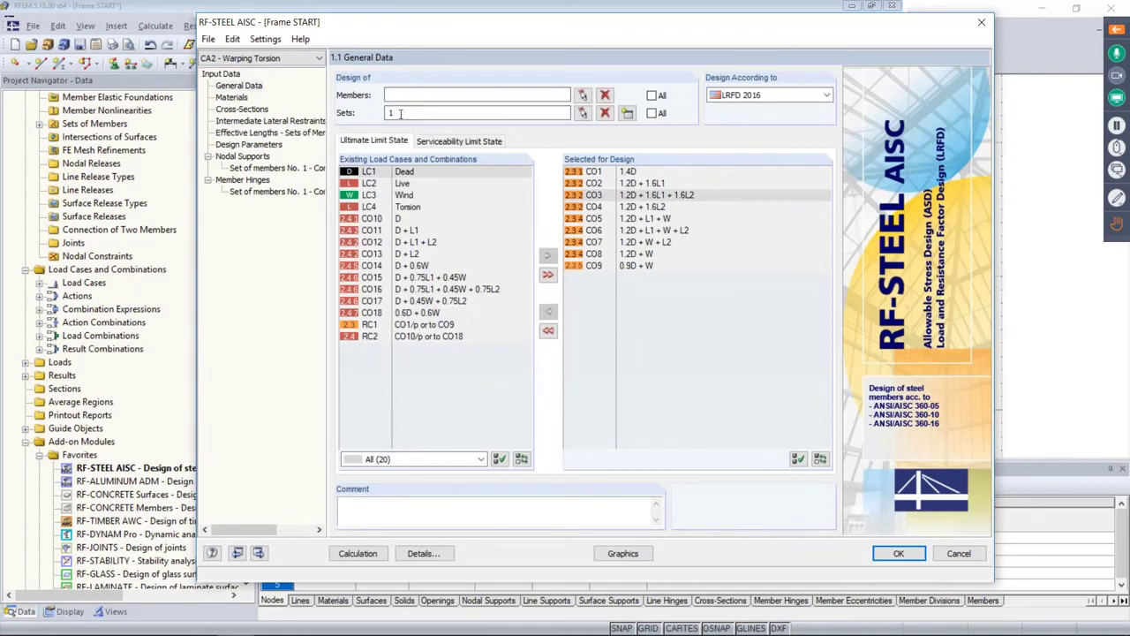
# Step: Enable Design Guide 9 7-DOF warping torsion in CA2's details, keeping load application at top centre
pyautogui.click(423, 553)
pyautogui.click(531, 79)
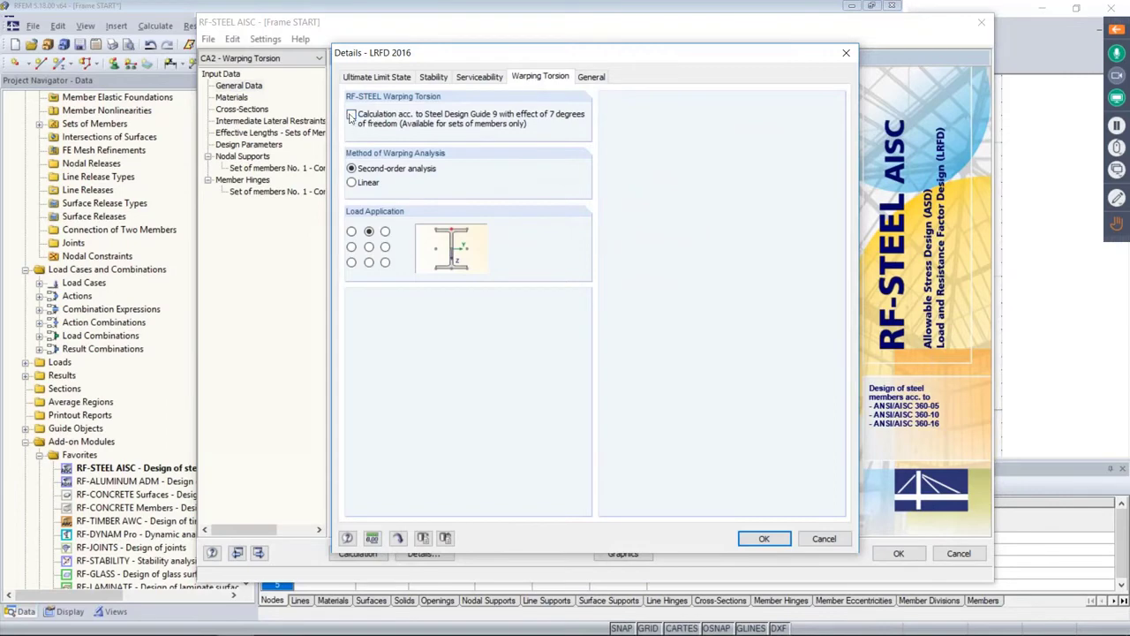
pyautogui.click(352, 118)
pyautogui.click(385, 263)
pyautogui.click(369, 232)
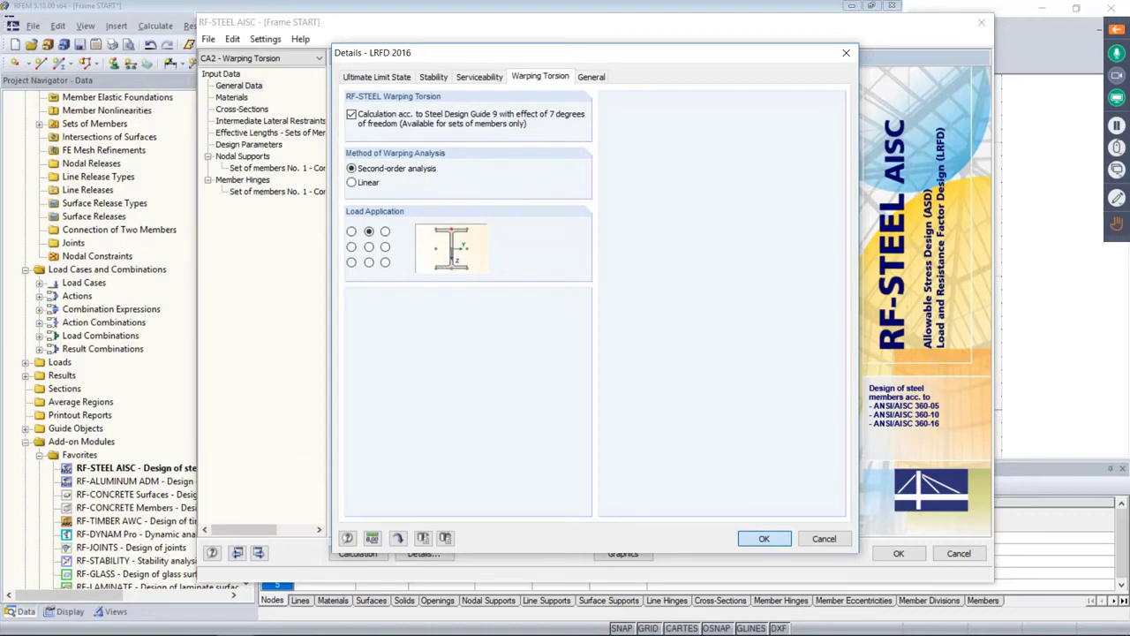
pyautogui.click(764, 538)
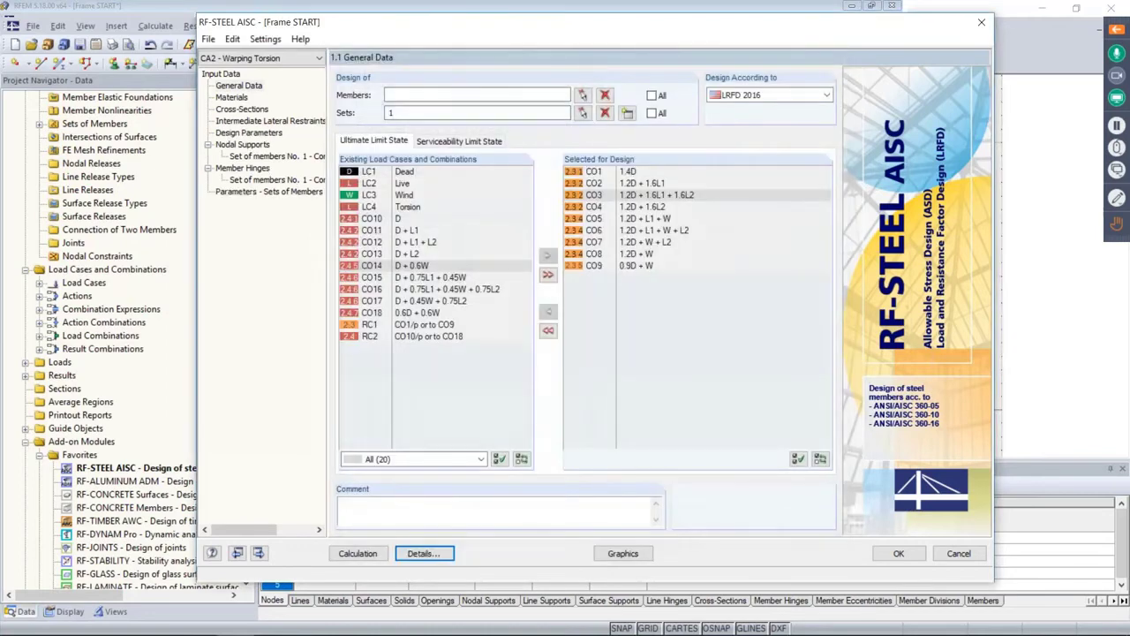
# Step: Review CA2's materials, cross-sections, lateral restraints and member 3 design parameters, then show its nodal supports
pyautogui.click(242, 98)
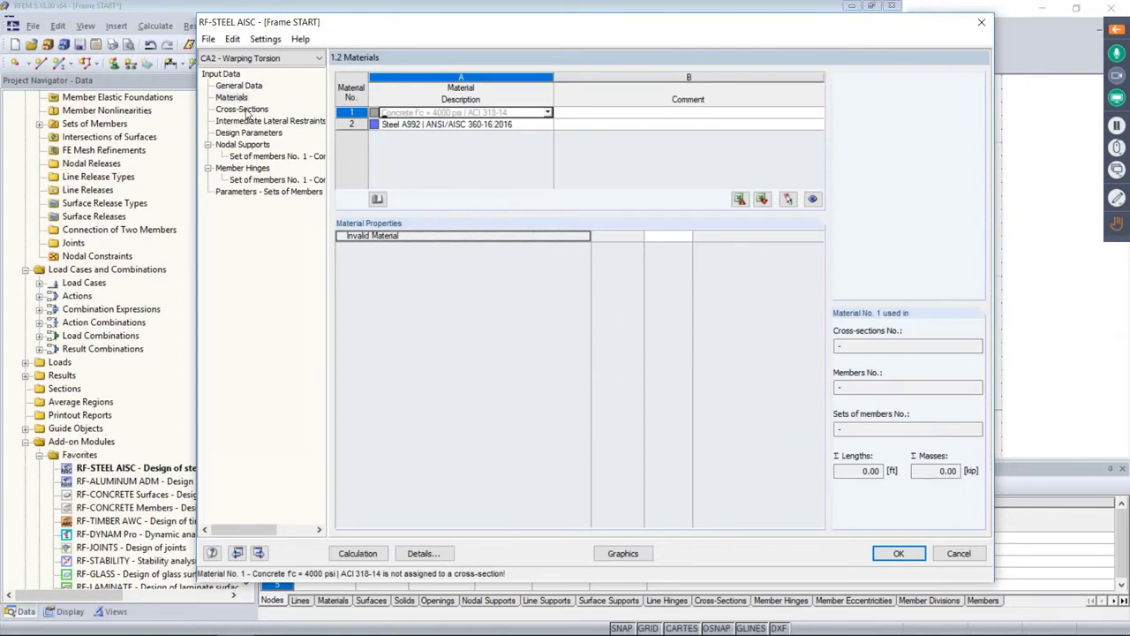
pyautogui.click(244, 109)
pyautogui.click(265, 121)
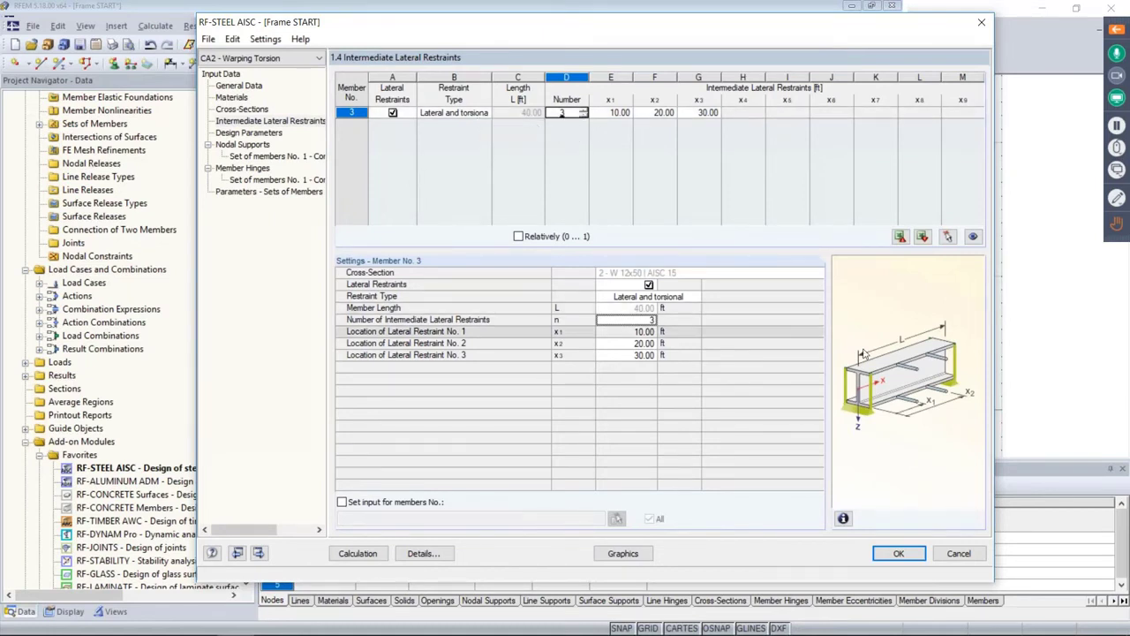
pyautogui.click(267, 134)
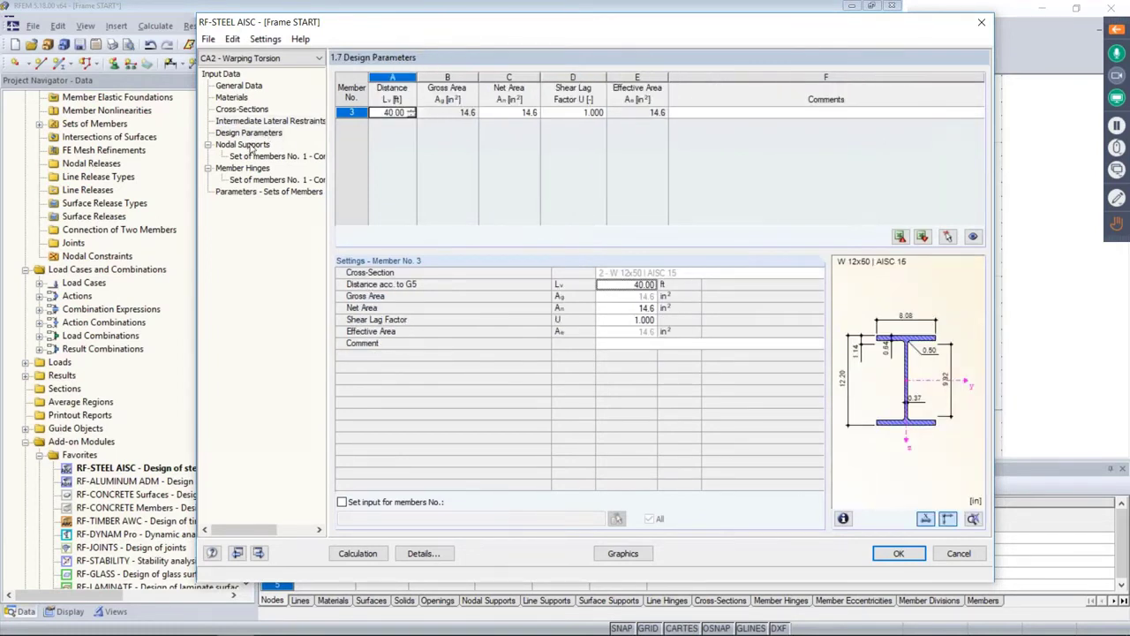
pyautogui.click(252, 146)
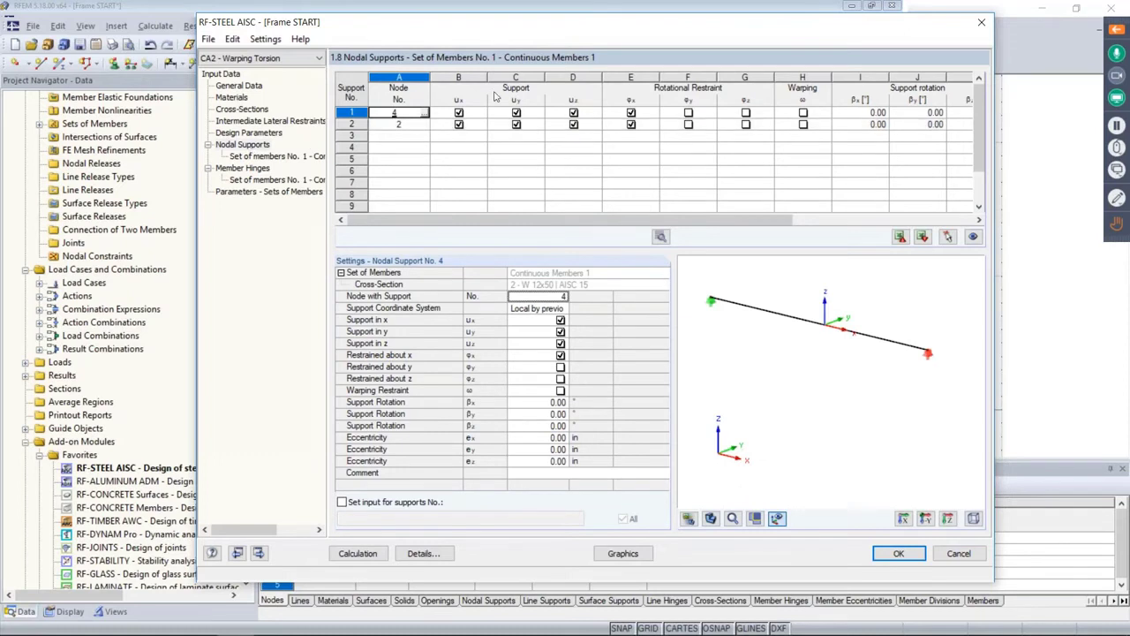
# Step: Release x at node 4 and restrain rotations about y and z at nodes 4 and 2
pyautogui.click(711, 520)
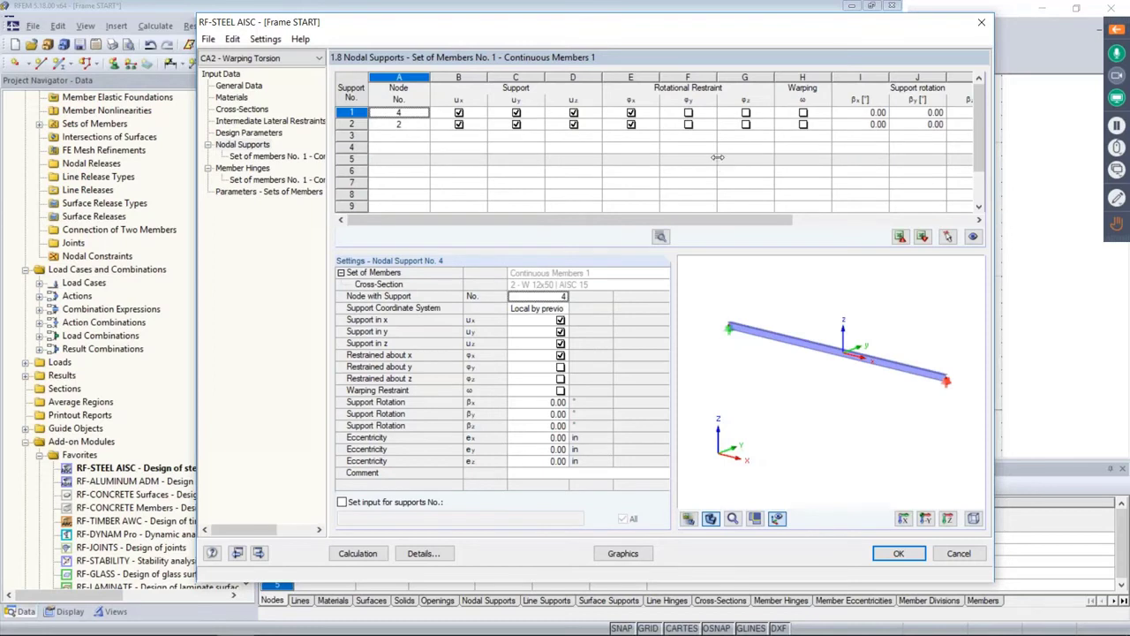
pyautogui.moveTo(892, 410); pyautogui.dragTo(850, 376, button='middle')
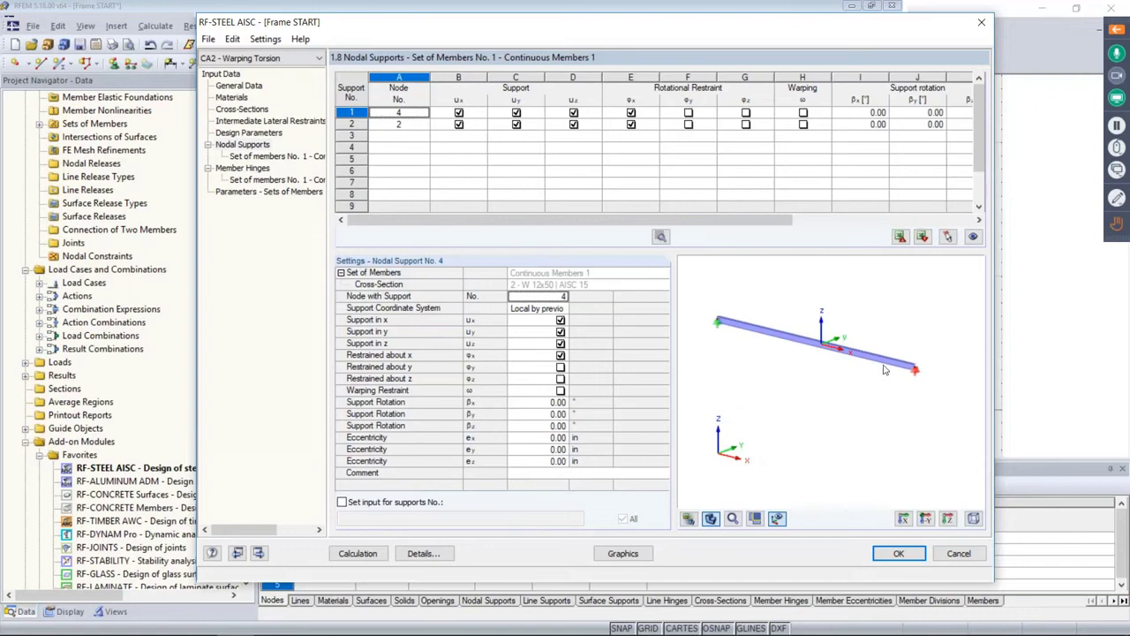
pyautogui.scroll(3, 914, 380)
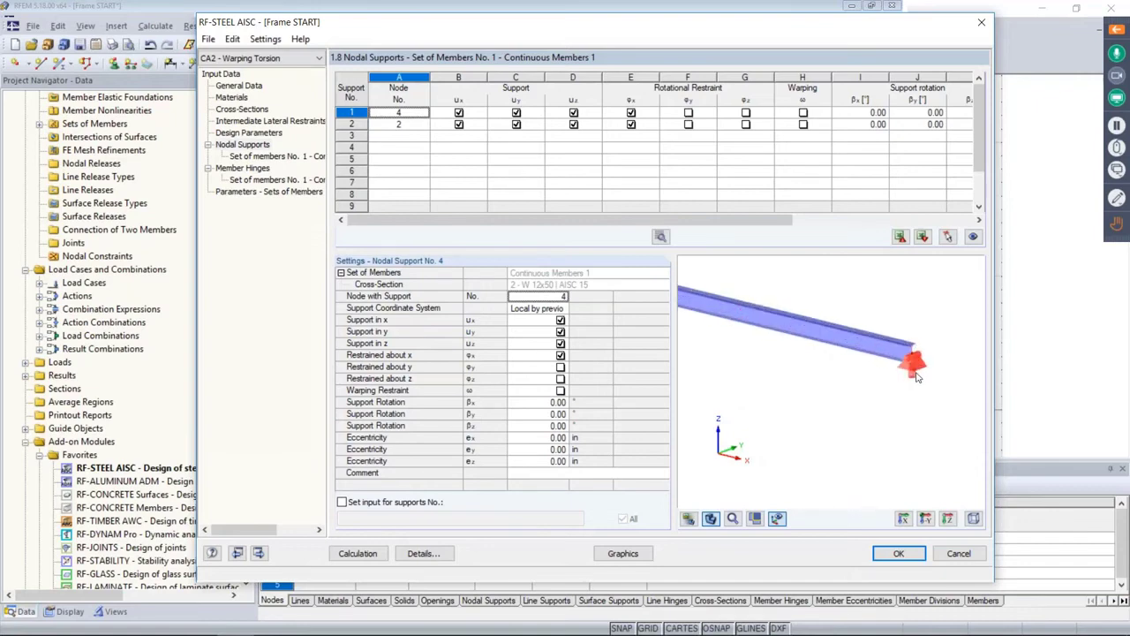
pyautogui.scroll(4, 916, 377)
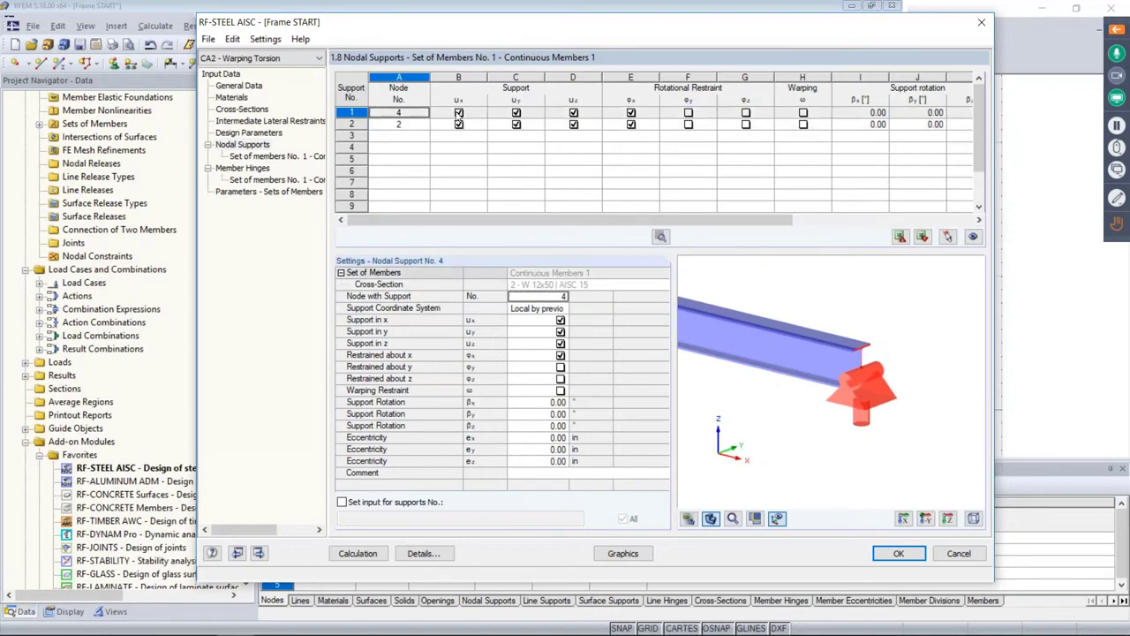
pyautogui.click(460, 113)
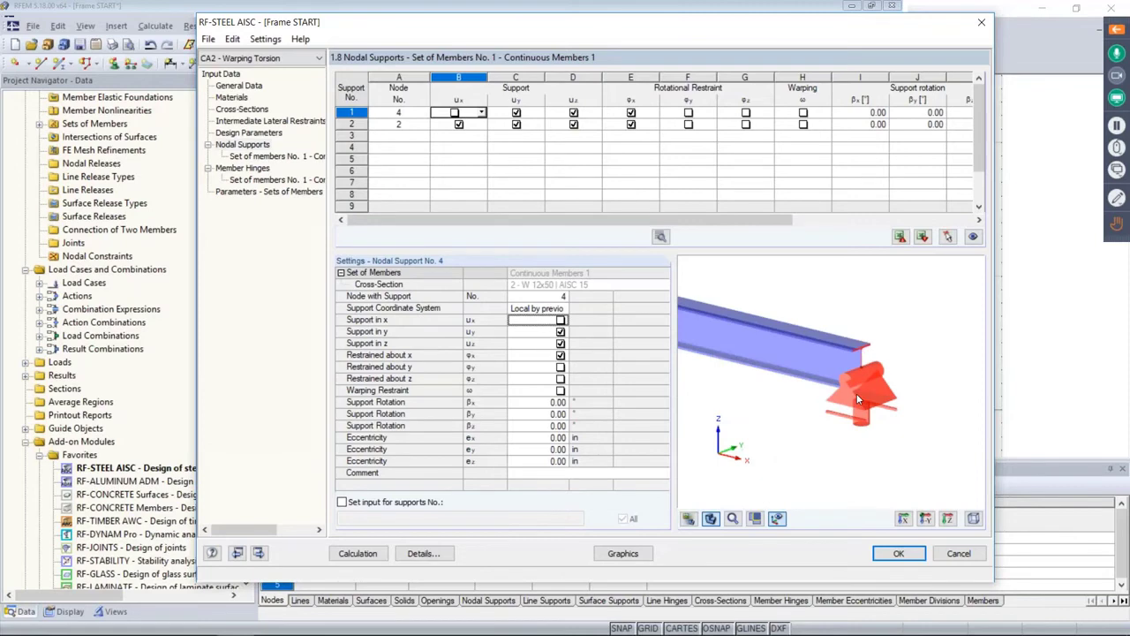
pyautogui.scroll(-5, 857, 393)
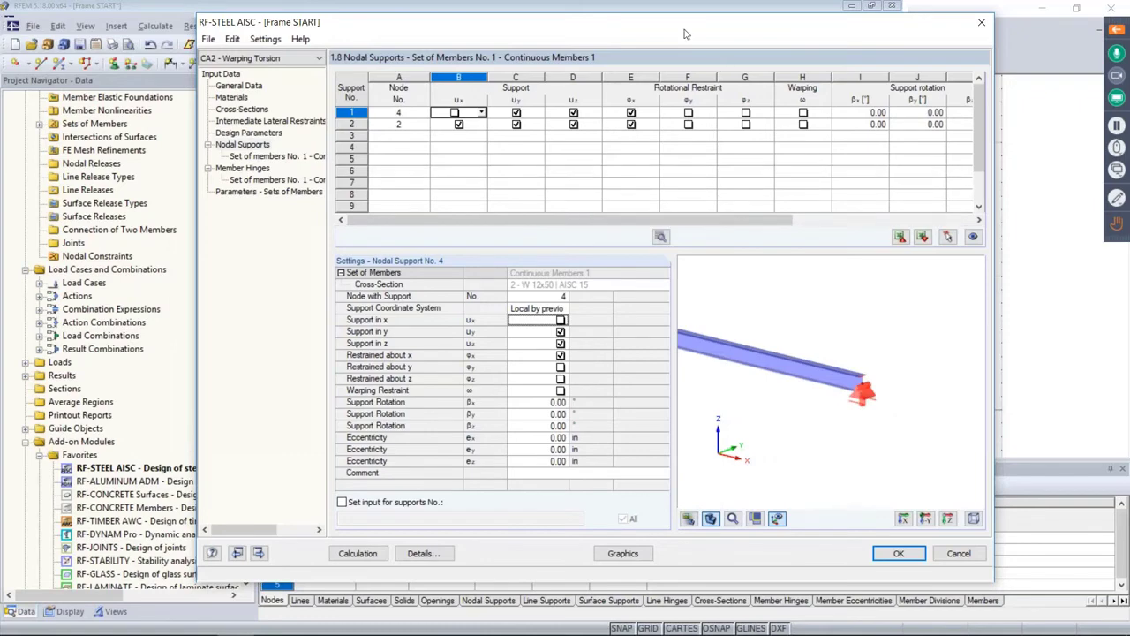
pyautogui.moveTo(685, 33)
pyautogui.mouseDown()
pyautogui.moveTo(683, 468)
pyautogui.moveTo(689, 17)
pyautogui.mouseUp()
pyautogui.click(690, 111)
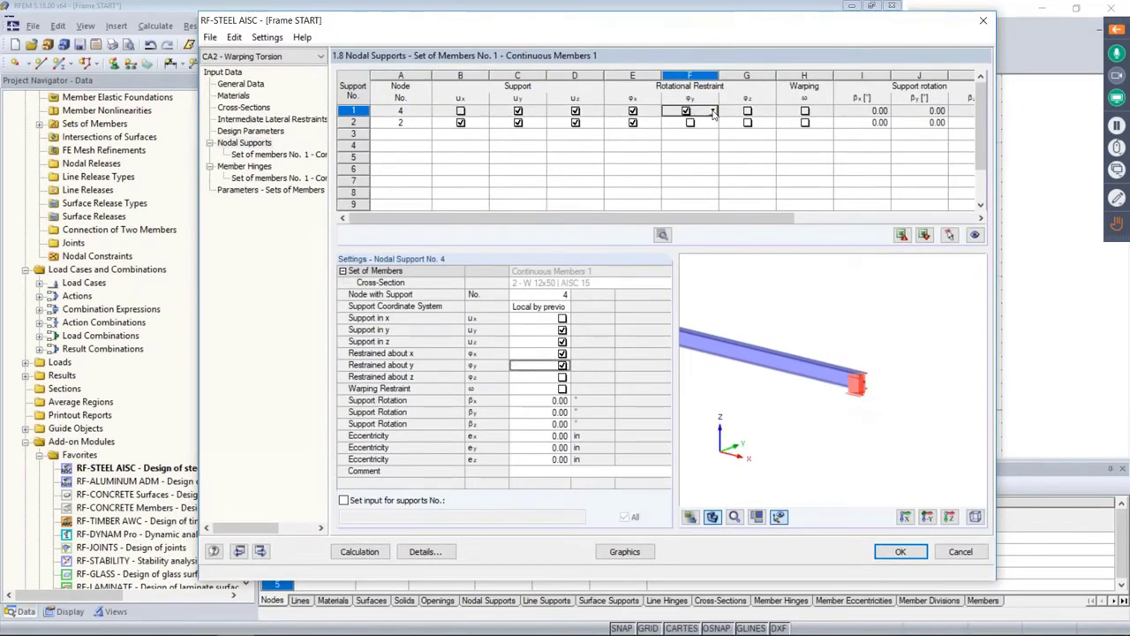
pyautogui.click(747, 110)
pyautogui.click(747, 122)
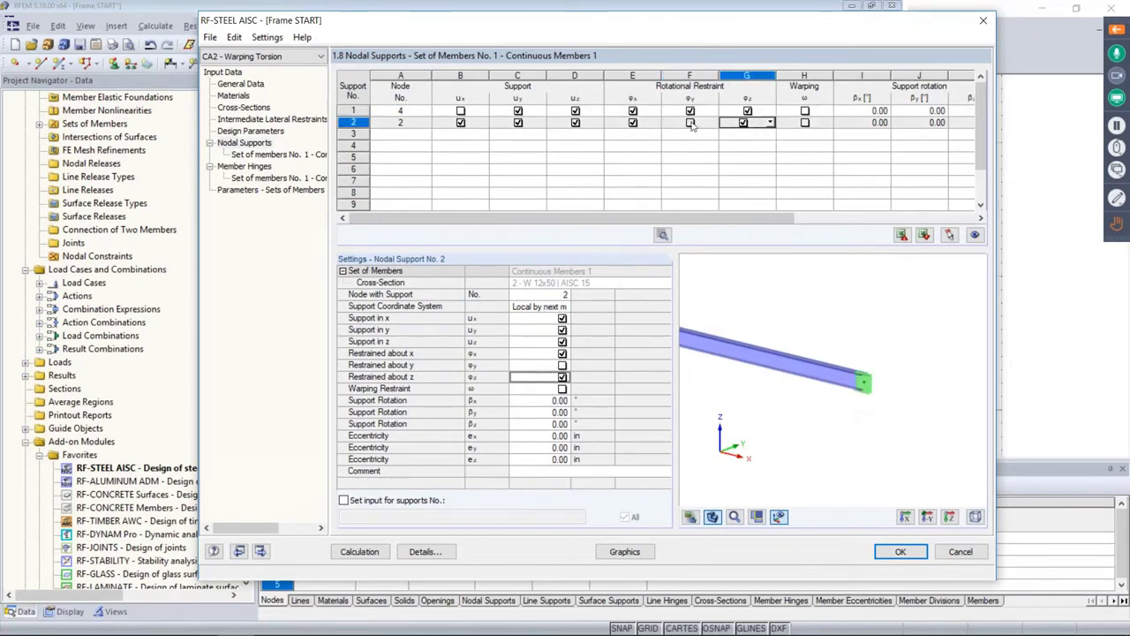
pyautogui.click(690, 122)
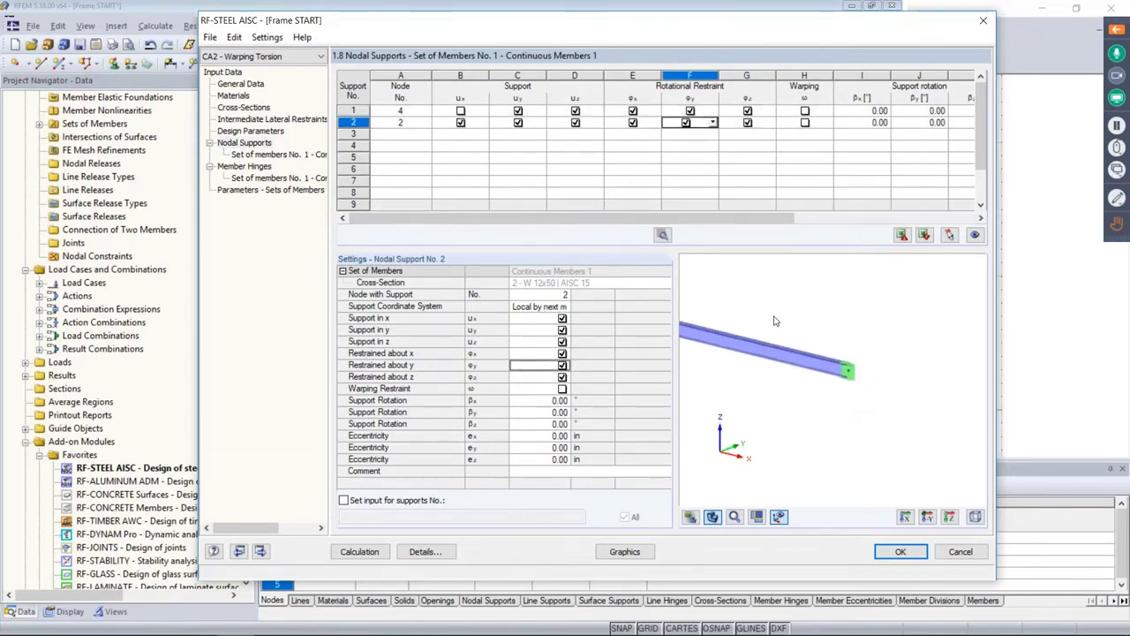
# Step: Leave warping unrestrained at node 4 and move to the empty Member Hinges input
pyautogui.keyDown('ctrl'); pyautogui.moveTo(775, 321); pyautogui.dragTo(780, 351, button='middle'); pyautogui.keyUp('ctrl')
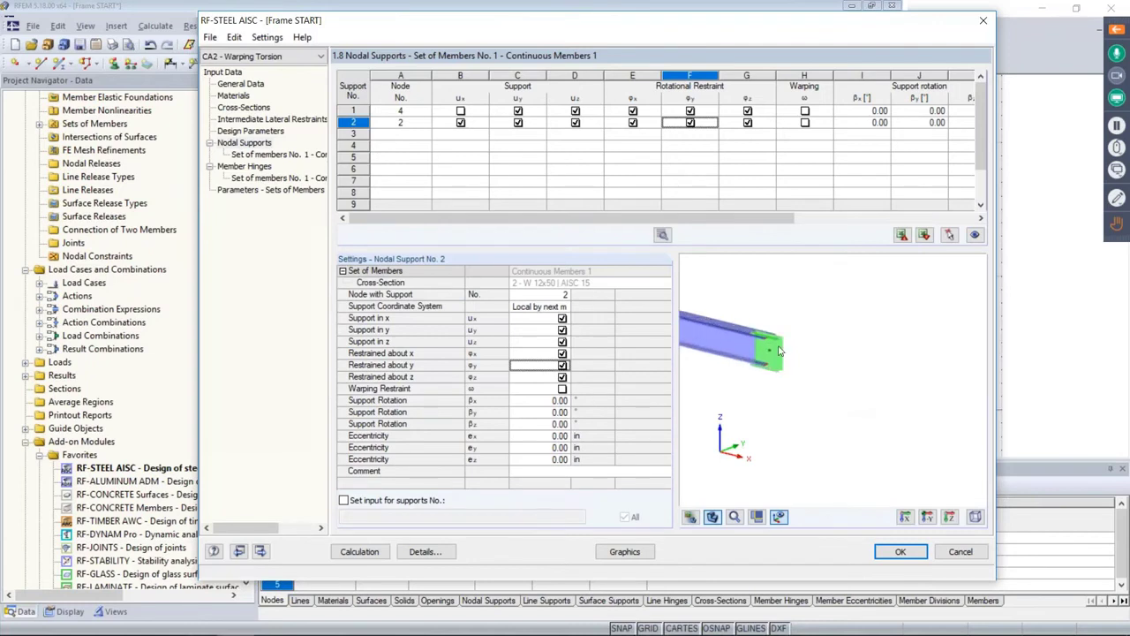
pyautogui.scroll(2, 779, 350)
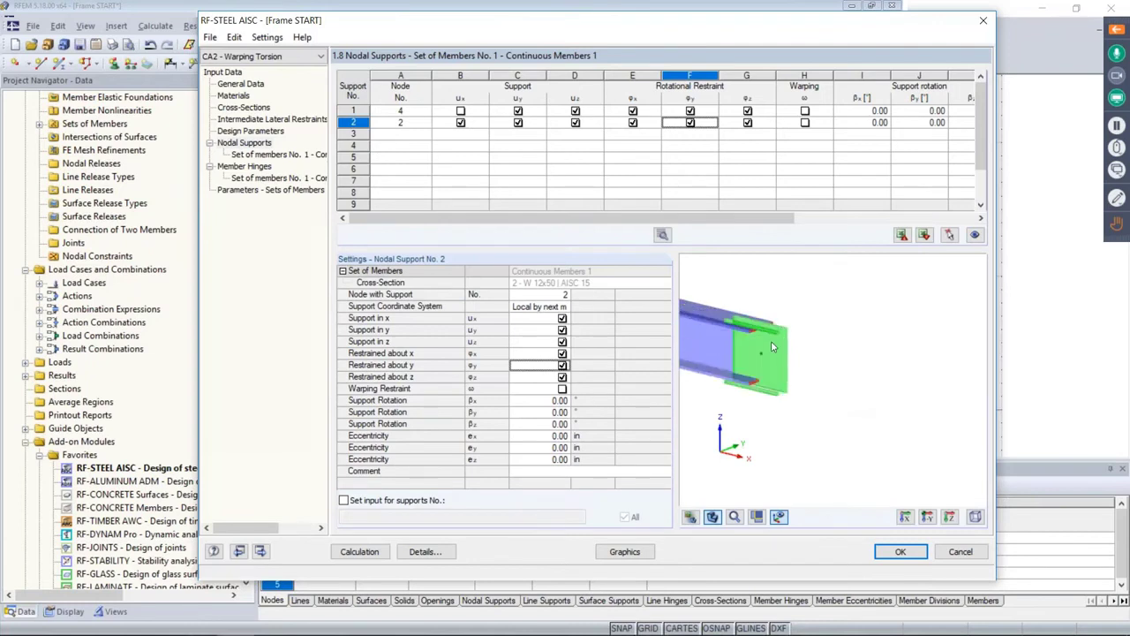
pyautogui.click(806, 111)
pyautogui.click(805, 110)
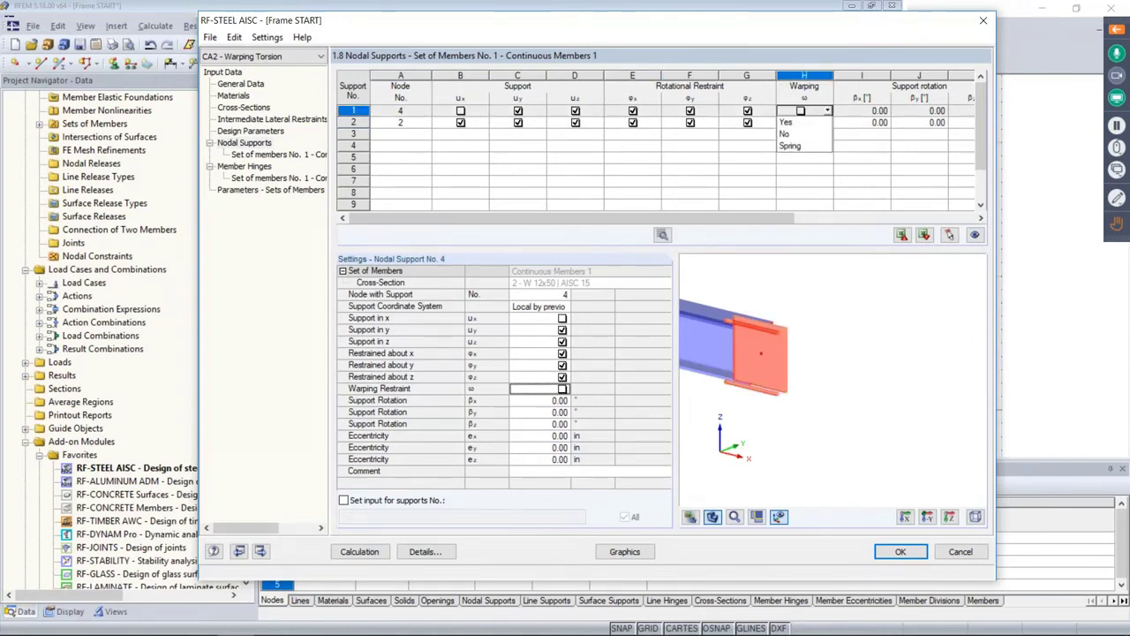
pyautogui.press('Escape')
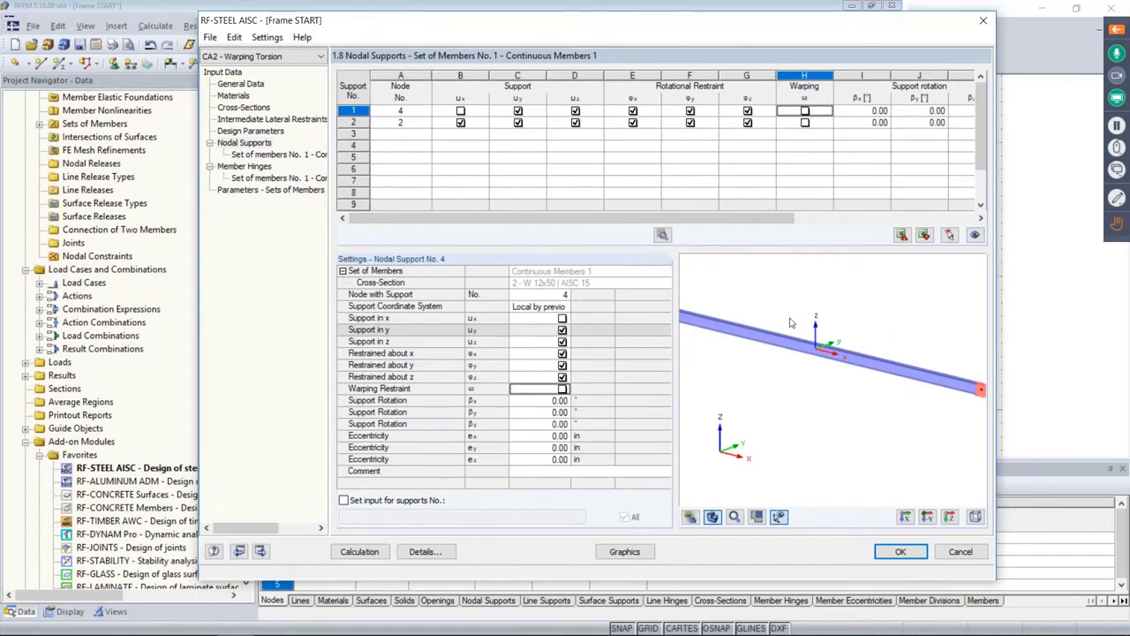
pyautogui.scroll(-2, 820, 344)
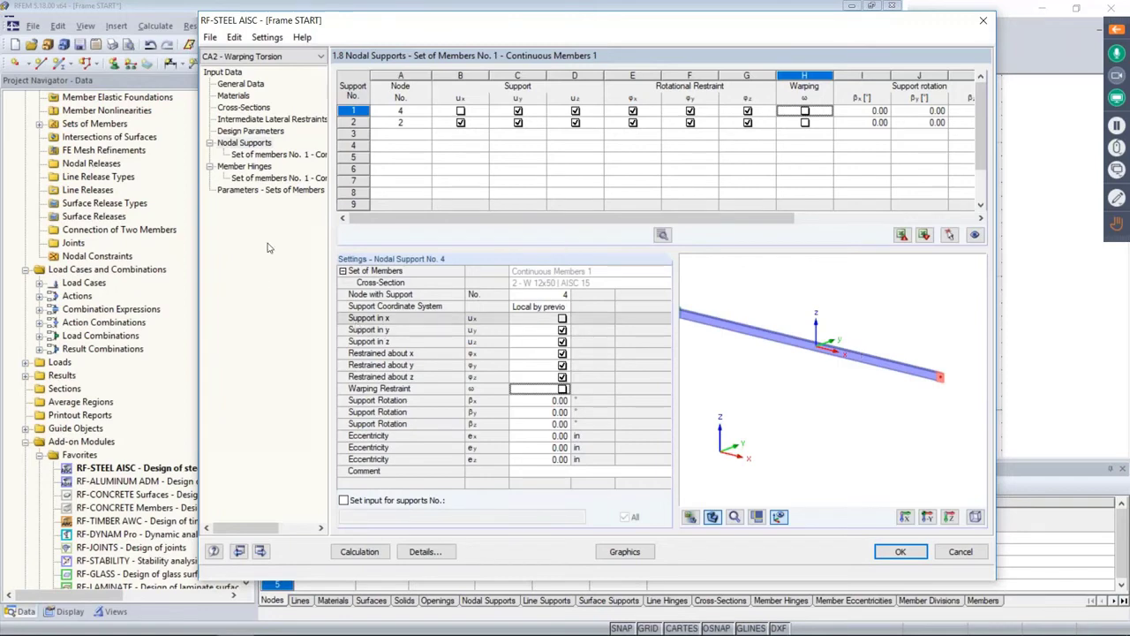
pyautogui.click(259, 168)
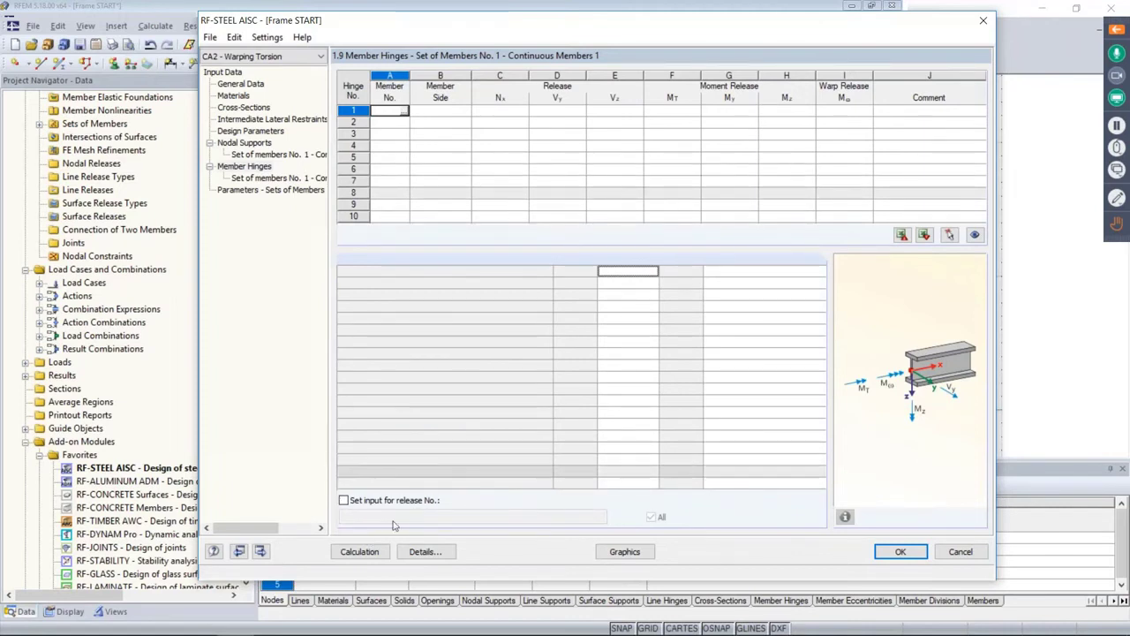
# Step: Check the sets-of-members parameters and nodal supports, then run CA2's design calculation (max ratio 0.27)
pyautogui.click(270, 193)
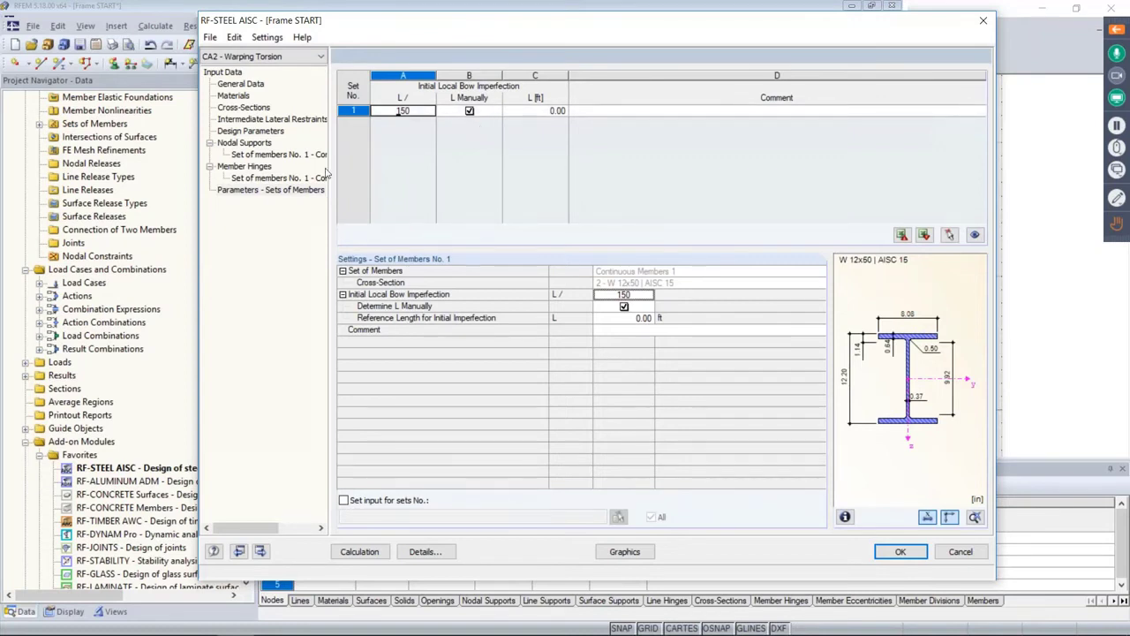
pyautogui.click(273, 154)
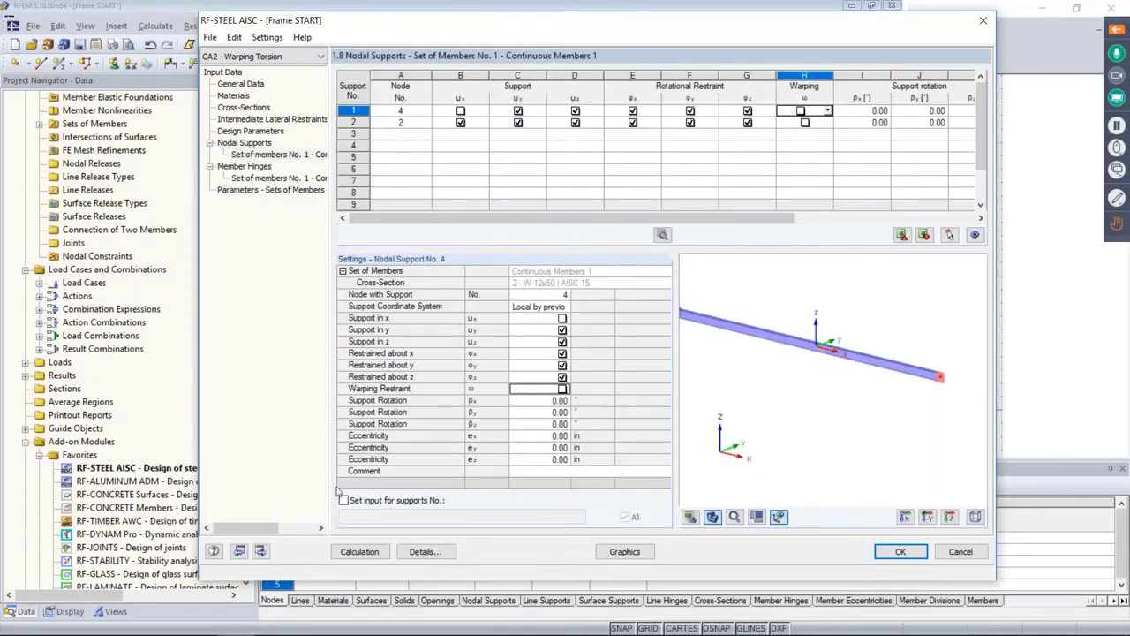
pyautogui.click(360, 552)
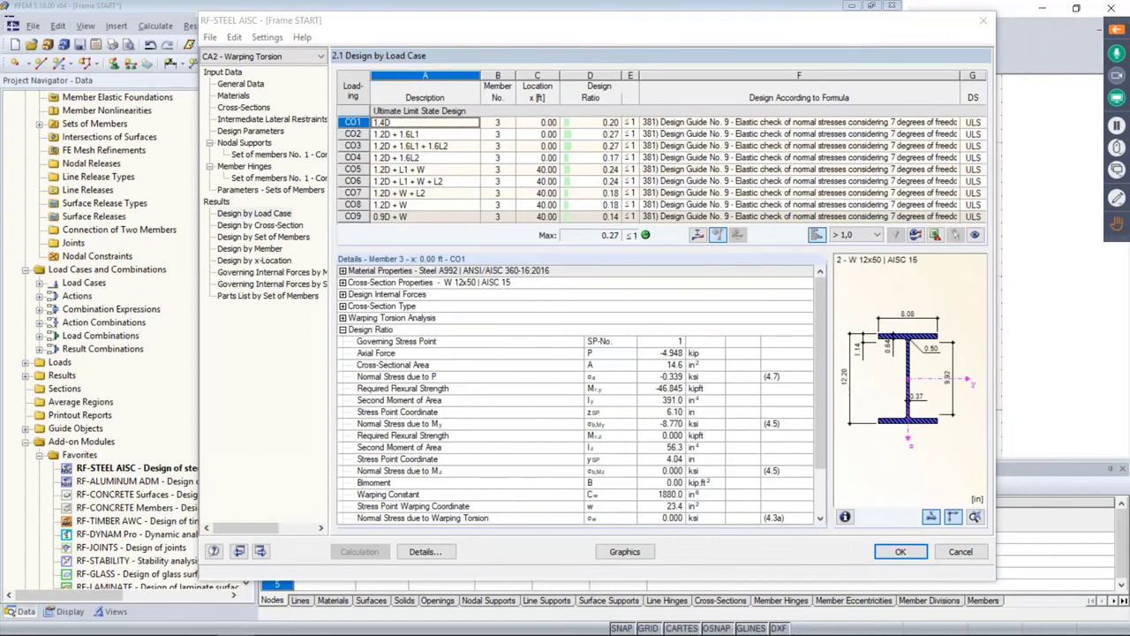
# Step: Display design by set of members, with member 3 at 0.27 normal and 0.08 shear under CO3
pyautogui.click(294, 238)
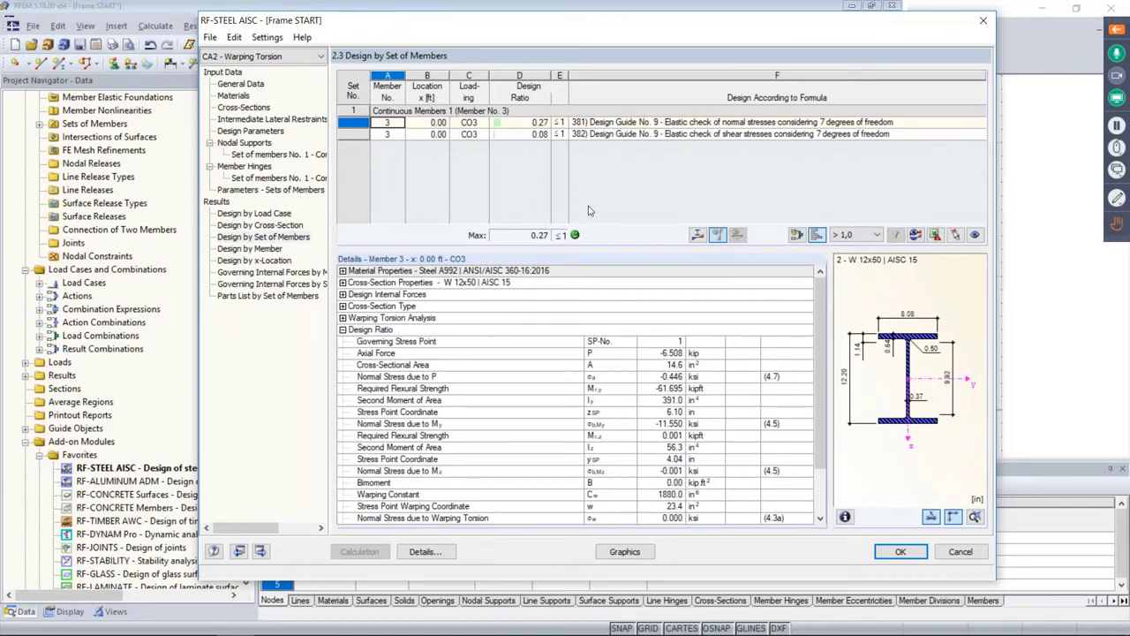
# Step: Compare the normal and shear stress check details, then open the W 12x50 cross-section info
pyautogui.click(611, 125)
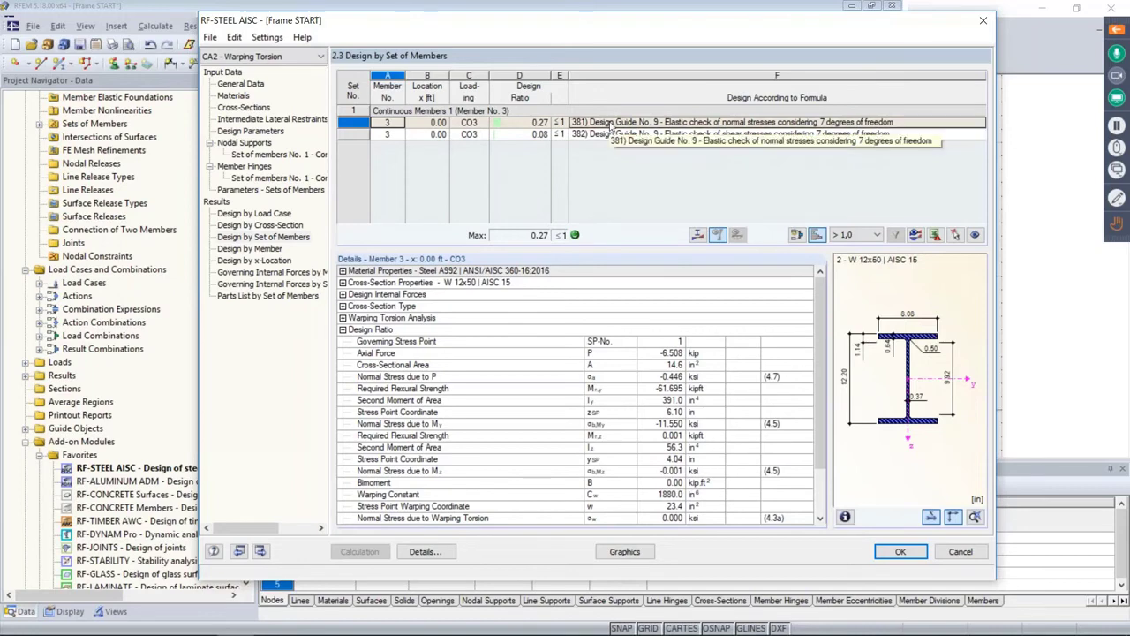
pyautogui.click(691, 134)
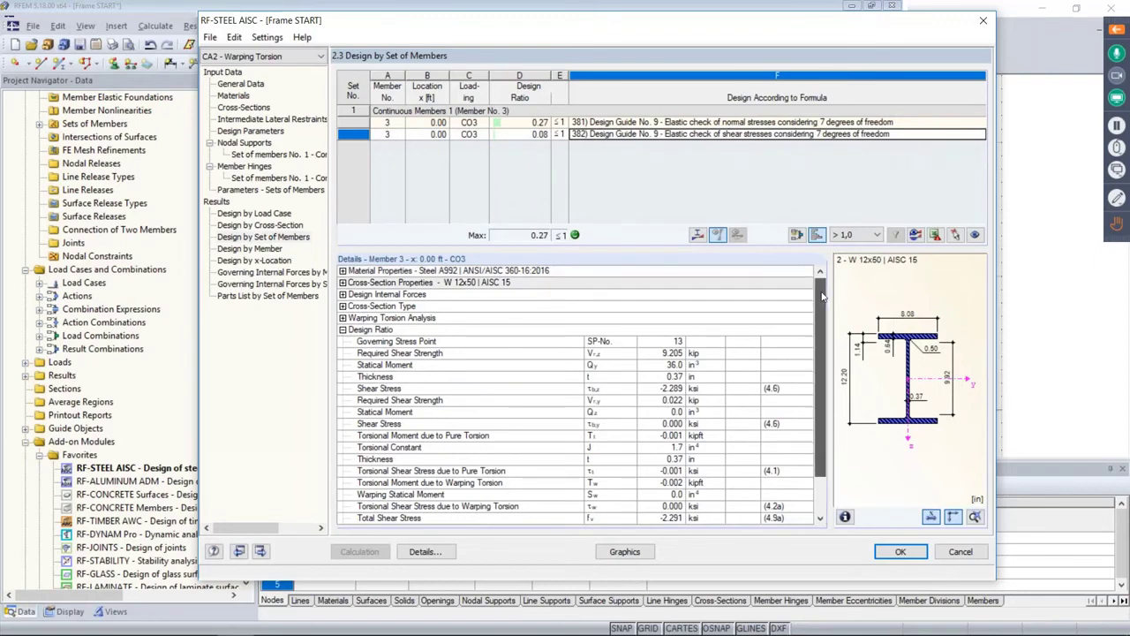
pyautogui.scroll(-1, 822, 319)
pyautogui.scroll(-1, 822, 319)
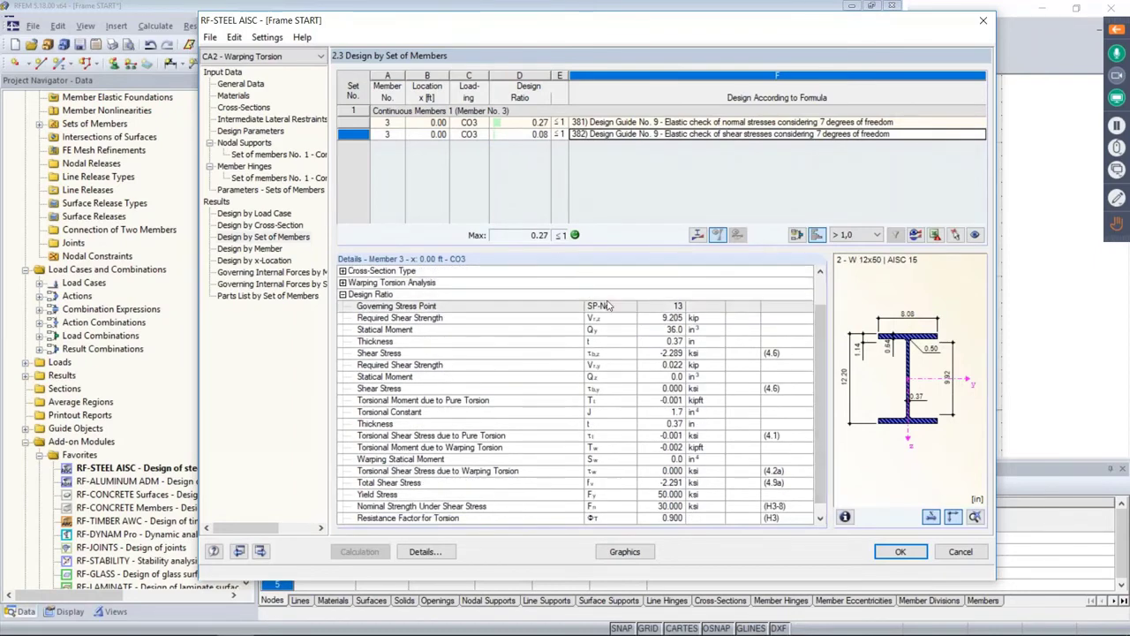
pyautogui.press('Up')
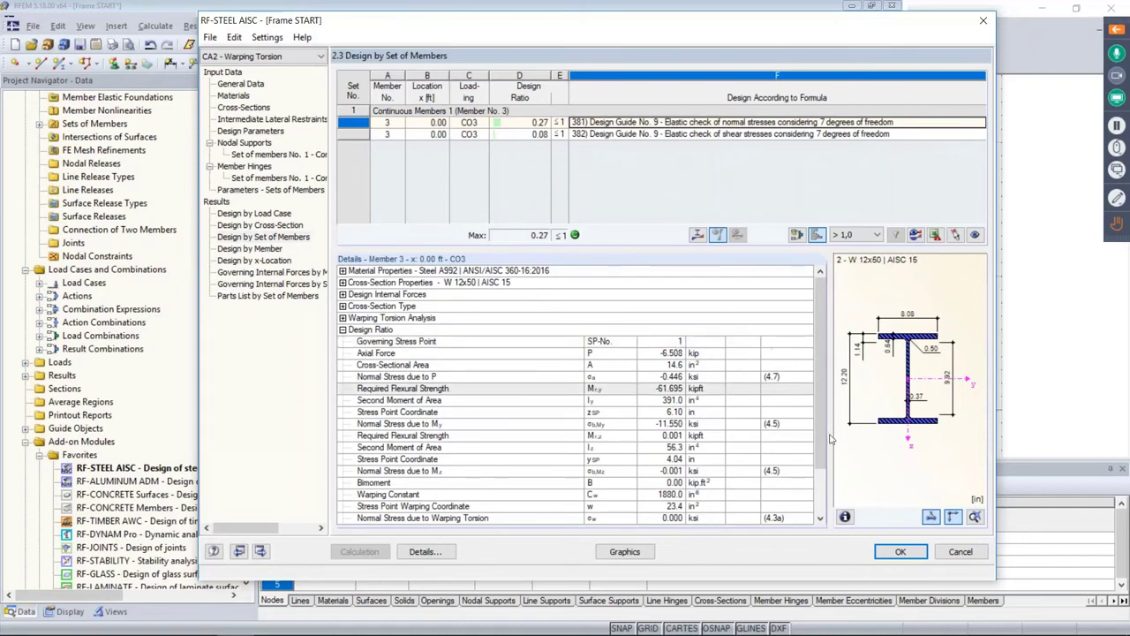
pyautogui.click(846, 518)
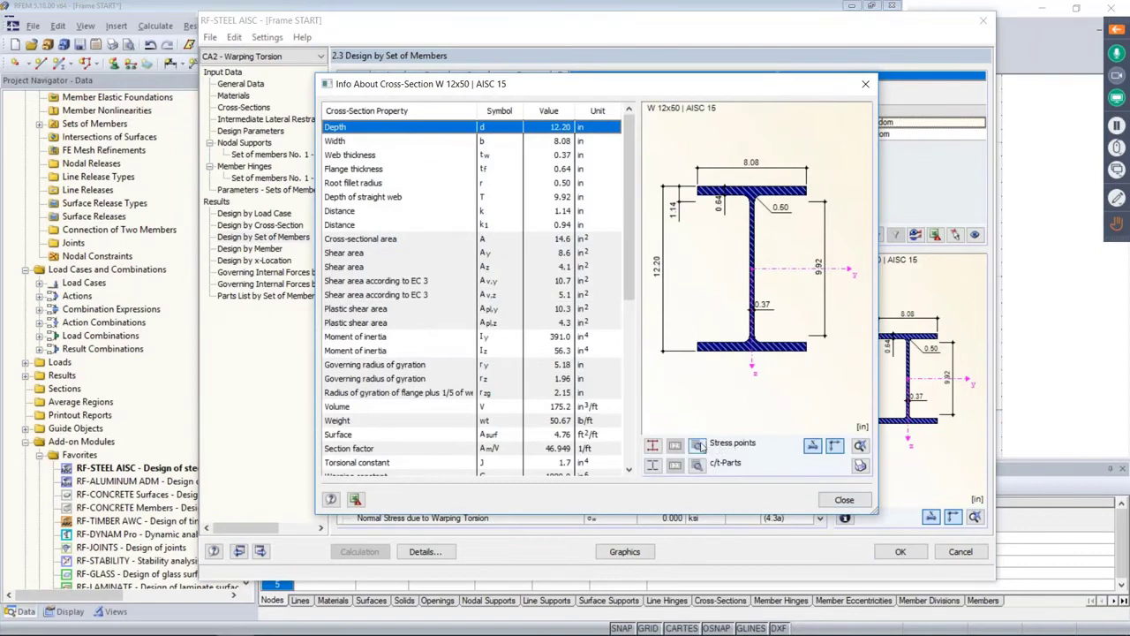
# Step: Show the numbered W 12x50 stress points and check the coordinates of points 5 and 1
pyautogui.click(654, 446)
pyautogui.click(674, 446)
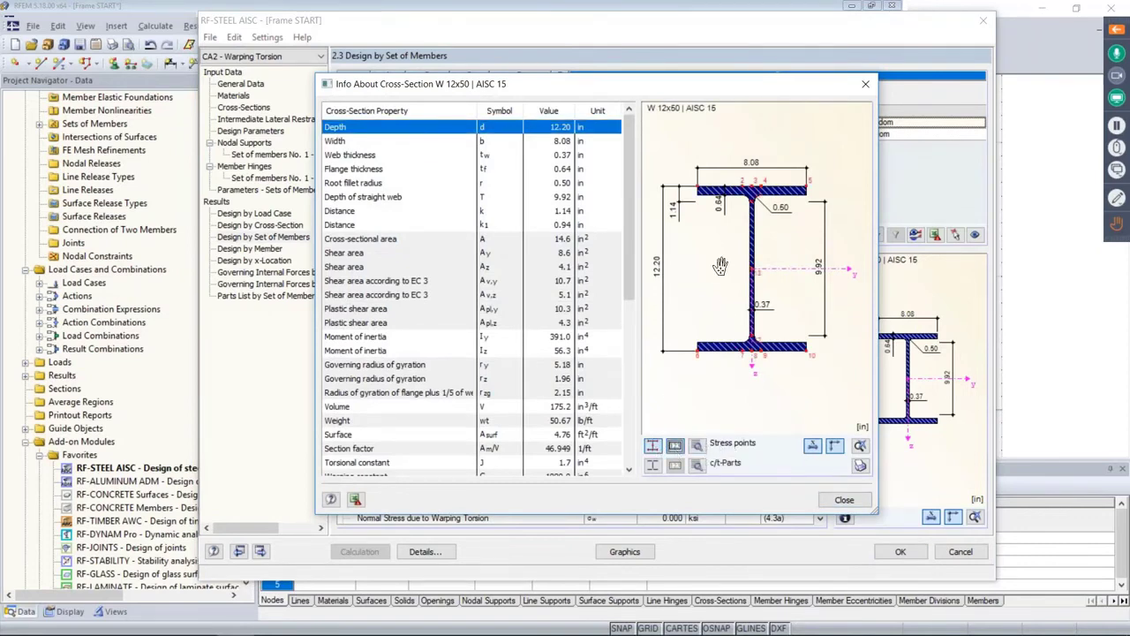
pyautogui.click(697, 446)
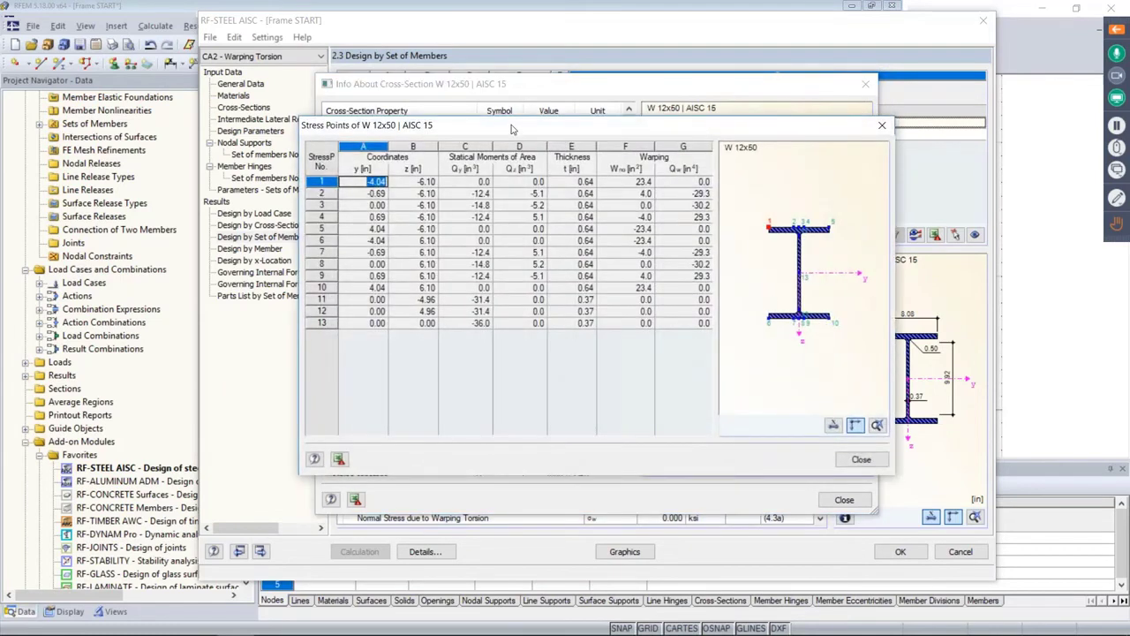
pyautogui.moveTo(512, 130); pyautogui.dragTo(489, 150)
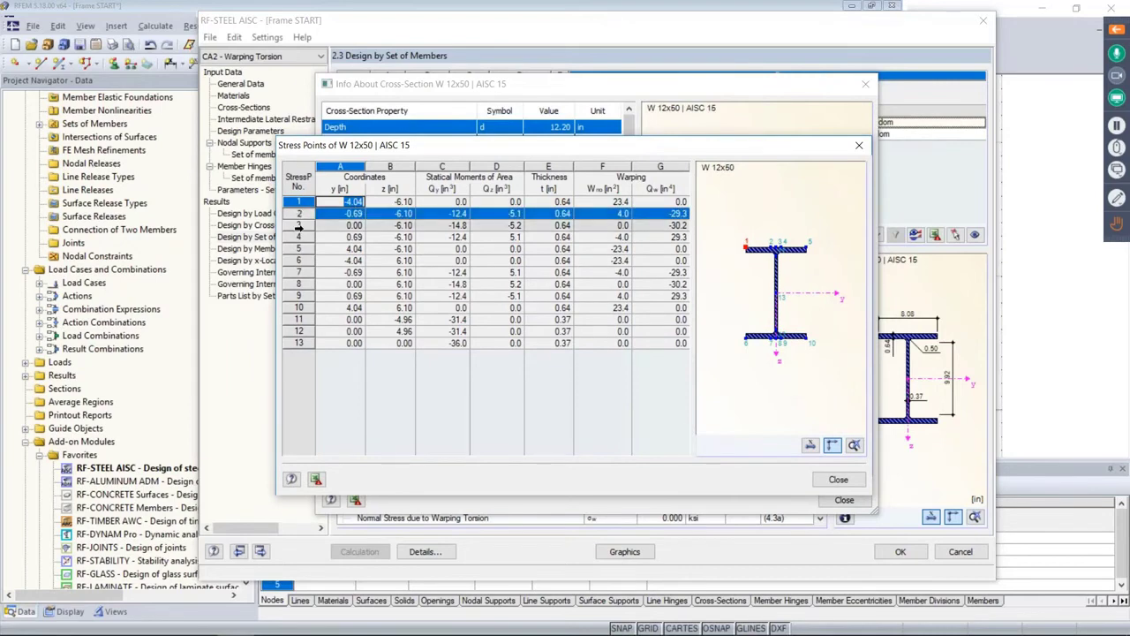
pyautogui.click(357, 252)
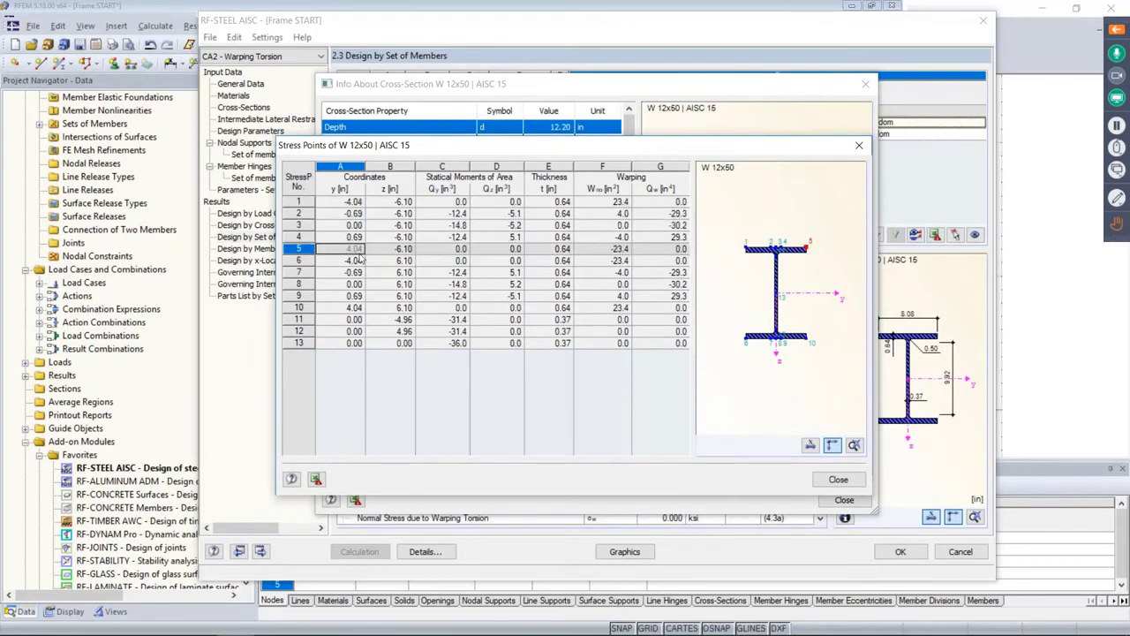
pyautogui.click(353, 202)
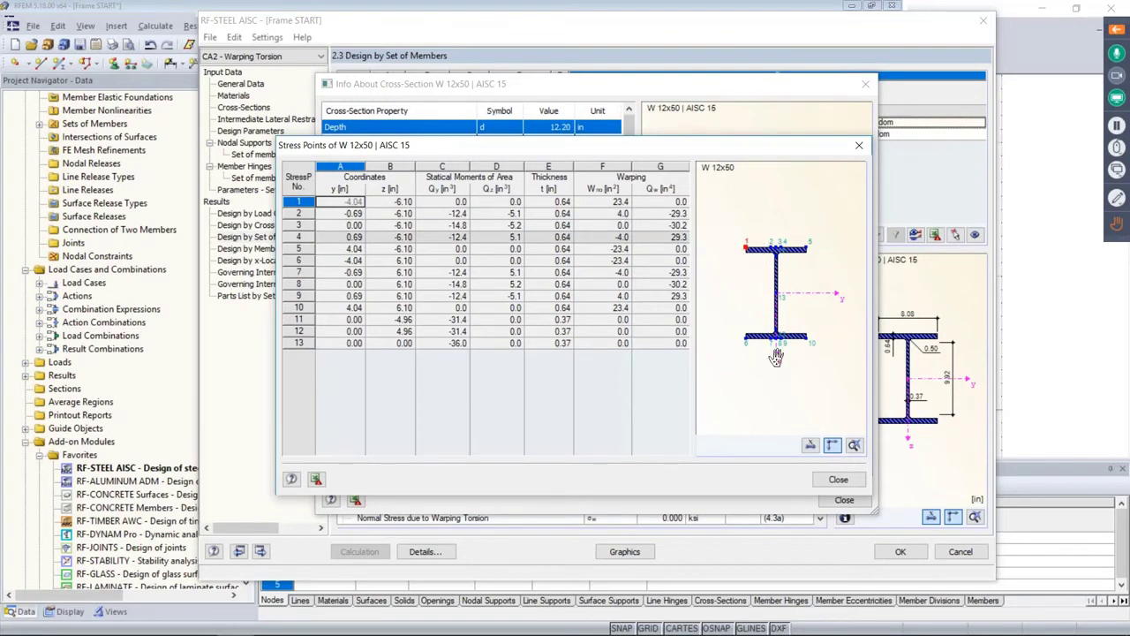
pyautogui.click(838, 478)
# Step: Close the cross-section info and switch to the 'RF-STEEL Warping Torsion Design' slide
pyautogui.click(844, 501)
pyautogui.scroll(-2, 818, 353)
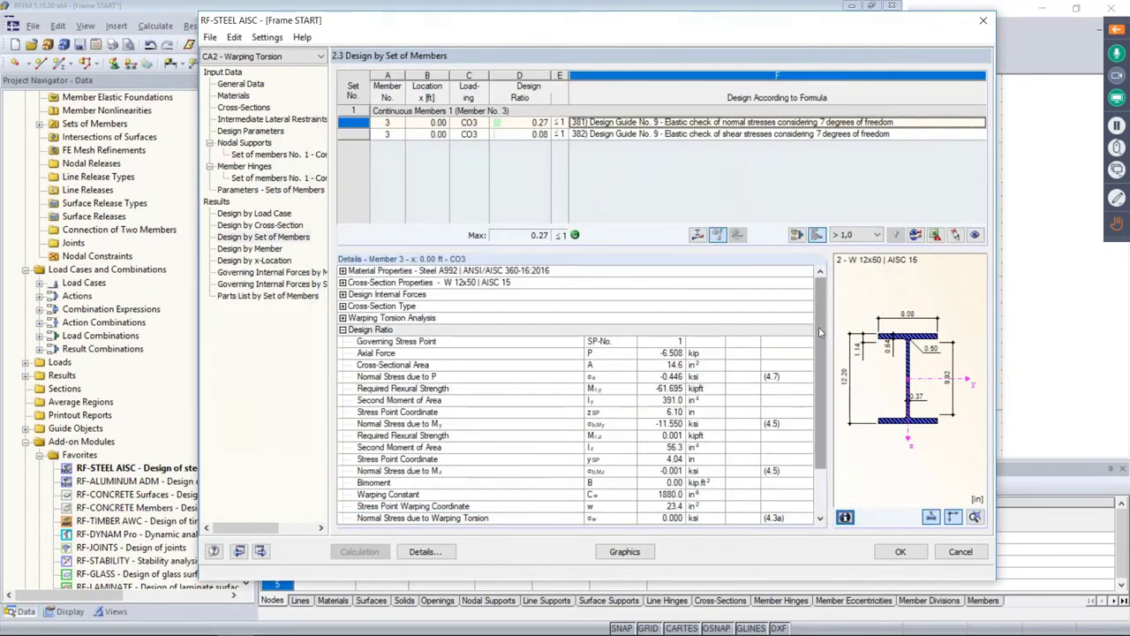
pyautogui.scroll(-1, 818, 353)
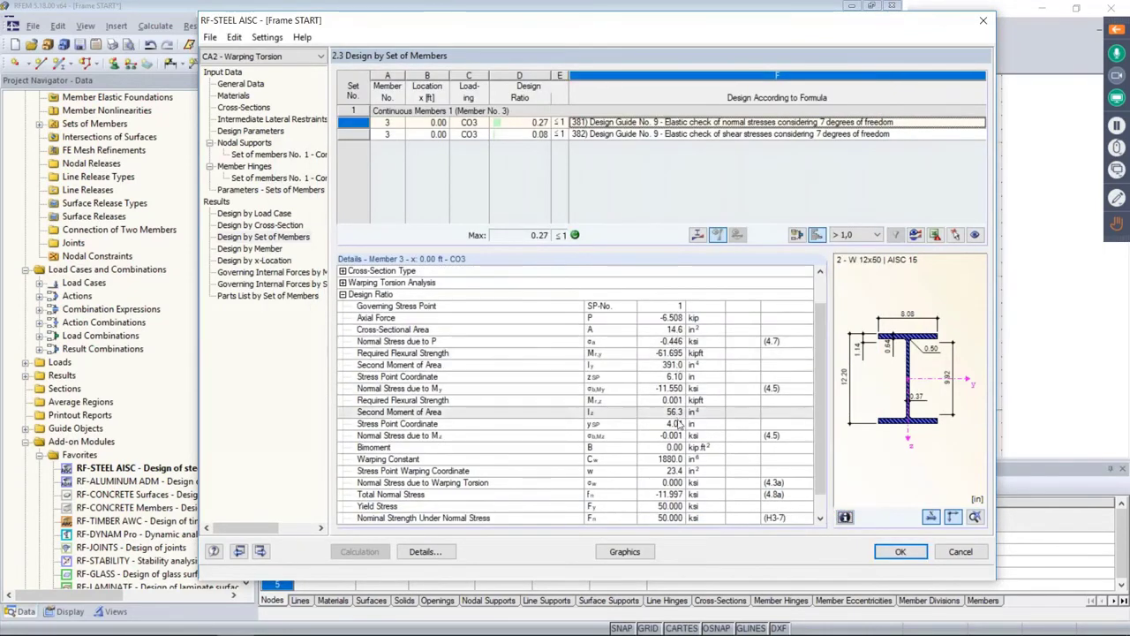
pyautogui.press('super+Tab')
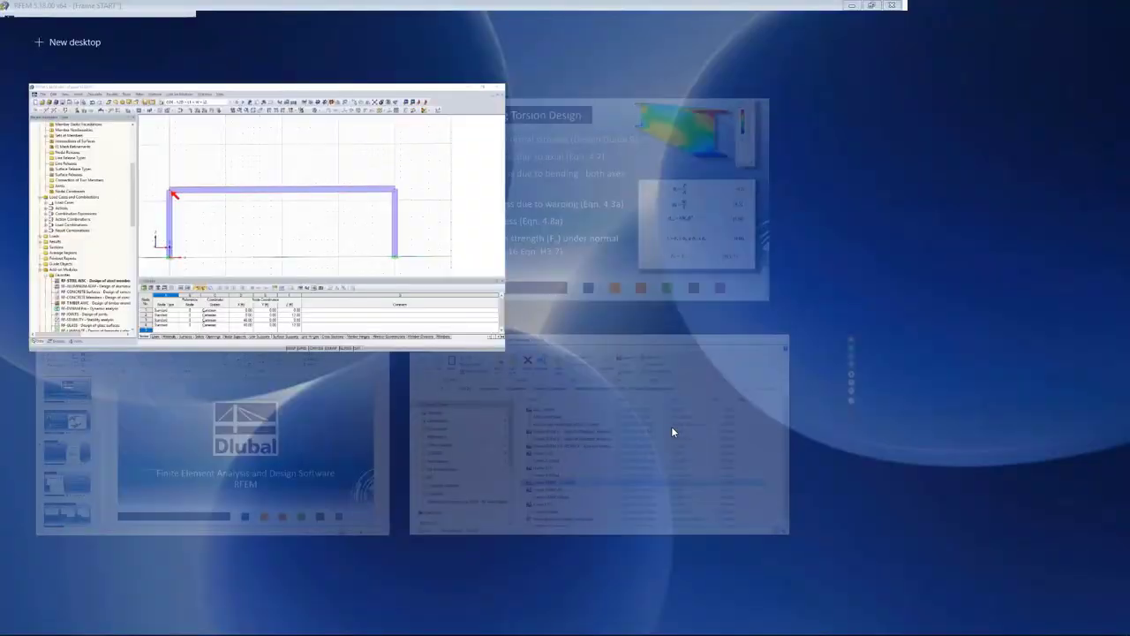
pyautogui.click(553, 237)
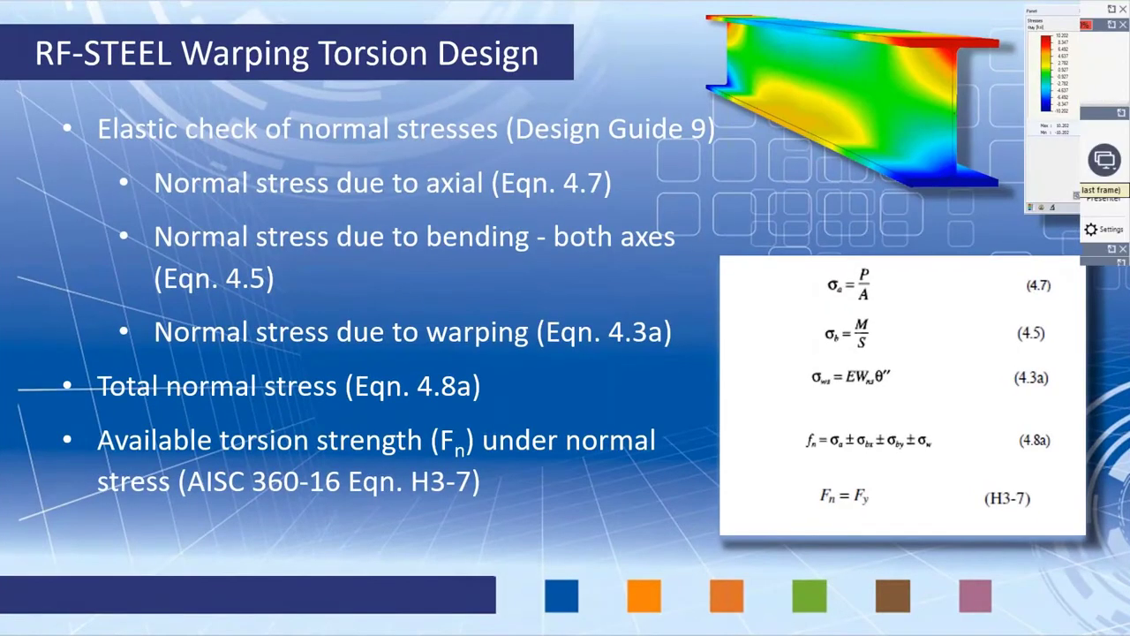